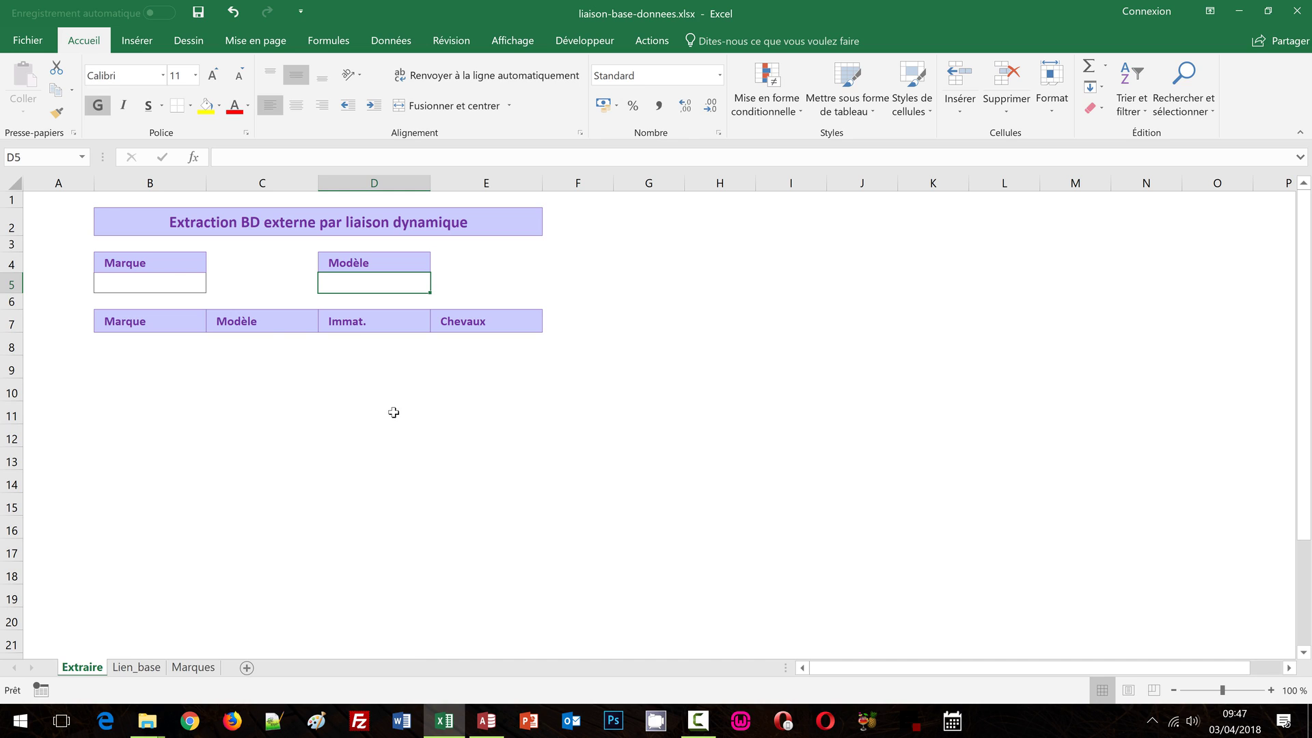
Look over the Marque and Modèle choice cells on the Extraire sheet and the source Access database, returning to the workbook.
{"action": "left_click", "coordinate": [164, 277]}
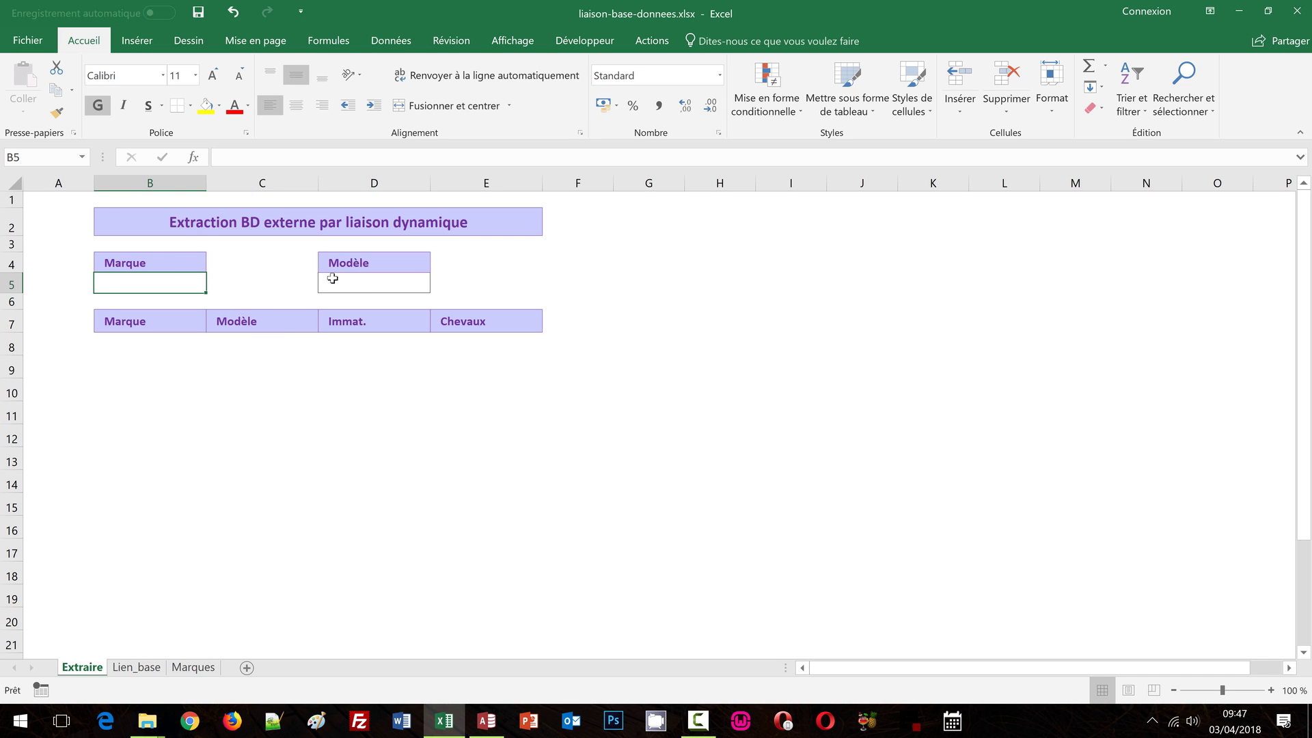
{"action": "key", "text": "Right"}
{"action": "key", "text": "Right"}
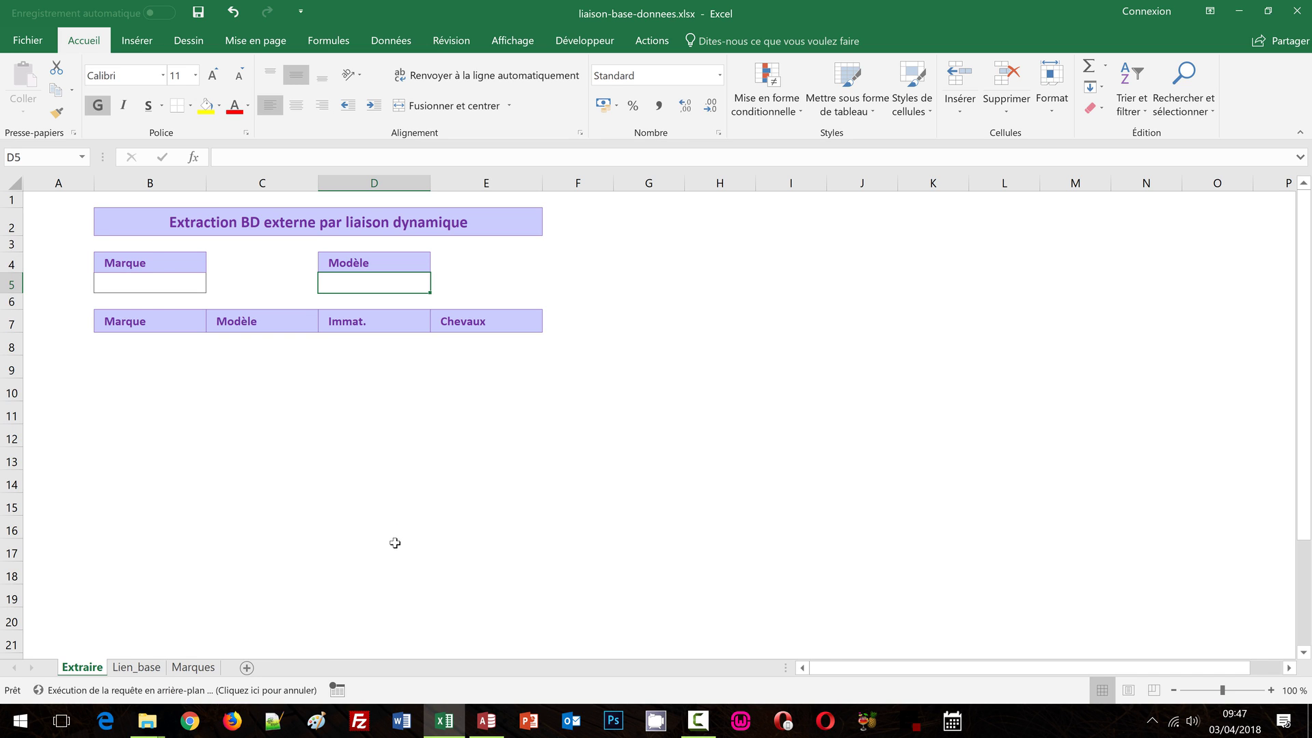
{"action": "left_click", "coordinate": [487, 722]}
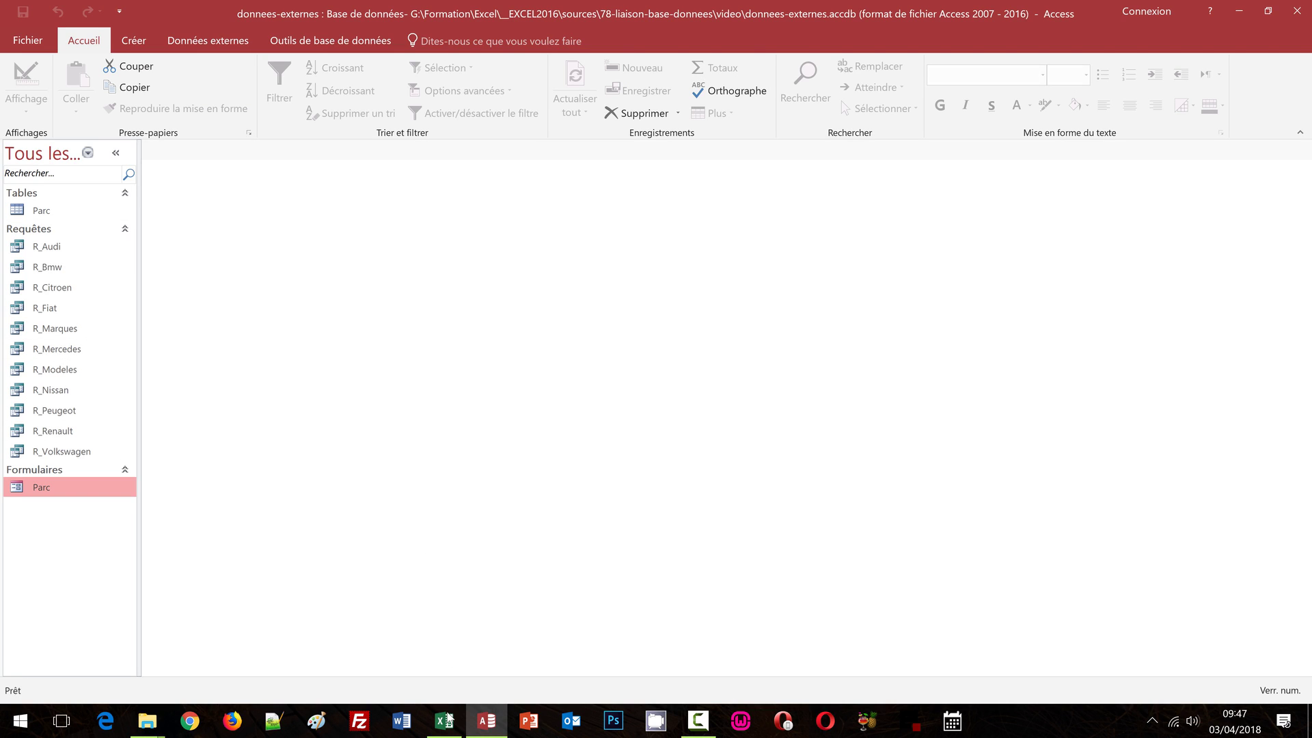
{"action": "mouse_move", "coordinate": [446, 721]}
{"action": "left_click", "coordinate": [418, 610]}
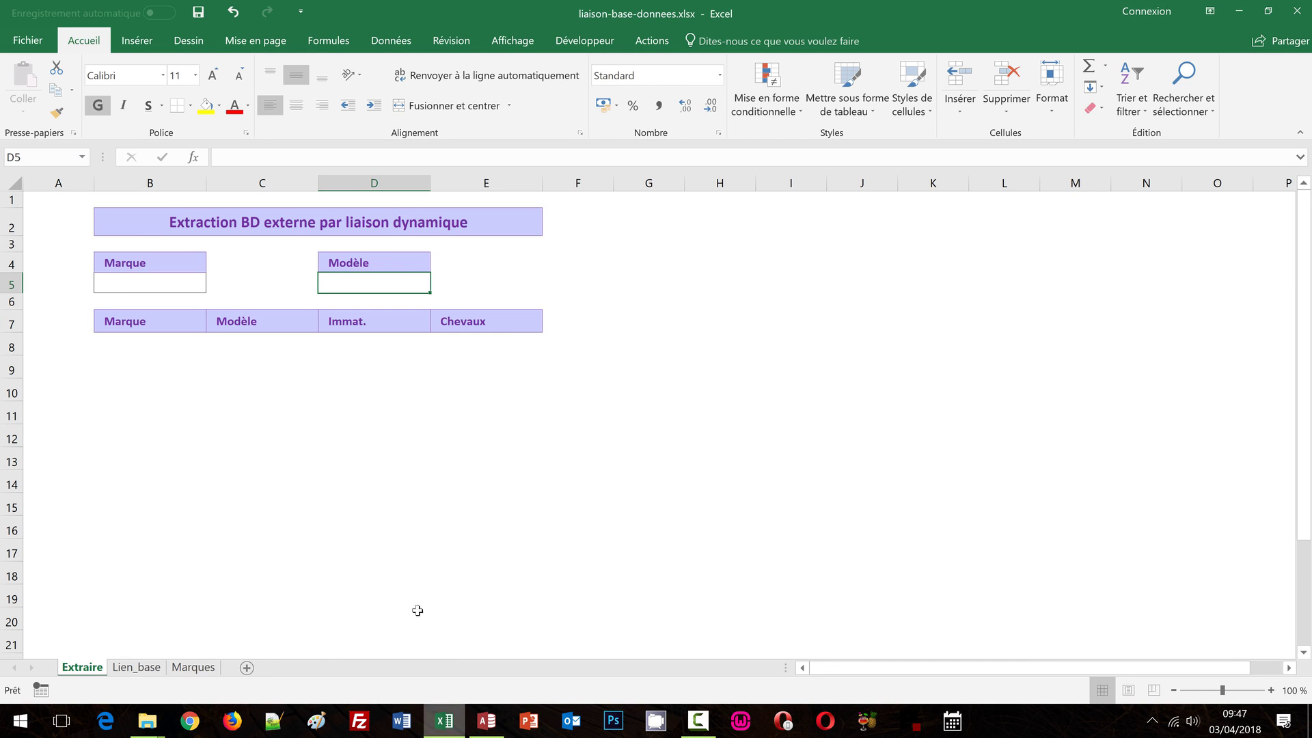
Examine the linked vehicle table on the Lien_base sheet and the brand and model lists on the Marques sheet.
{"action": "left_click", "coordinate": [141, 669]}
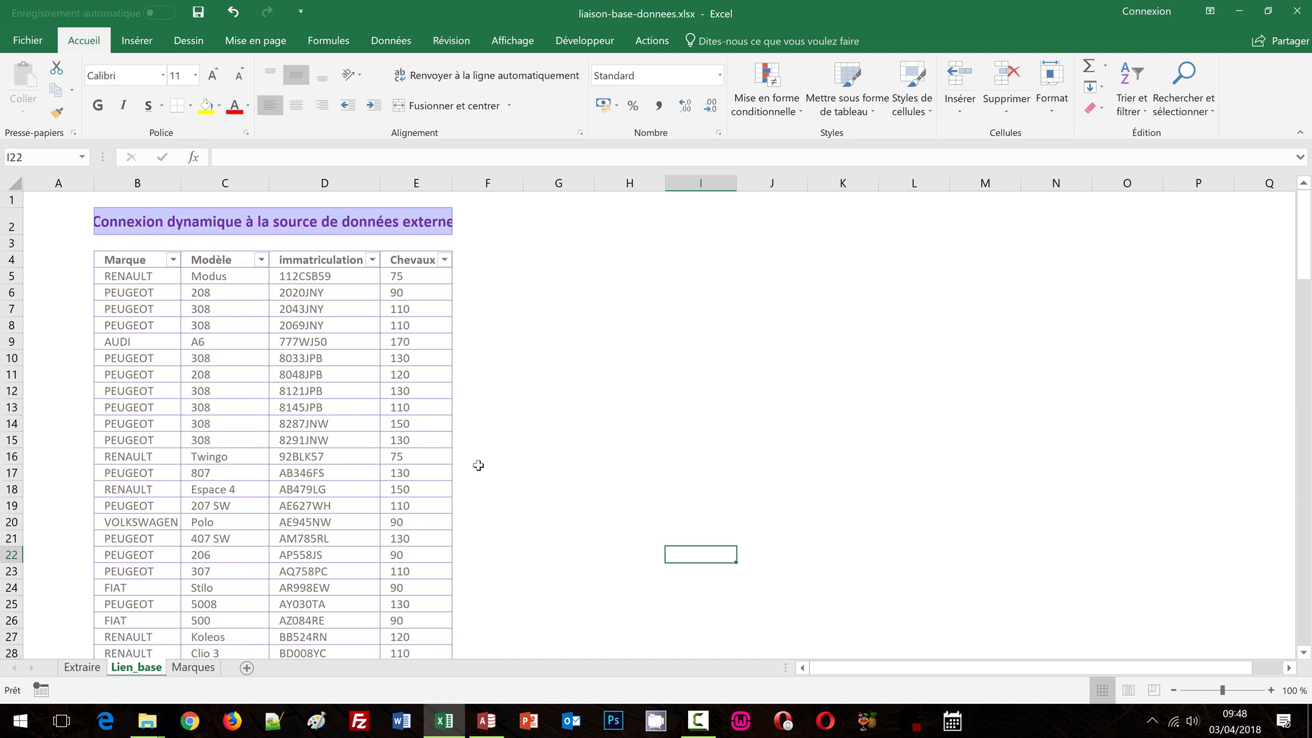
{"action": "scroll", "coordinate": [542, 488], "scroll_direction": "down", "scroll_amount": 4}
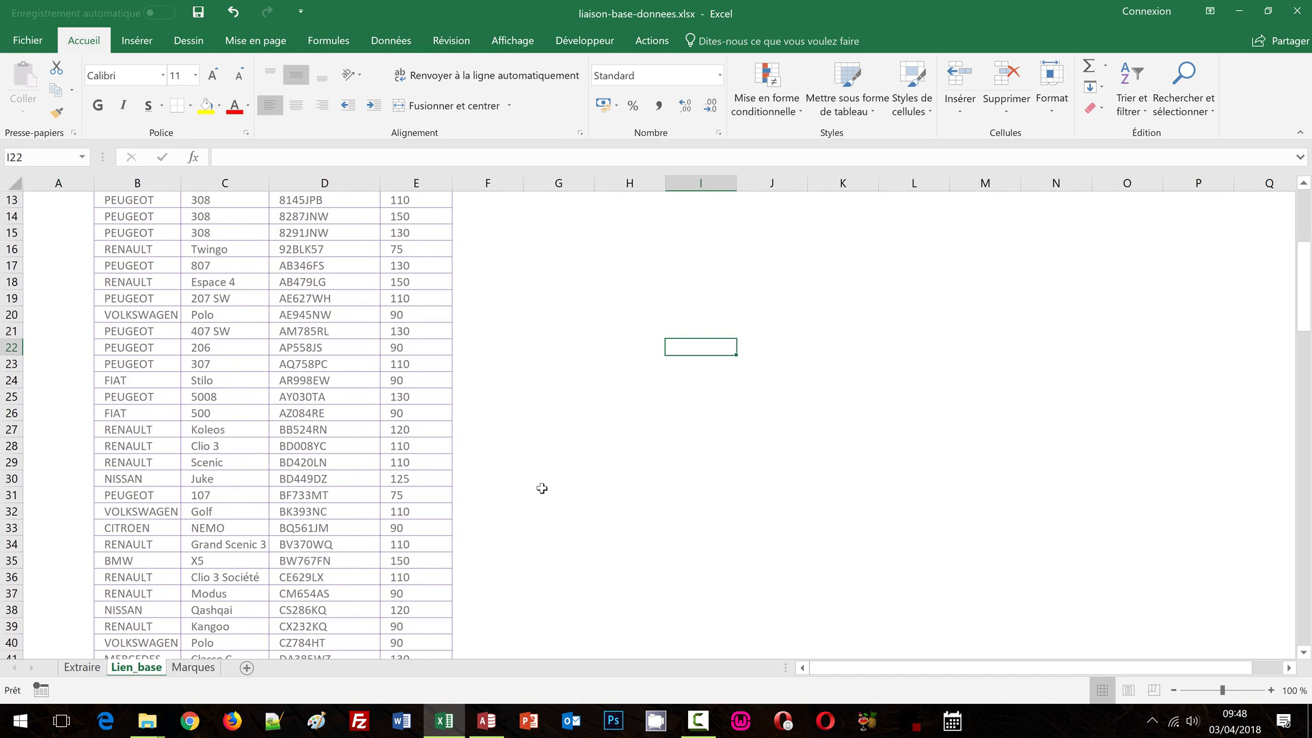
{"action": "scroll", "coordinate": [542, 488], "scroll_direction": "down", "scroll_amount": 9}
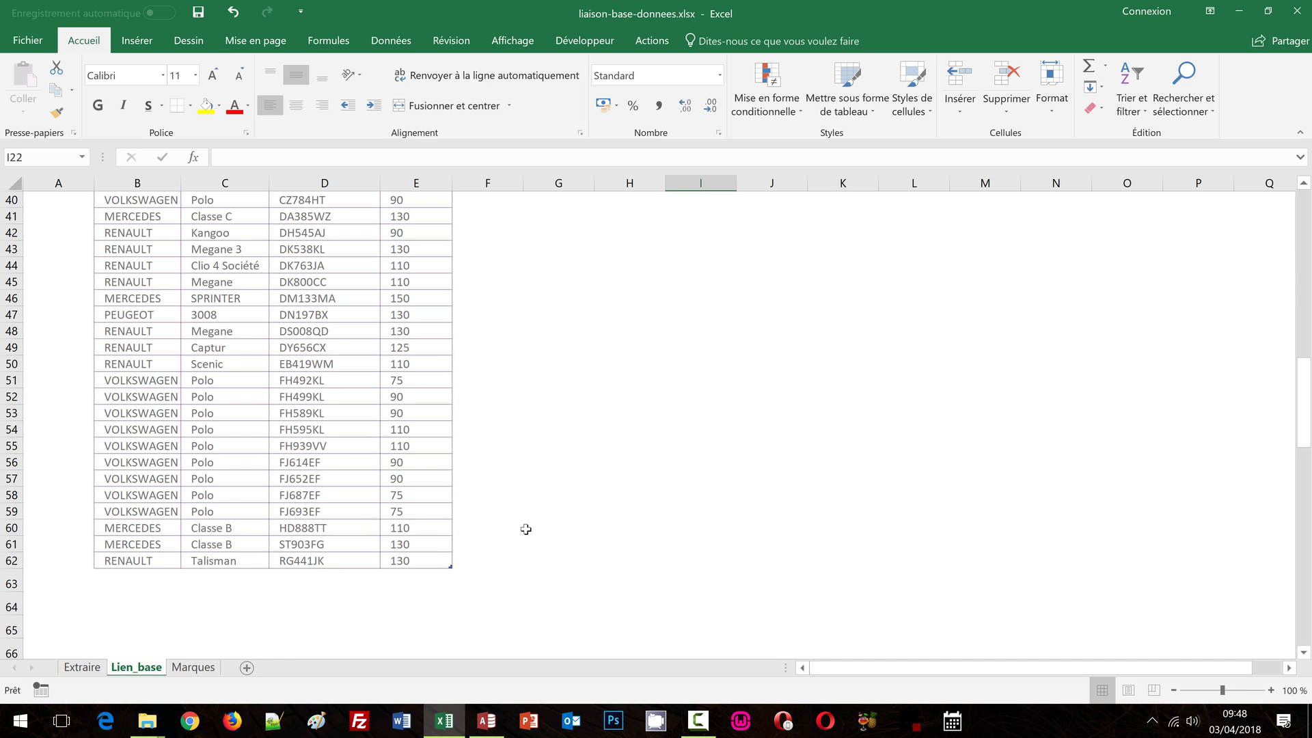
{"action": "scroll", "coordinate": [526, 529], "scroll_direction": "up", "scroll_amount": 13}
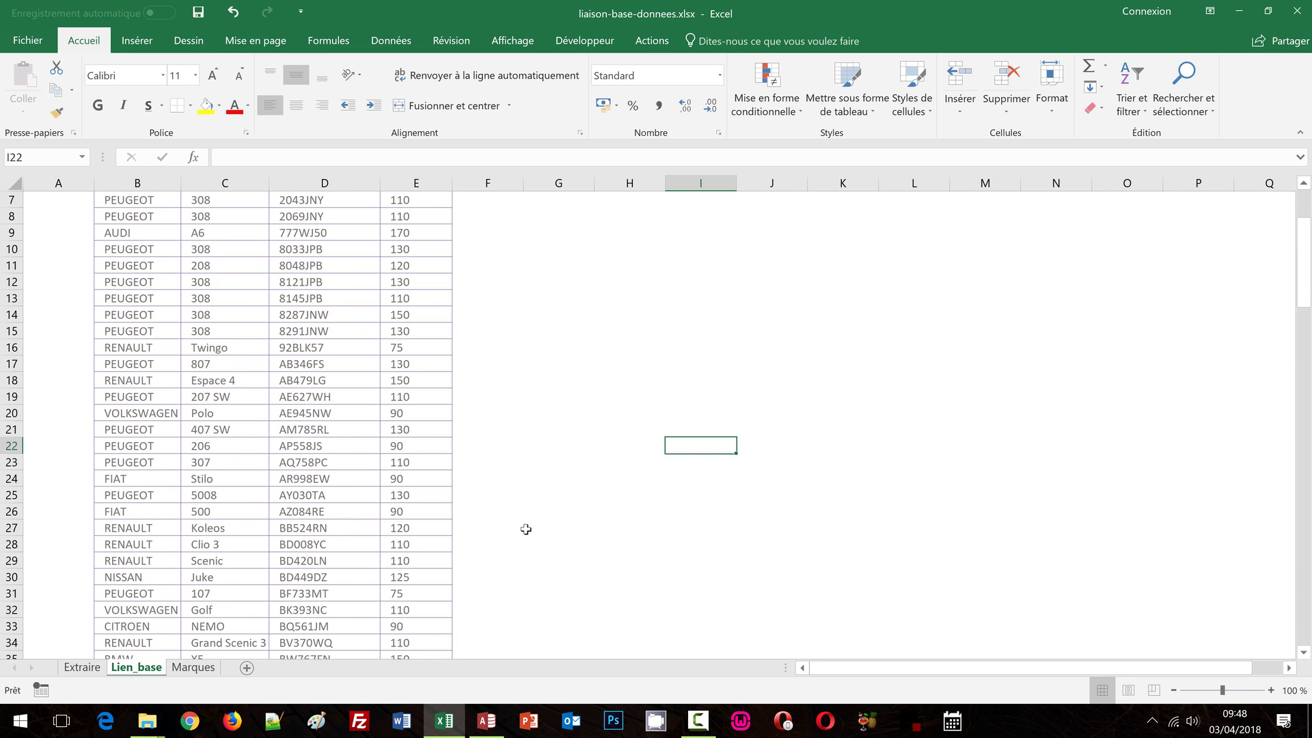
{"action": "left_click", "coordinate": [195, 668]}
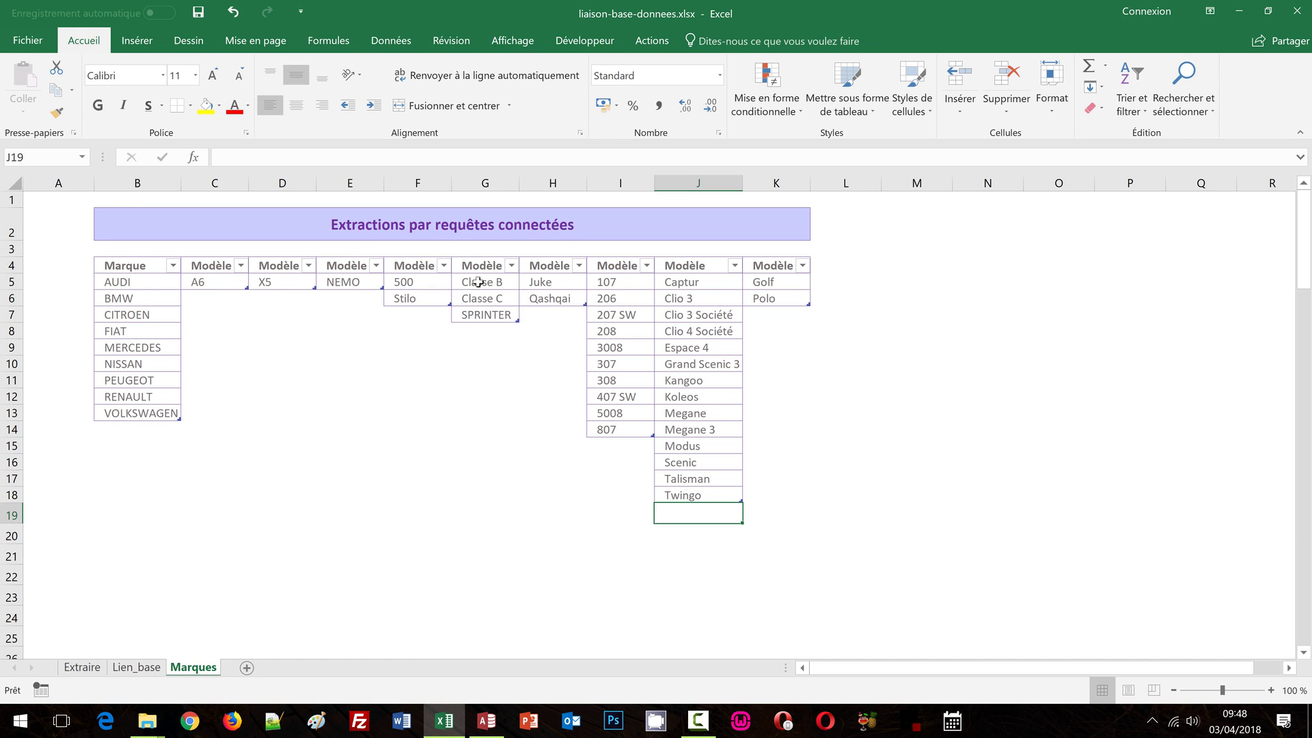
{"action": "left_click_drag", "start_coordinate": [622, 283], "coordinate": [615, 429]}
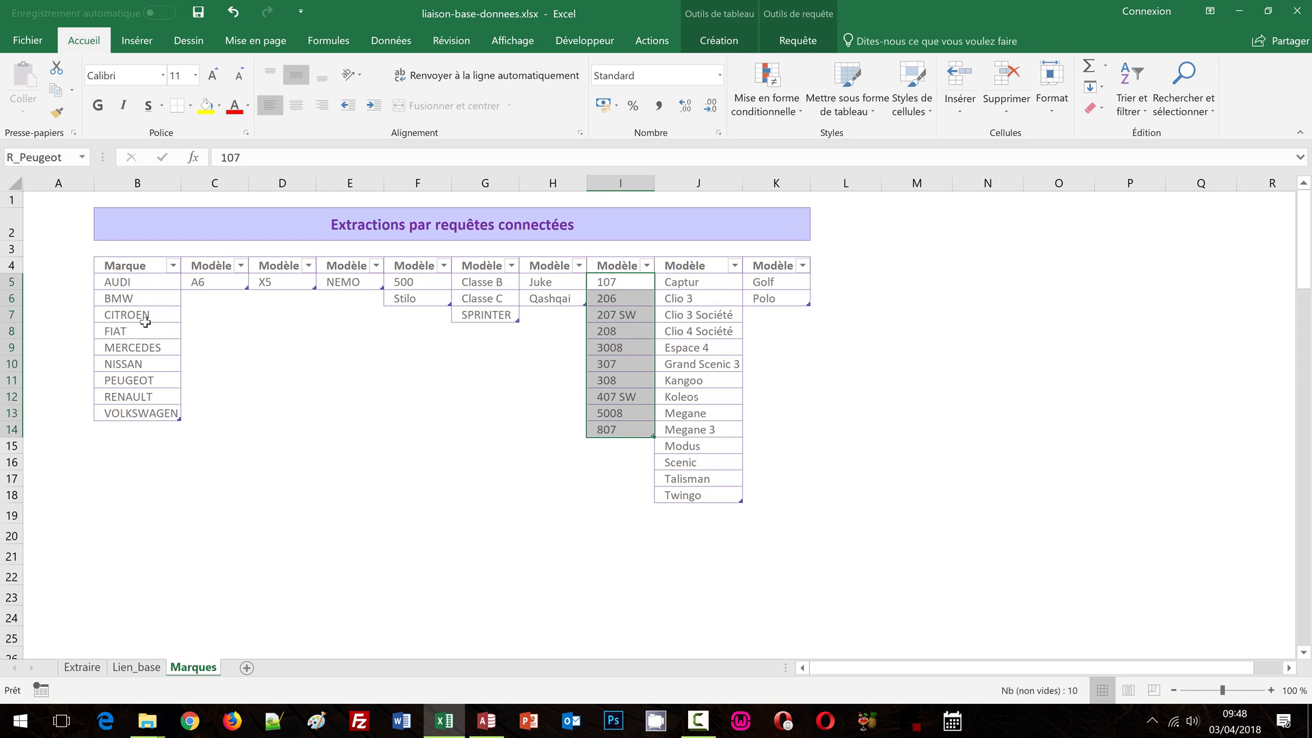
{"action": "left_click_drag", "start_coordinate": [123, 282], "coordinate": [131, 410]}
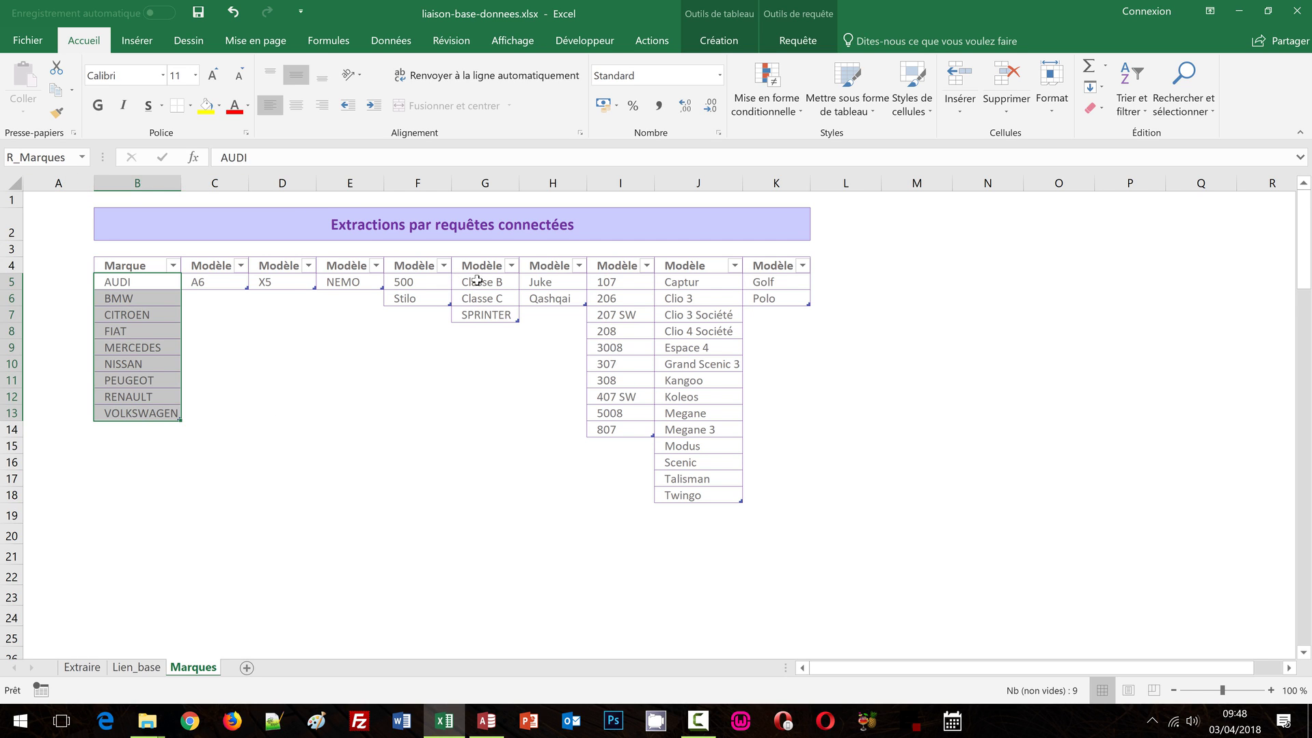
{"action": "left_click_drag", "start_coordinate": [477, 281], "coordinate": [482, 314]}
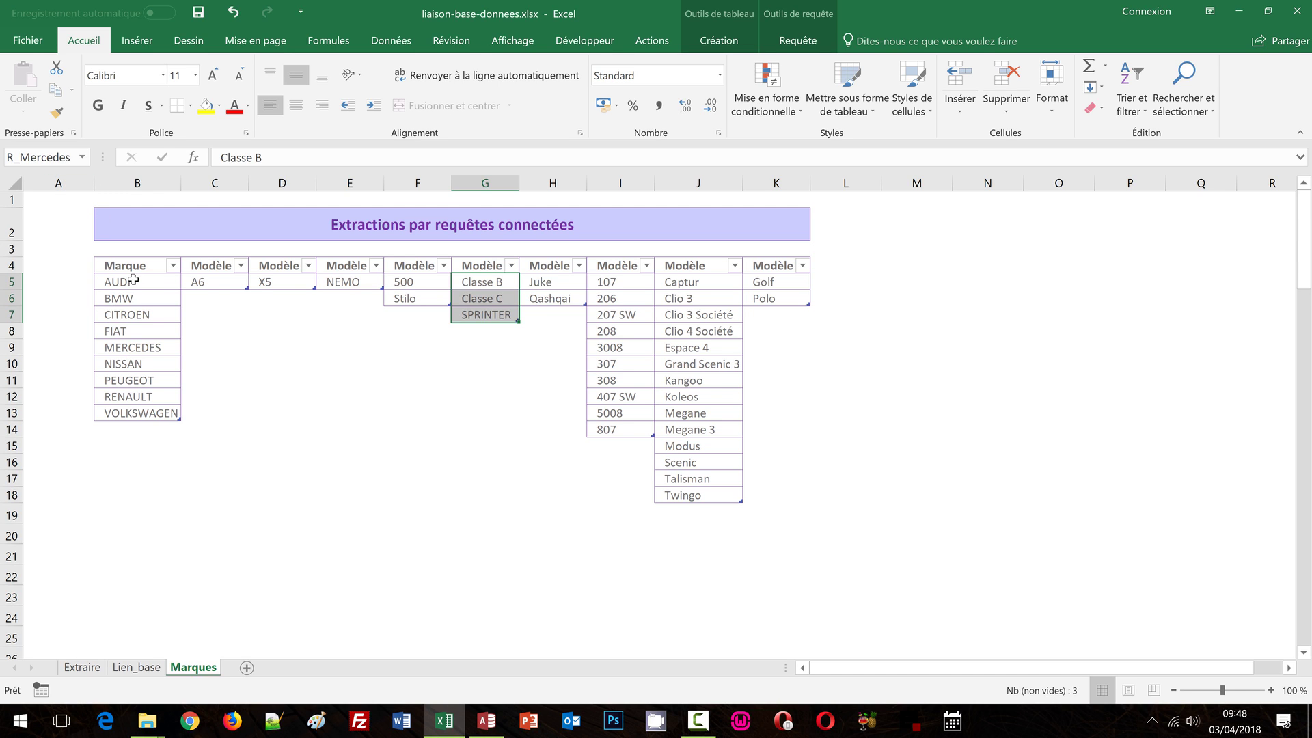
Name the brand list in B5:B13 of the Marques sheet Marques.
{"action": "left_click_drag", "start_coordinate": [137, 283], "coordinate": [134, 407]}
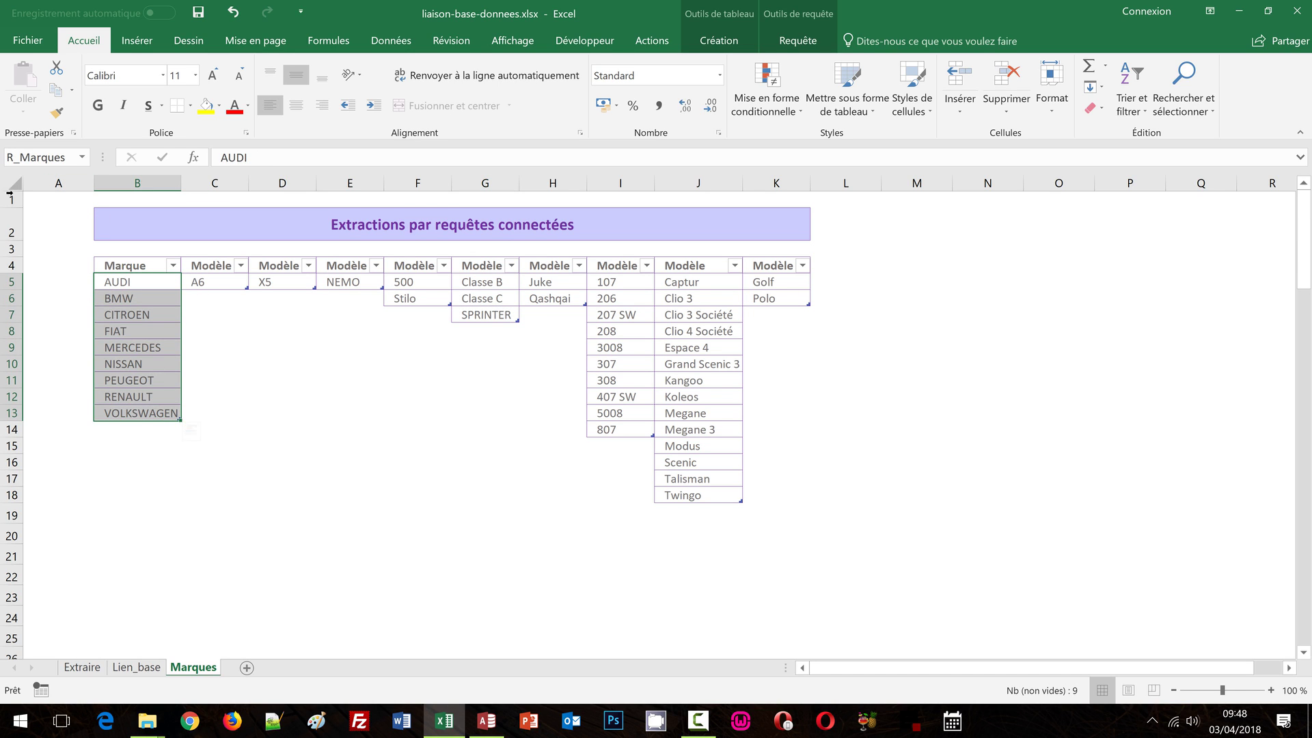
{"action": "left_click", "coordinate": [68, 159]}
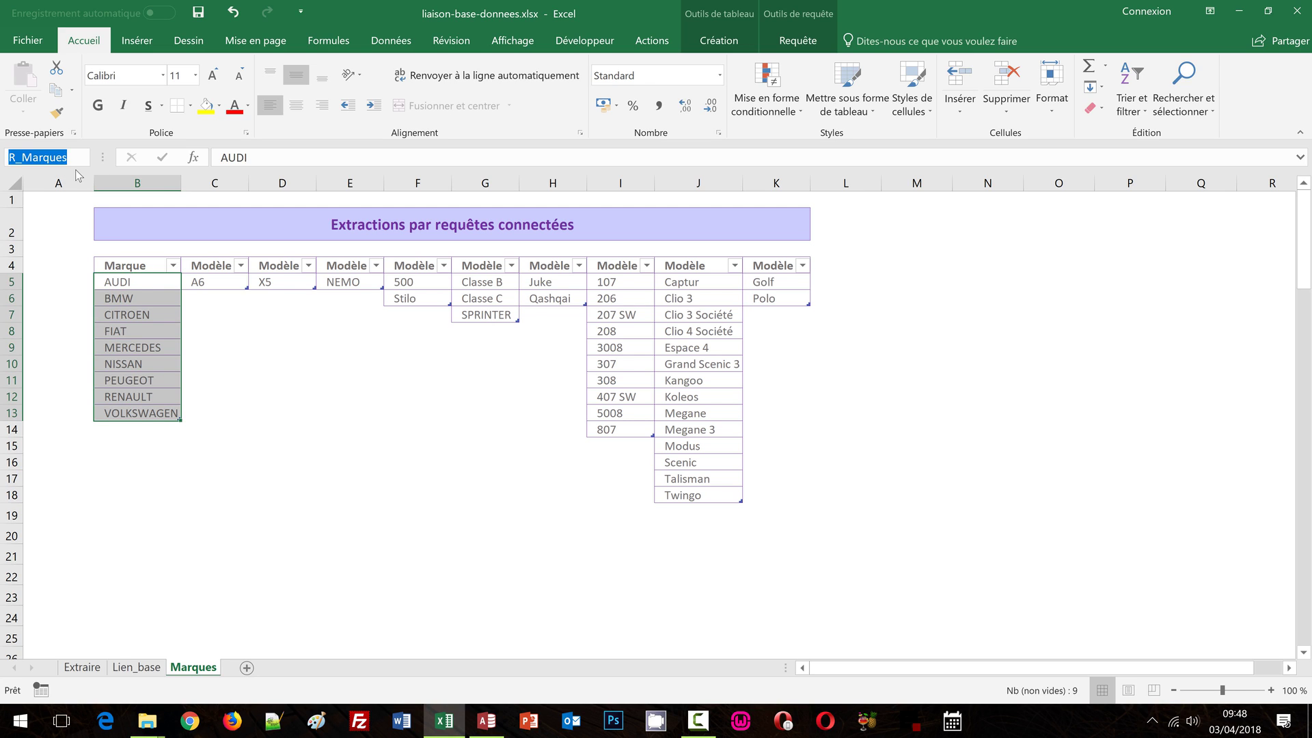
{"action": "type", "text": "Ma"}
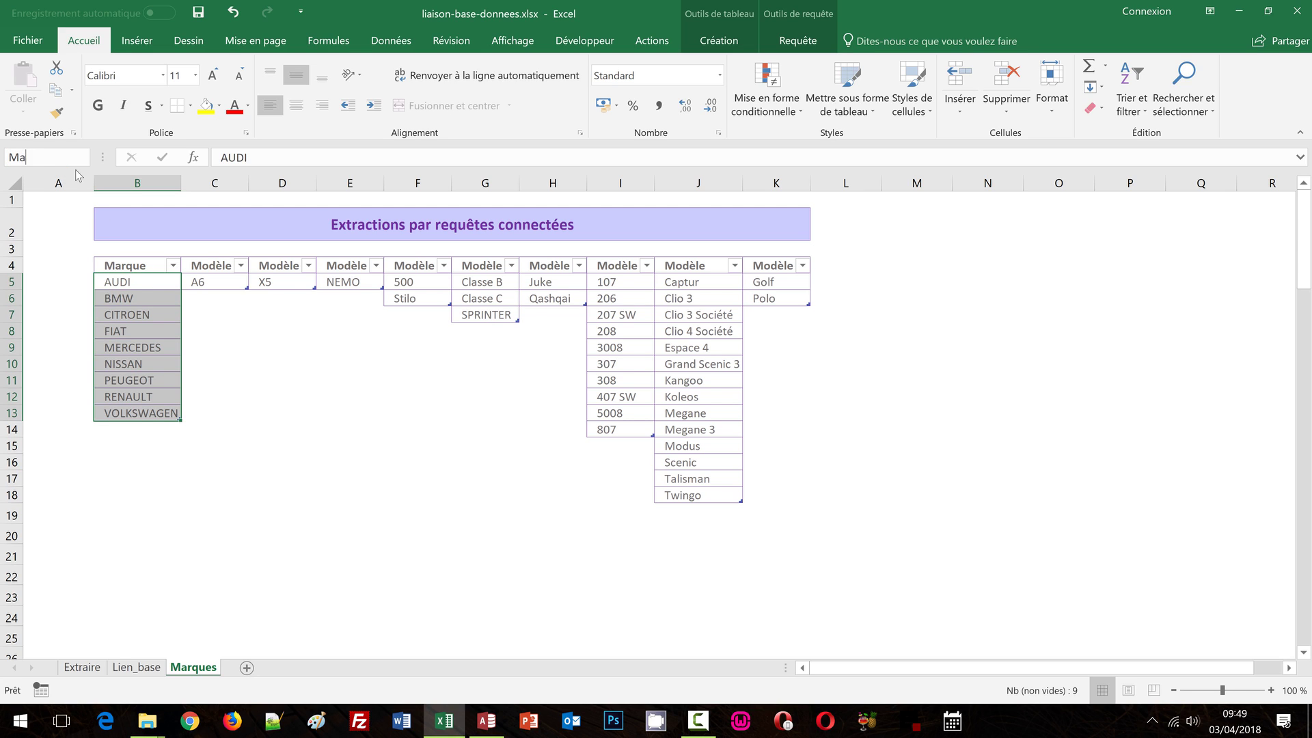
{"action": "type", "text": "rques"}
{"action": "key", "text": "Return"}
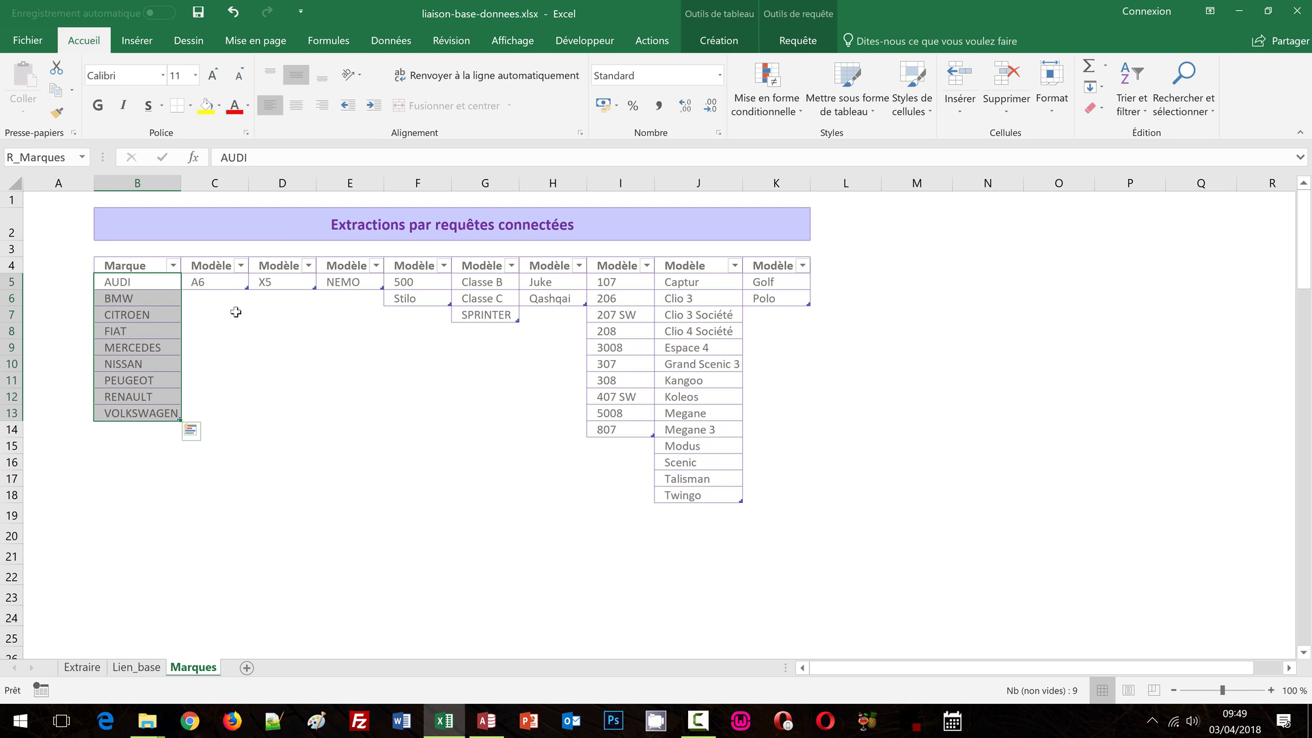
Give the Audi model list in cell C5 the range name Audi.
{"action": "left_click", "coordinate": [212, 282]}
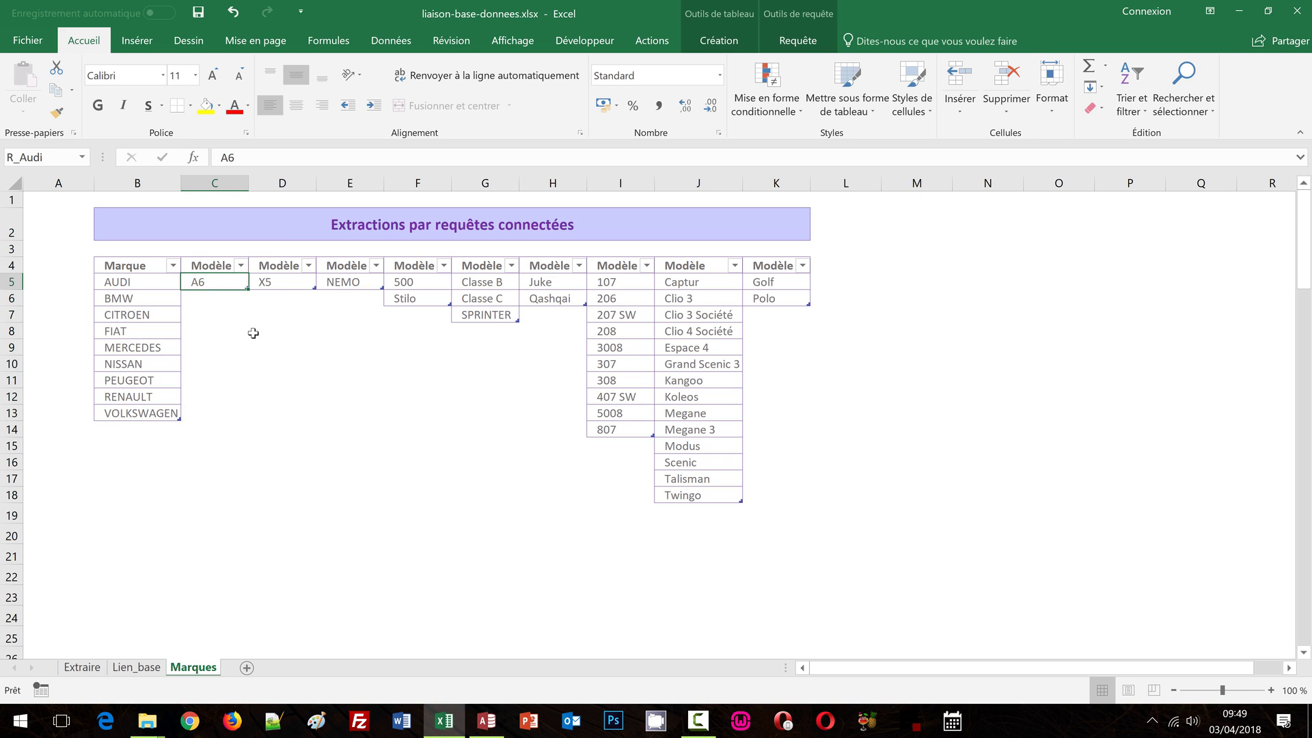
{"action": "left_click", "coordinate": [53, 159]}
{"action": "type", "text": "Audi"}
{"action": "key", "text": "Escape"}
Give the BMW model list in cell D5 the range name Bmw.
{"action": "left_click", "coordinate": [265, 286]}
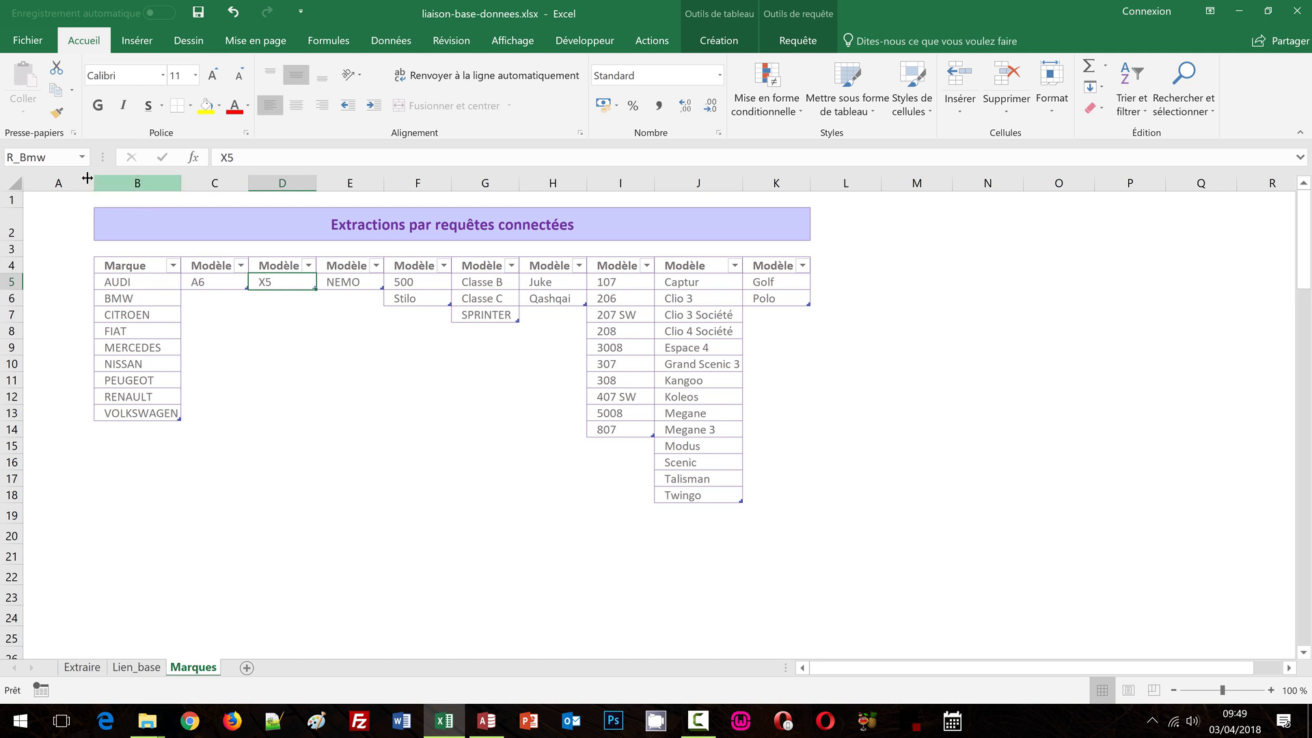
{"action": "left_click", "coordinate": [53, 161]}
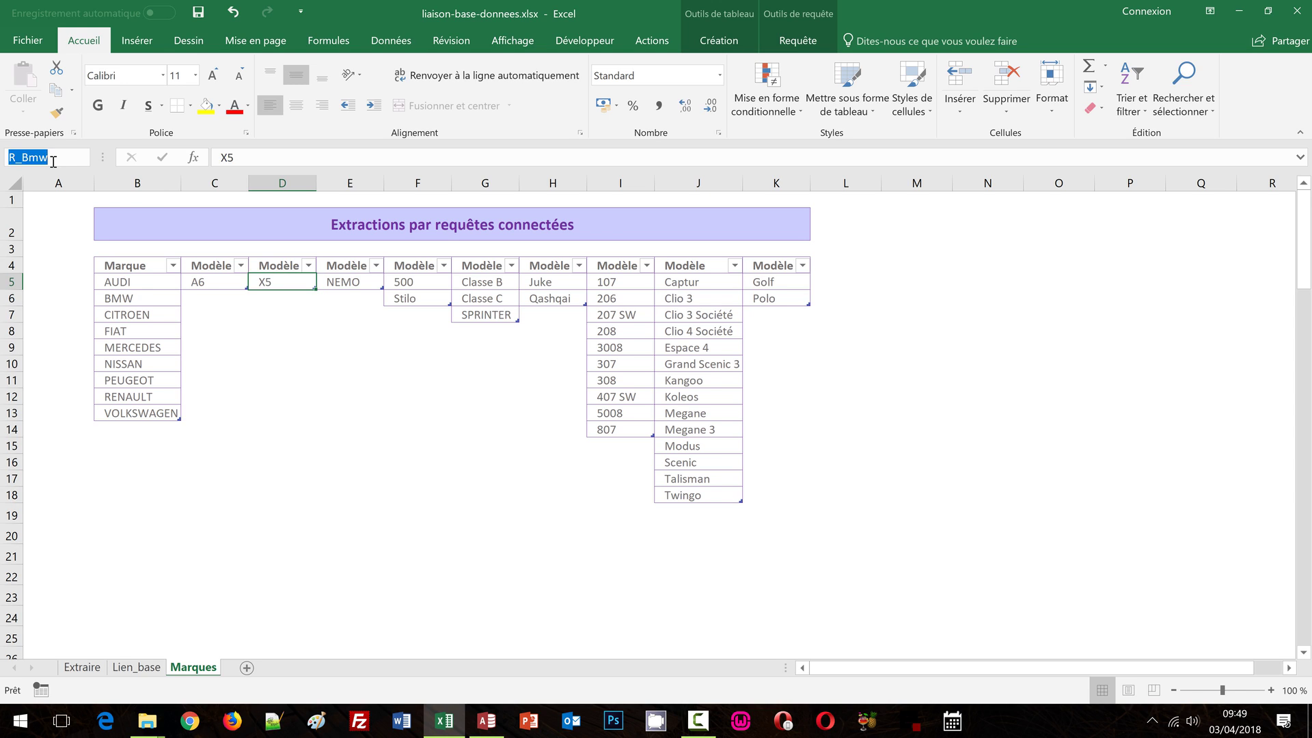
{"action": "type", "text": "Bmw"}
{"action": "key", "text": "Escape"}
Give the Citroën model list in cell E5 the range name Citroen.
{"action": "left_click", "coordinate": [353, 285]}
{"action": "left_click", "coordinate": [43, 157]}
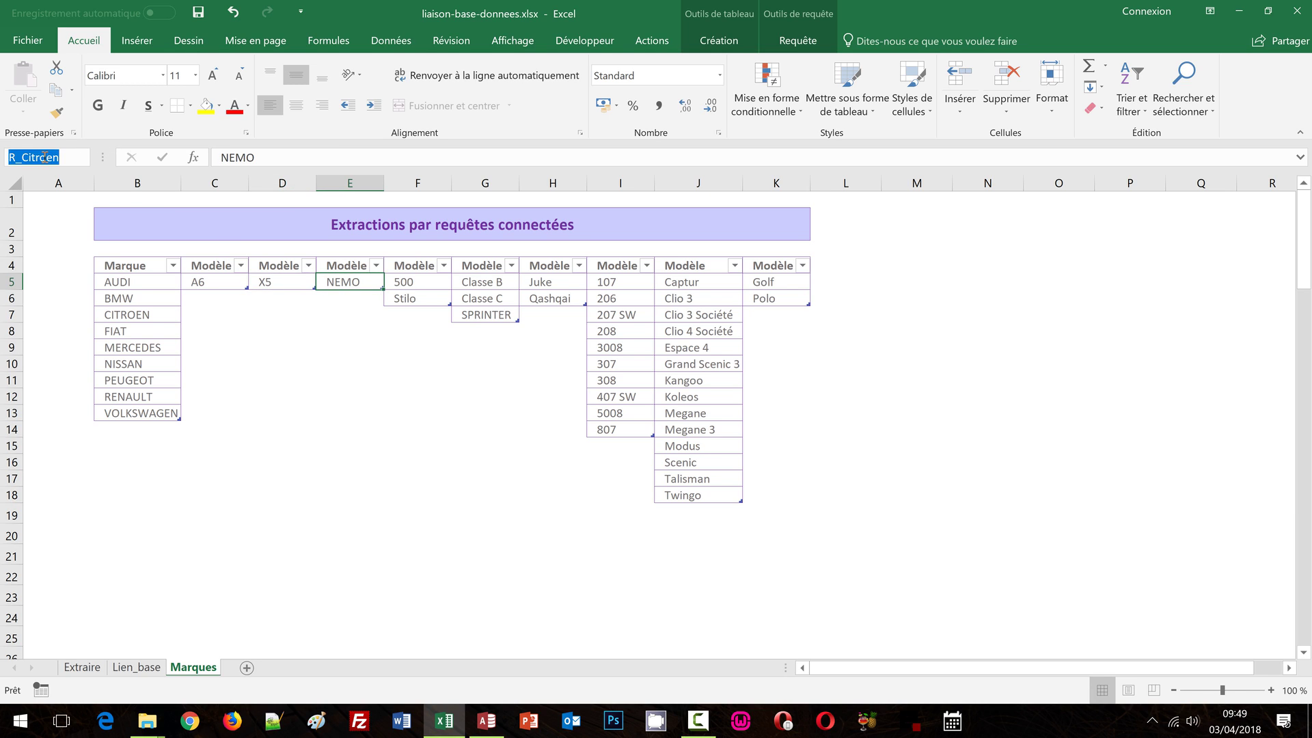
{"action": "type", "text": "Citroen"}
{"action": "key", "text": "Return"}
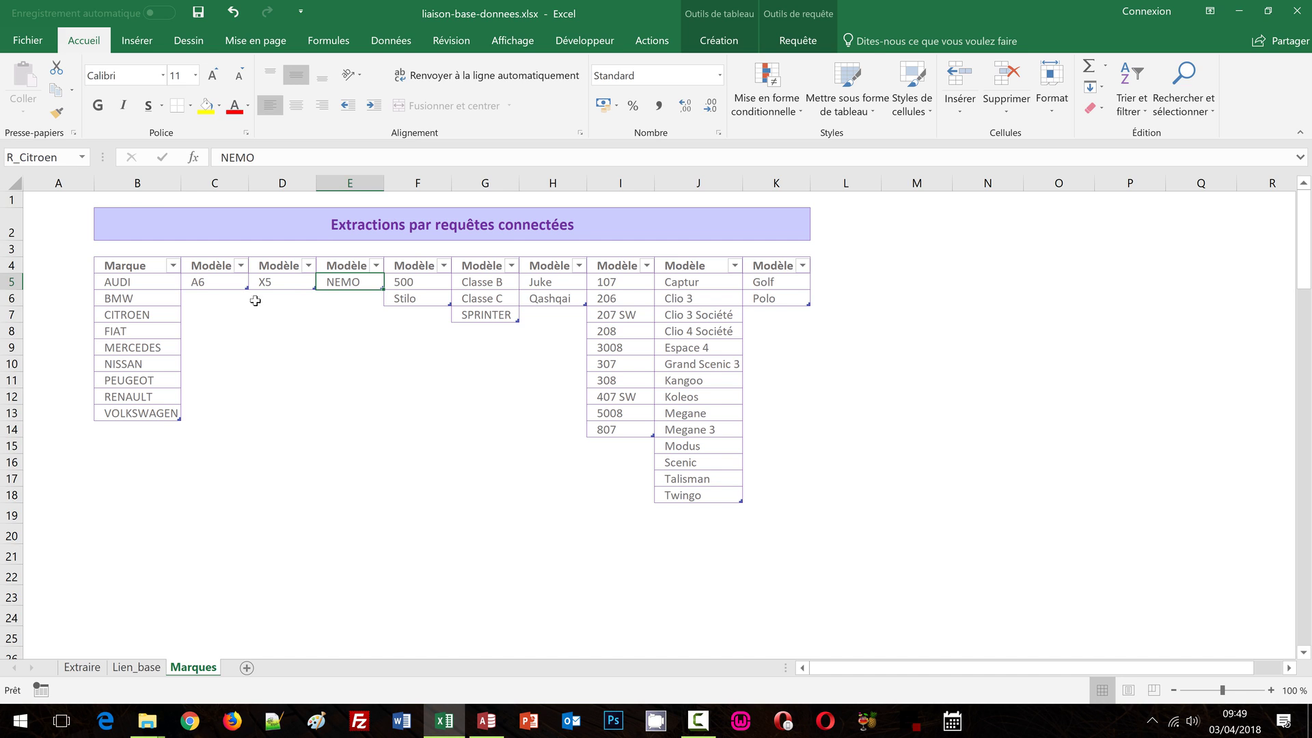
Name the Fiat model list in cells F5:F6 Fiat.
{"action": "left_click_drag", "start_coordinate": [416, 277], "coordinate": [414, 297]}
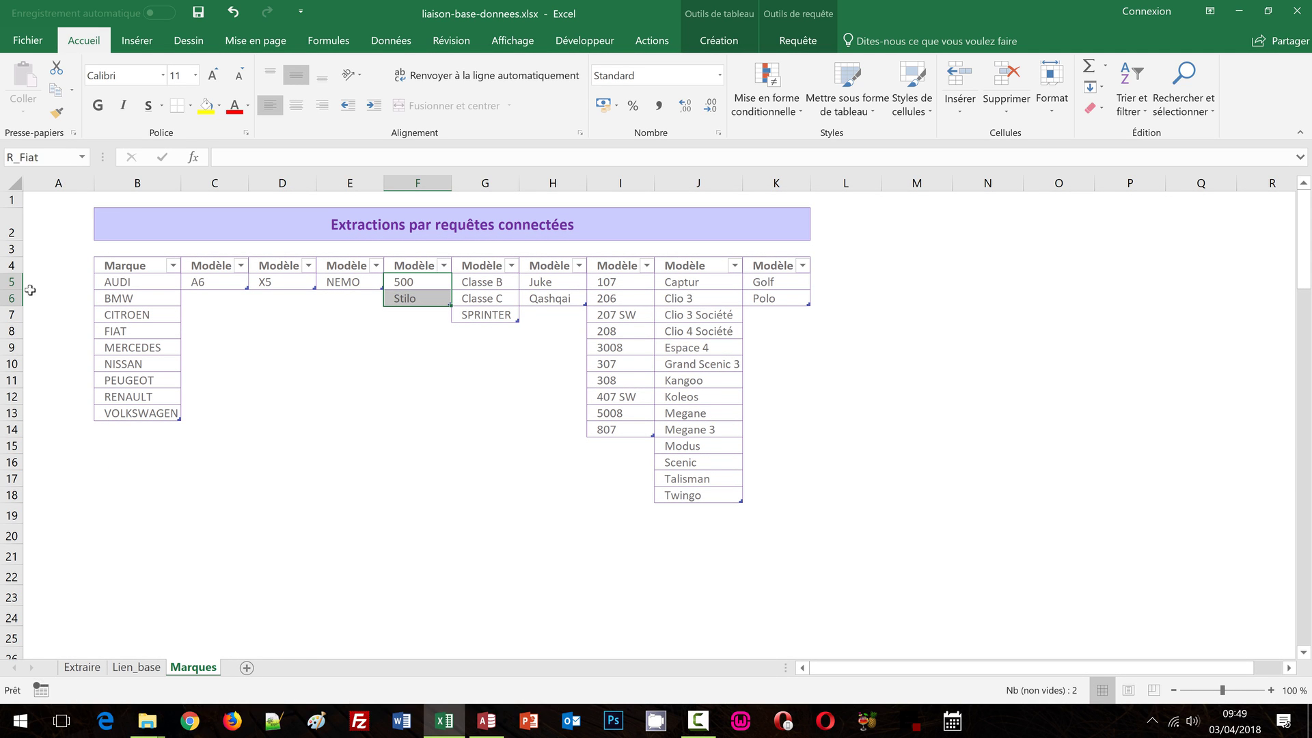
{"action": "left_click", "coordinate": [36, 157]}
{"action": "type", "text": "Fiat"}
{"action": "key", "text": "Escape"}
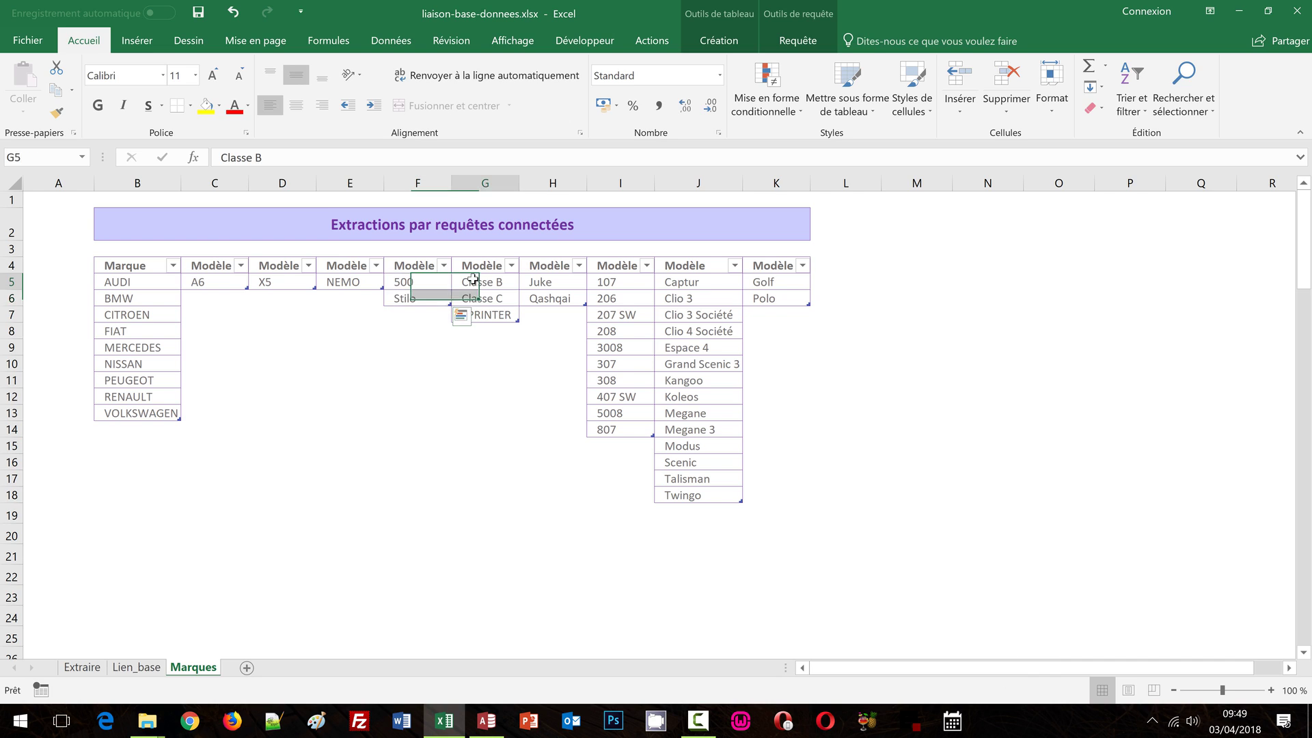
Name the Mercedes model list in cells G5:G7 Mercedes.
{"action": "left_click_drag", "start_coordinate": [494, 281], "coordinate": [477, 317]}
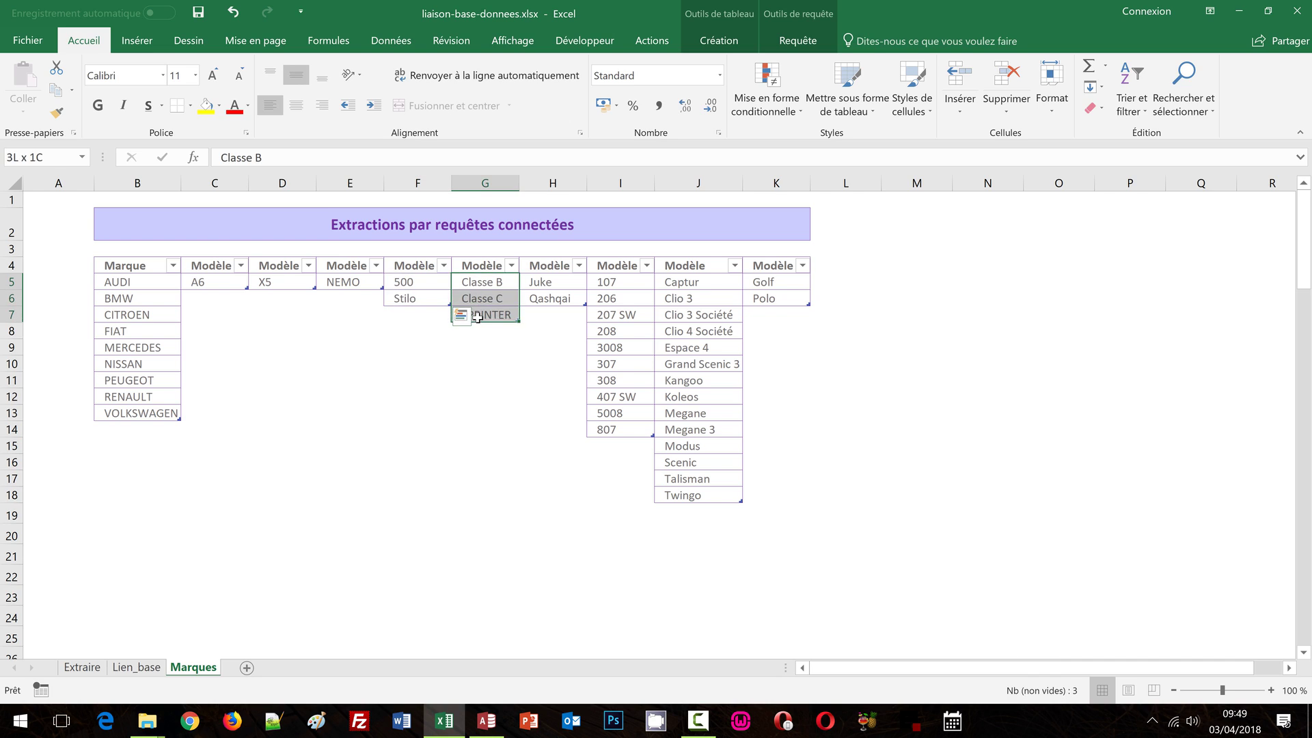
{"action": "left_click", "coordinate": [47, 157]}
{"action": "type", "text": "Mer"}
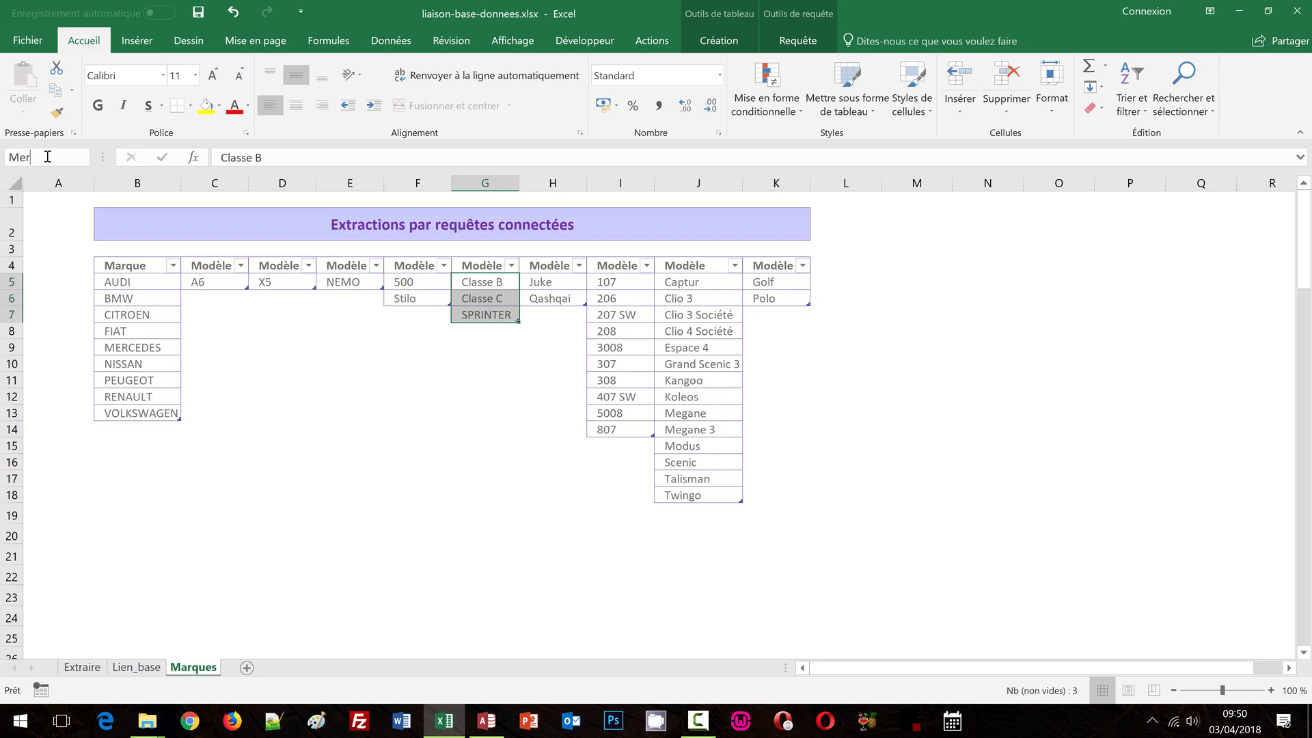
{"action": "key", "text": "Escape"}
Name the Nissan model list in cells H5:H6 Nissan.
{"action": "left_click_drag", "start_coordinate": [555, 281], "coordinate": [558, 304]}
{"action": "left_click", "coordinate": [43, 161]}
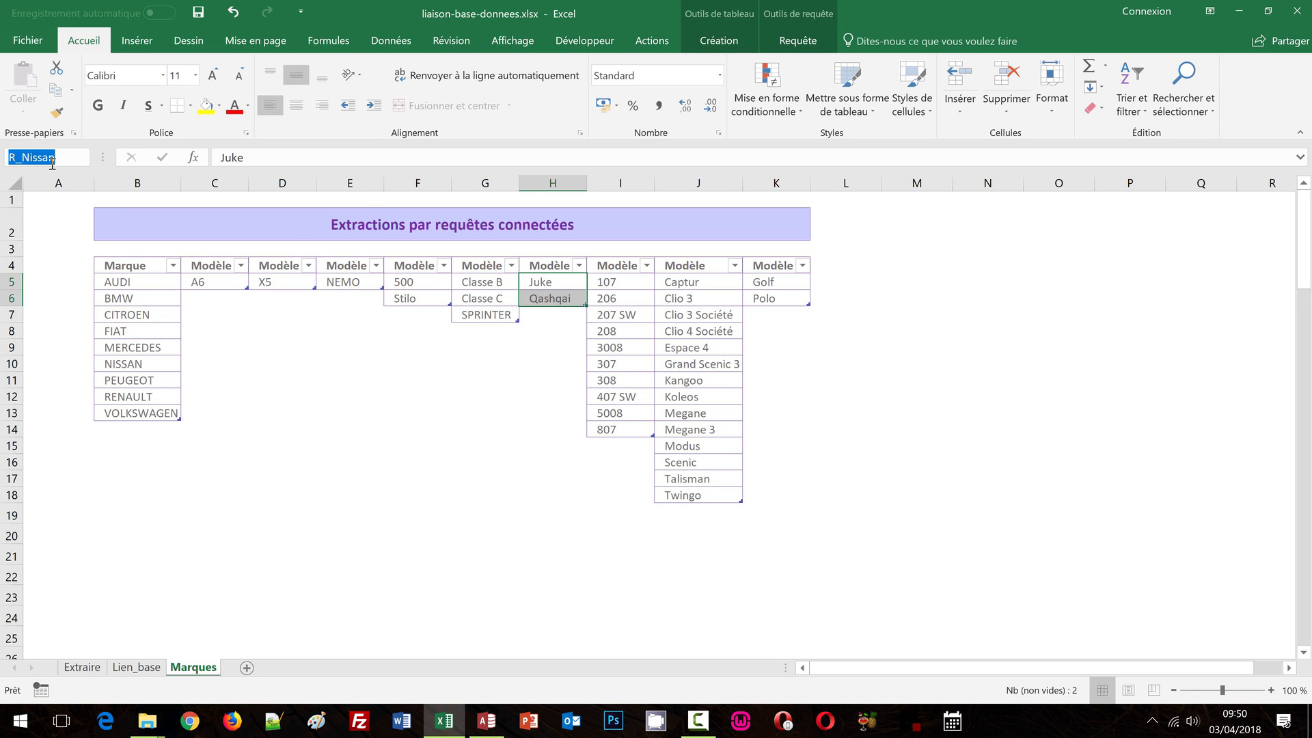
{"action": "type", "text": "Nissan"}
{"action": "key", "text": "Return"}
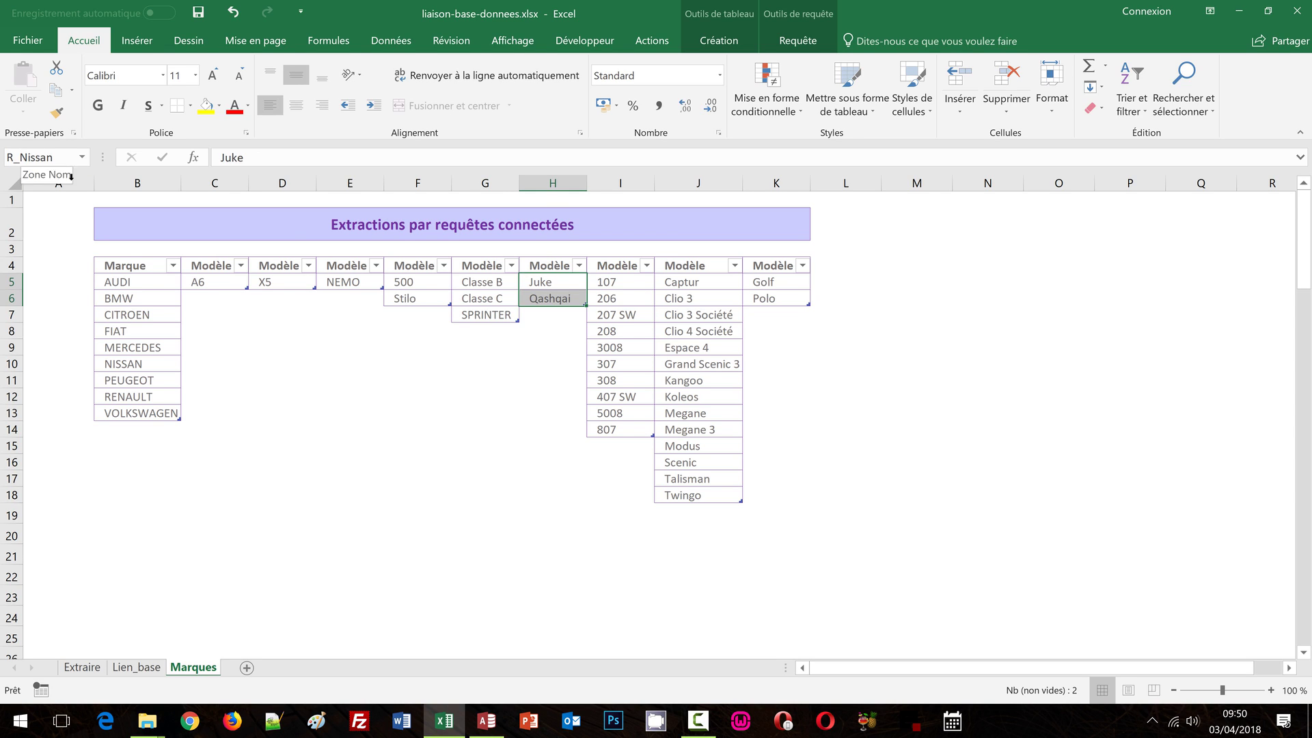
Name the Peugeot model list in cells I5:I14 Peugeot.
{"action": "left_click_drag", "start_coordinate": [619, 288], "coordinate": [620, 430]}
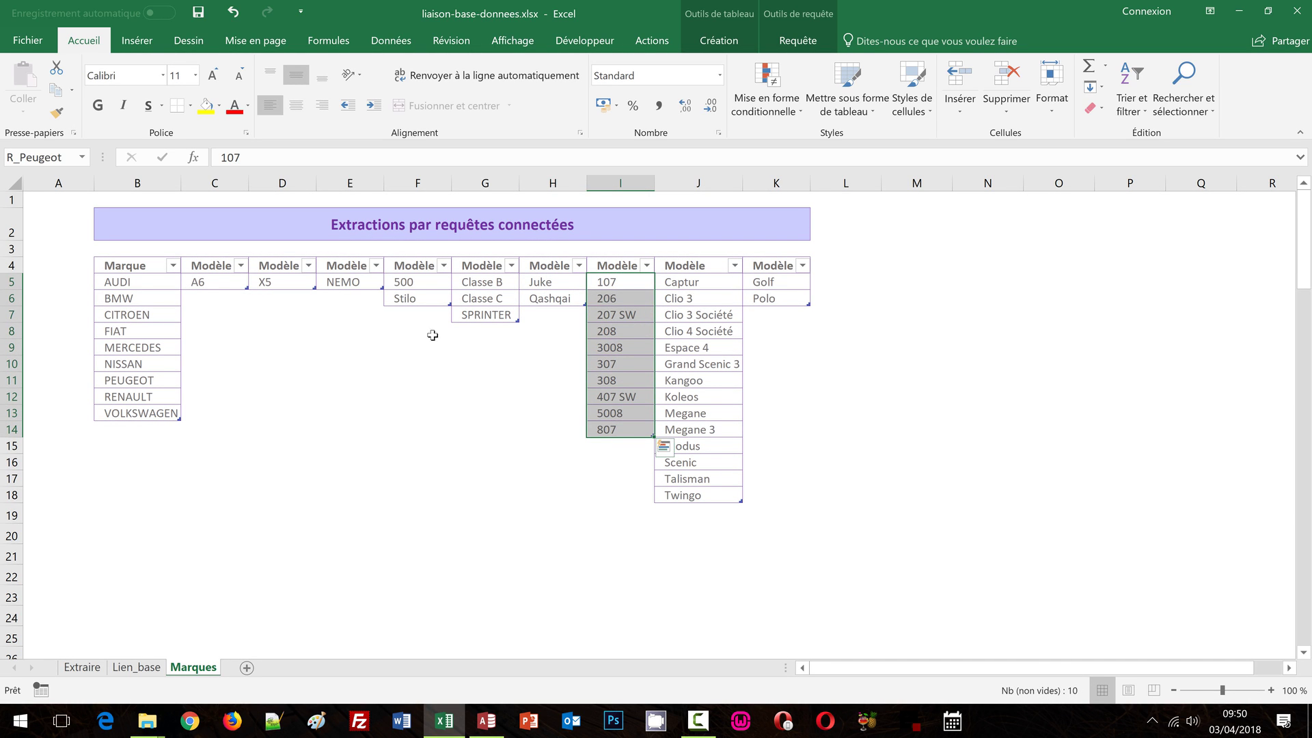
{"action": "left_click", "coordinate": [43, 158]}
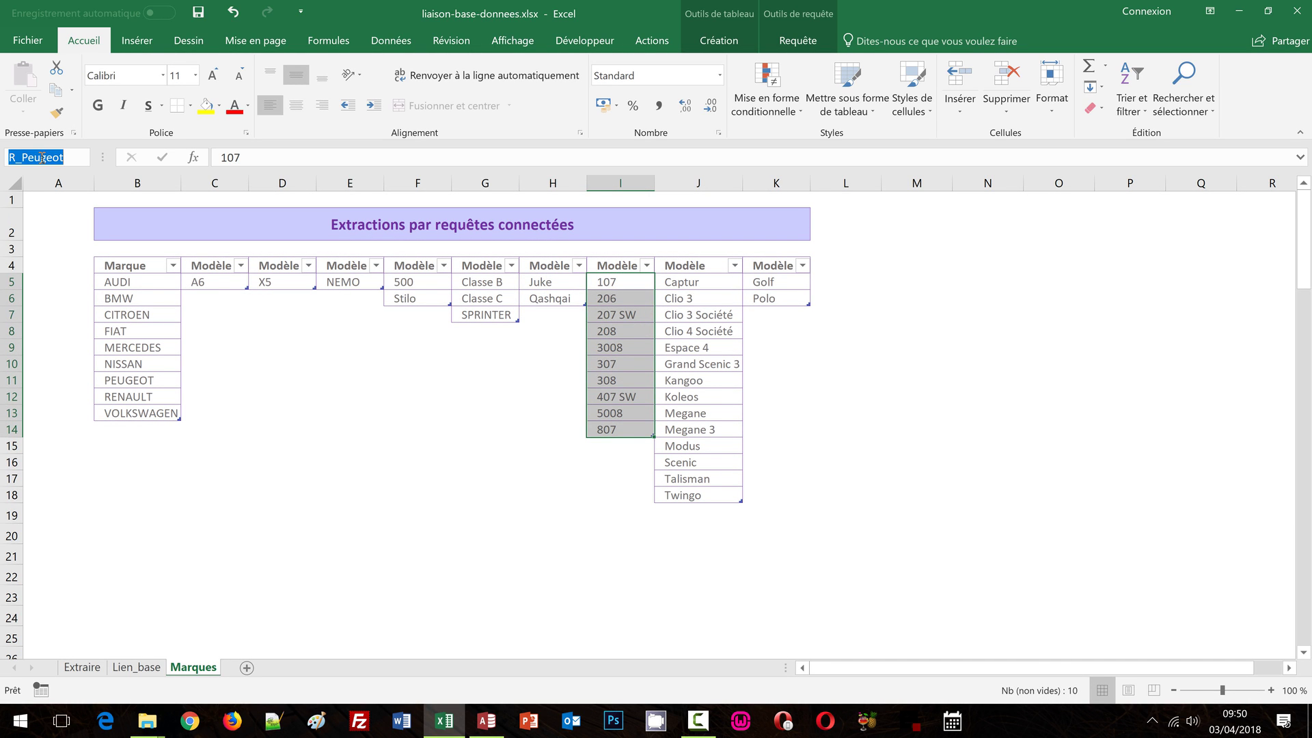
{"action": "type", "text": "Peuge"}
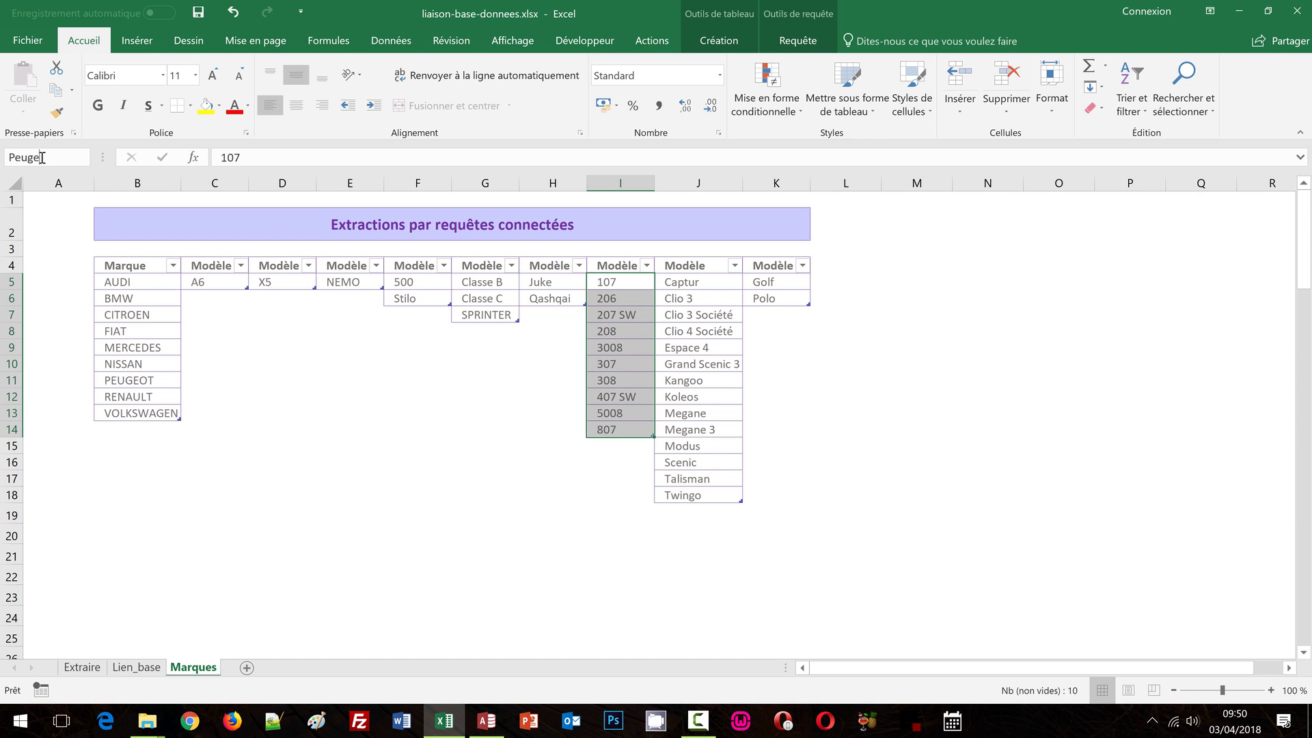
{"action": "type", "text": "ot"}
{"action": "key", "text": "Return"}
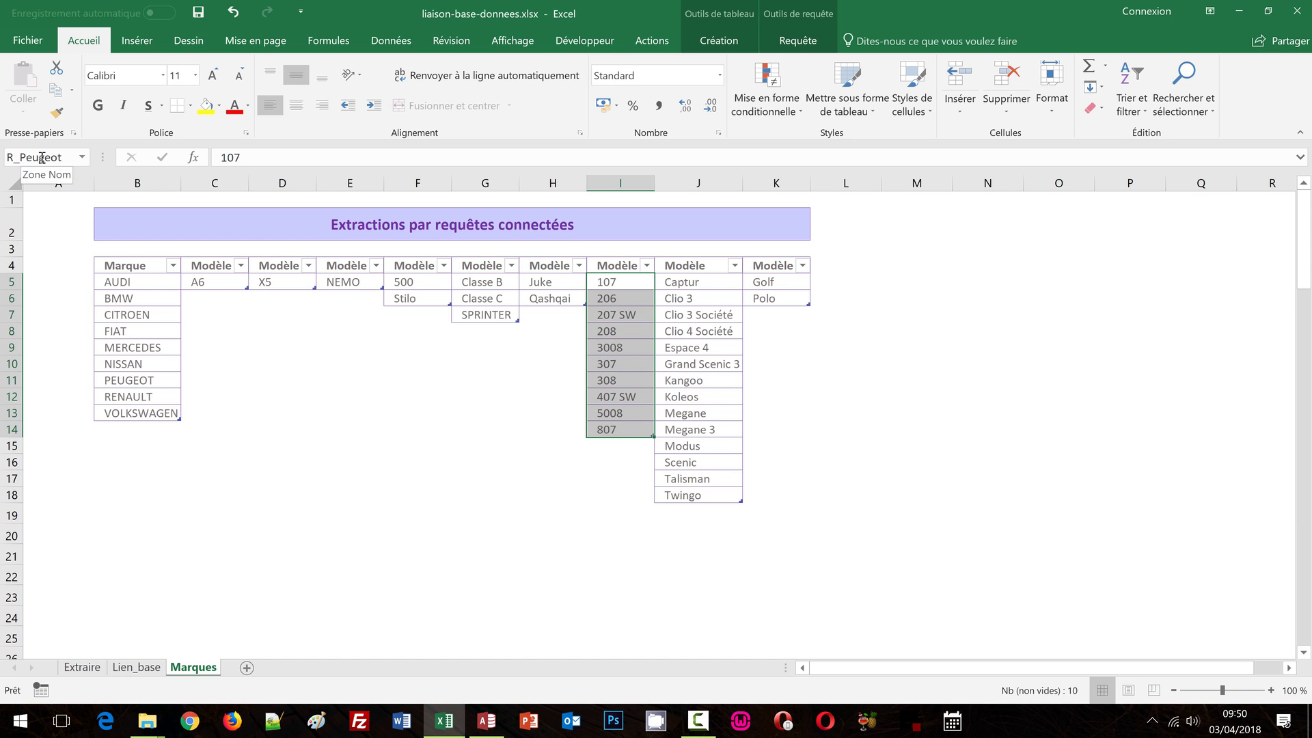
Name the Renault model list in cells J5:J18 Renault.
{"action": "left_click_drag", "start_coordinate": [685, 282], "coordinate": [697, 487]}
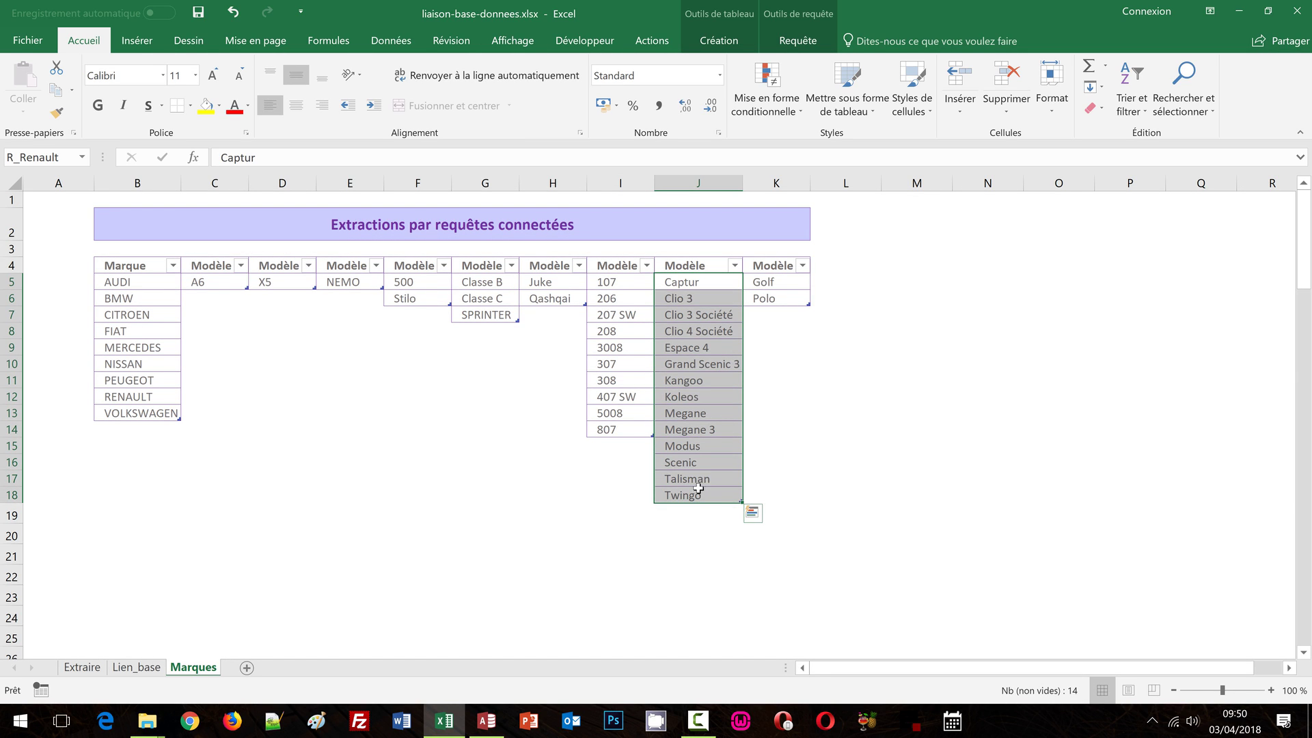
{"action": "left_click", "coordinate": [39, 158]}
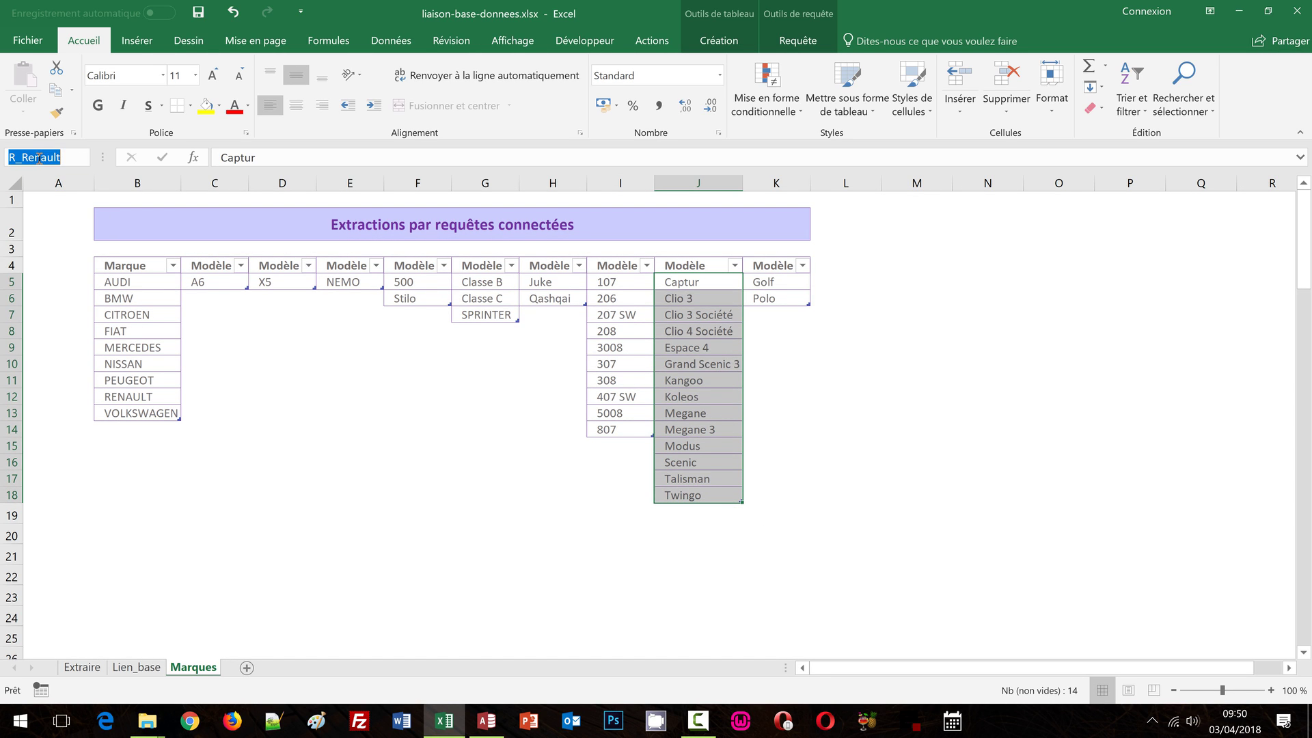
{"action": "type", "text": "Rena"}
{"action": "key", "text": "Return"}
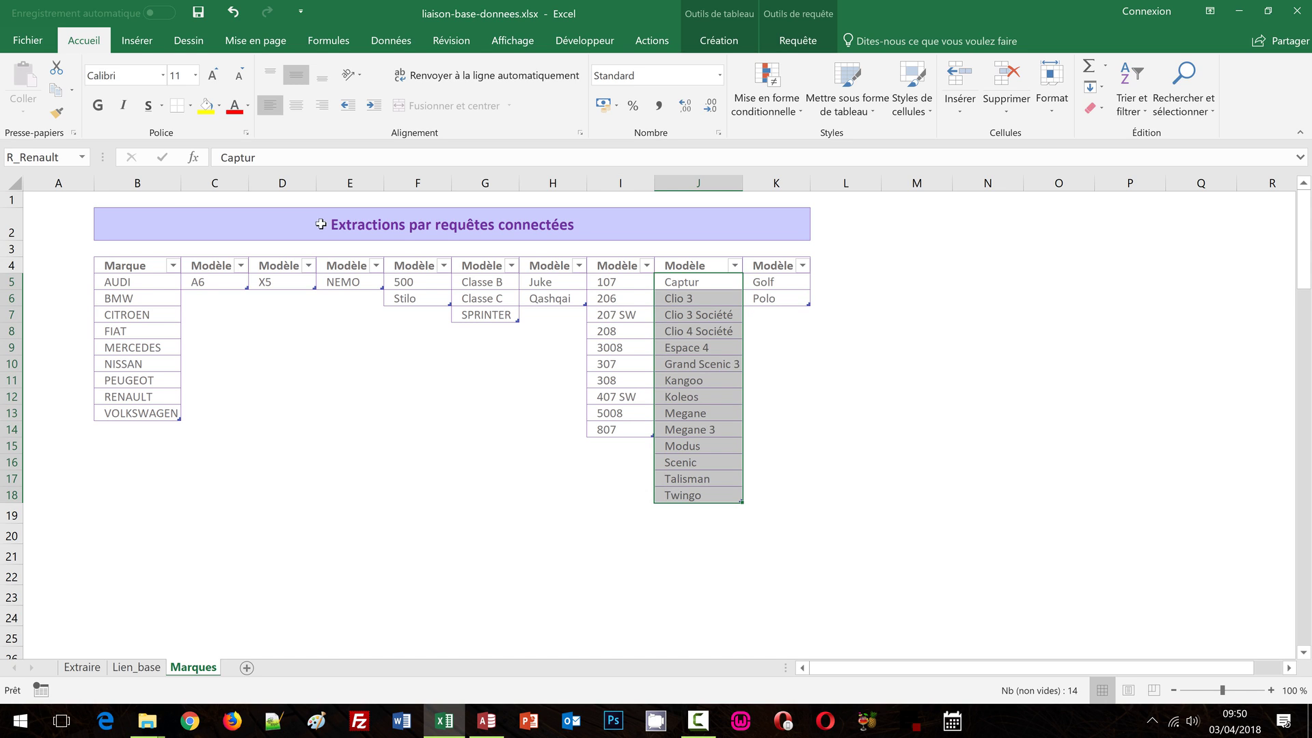
Name the Volkswagen model list in cells K5:K6 Volkswagen.
{"action": "left_click_drag", "start_coordinate": [771, 285], "coordinate": [820, 316]}
{"action": "left_click", "coordinate": [41, 157]}
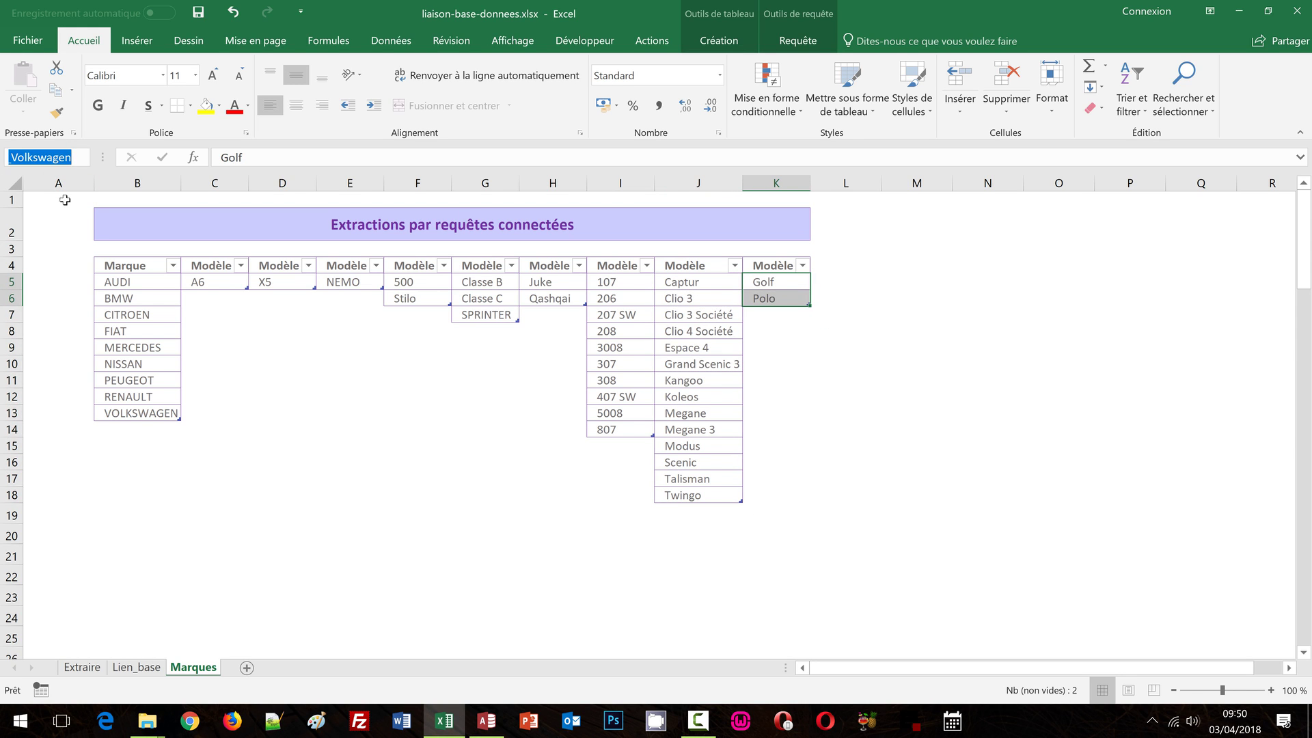
{"action": "type", "text": "Volks"}
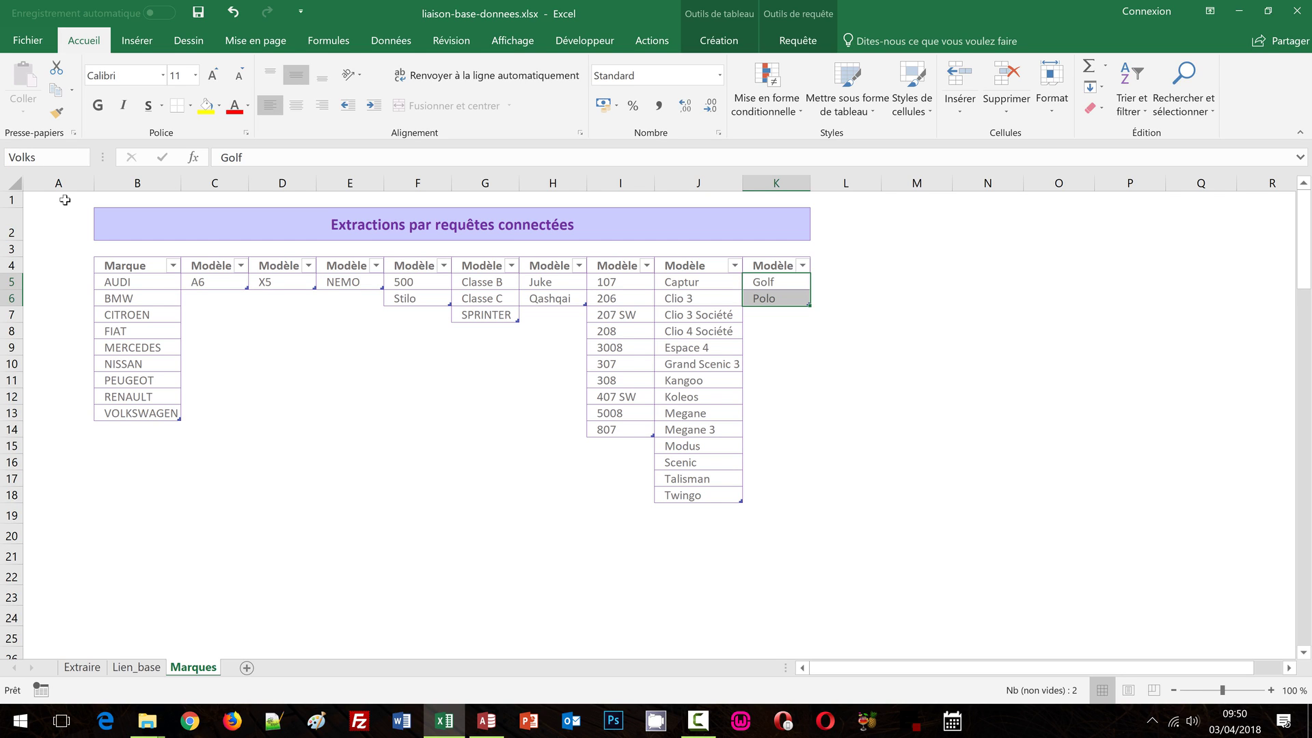
{"action": "type", "text": "wagen"}
{"action": "key", "text": "Return"}
{"action": "left_click", "coordinate": [304, 373]}
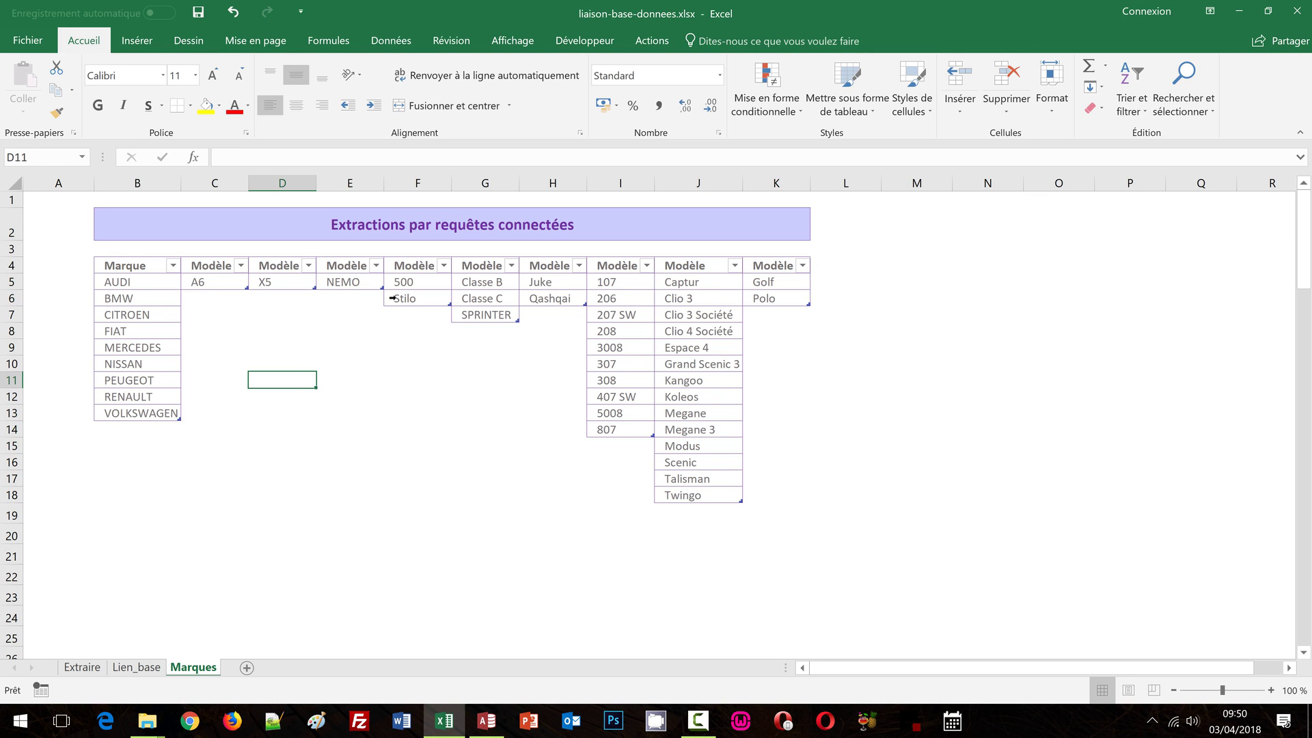
Review the workbook's defined names and the ranges they refer to in the Name Manager.
{"action": "left_click", "coordinate": [333, 45]}
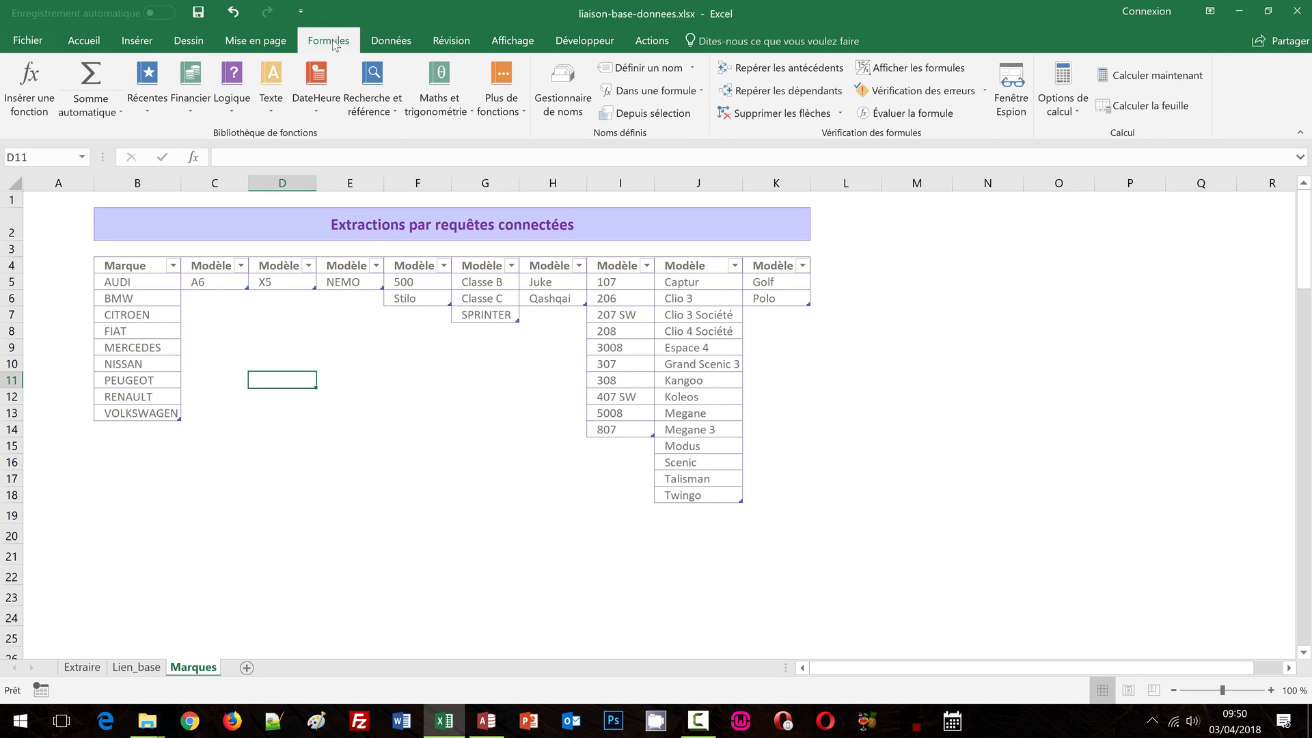
{"action": "left_click", "coordinate": [563, 104]}
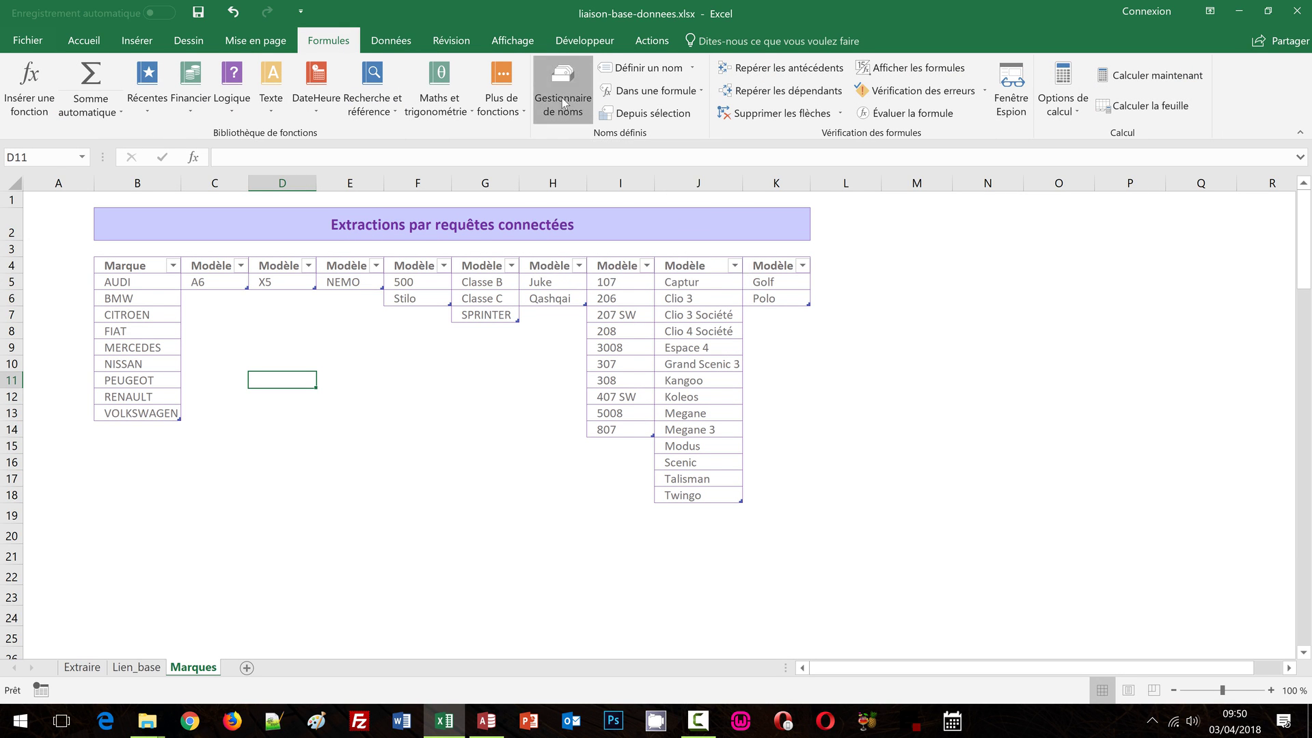
{"action": "left_click_drag", "start_coordinate": [425, 274], "coordinate": [438, 164]}
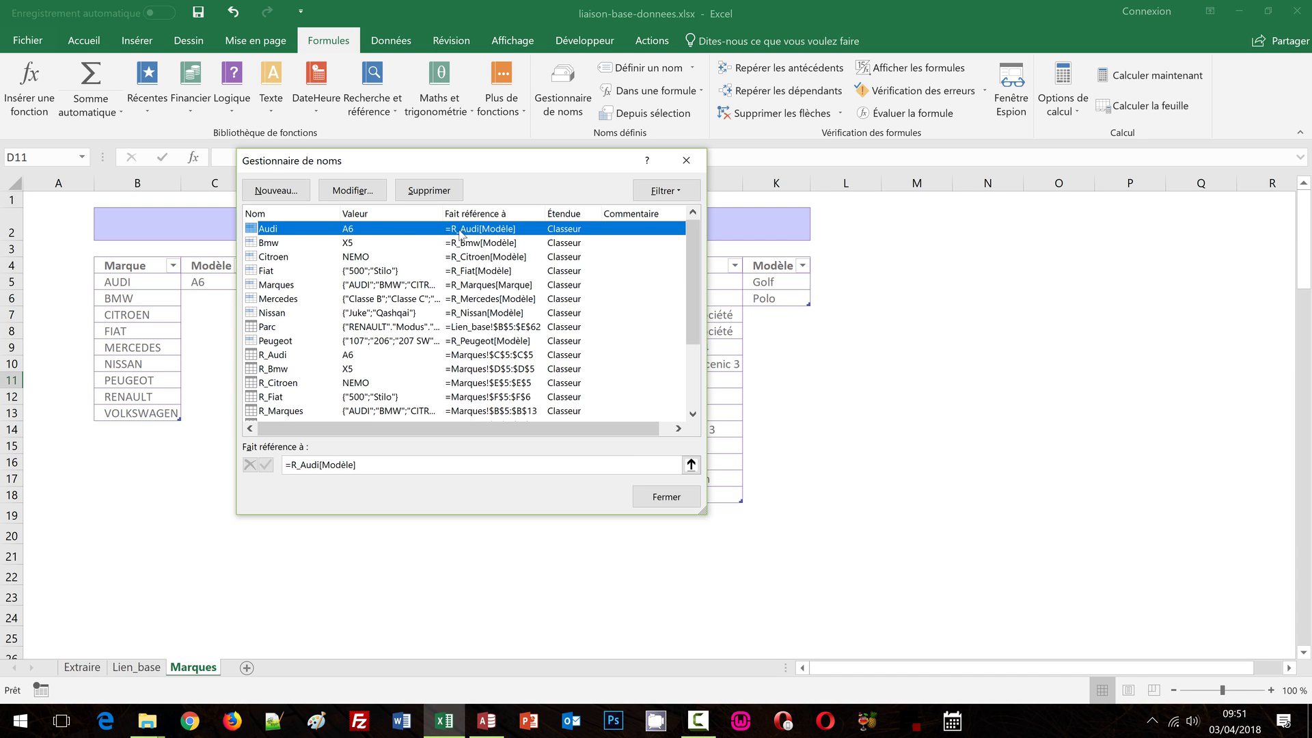
{"action": "left_click", "coordinate": [649, 499]}
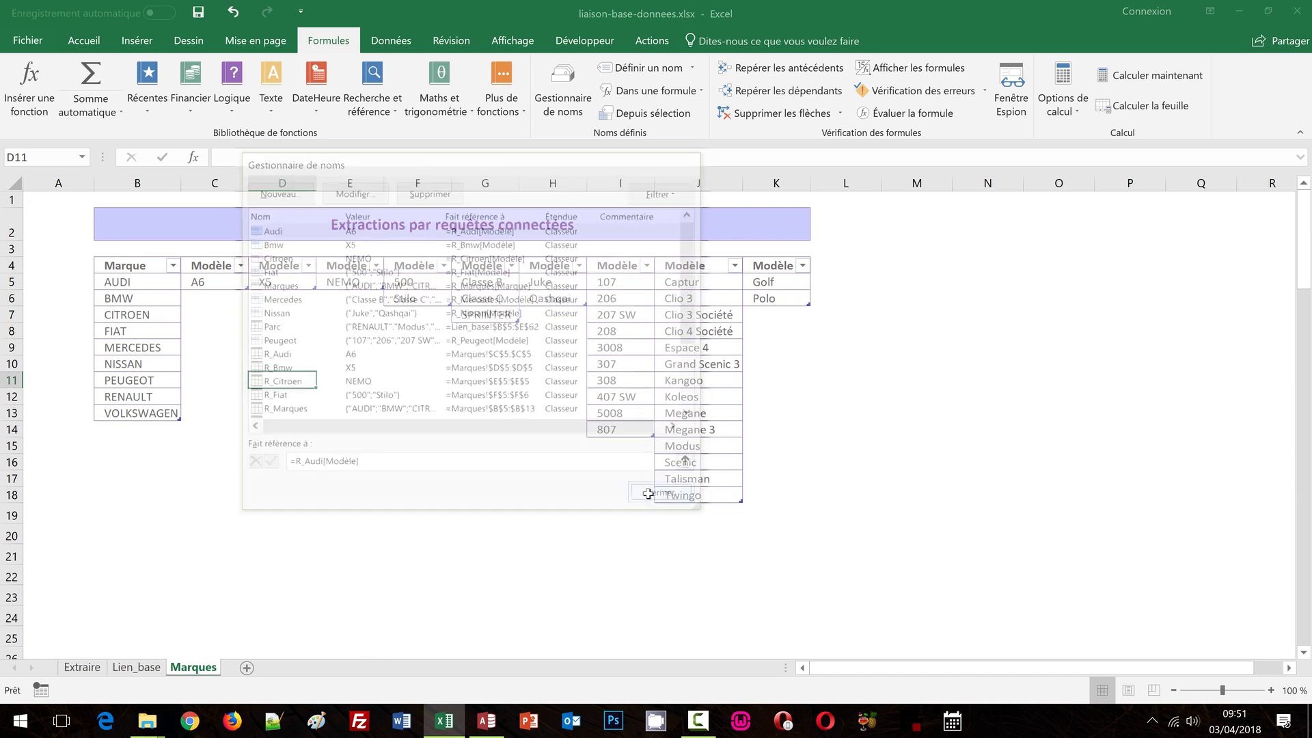
Check the brand list in cells B5:B13 of the Marques sheet and its defined name in the Name Manager.
{"action": "left_click", "coordinate": [82, 667]}
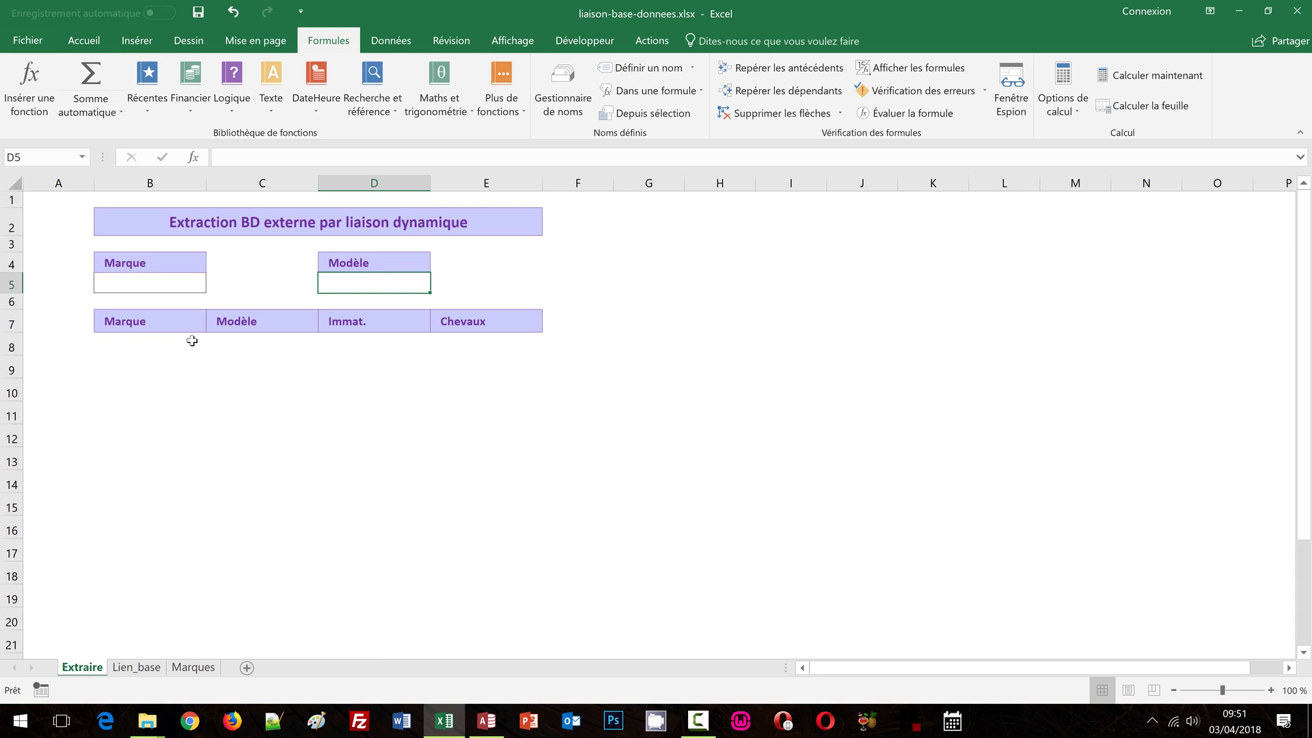
{"action": "left_click", "coordinate": [179, 282]}
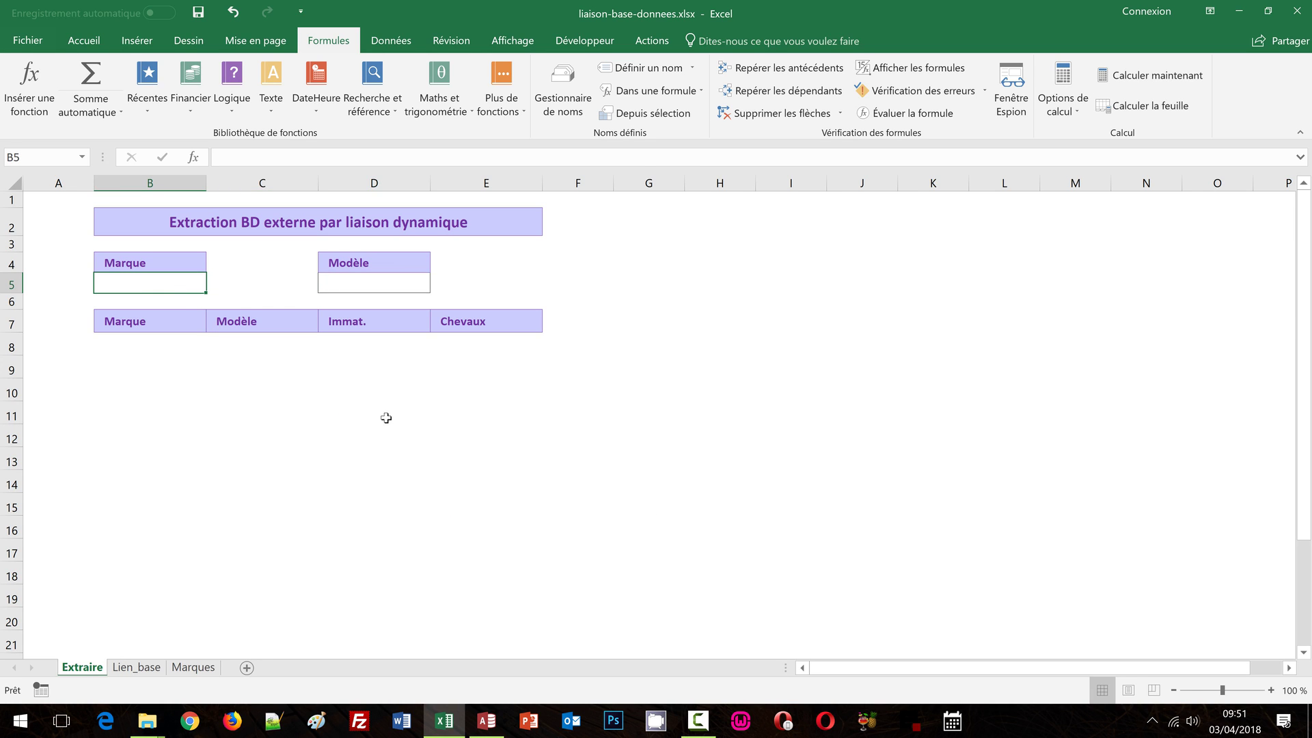
{"action": "left_click", "coordinate": [193, 668]}
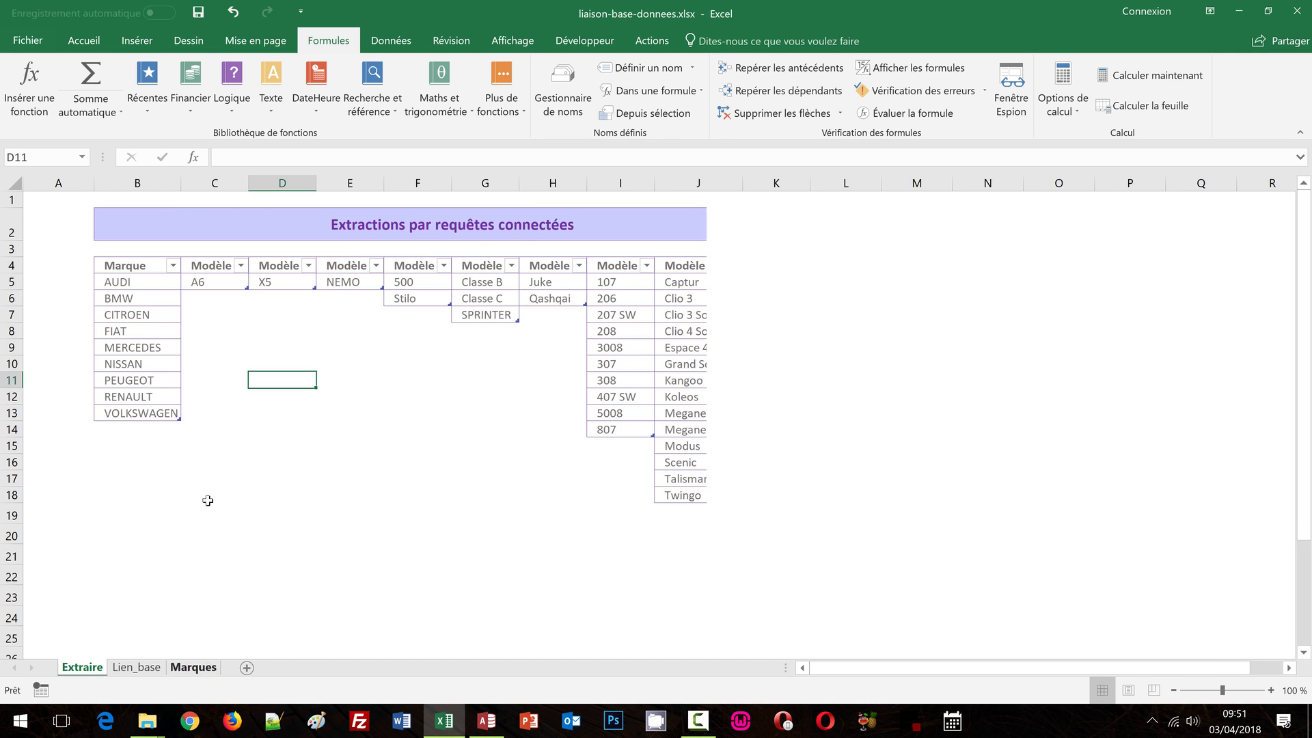
{"action": "left_click_drag", "start_coordinate": [130, 282], "coordinate": [136, 414]}
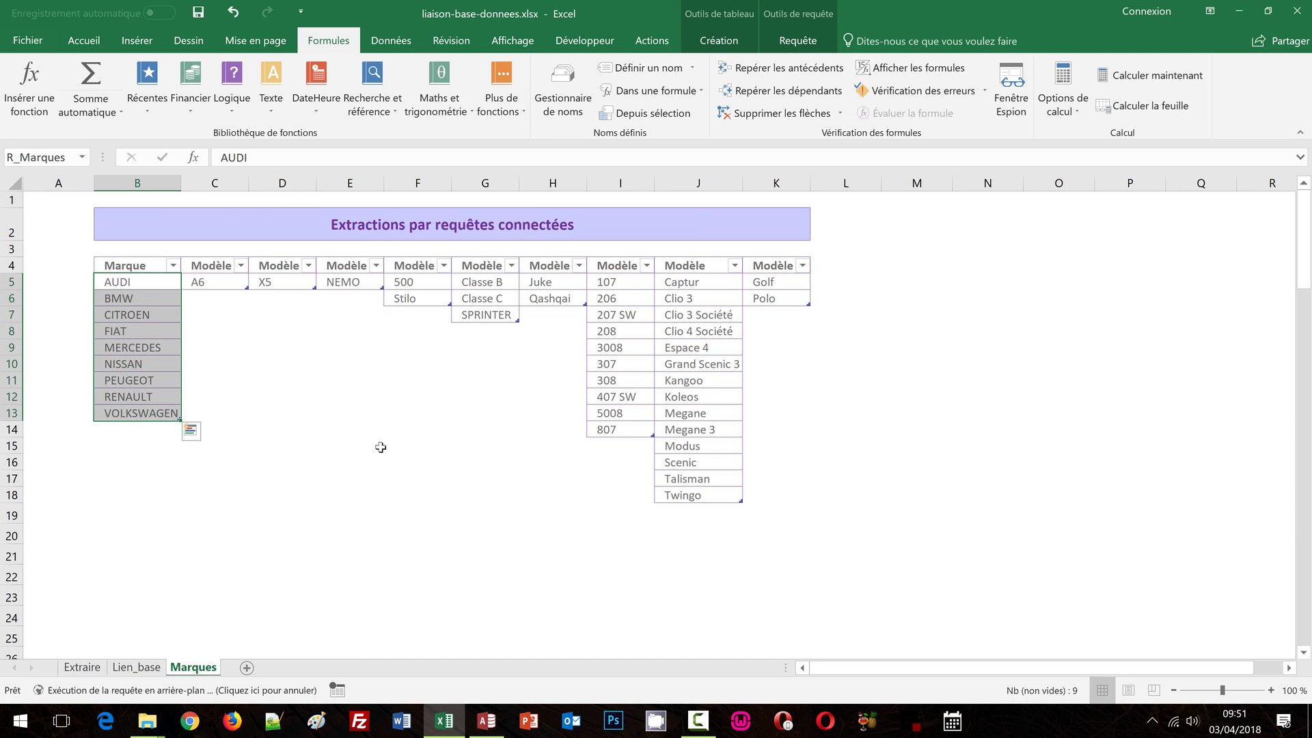
{"action": "left_click", "coordinate": [562, 87]}
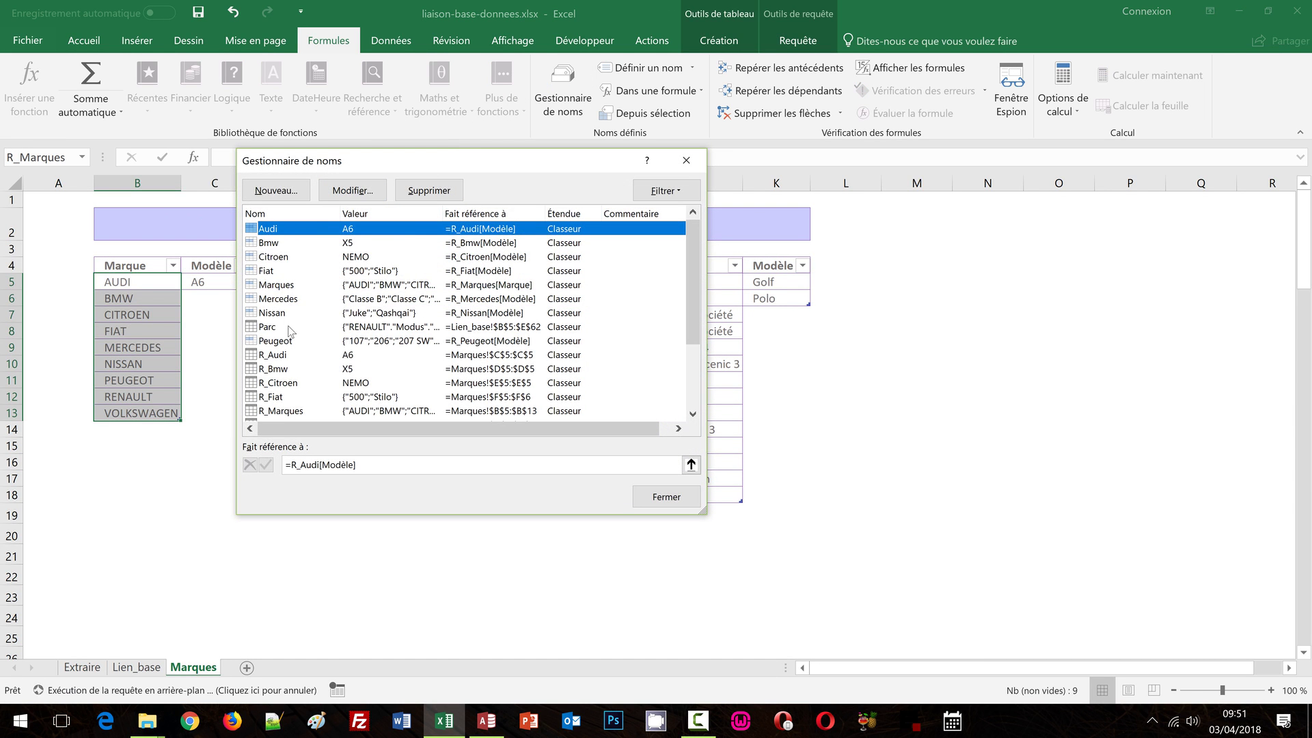
{"action": "left_click", "coordinate": [667, 497]}
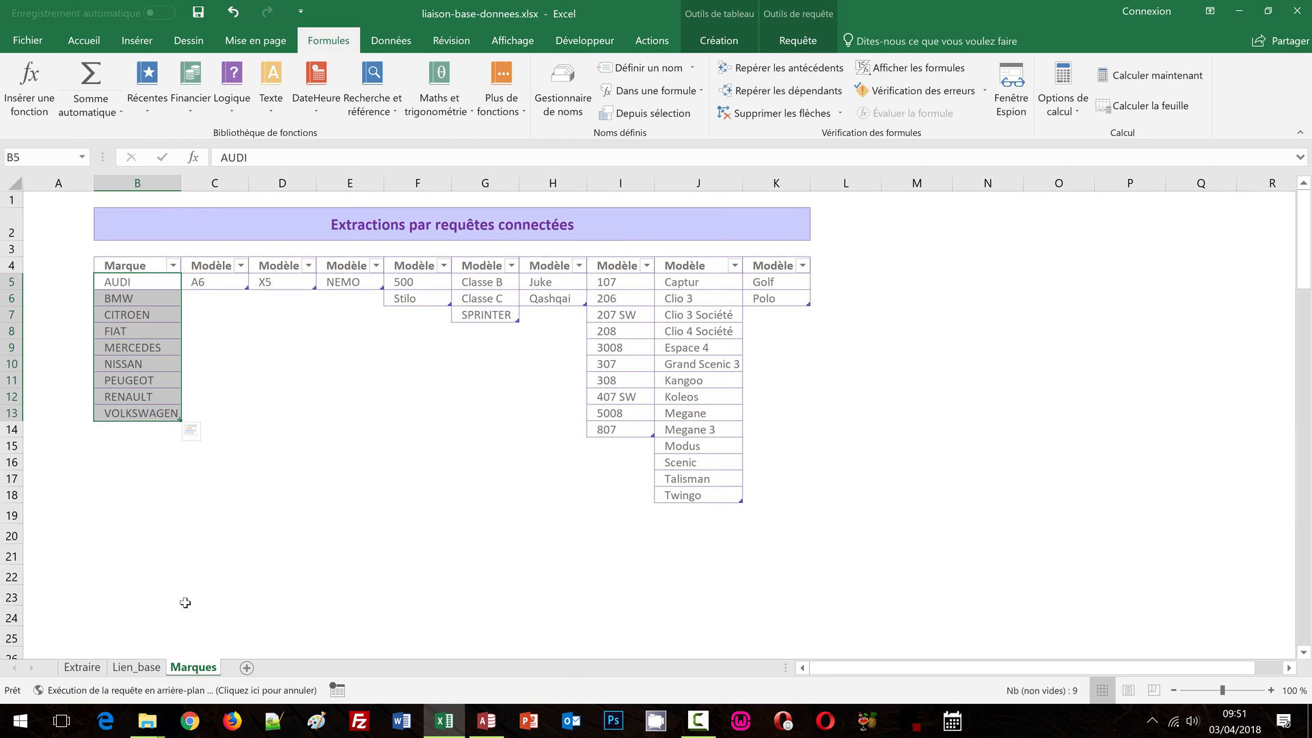
Add a list data validation with source =Marques to the Marque cell B5 on the Extraire sheet.
{"action": "left_click", "coordinate": [83, 668]}
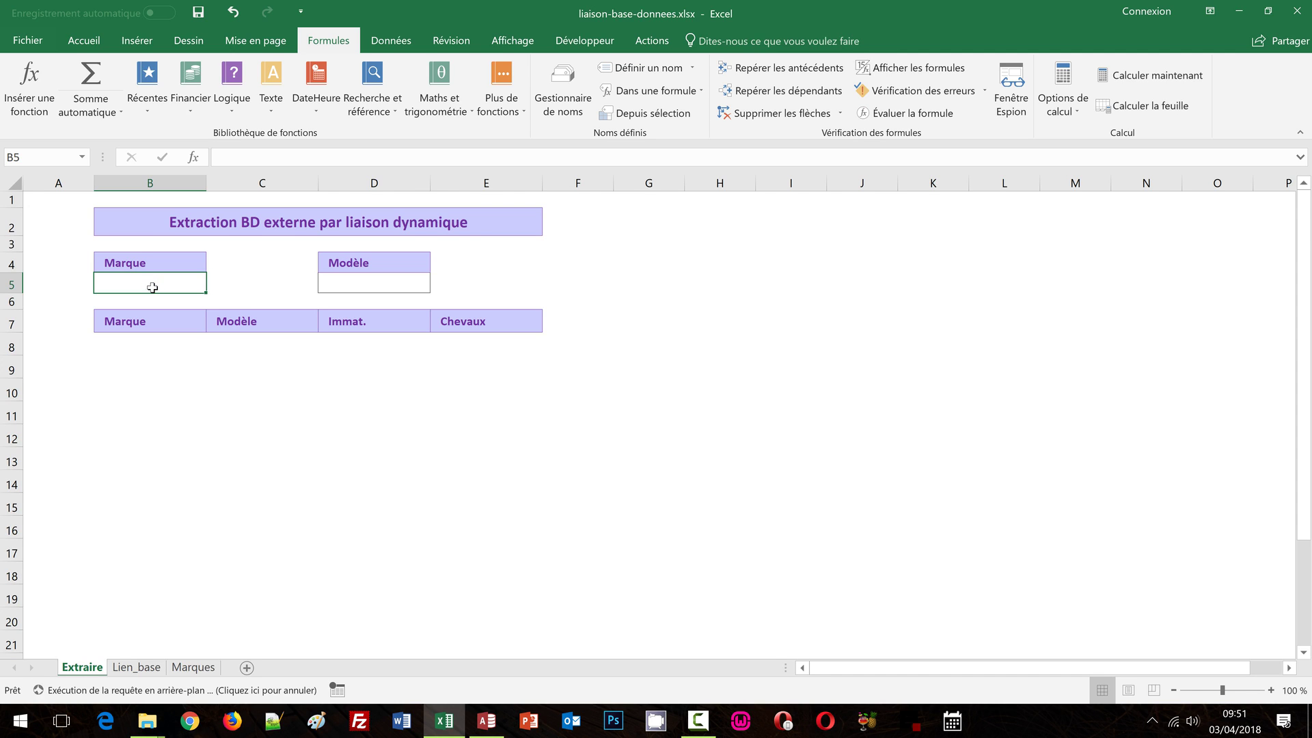
{"action": "left_click", "coordinate": [393, 41]}
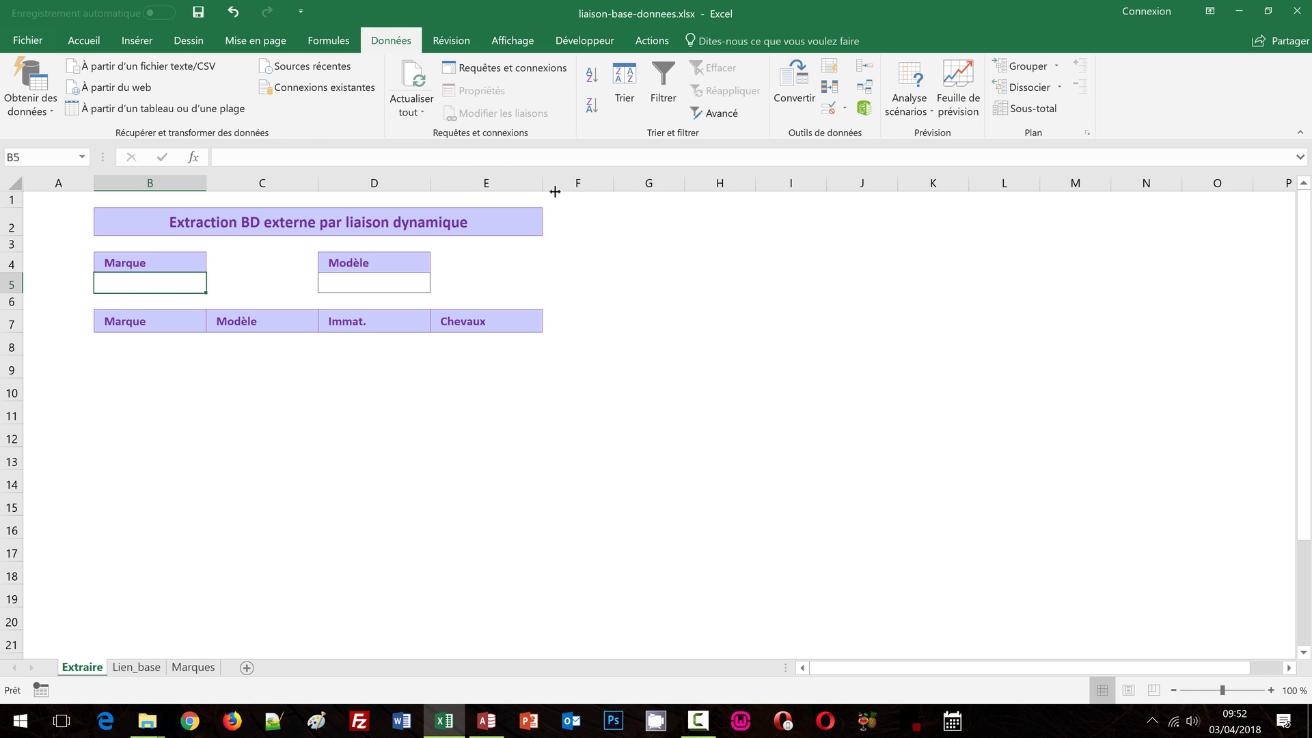
{"action": "left_click", "coordinate": [829, 109]}
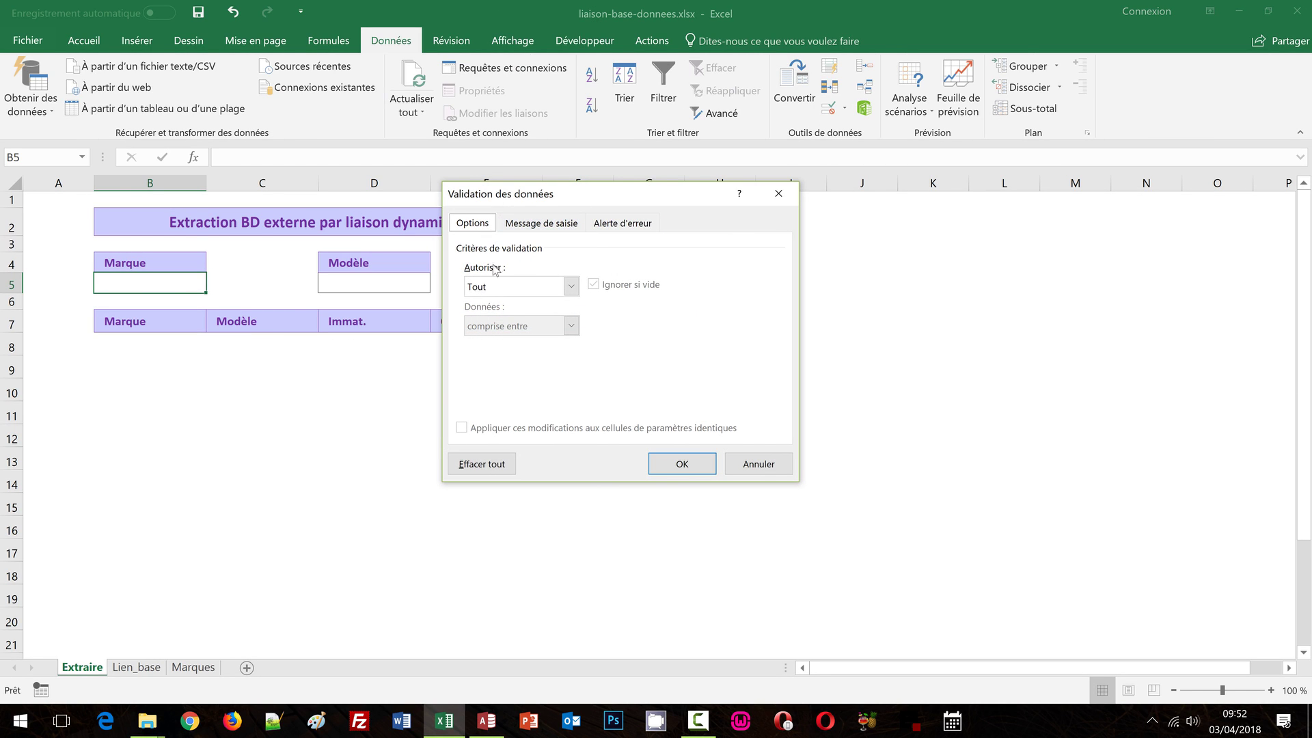
{"action": "left_click", "coordinate": [514, 290]}
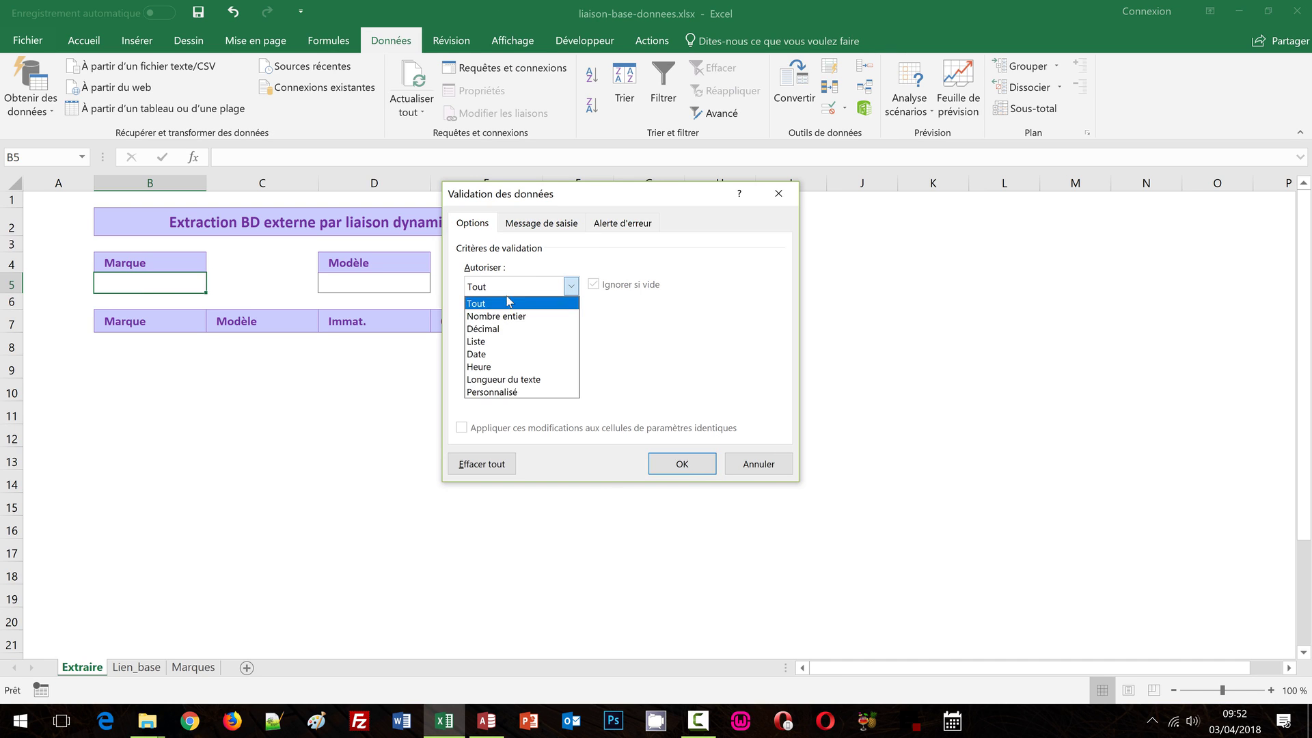
{"action": "left_click", "coordinate": [493, 344]}
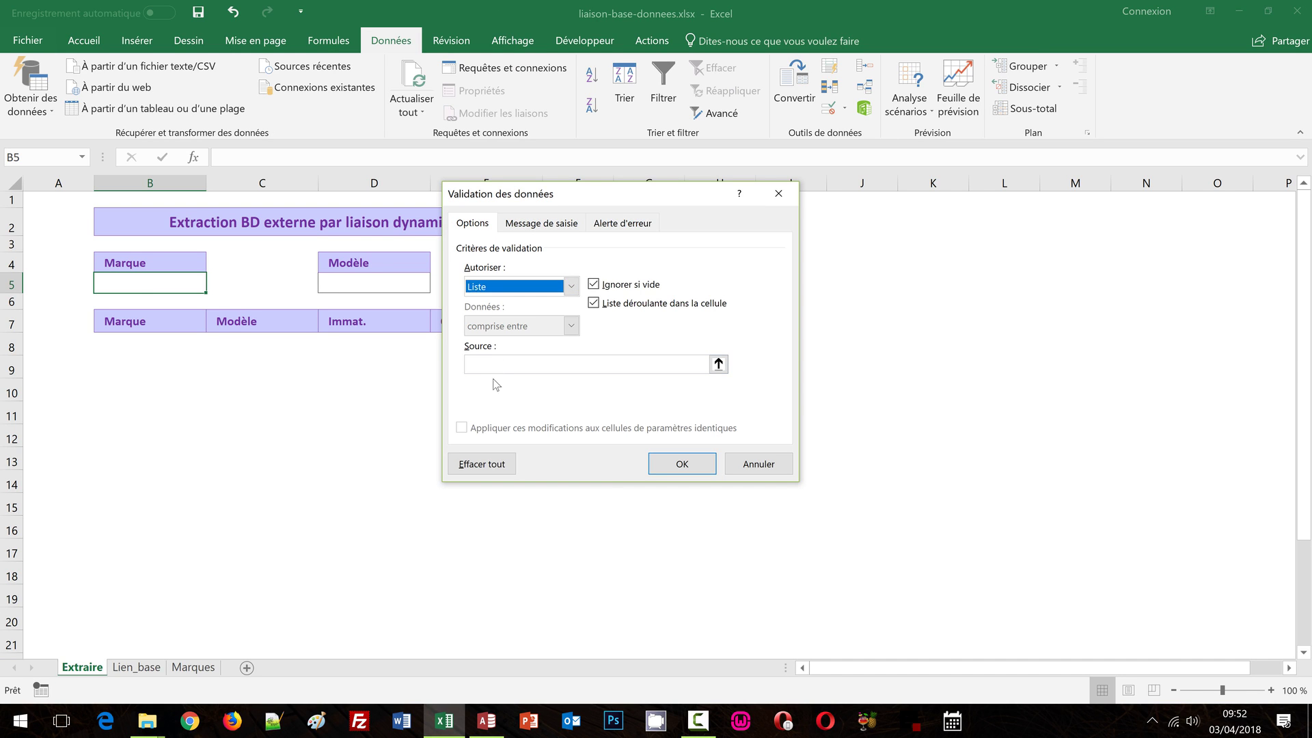
{"action": "left_click", "coordinate": [491, 367]}
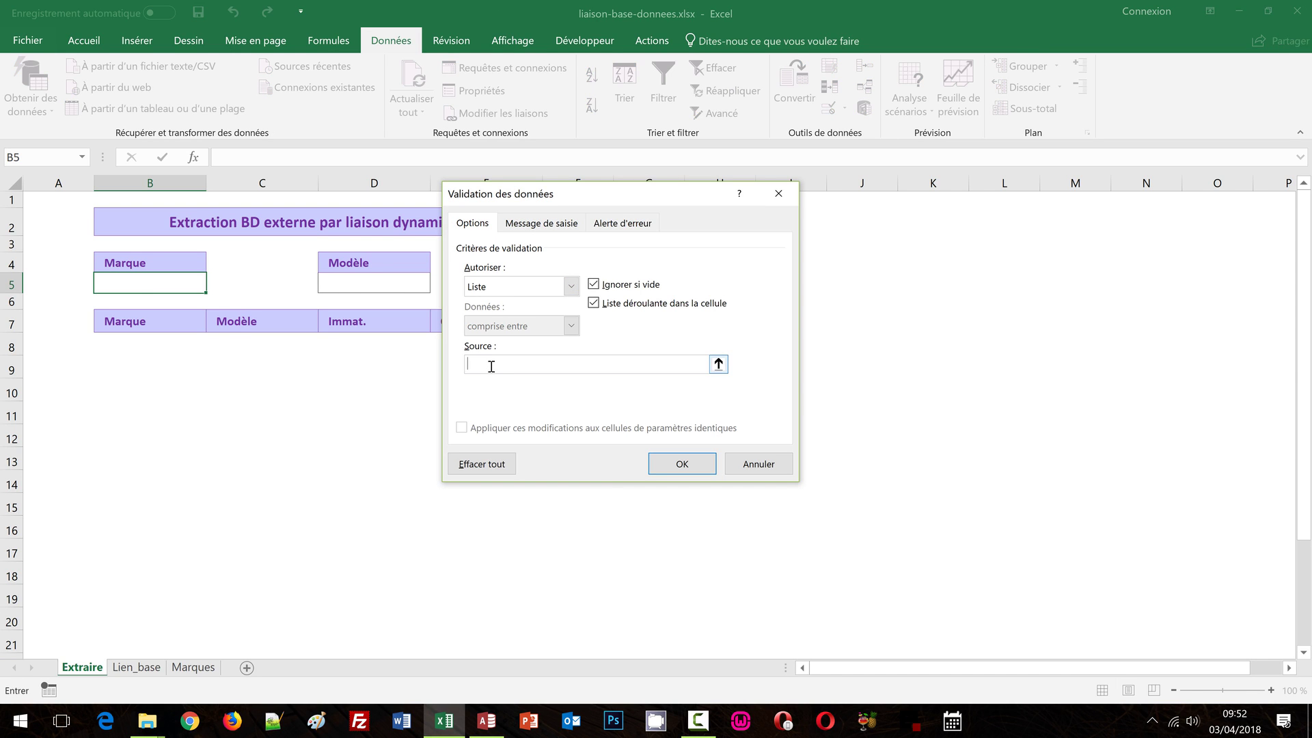
{"action": "type", "text": "=Marques"}
{"action": "left_click", "coordinate": [682, 465]}
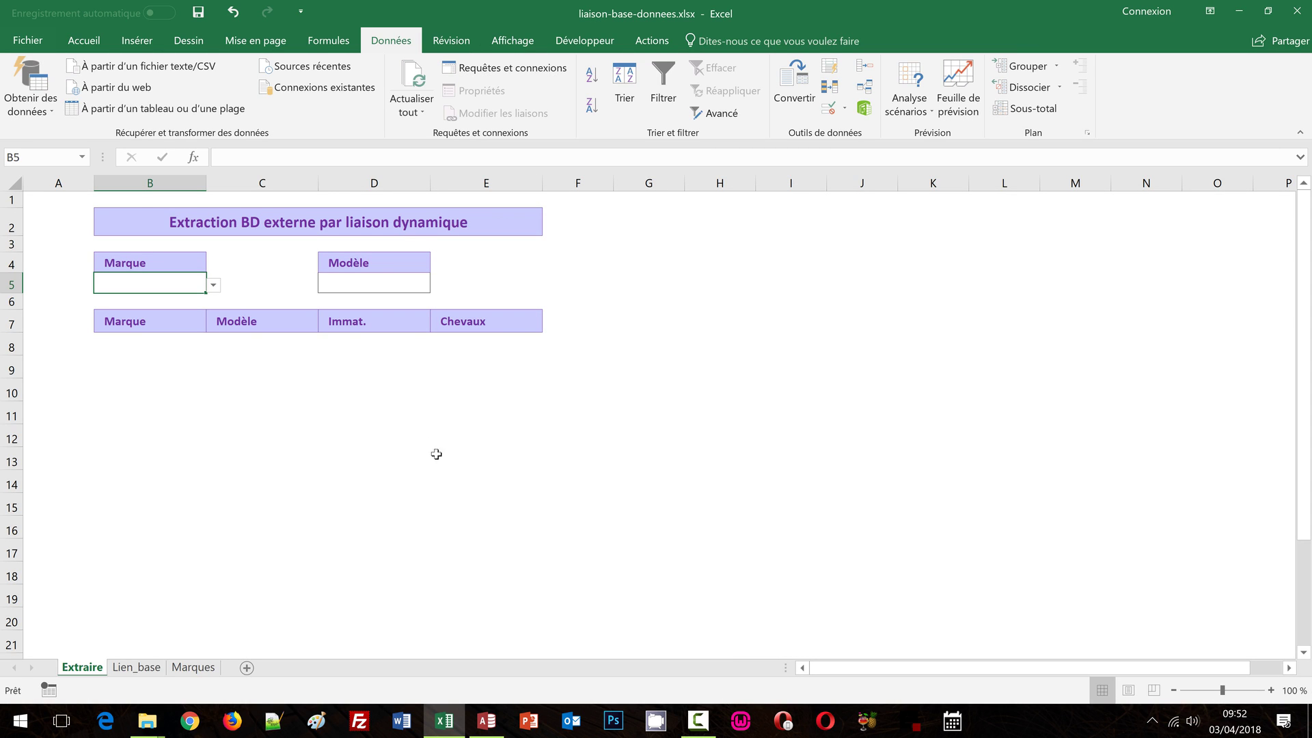
Look through the brands offered by the Marque drop-down list in cell B5.
{"action": "left_click", "coordinate": [213, 287]}
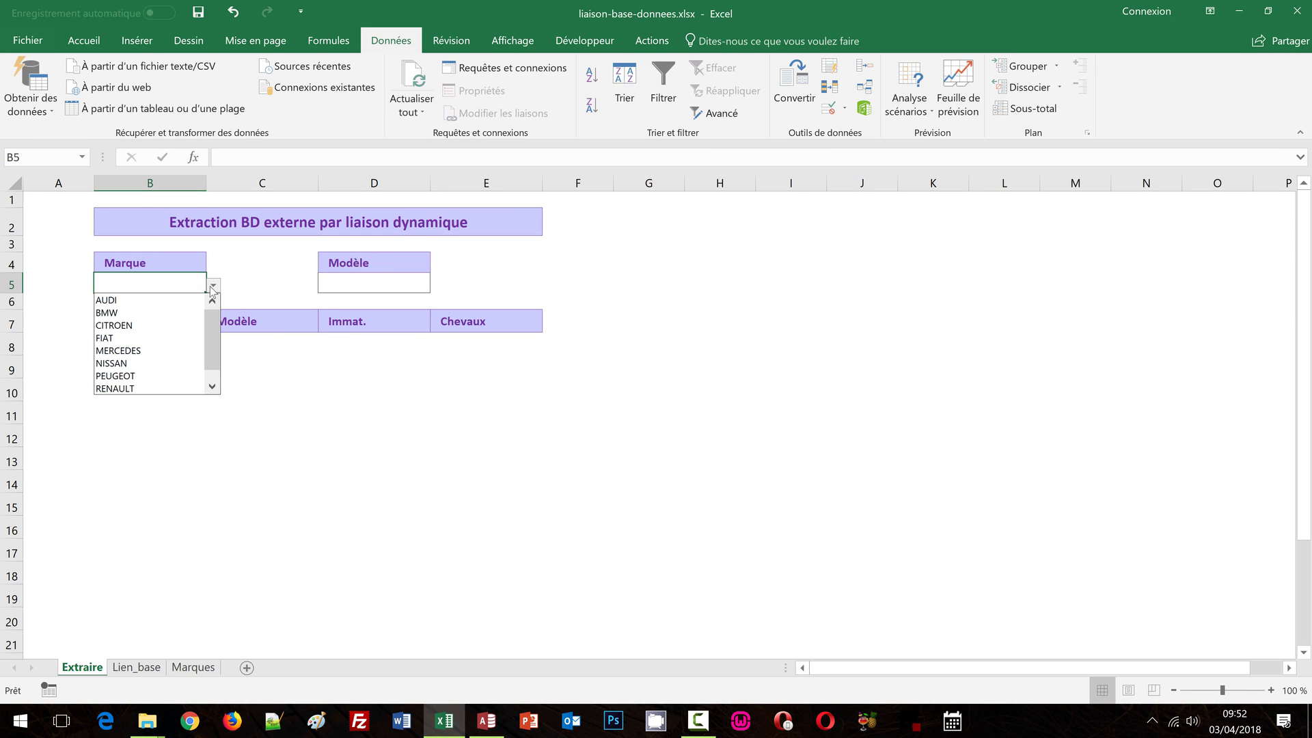
{"action": "scroll", "coordinate": [211, 338], "scroll_direction": "down", "scroll_amount": 1}
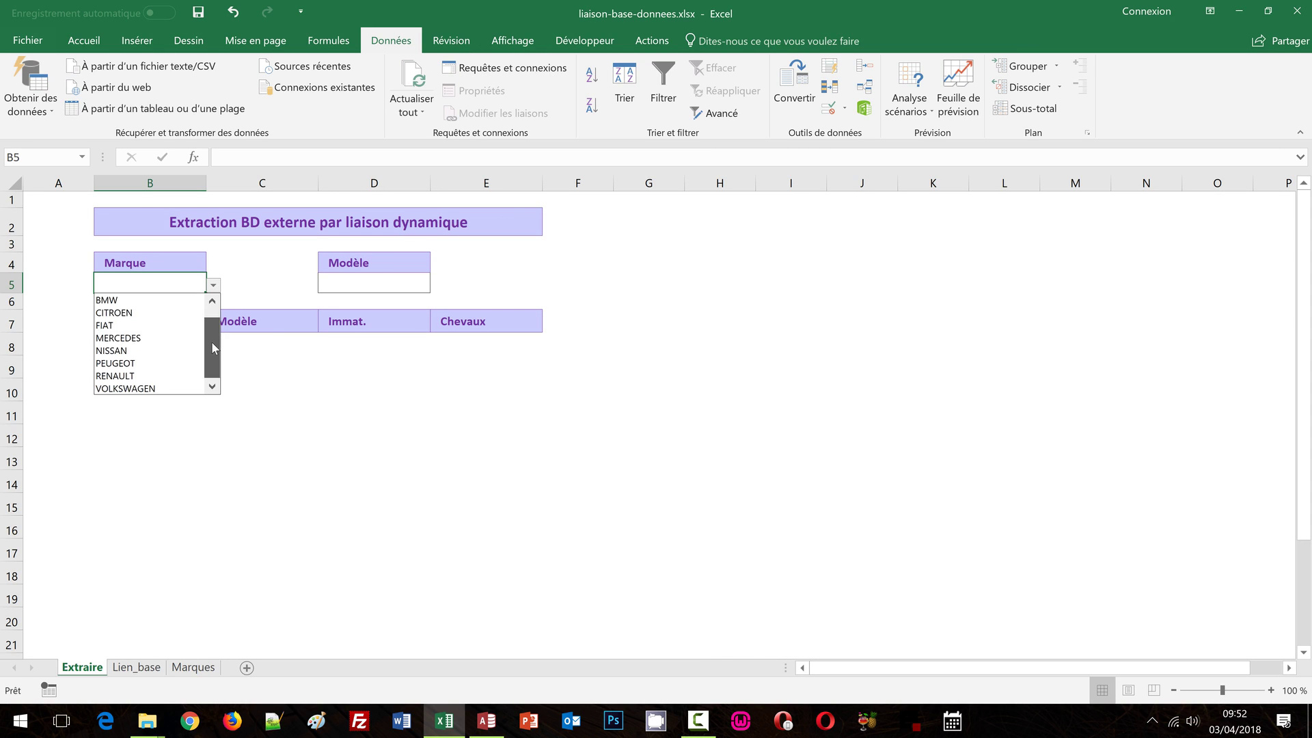
{"action": "left_click", "coordinate": [301, 370]}
{"action": "left_click", "coordinate": [372, 284]}
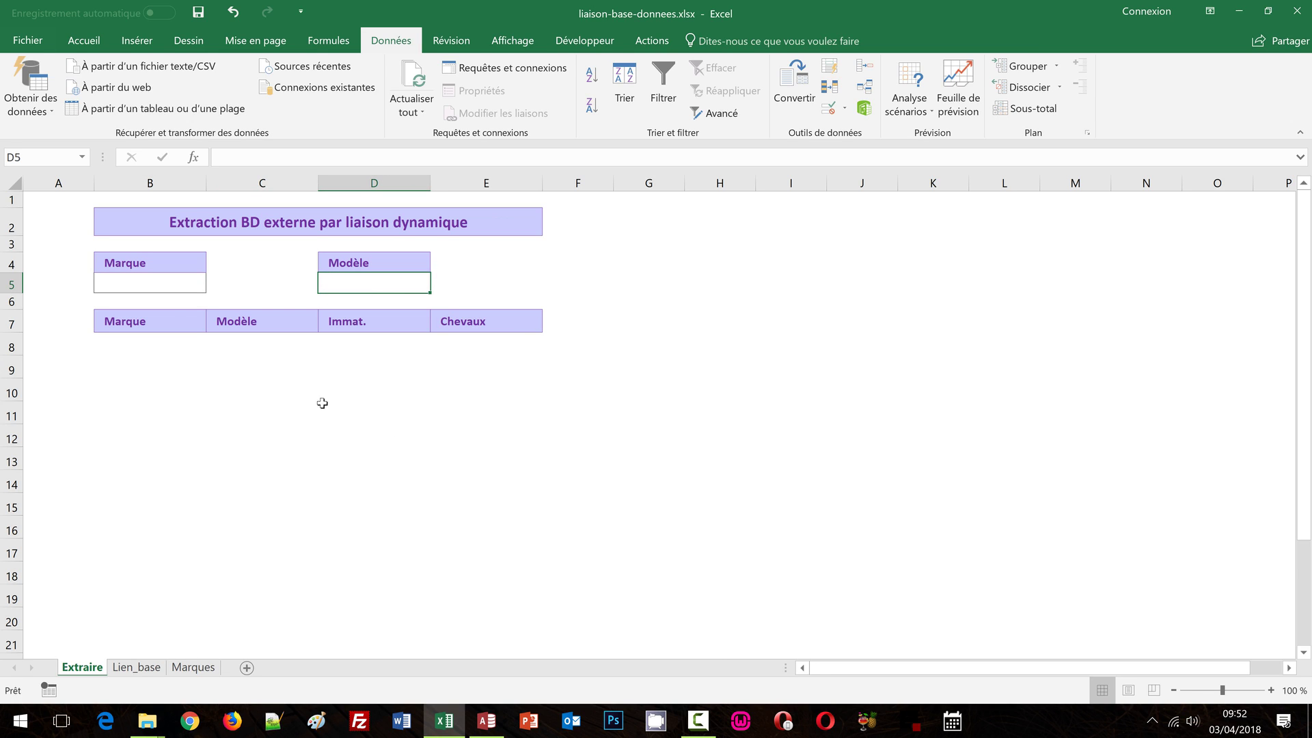
{"action": "left_click", "coordinate": [174, 288]}
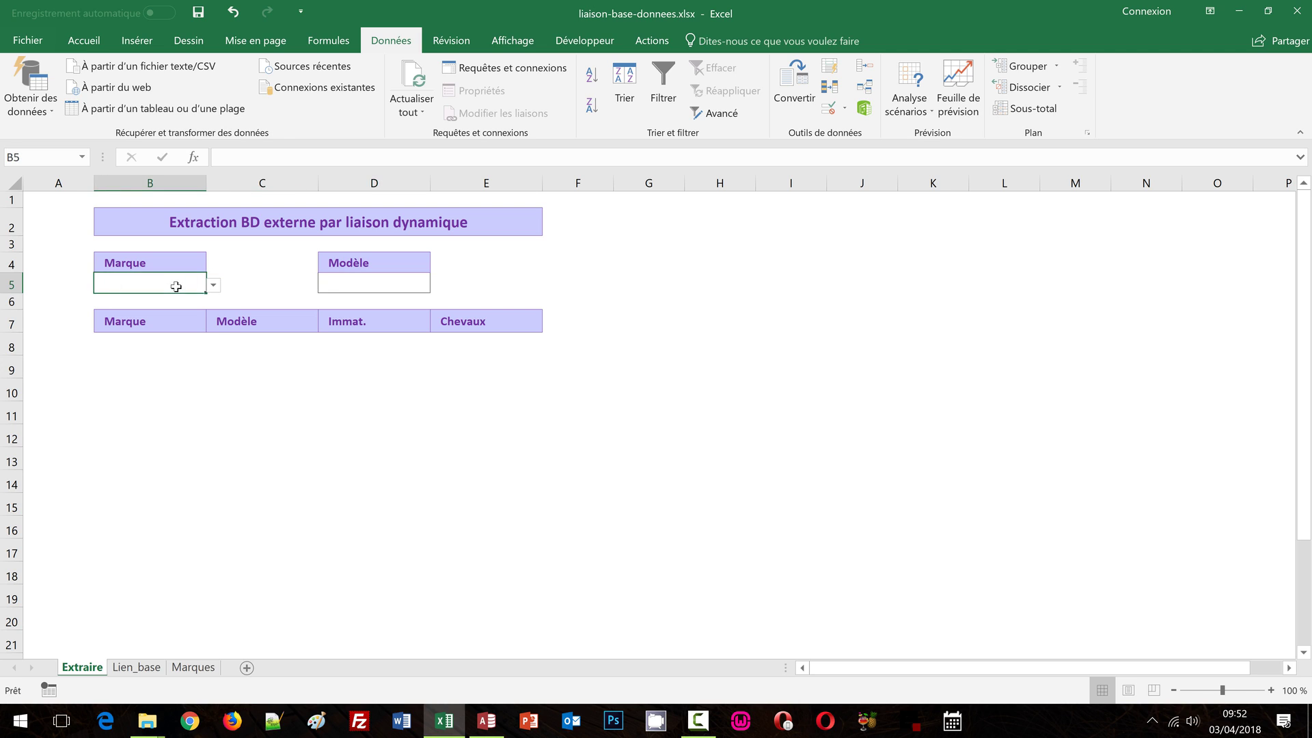
{"action": "left_click", "coordinate": [214, 287]}
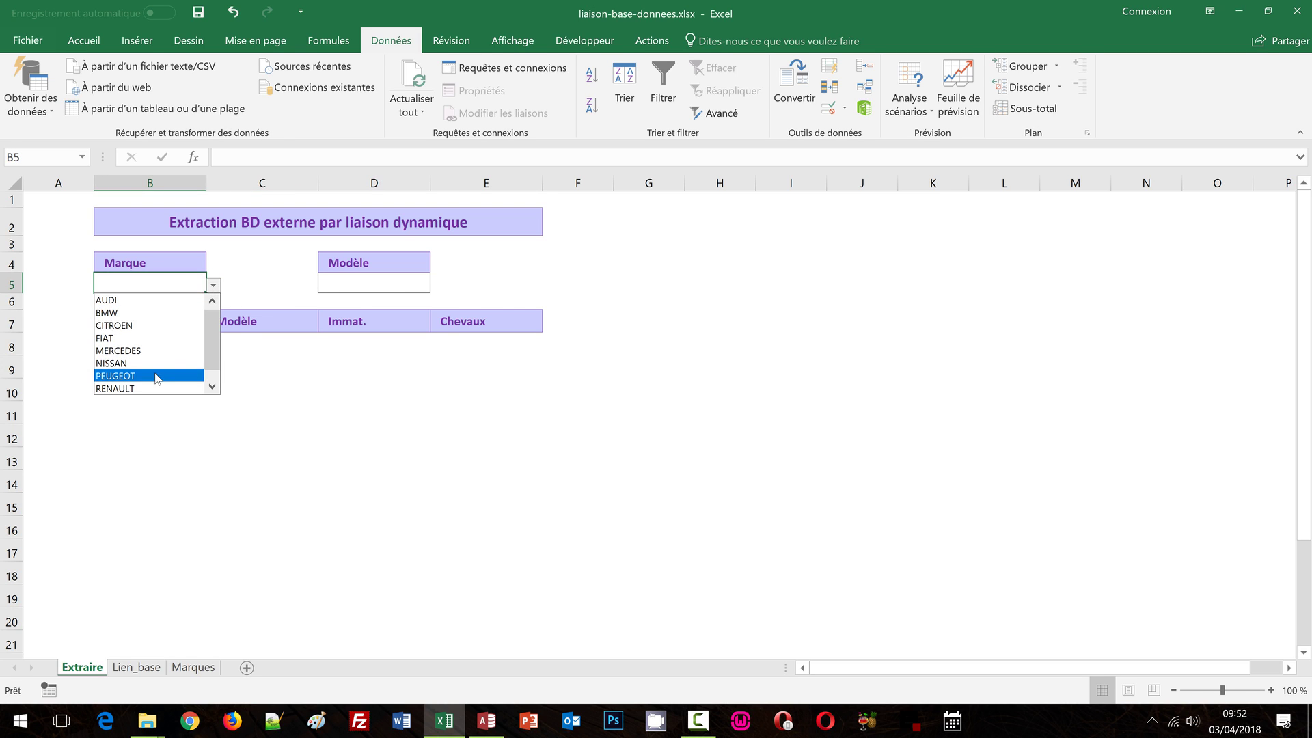
Add a list data validation with source =indirect($B$5) to the Modèle cell D5, accepting the source despite the error warning.
{"action": "left_click", "coordinate": [390, 283]}
{"action": "left_click", "coordinate": [390, 281]}
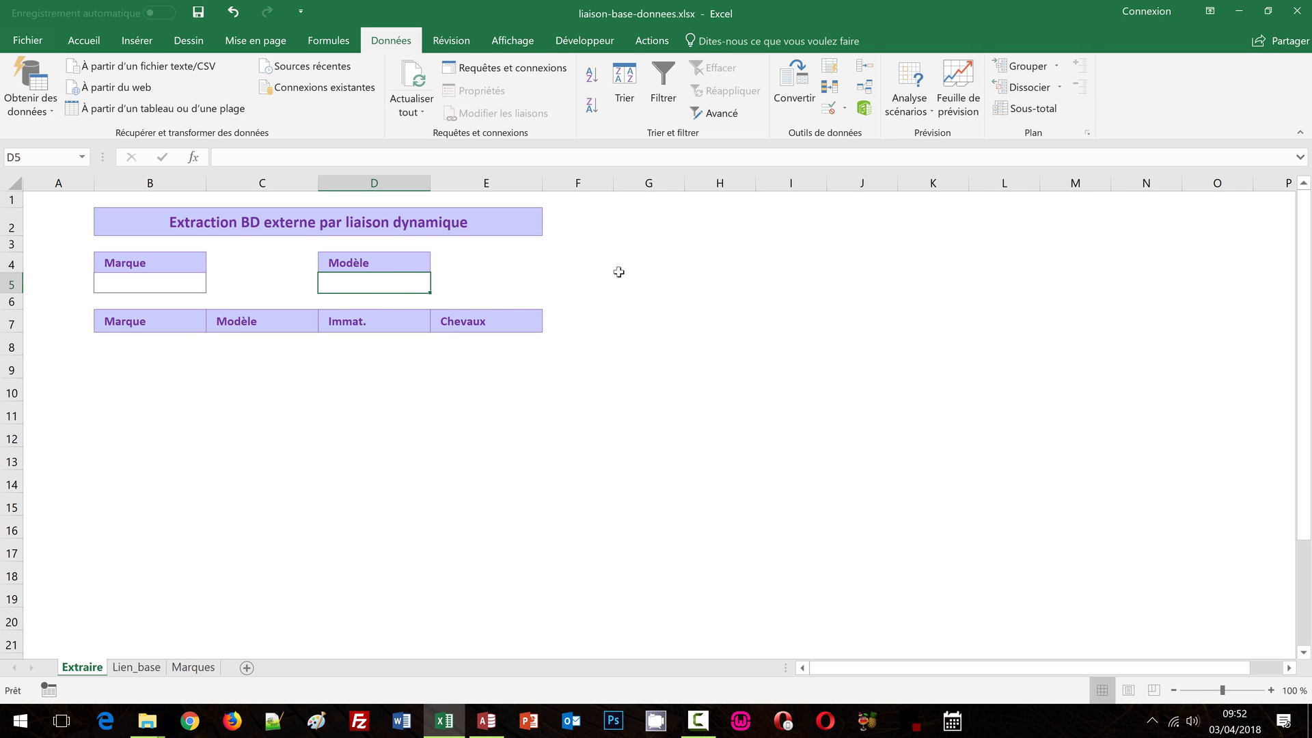
{"action": "left_click", "coordinate": [830, 108]}
{"action": "left_click", "coordinate": [488, 290]}
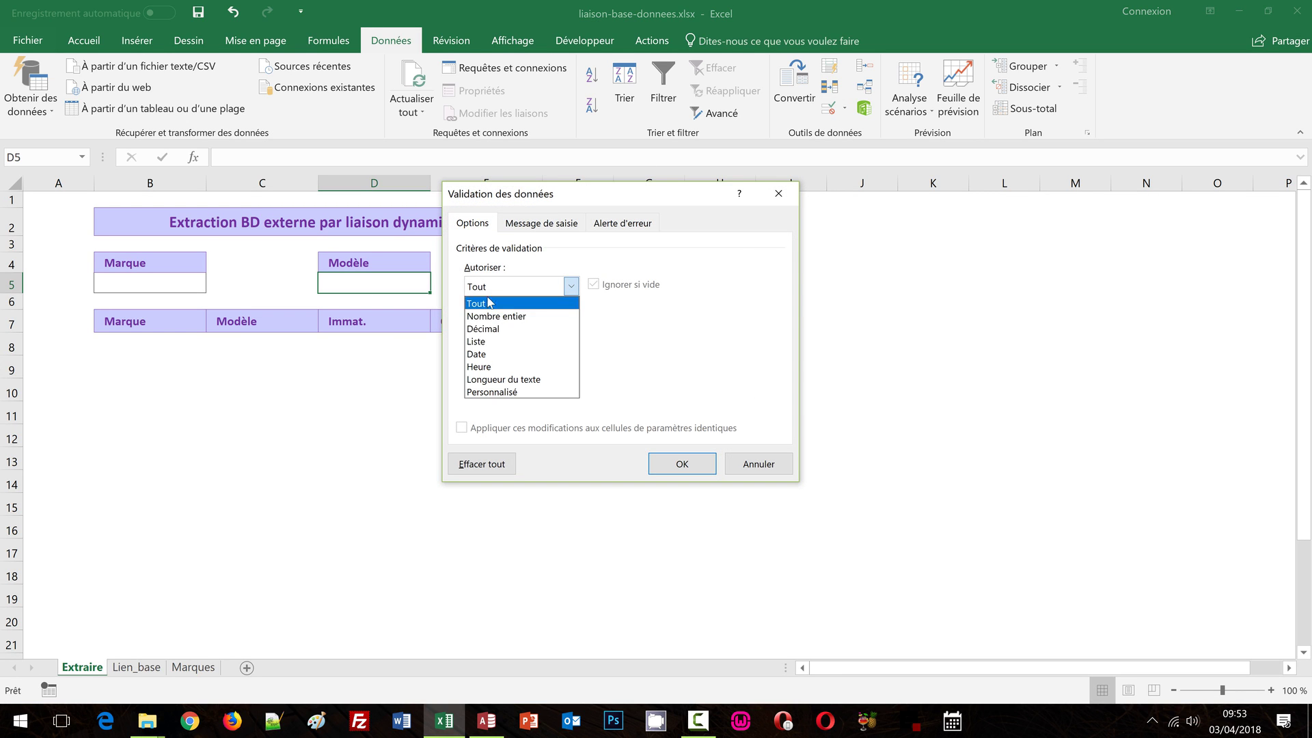
{"action": "left_click", "coordinate": [489, 341]}
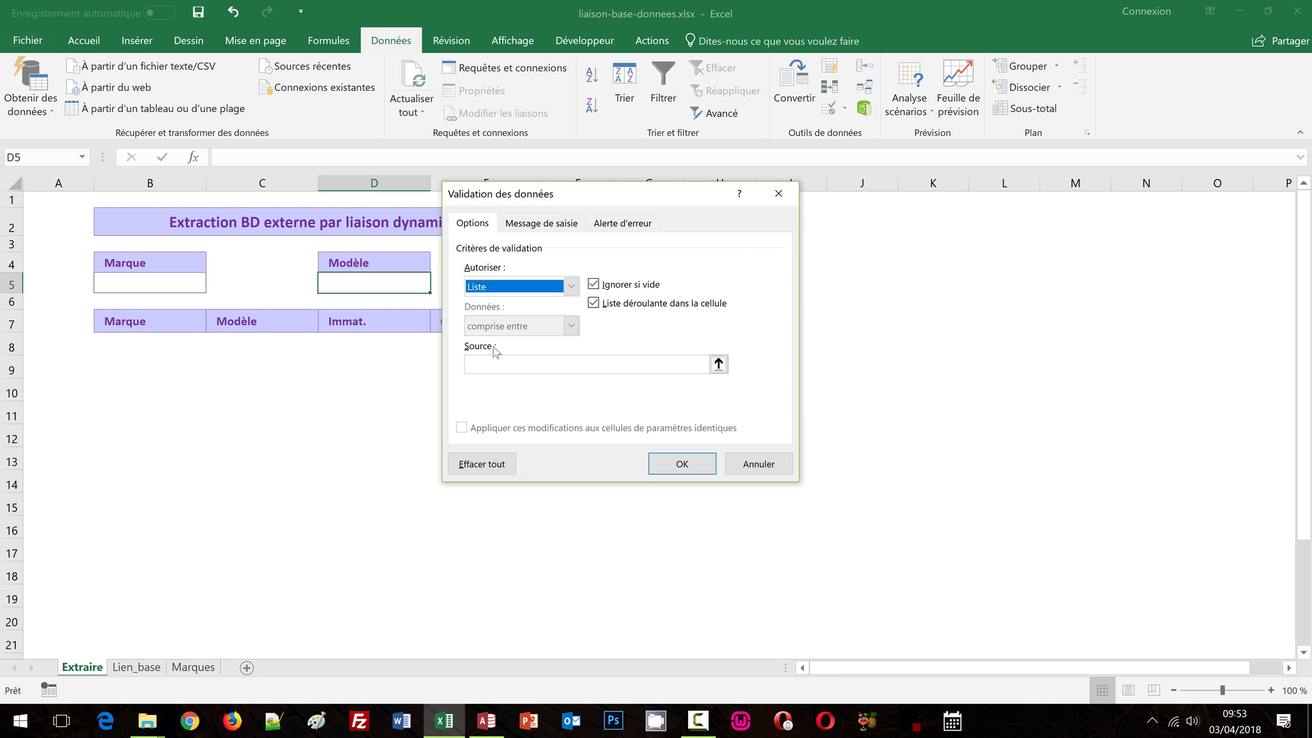
{"action": "left_click", "coordinate": [506, 362]}
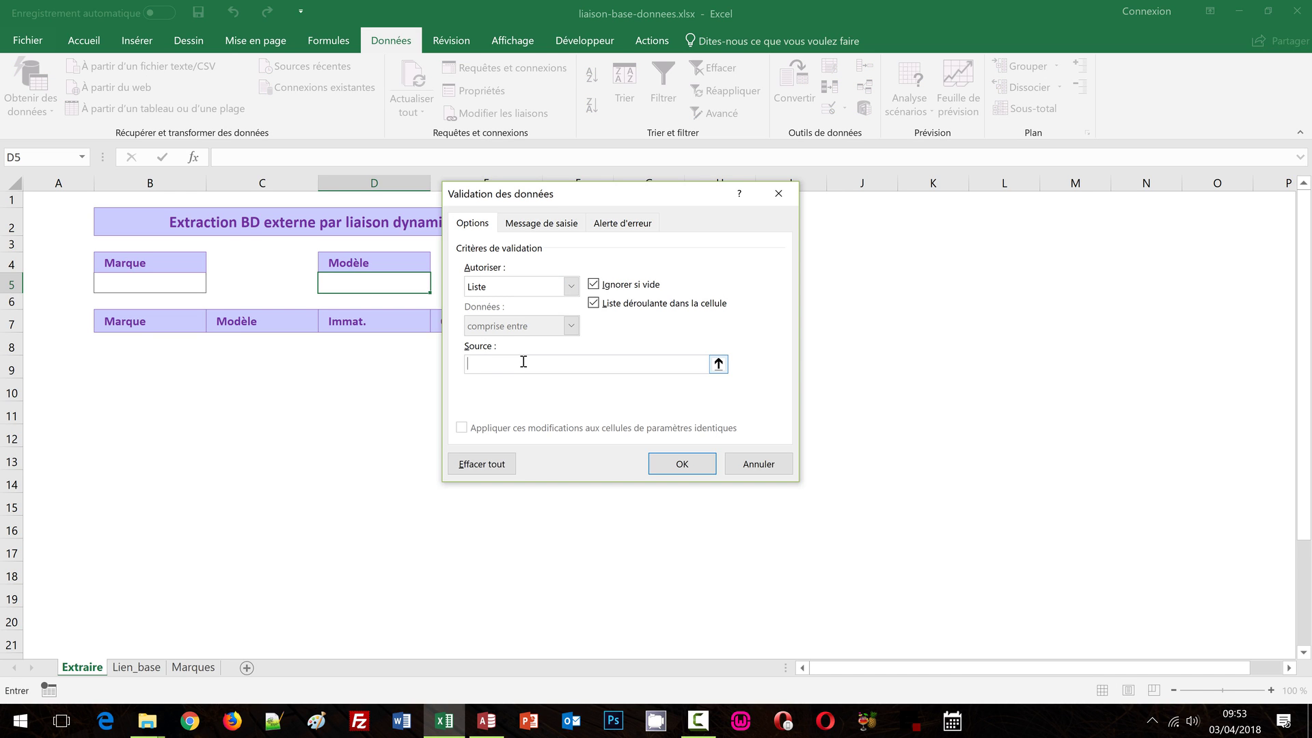
{"action": "type", "text": "=indirect("}
{"action": "left_click", "coordinate": [161, 283]}
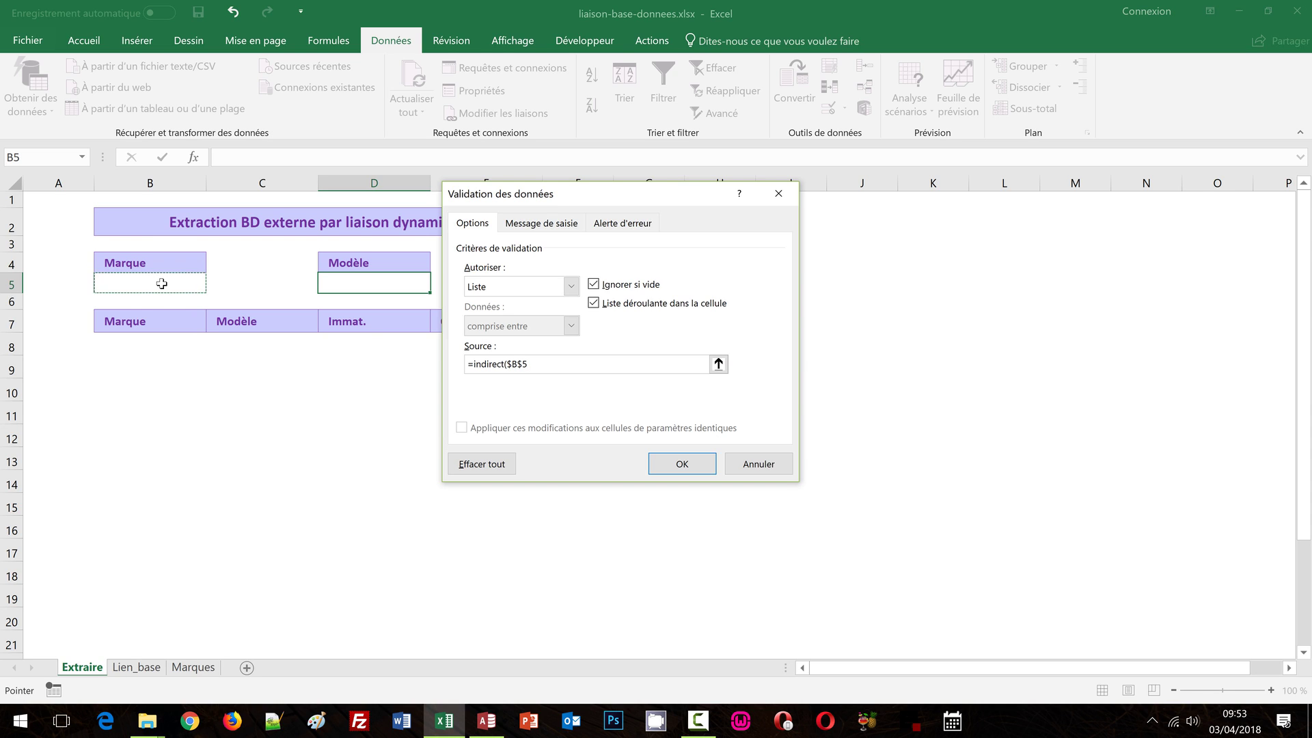
{"action": "type", "text": ")"}
{"action": "left_click", "coordinate": [682, 465]}
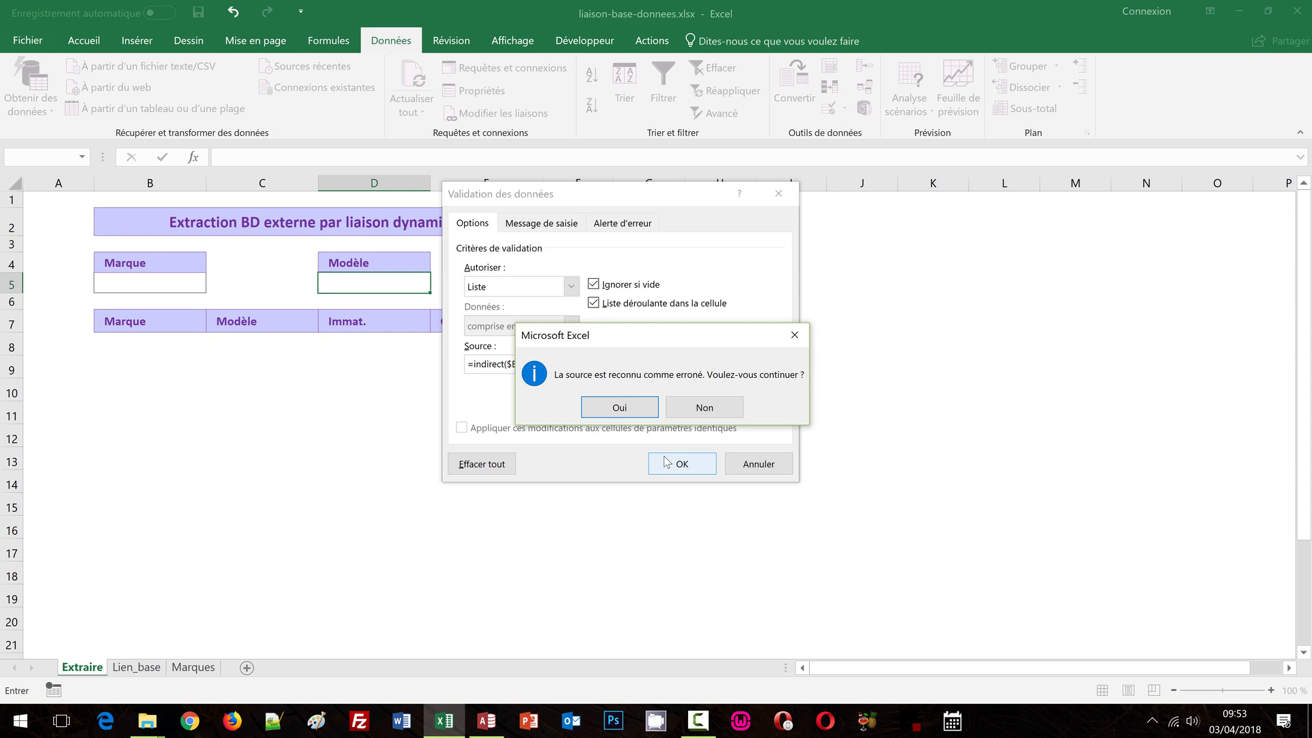
{"action": "left_click", "coordinate": [620, 408]}
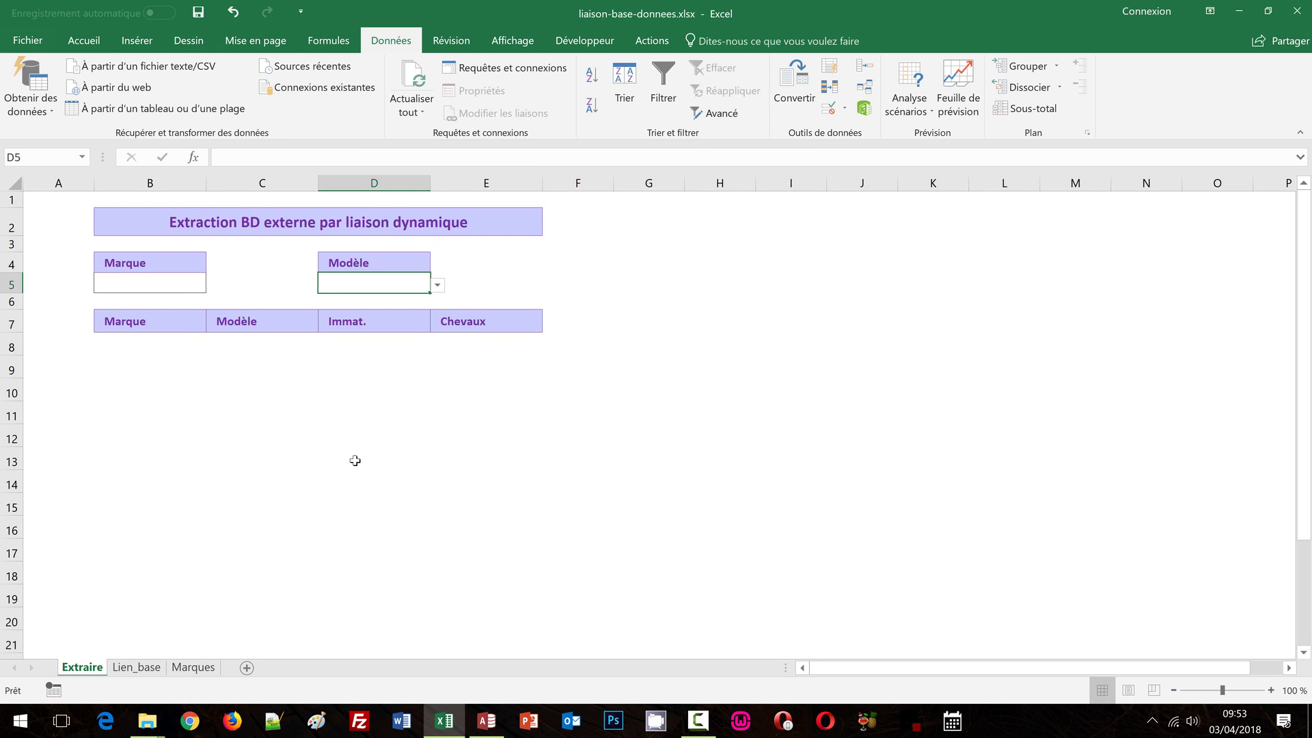
Choose PEUGEOT as the Marque in cell B5.
{"action": "left_click", "coordinate": [179, 282]}
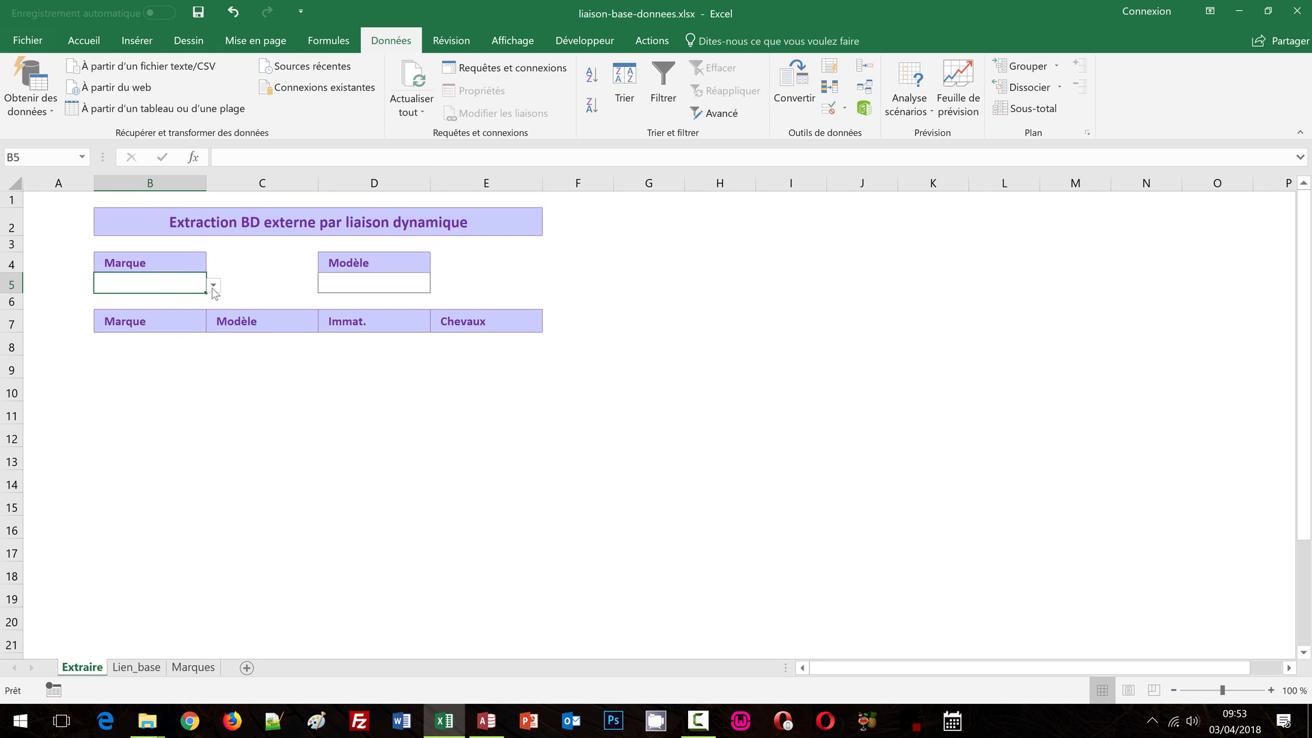
{"action": "left_click", "coordinate": [214, 286]}
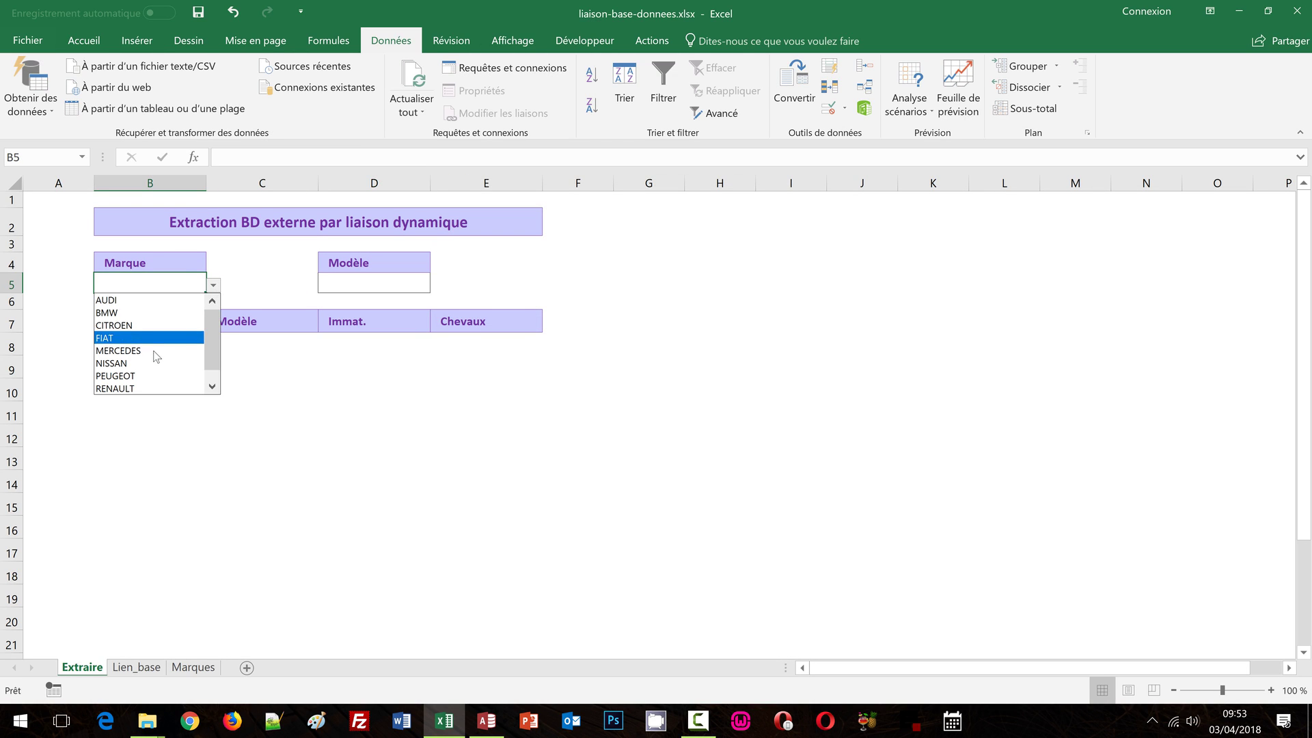
{"action": "left_click", "coordinate": [137, 376]}
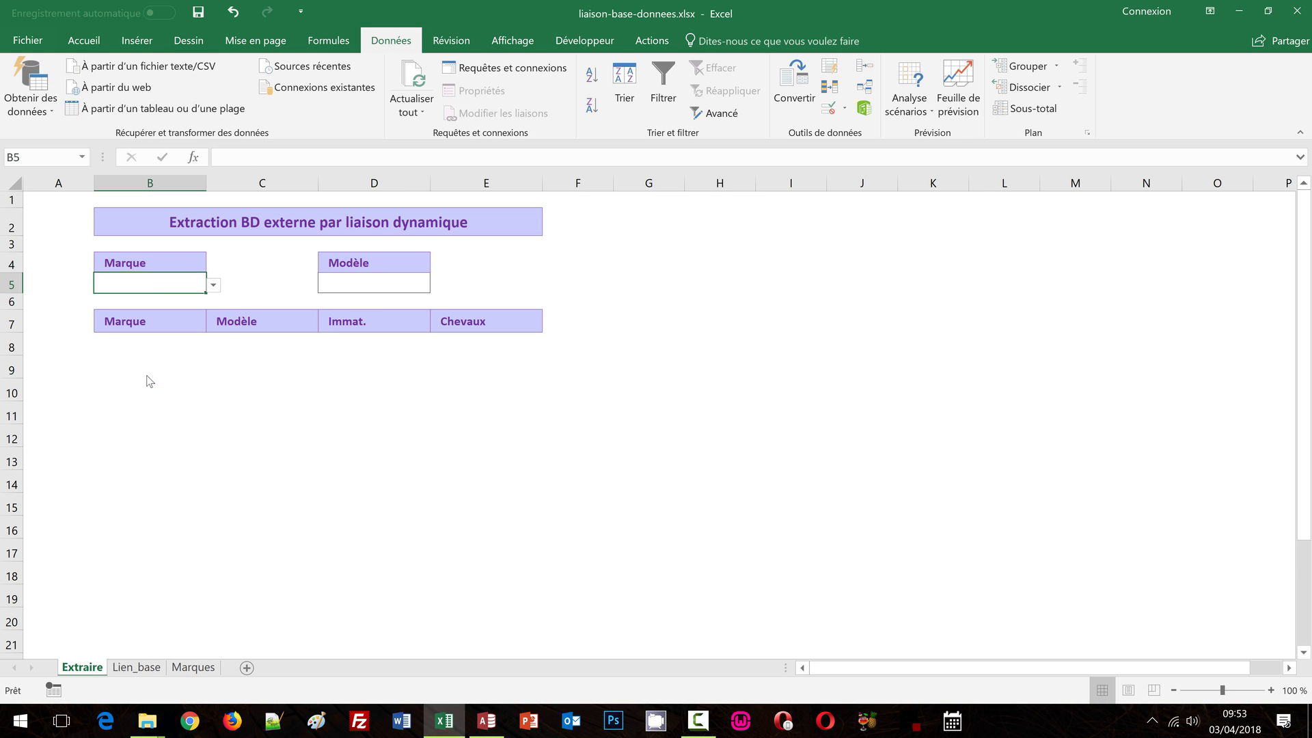
Look through the PEUGEOT models offered by the Modèle drop-down list in cell D5.
{"action": "left_click", "coordinate": [388, 284]}
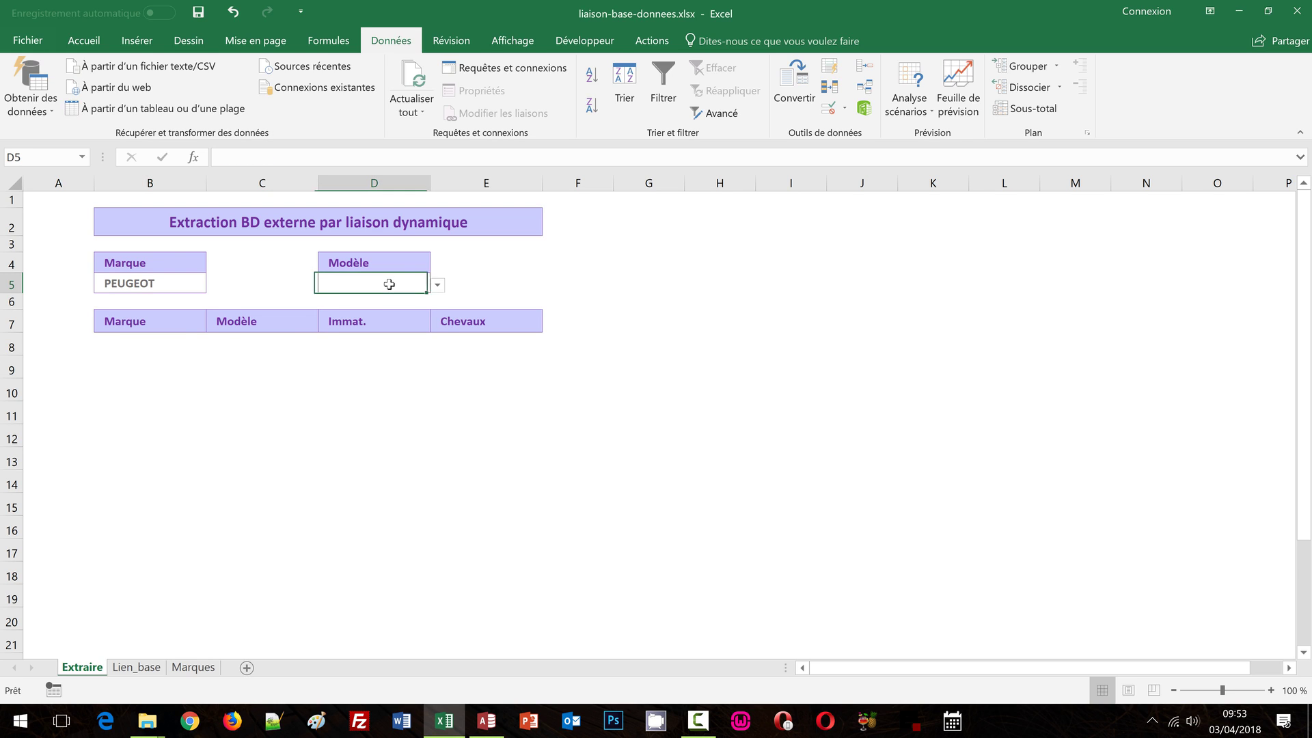
{"action": "left_click", "coordinate": [438, 285]}
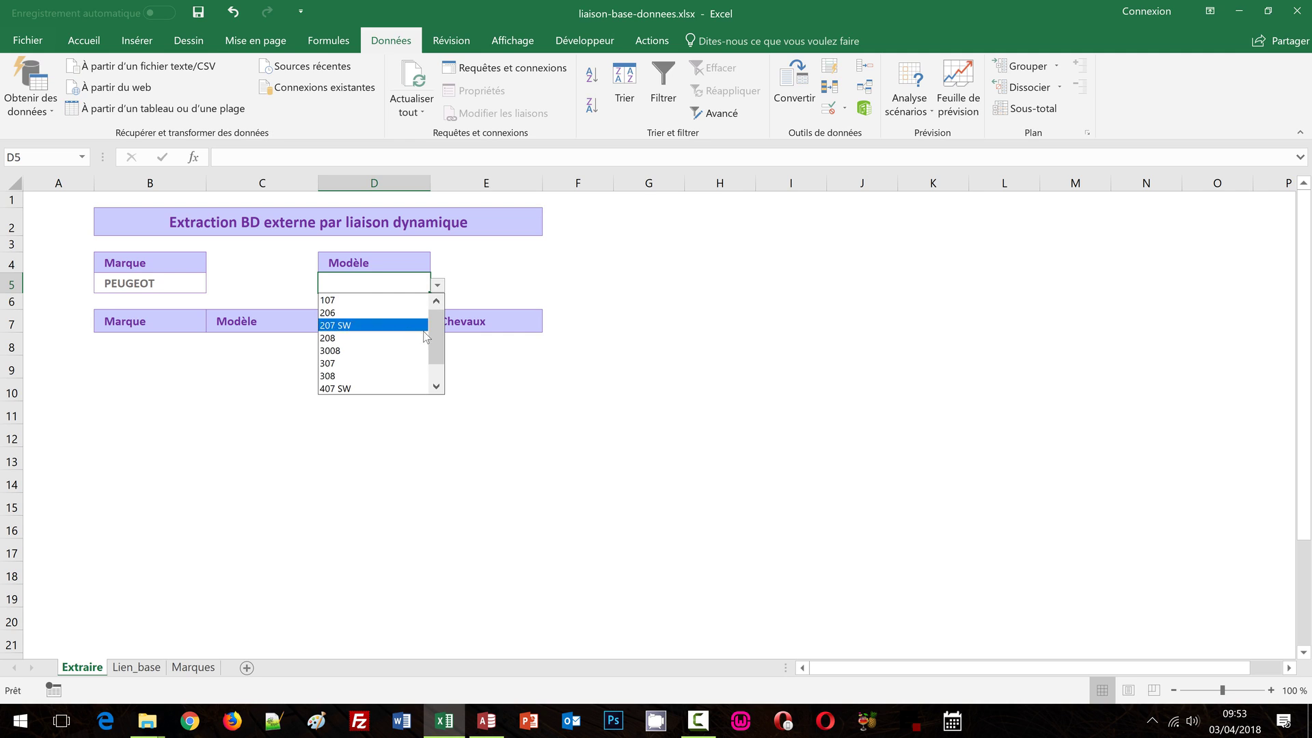
{"action": "scroll", "coordinate": [437, 369], "scroll_direction": "down", "scroll_amount": 1}
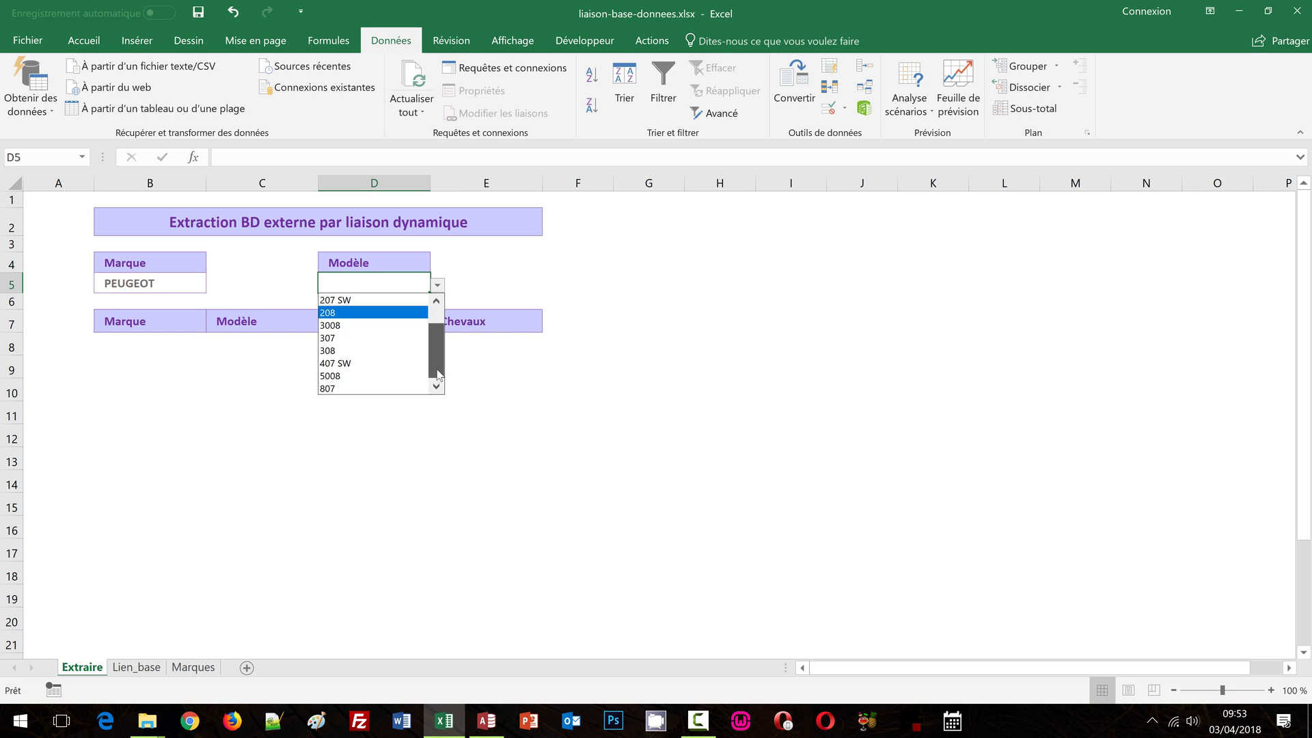
{"action": "scroll", "coordinate": [441, 349], "scroll_direction": "up", "scroll_amount": 1}
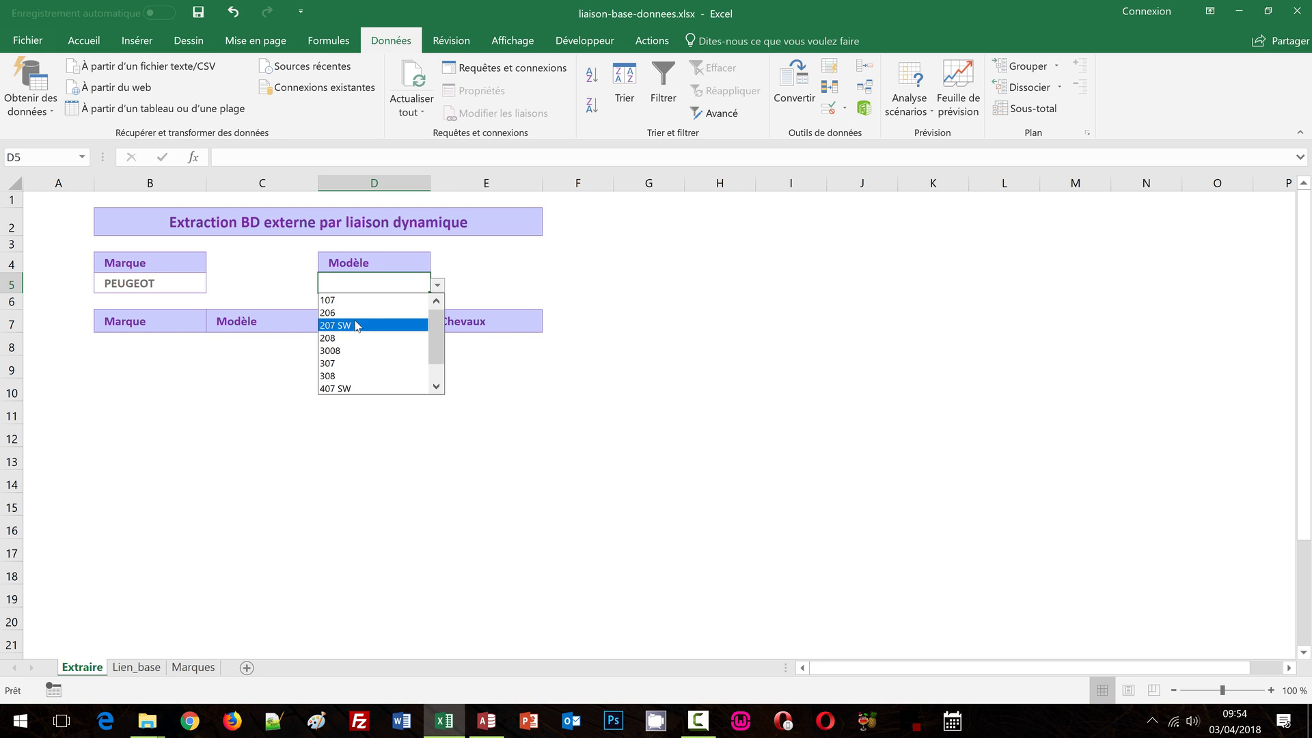
{"action": "key", "text": "Escape"}
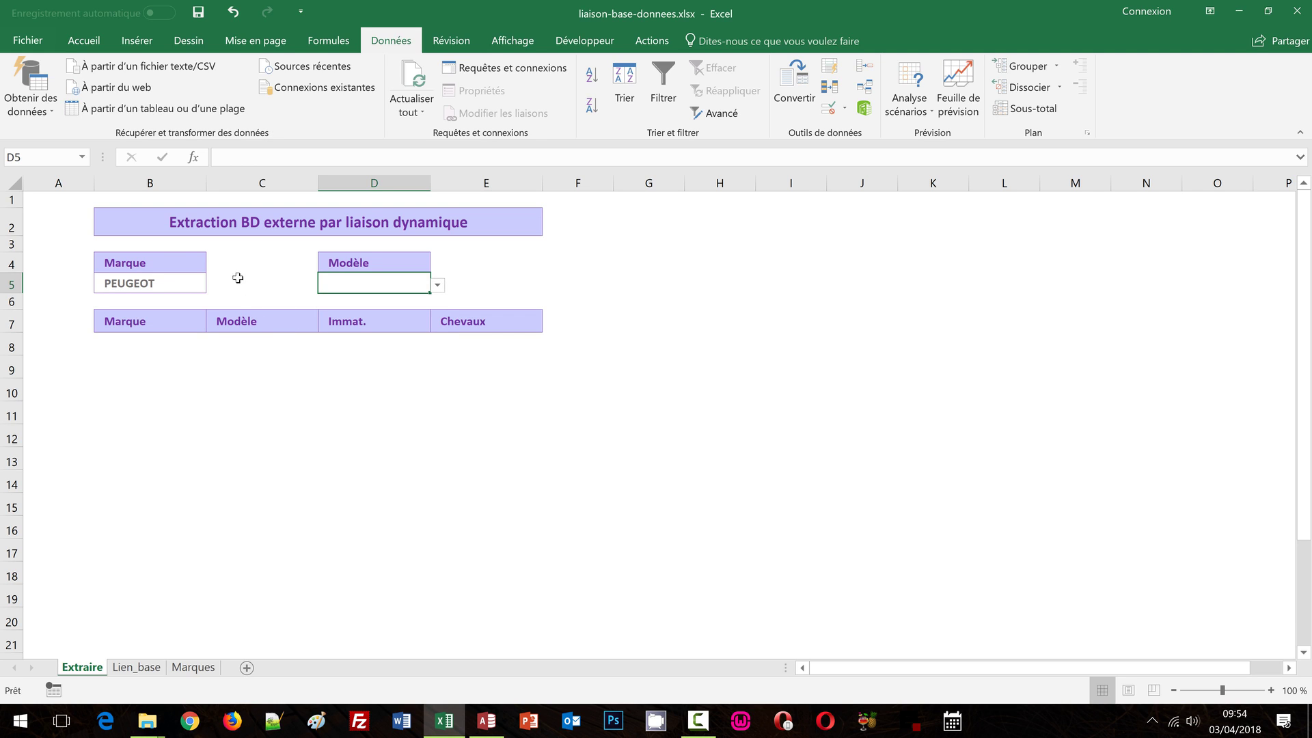
Choose RENAULT as the Marque in cell B5.
{"action": "left_click", "coordinate": [190, 277]}
{"action": "left_click", "coordinate": [214, 286]}
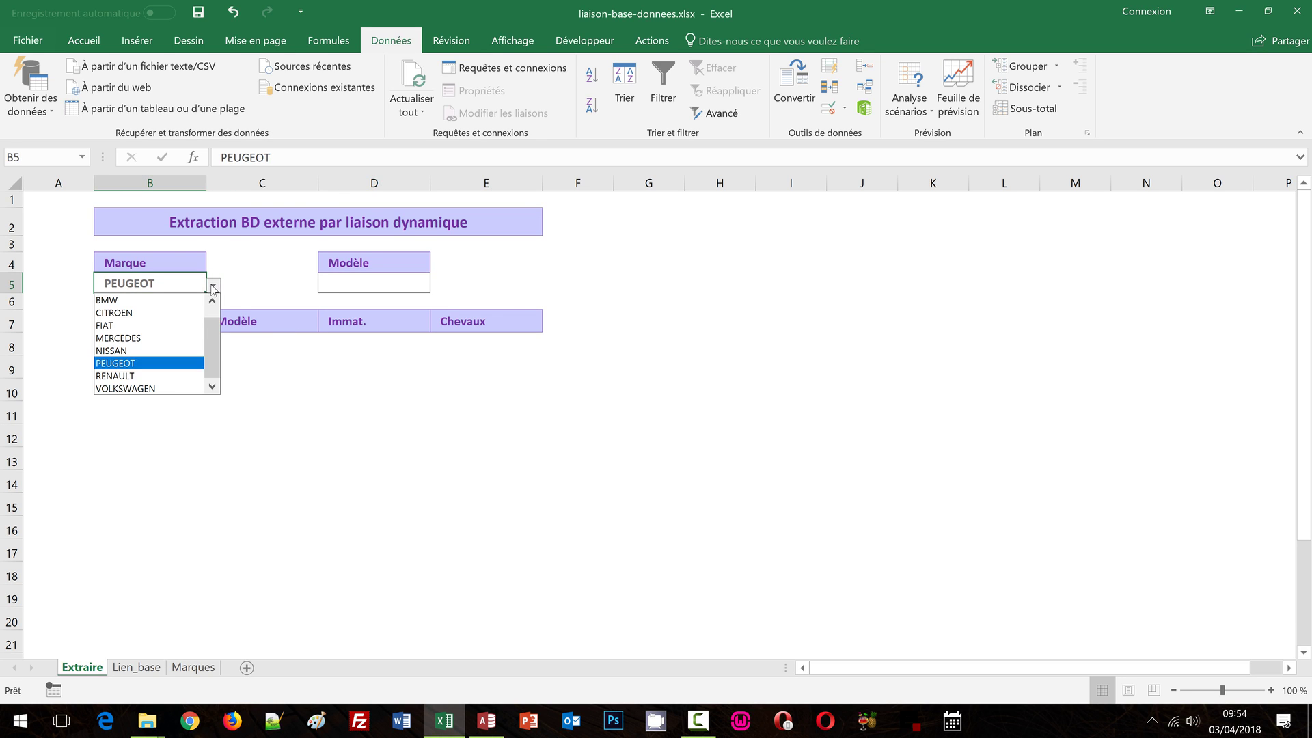
{"action": "left_click", "coordinate": [141, 378]}
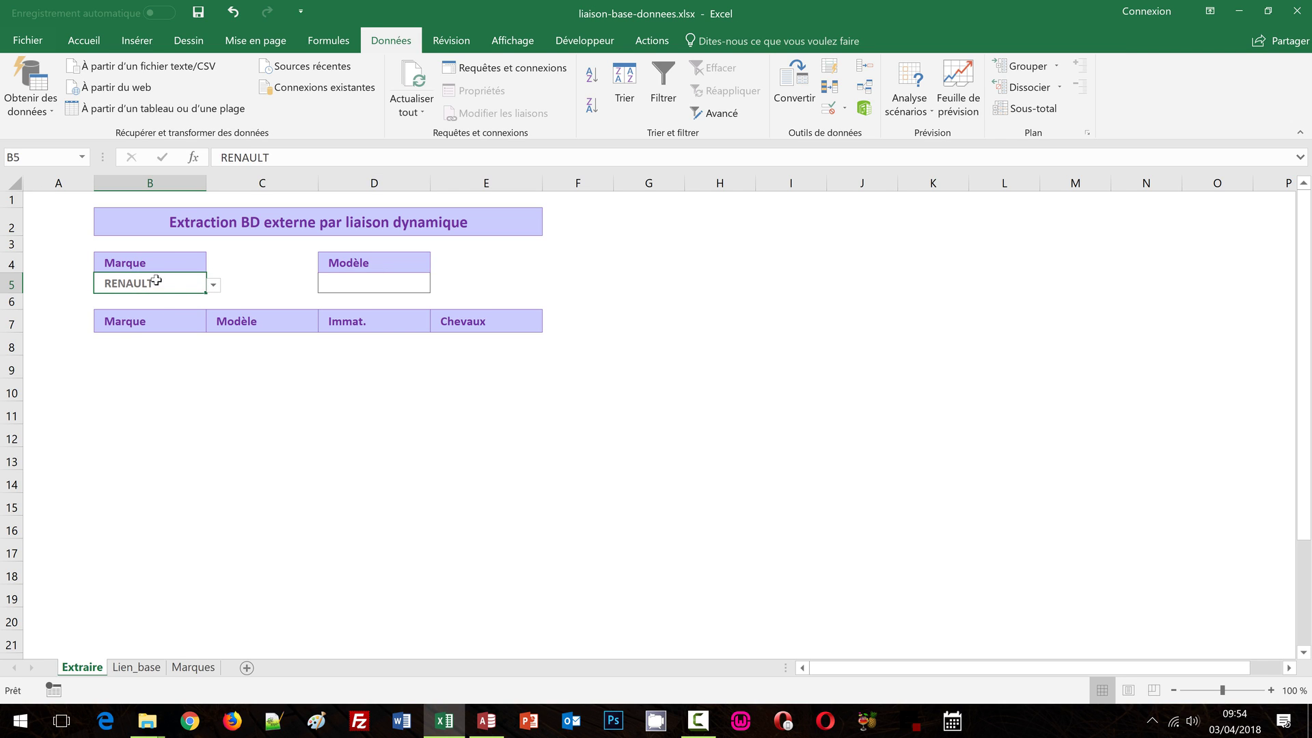
Look through the RENAULT models offered in cell D5 and choose Clio 3 Société as the Modèle.
{"action": "left_click", "coordinate": [417, 284]}
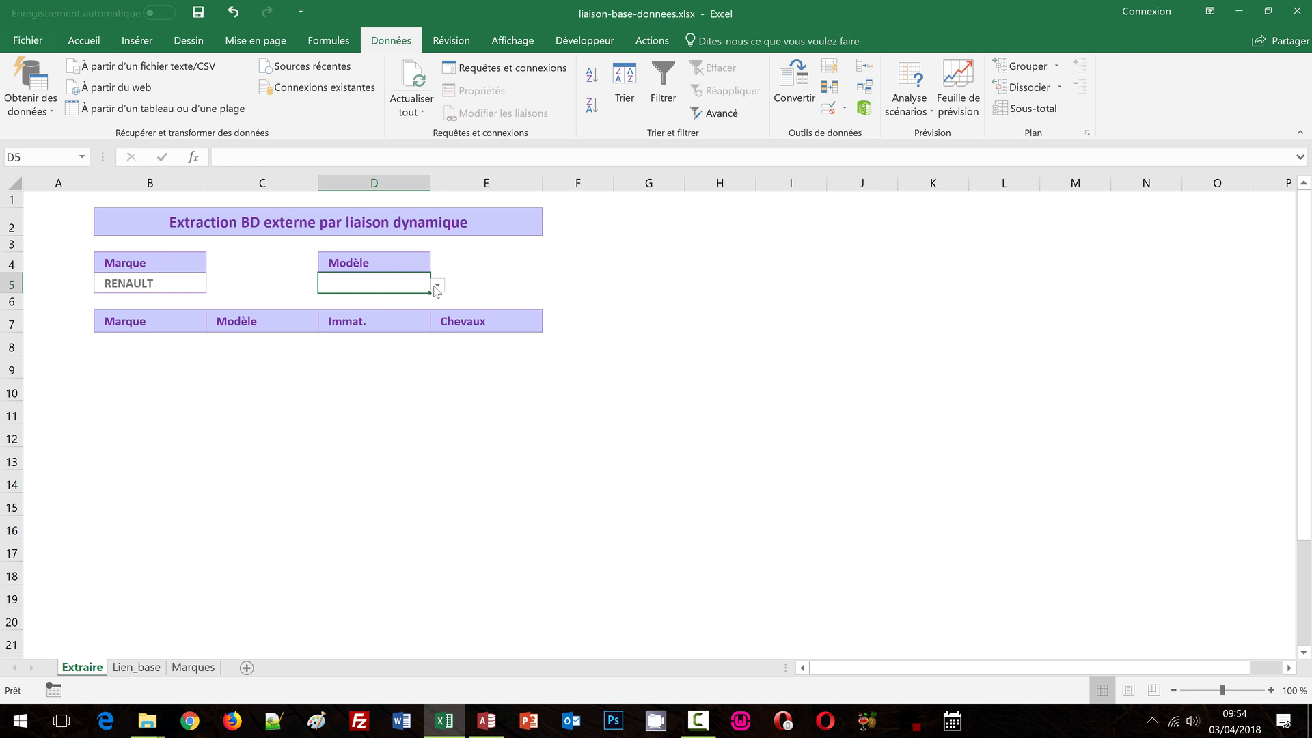
{"action": "left_click", "coordinate": [436, 285]}
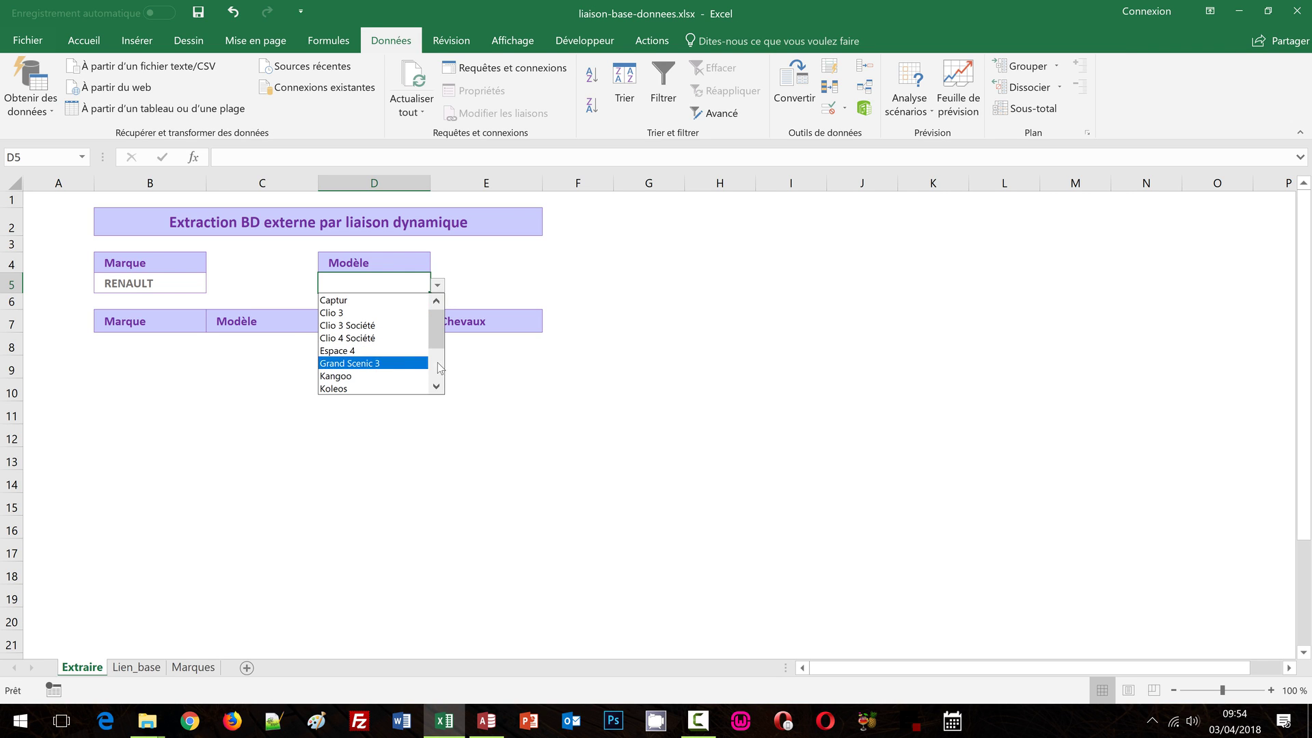
{"action": "scroll", "coordinate": [438, 366], "scroll_direction": "down", "scroll_amount": 2}
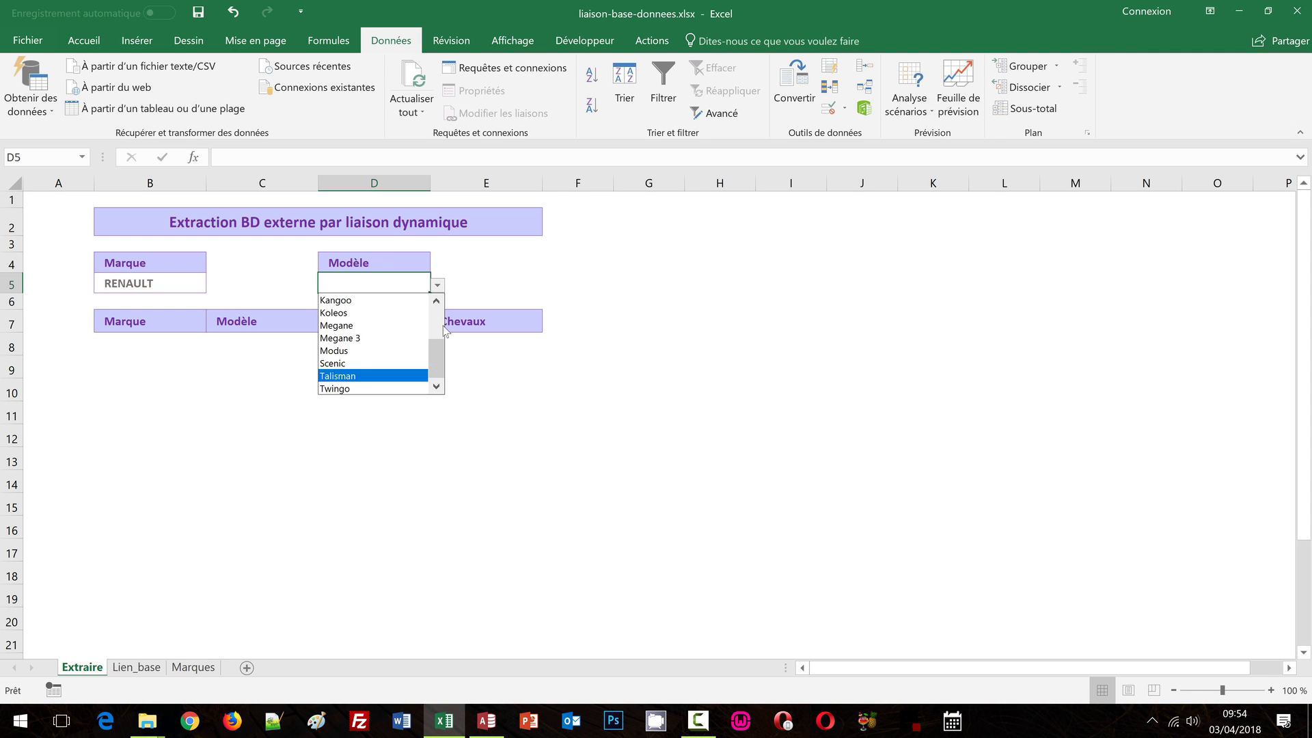
{"action": "scroll", "coordinate": [436, 310], "scroll_direction": "up", "scroll_amount": 2}
{"action": "key", "text": "Escape"}
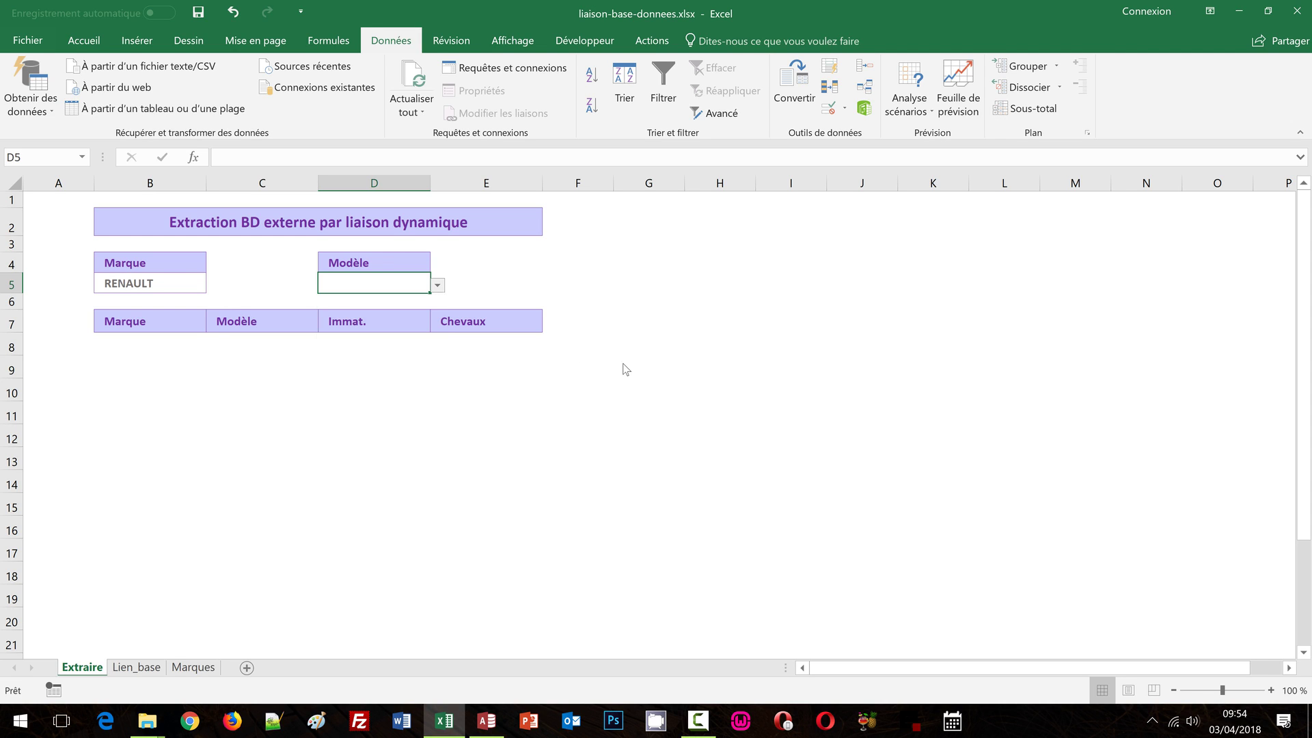
{"action": "left_click", "coordinate": [437, 285]}
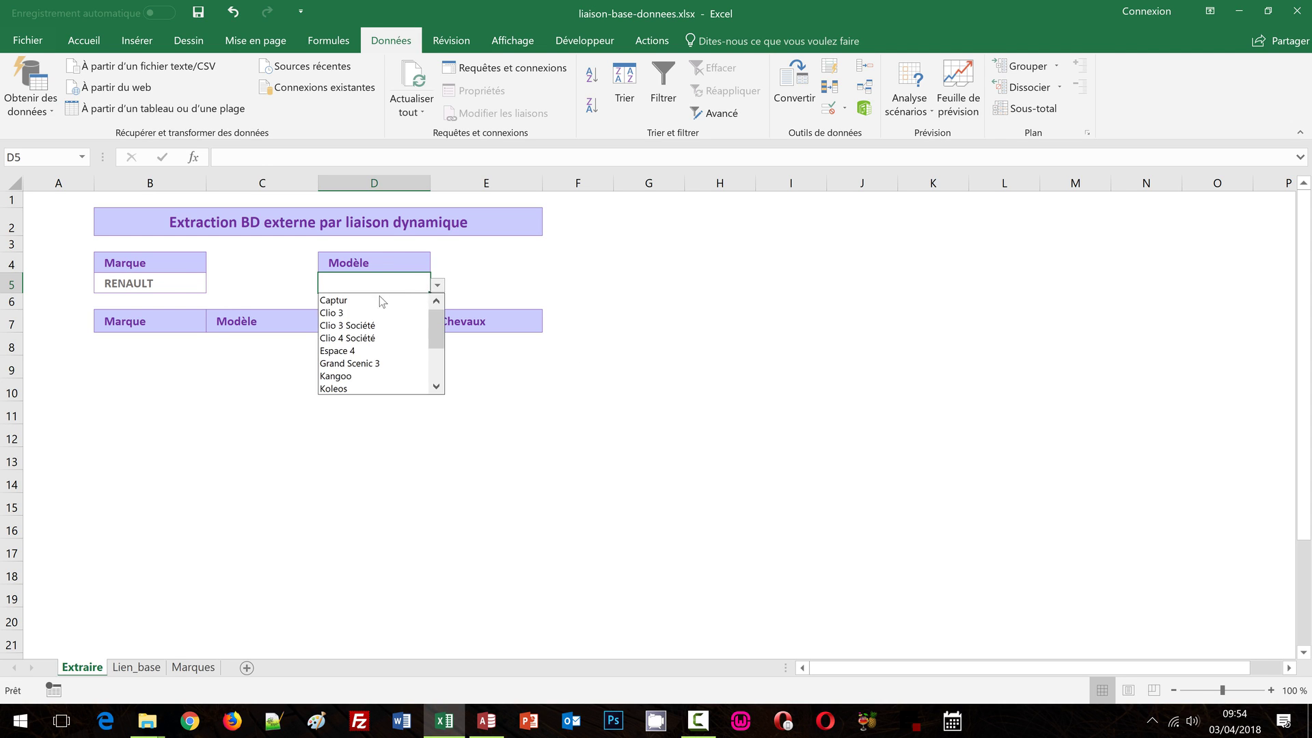
{"action": "key", "text": "Escape"}
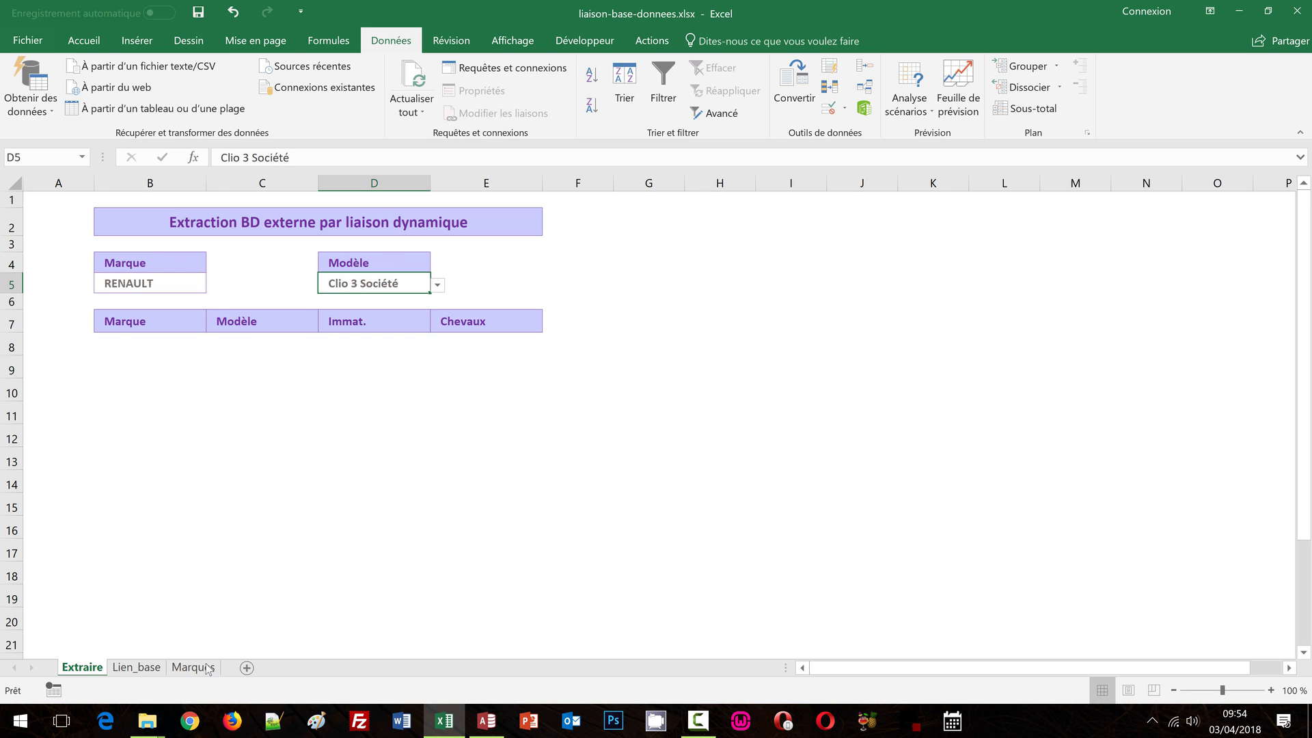
Review the model lists on the Marques sheet and the queries in the Access database, returning to the Extraire sheet in Excel.
{"action": "left_click", "coordinate": [181, 669]}
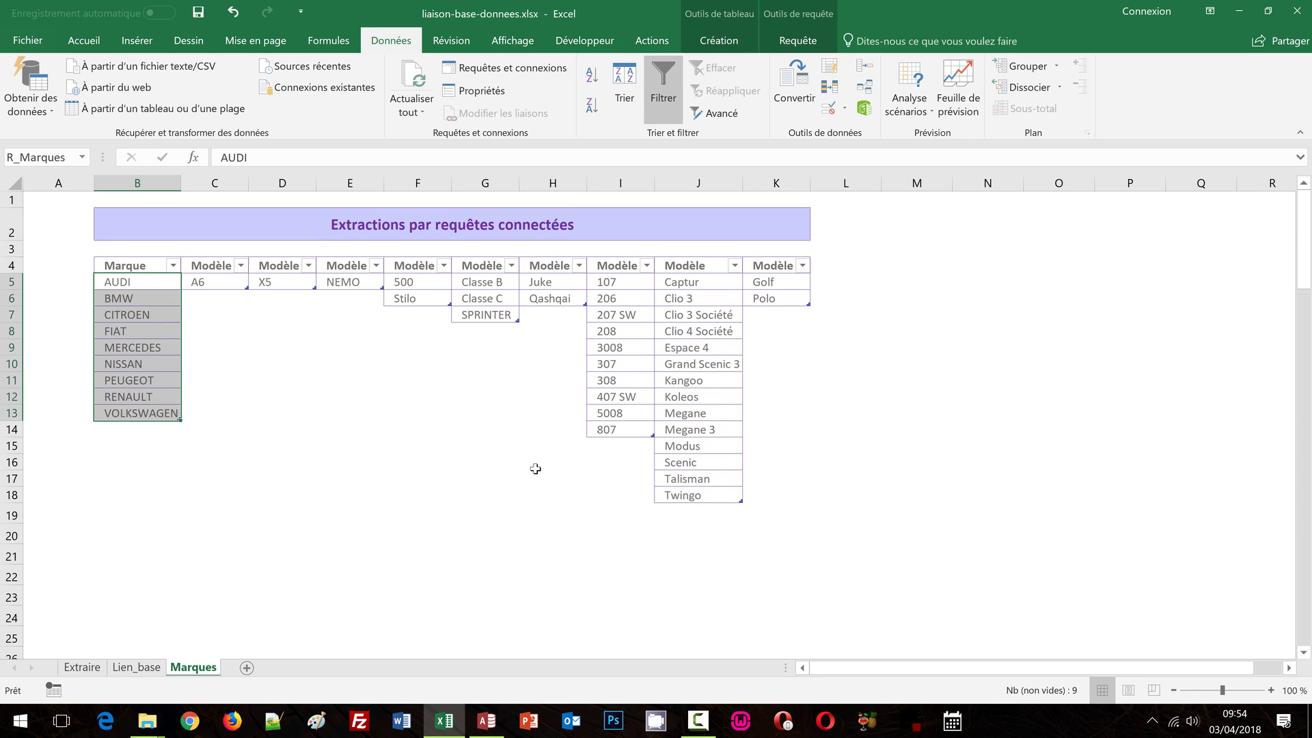
{"action": "left_click", "coordinate": [92, 669]}
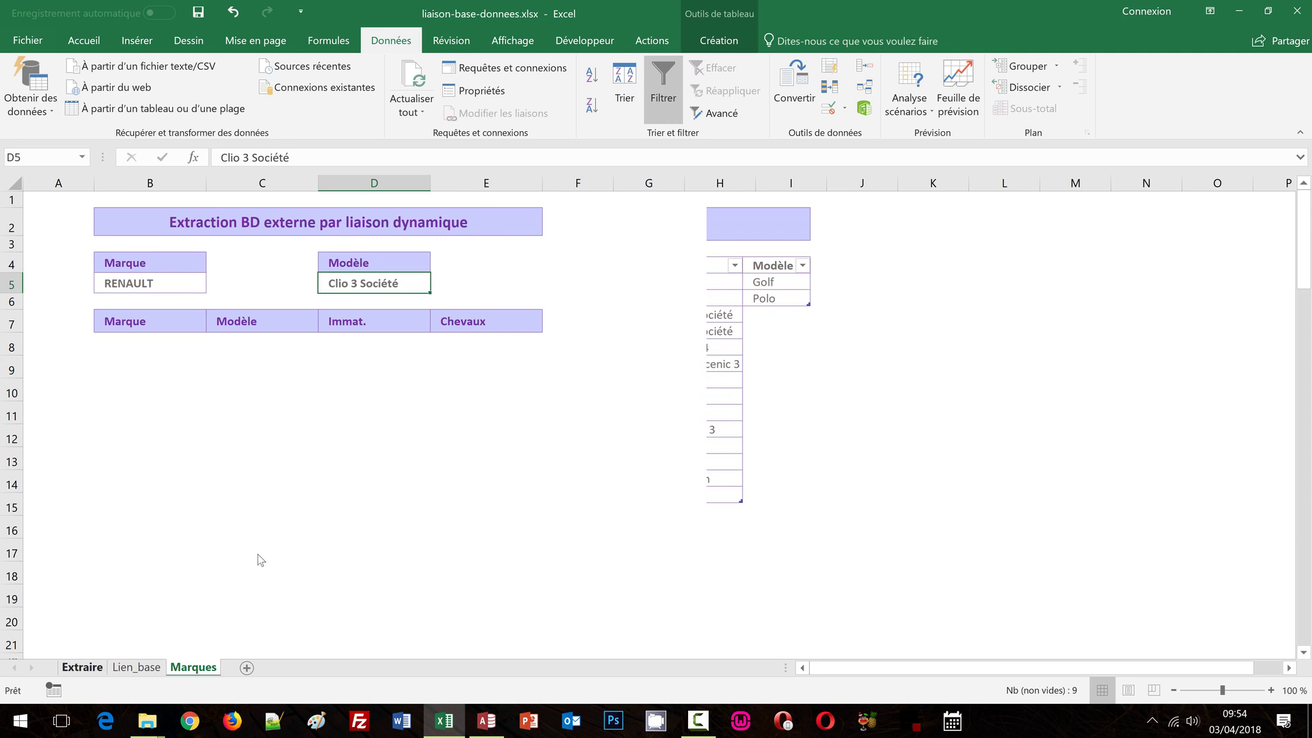
{"action": "left_click", "coordinate": [121, 338]}
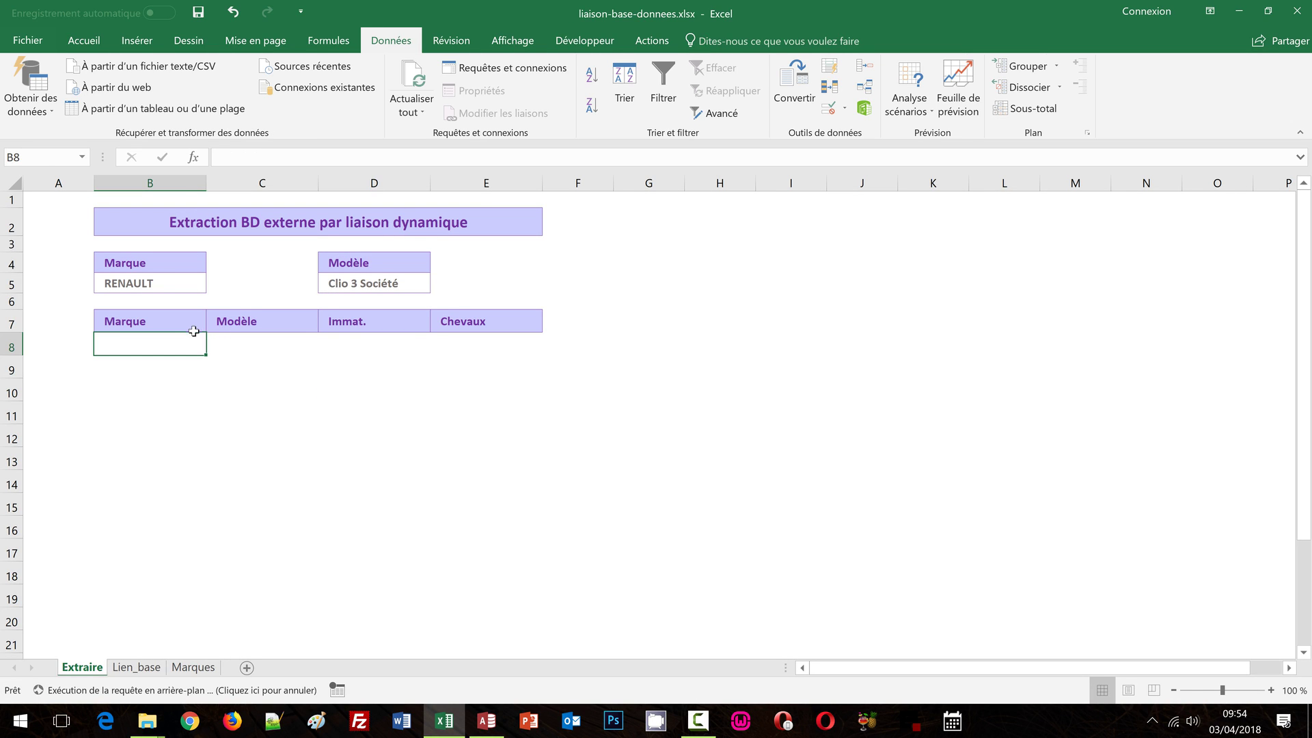
{"action": "left_click", "coordinate": [483, 723]}
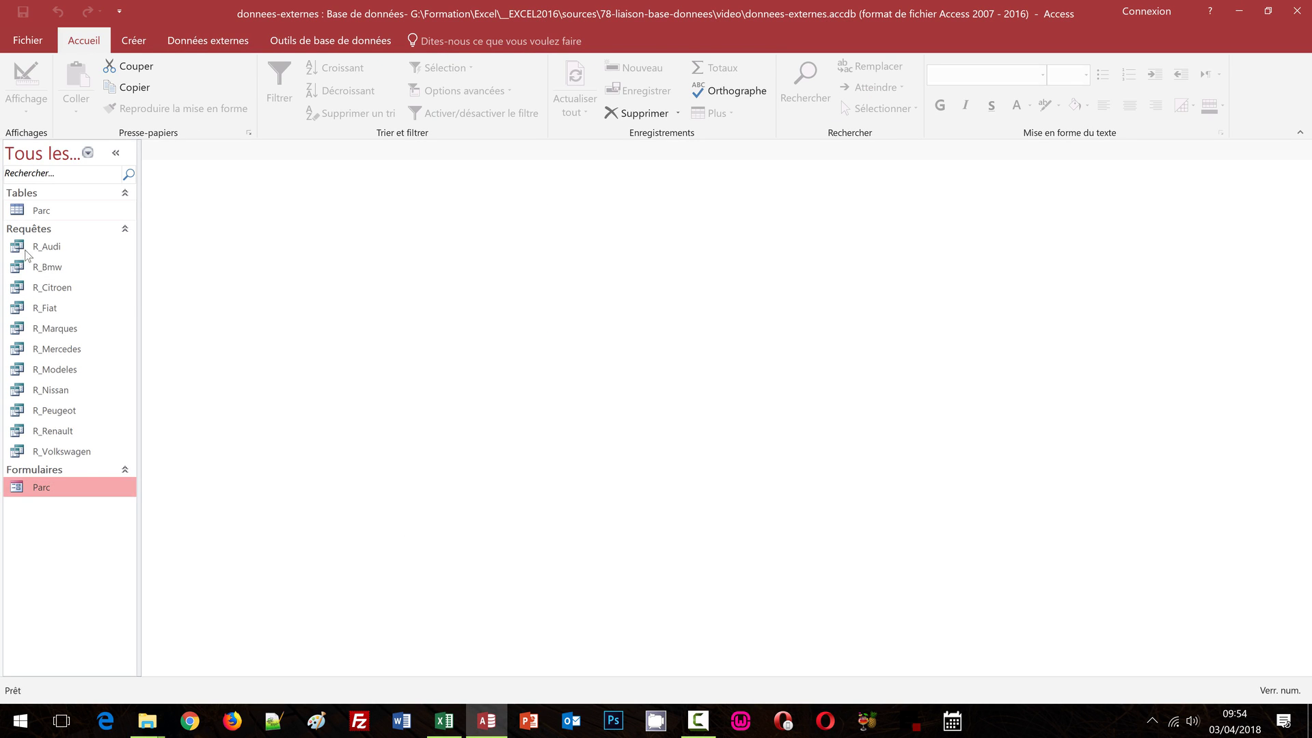
{"action": "left_click", "coordinate": [445, 726]}
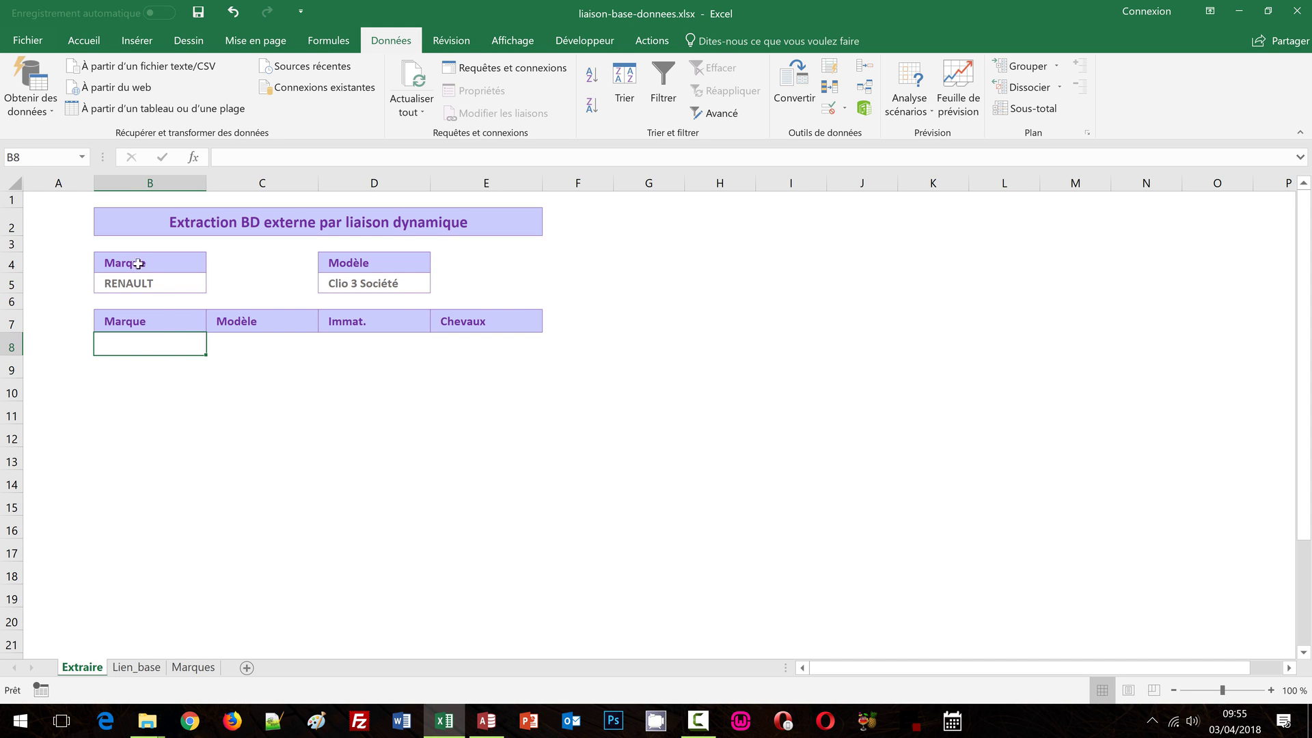
Begin a formula in cell F5 of the Lien_base sheet with an ET test nested in a SI function, =si(et(.
{"action": "left_click", "coordinate": [139, 670]}
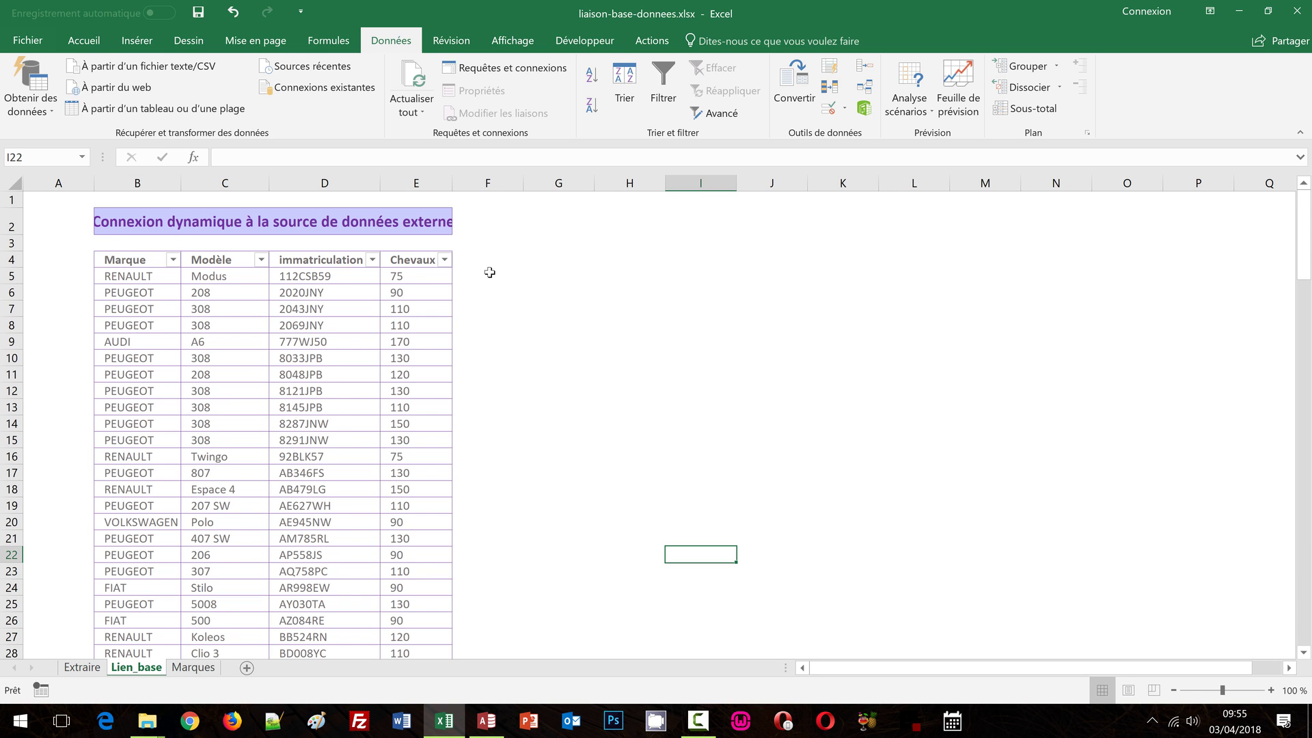
{"action": "left_click", "coordinate": [497, 293]}
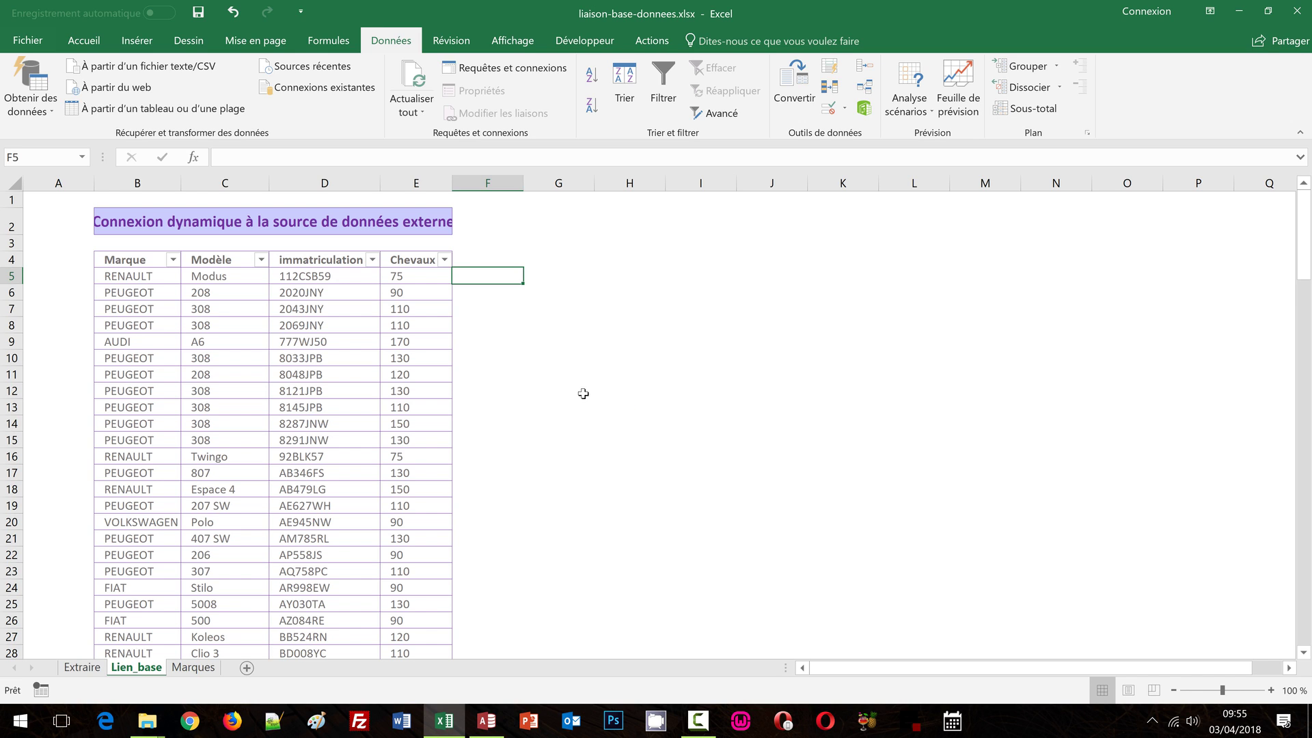
{"action": "type", "text": "="}
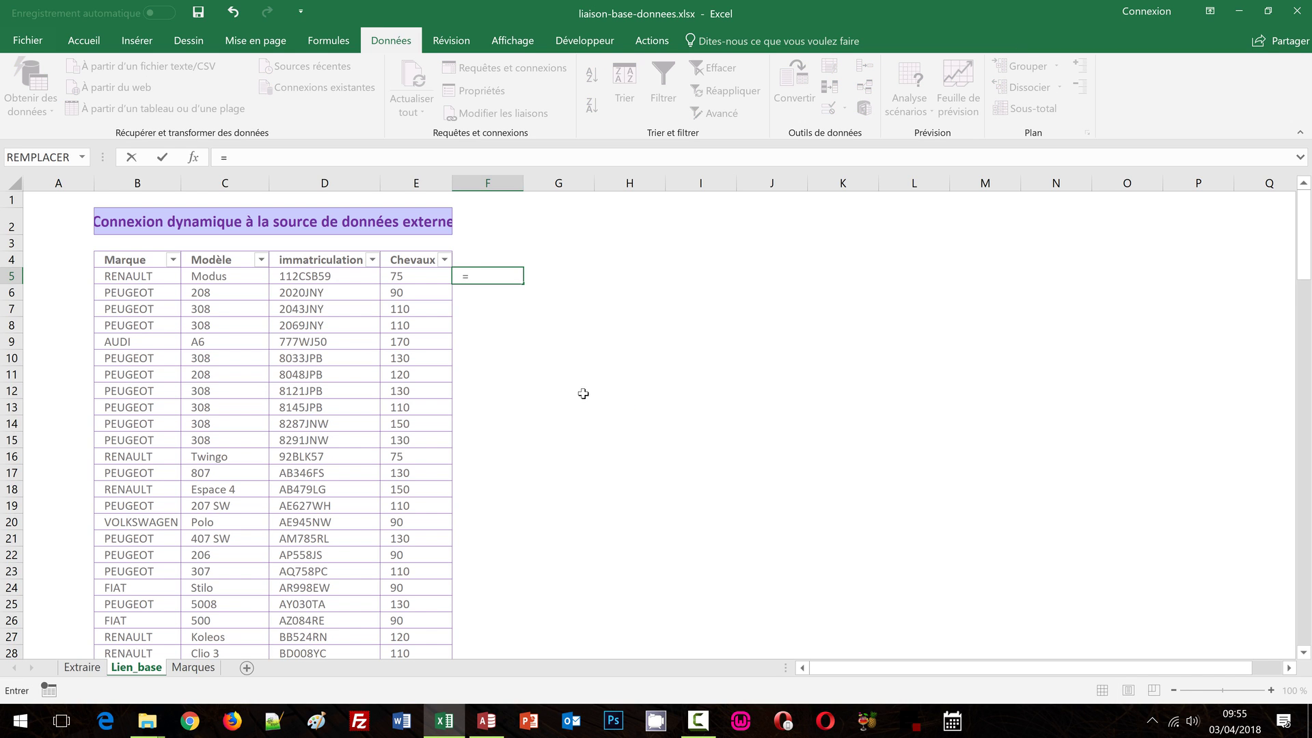
{"action": "type", "text": "si"}
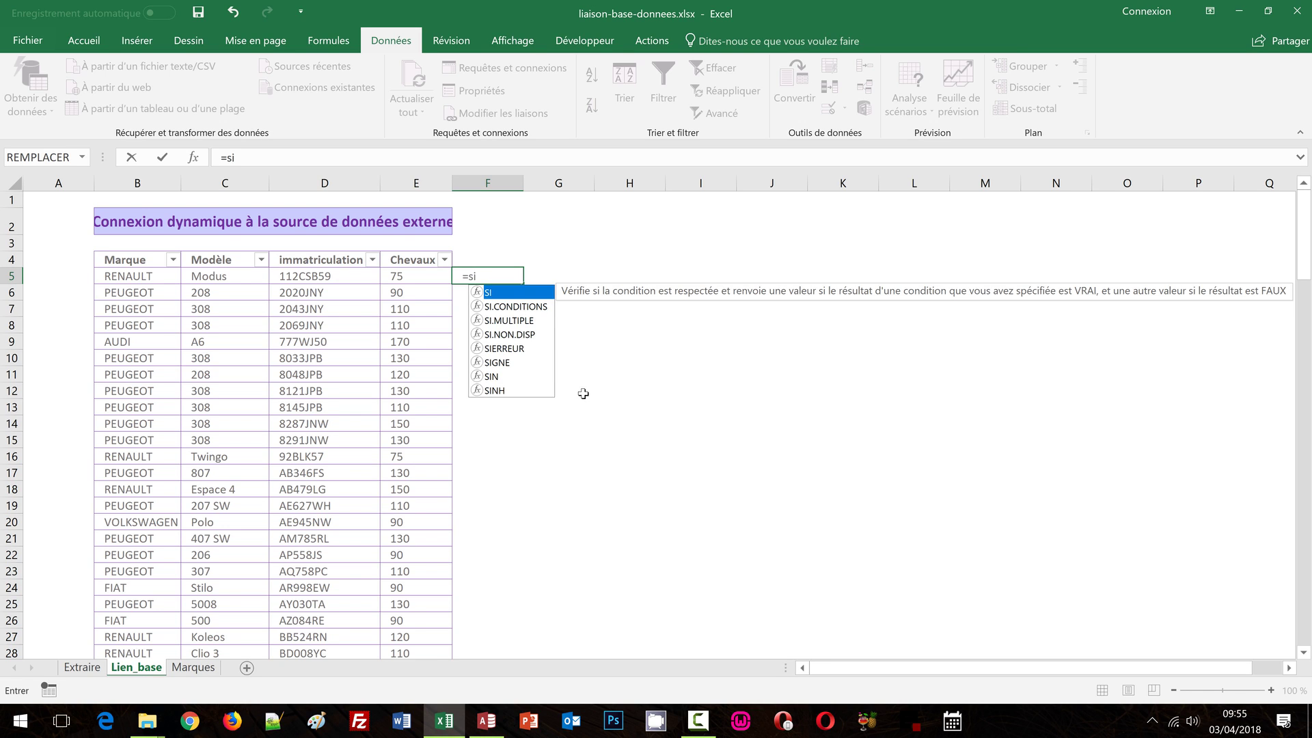
{"action": "type", "text": "("}
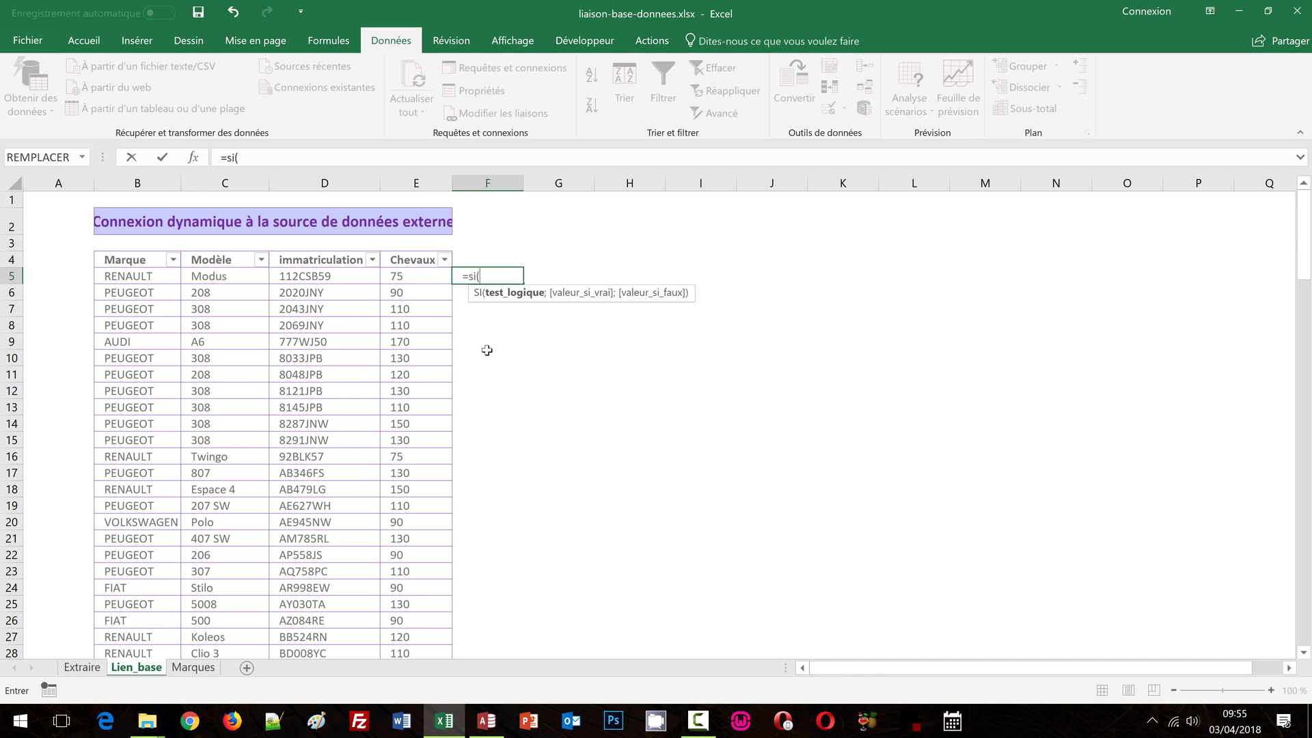
{"action": "type", "text": "et"}
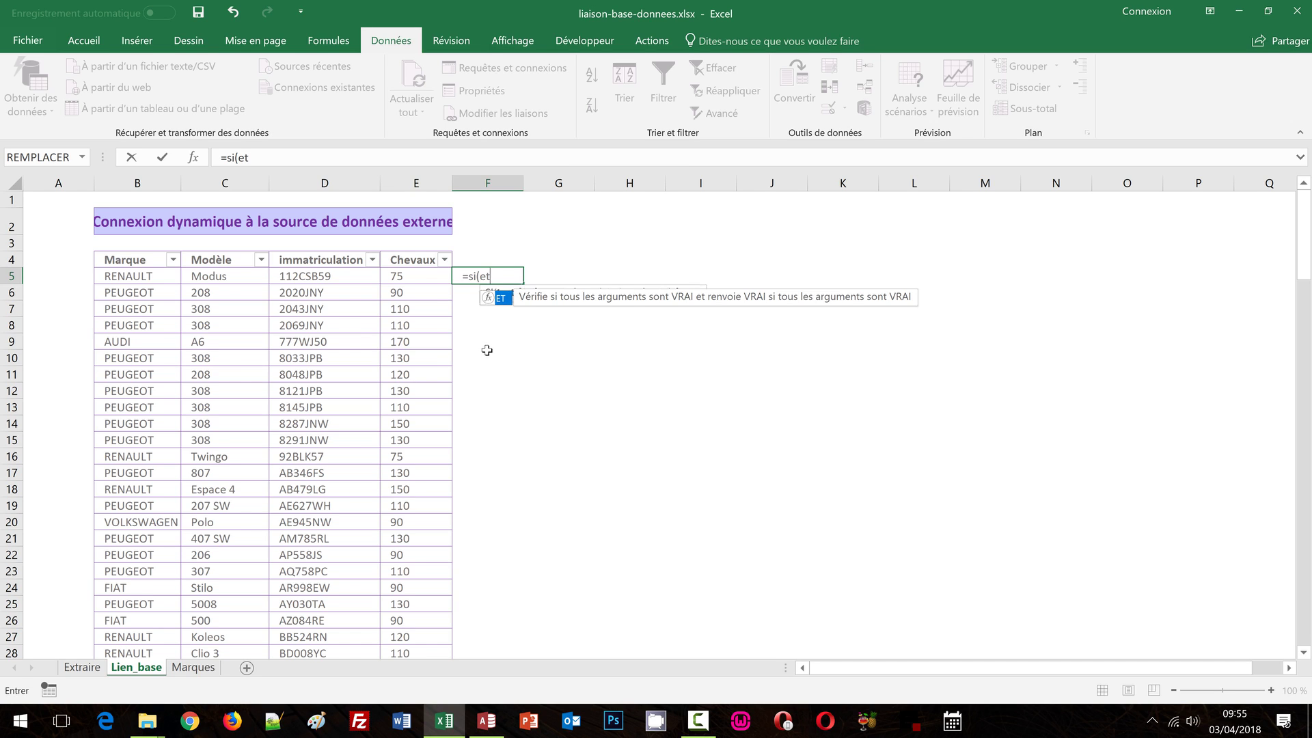
{"action": "type", "text": "("}
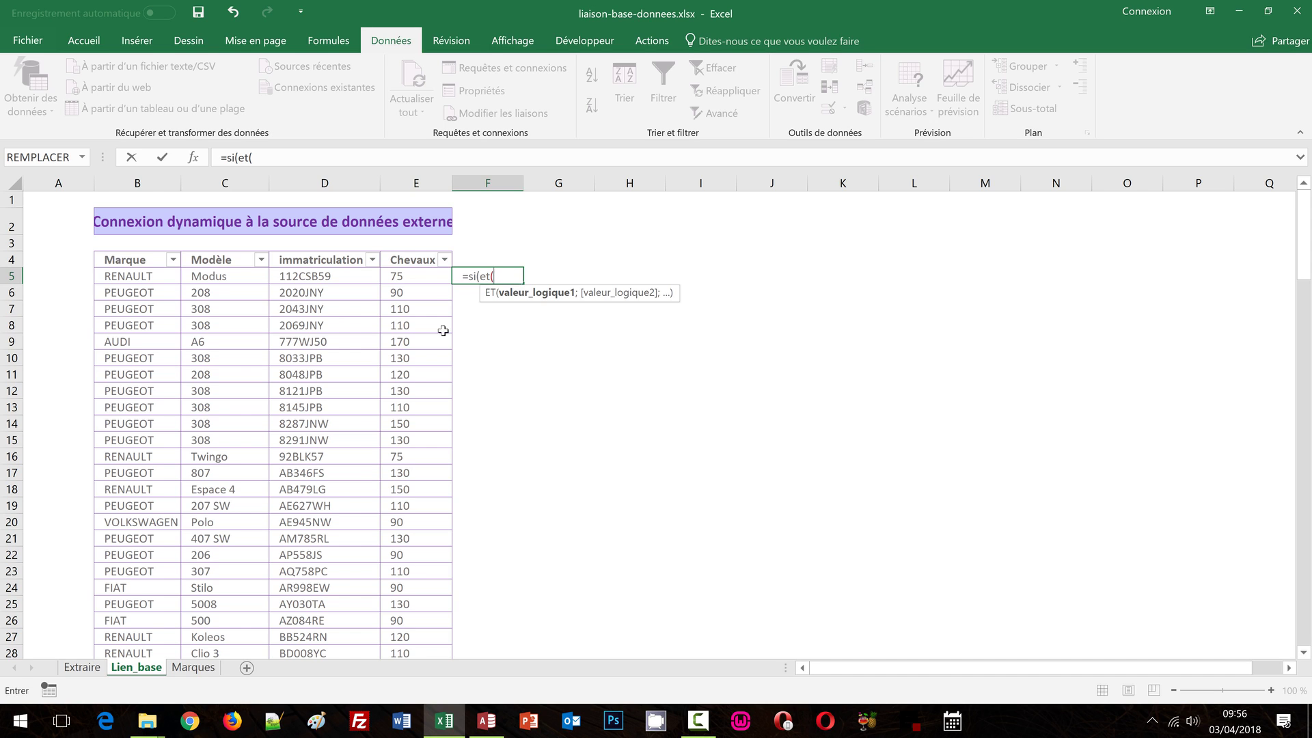
{"action": "left_click", "coordinate": [136, 276]}
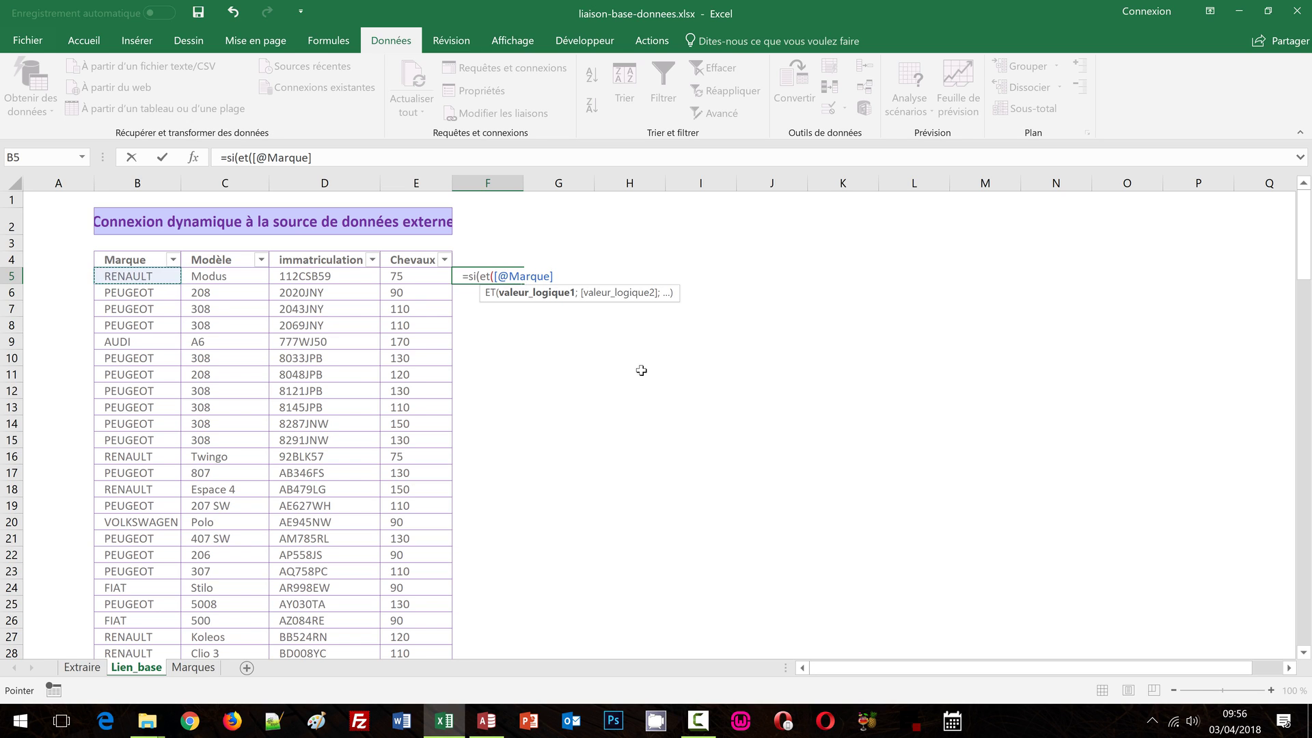
{"action": "key", "text": "BackSpace"}
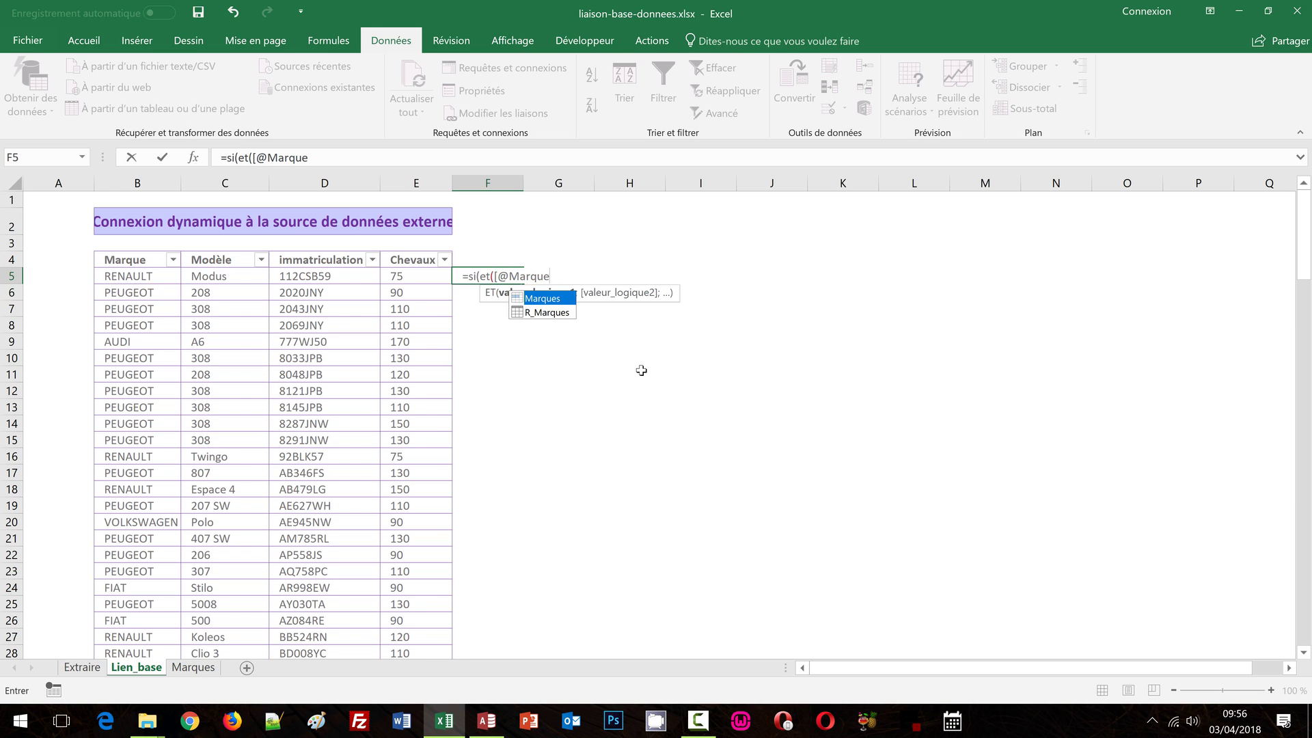
{"action": "key", "text": "BackSpace"}
{"action": "key", "text": "BackSpace"}
{"action": "key", "text": "BackSpace"}
{"action": "key", "text": "BackSpace"}
{"action": "key", "text": "BackSpace"}
{"action": "key", "text": "BackSpace"}
{"action": "key", "text": "BackSpace"}
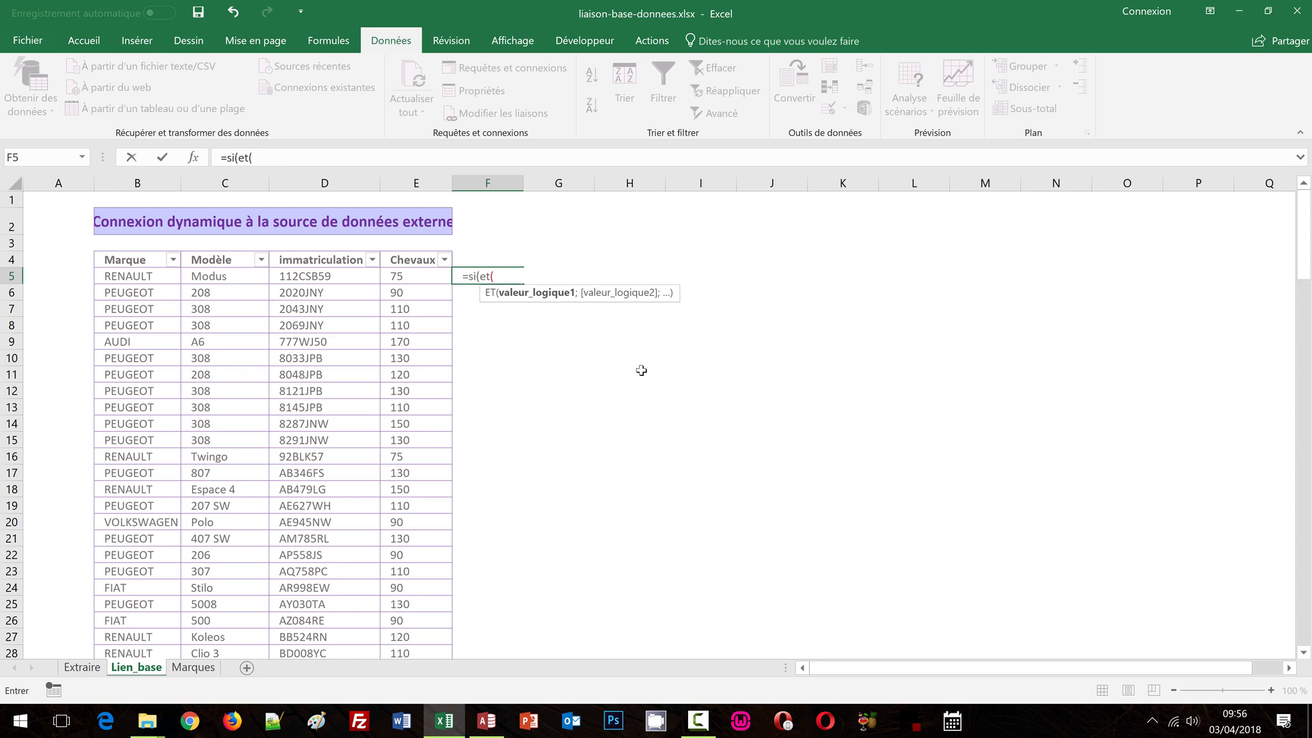
Enter B5=Extraire!$B$5 as the first ET condition, comparing the row's brand with the Marque chosen on the Extraire sheet.
{"action": "type", "text": "B5"}
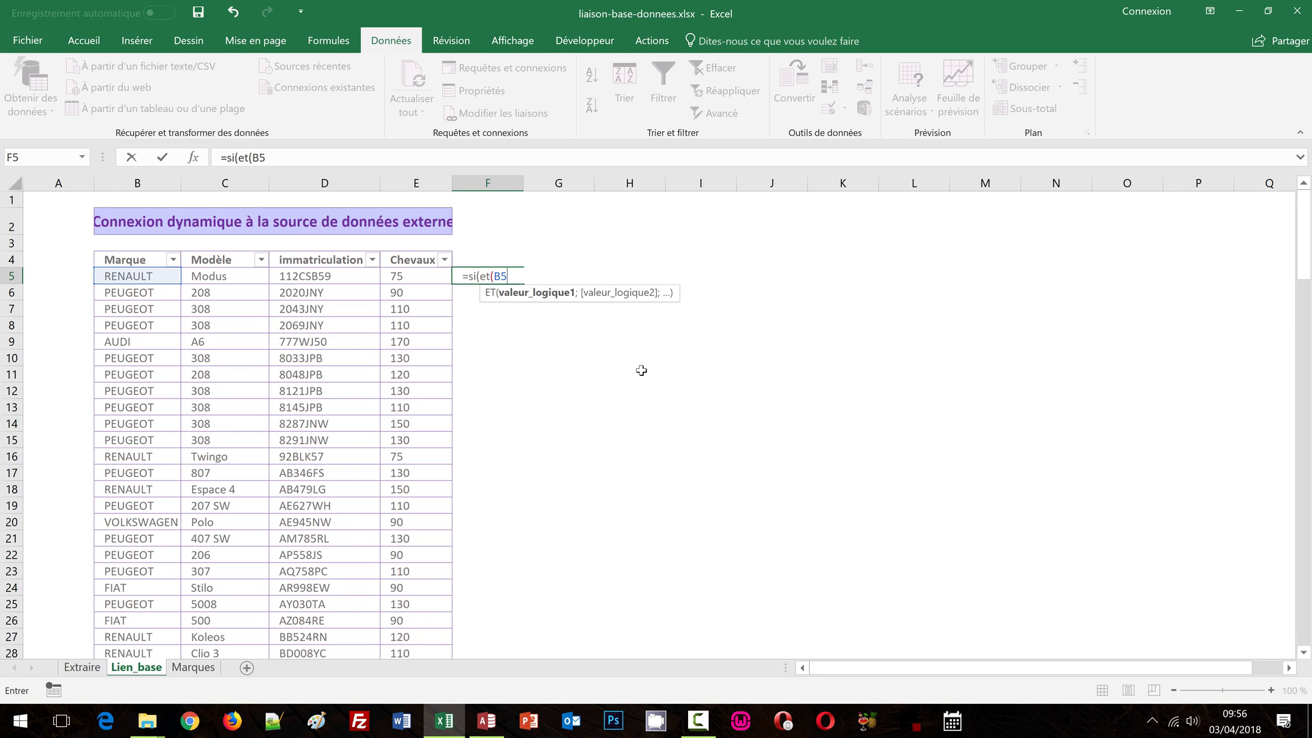
{"action": "type", "text": "="}
{"action": "left_click", "coordinate": [83, 668]}
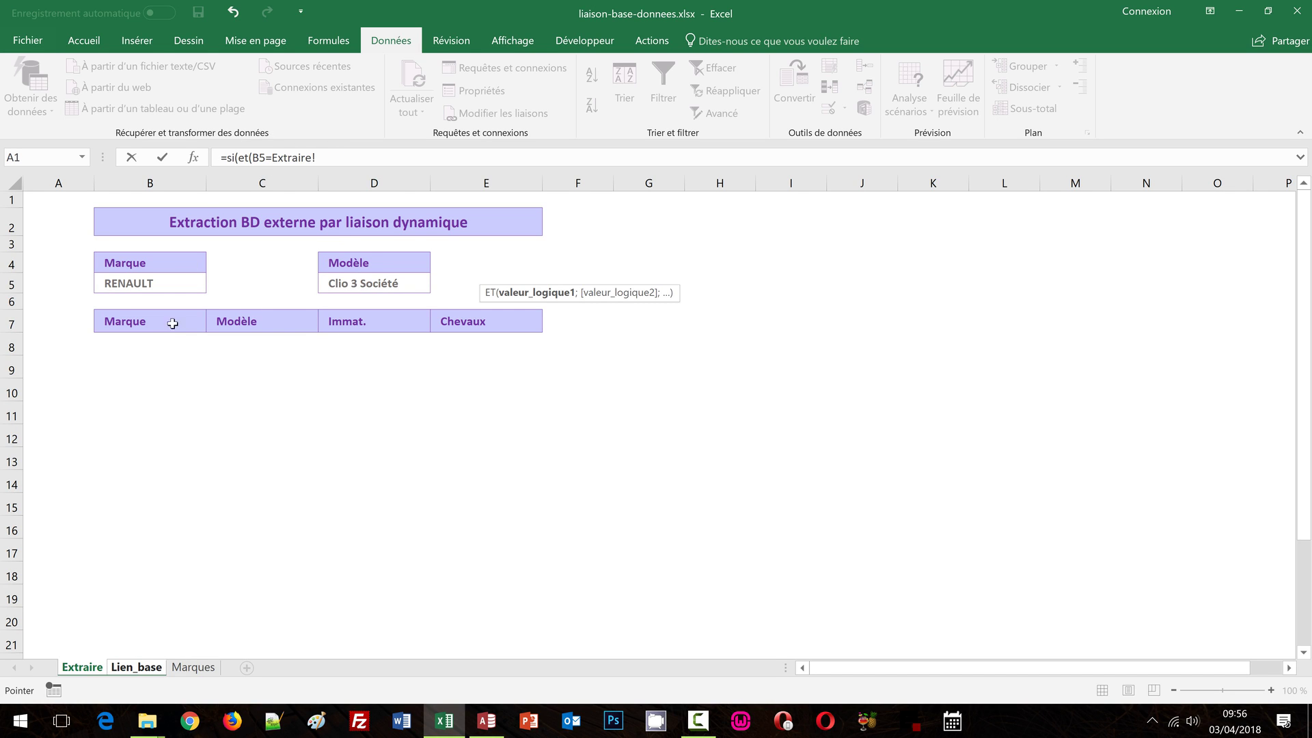
{"action": "left_click", "coordinate": [132, 283]}
{"action": "key", "text": "F4"}
{"action": "type", "text": ";"}
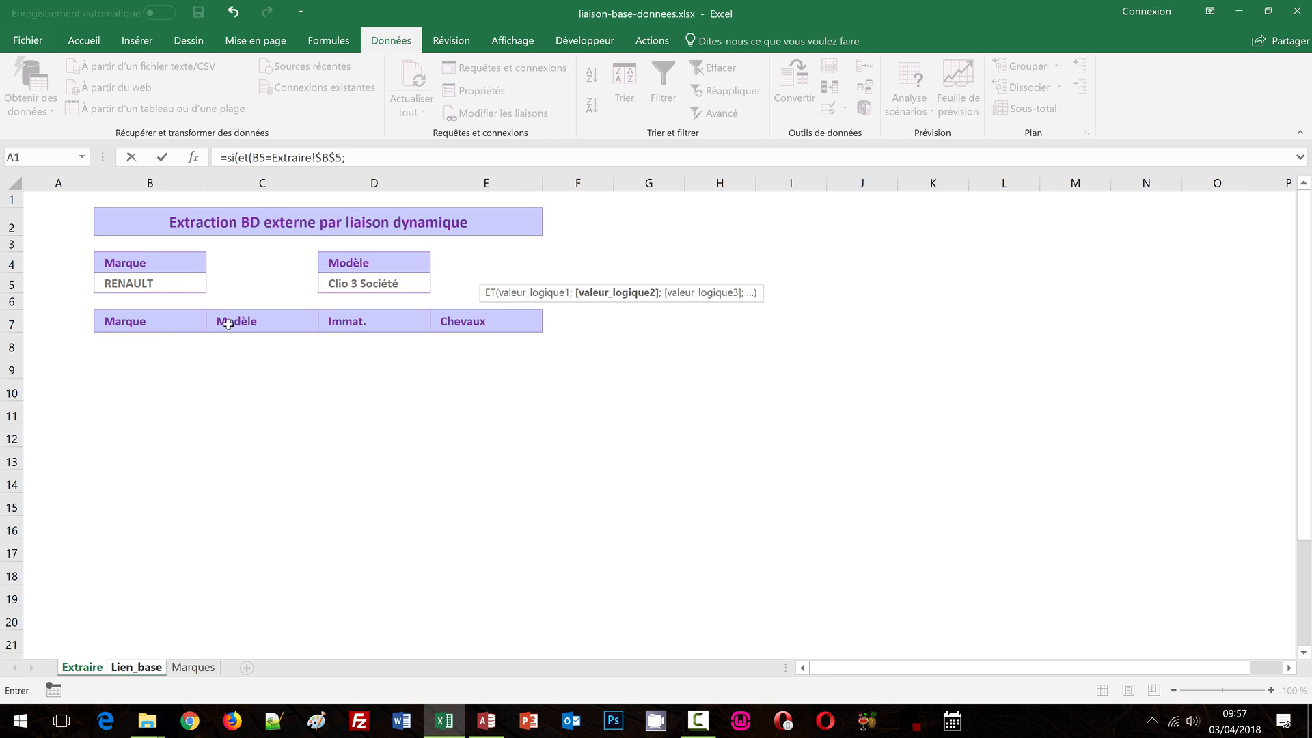
Add C5=Extraire!$D$5 as the second ET condition, comparing the row's model with the chosen Modèle, and close the ET function.
{"action": "left_click", "coordinate": [137, 668]}
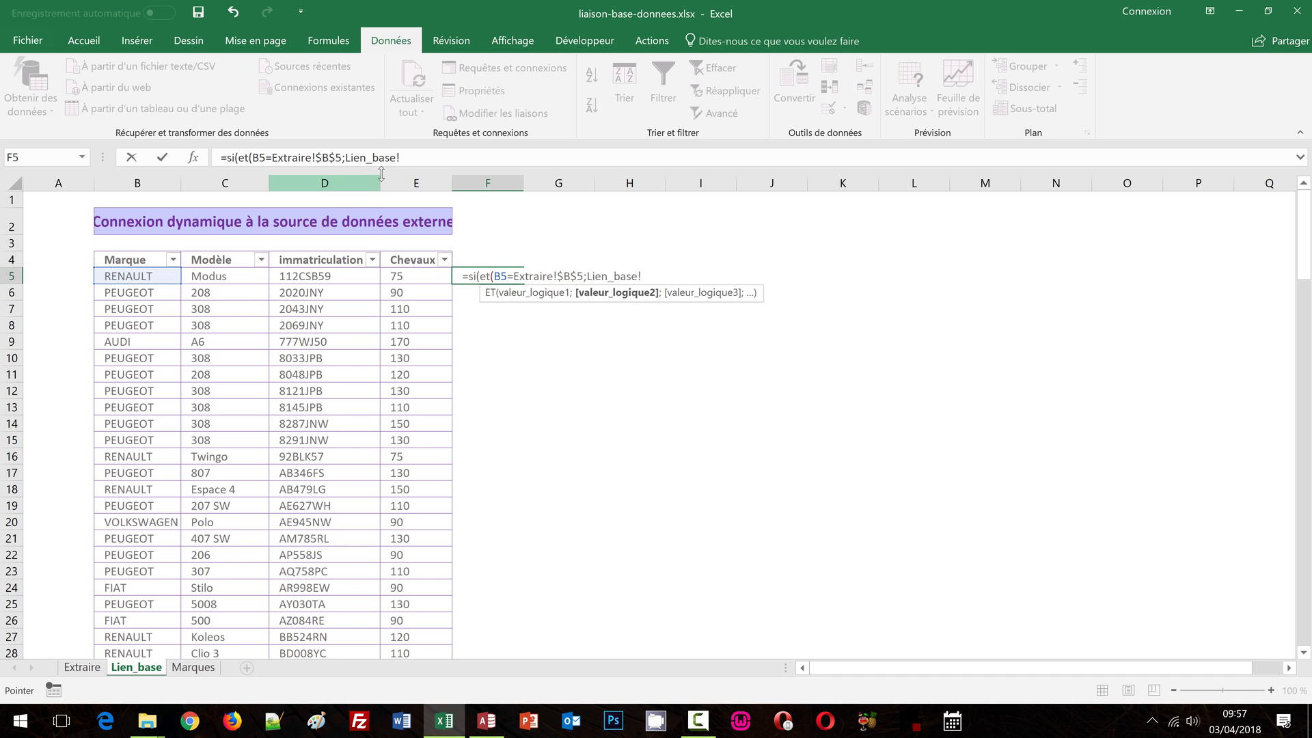
{"action": "left_click_drag", "start_coordinate": [345, 158], "coordinate": [414, 154]}
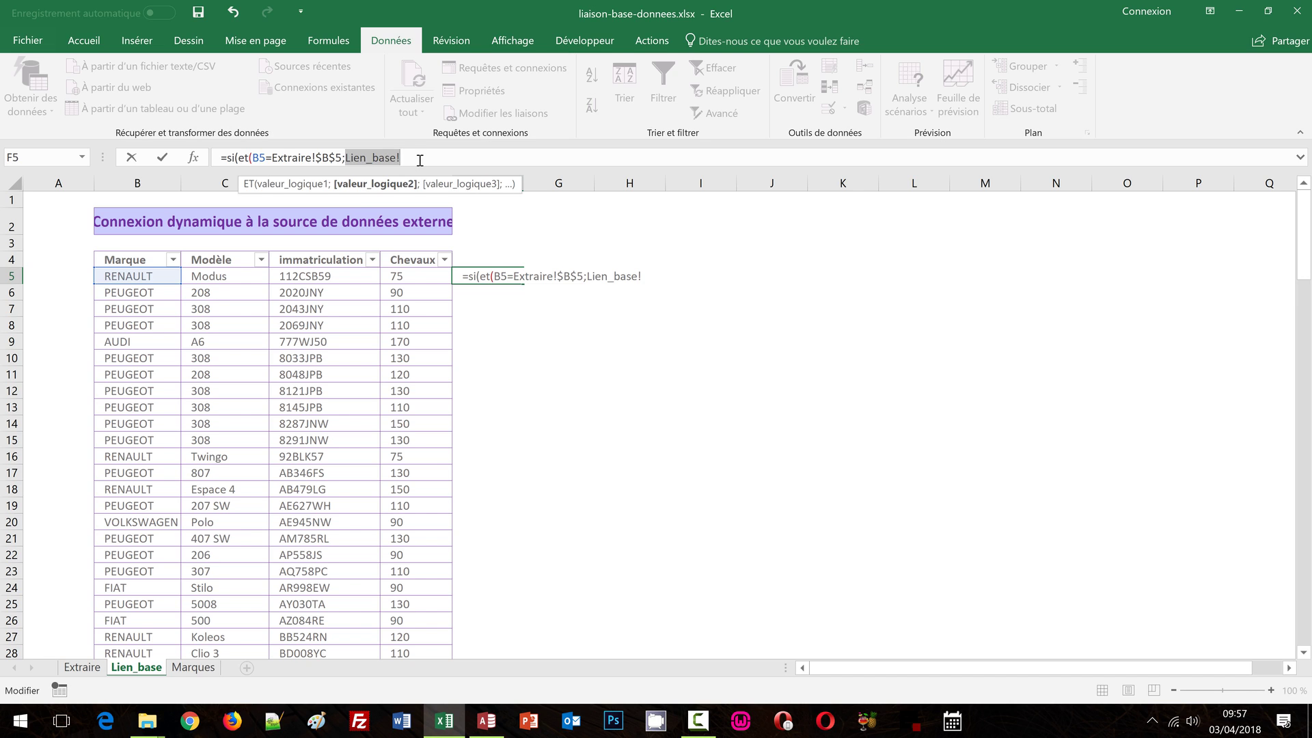
{"action": "key", "text": "BackSpace"}
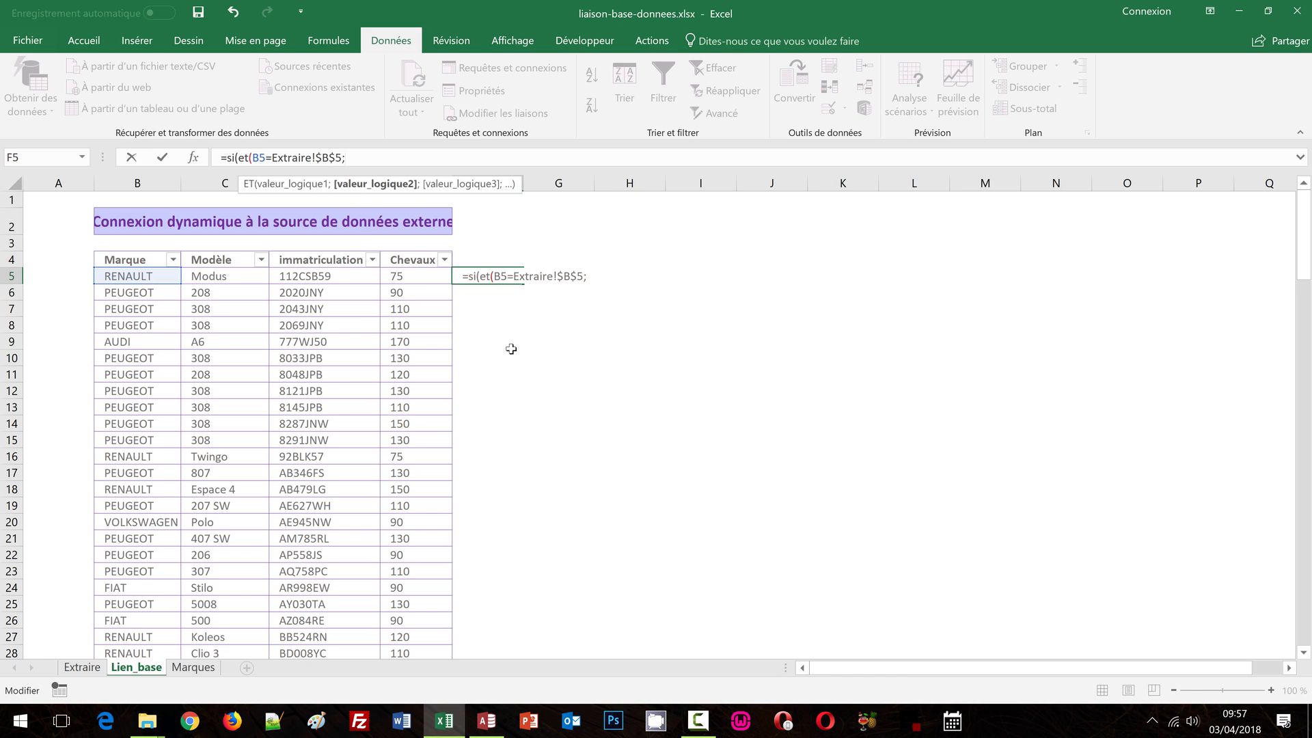
{"action": "type", "text": "C5"}
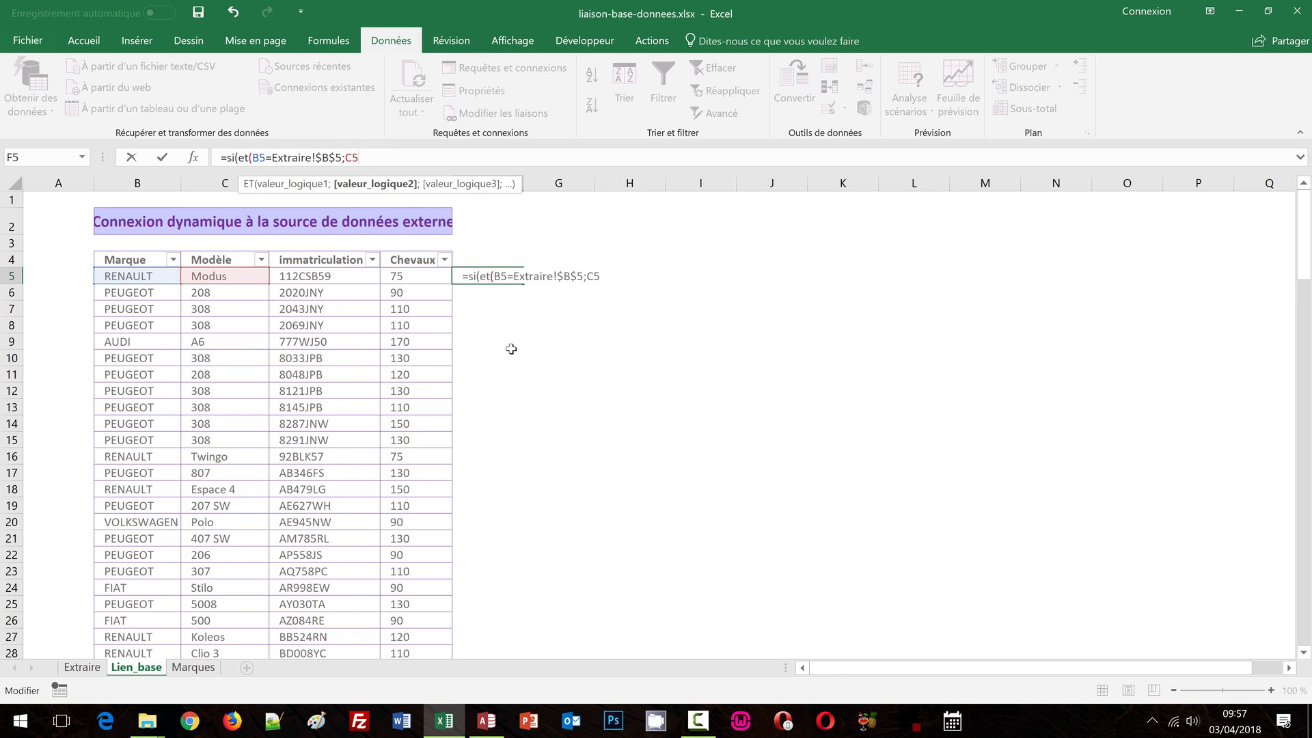
{"action": "type", "text": "="}
{"action": "left_click", "coordinate": [82, 667]}
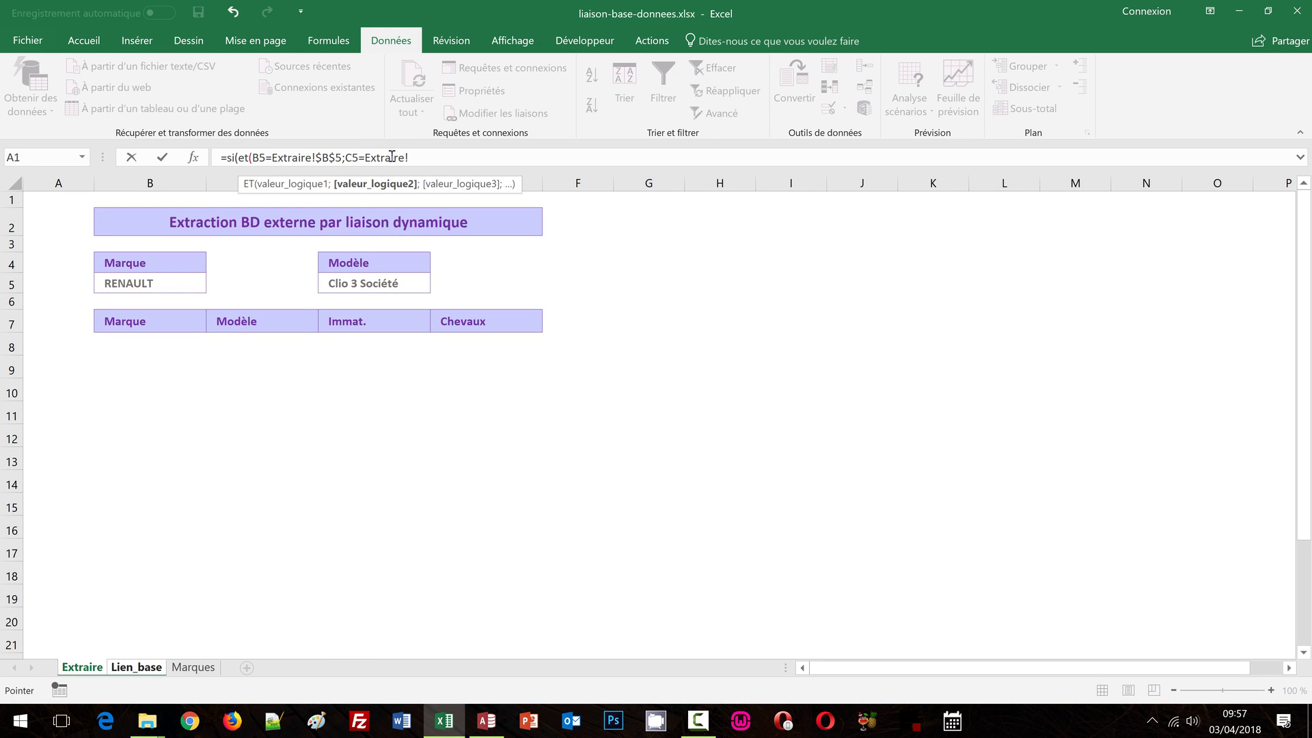
{"action": "left_click", "coordinate": [354, 281]}
{"action": "key", "text": "F4"}
{"action": "type", "text": ")"}
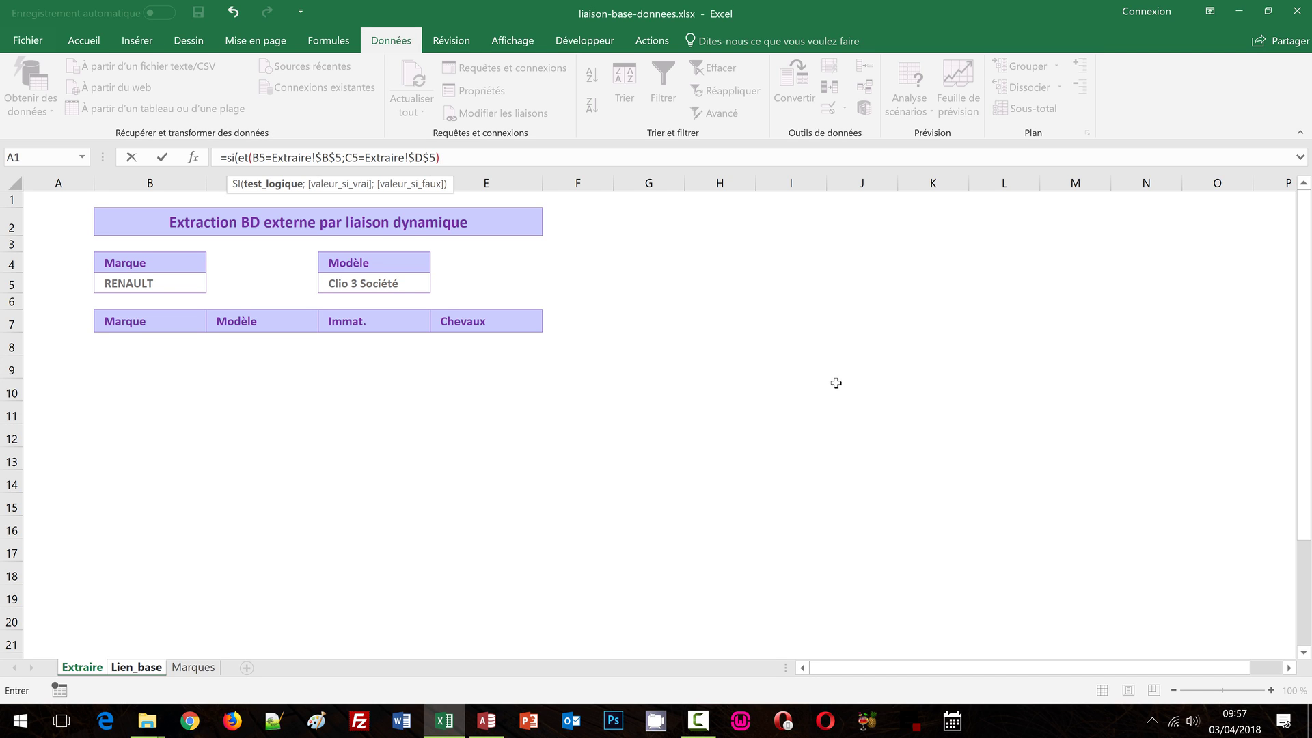
Begin the SI function's value-if-true argument with a MAX function over the range F4:F4 of the Lien_base sheet.
{"action": "type", "text": ";"}
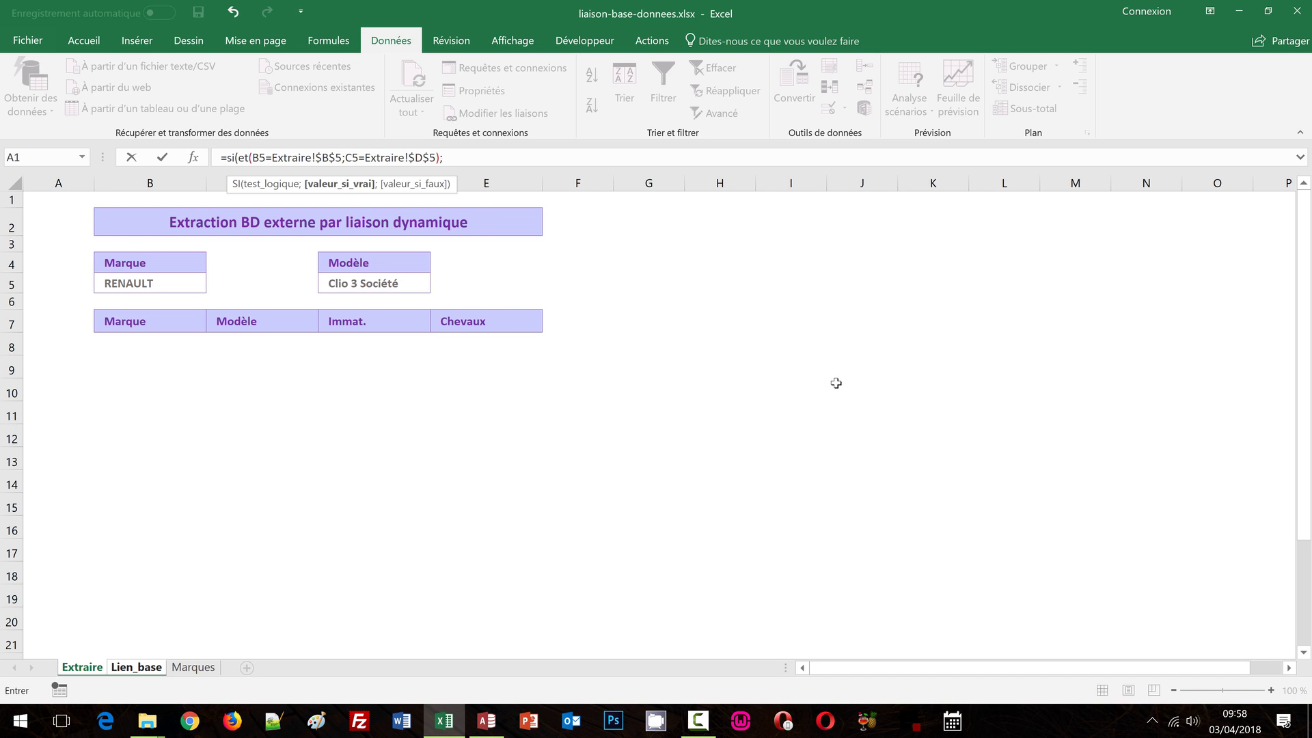
{"action": "type", "text": "max"}
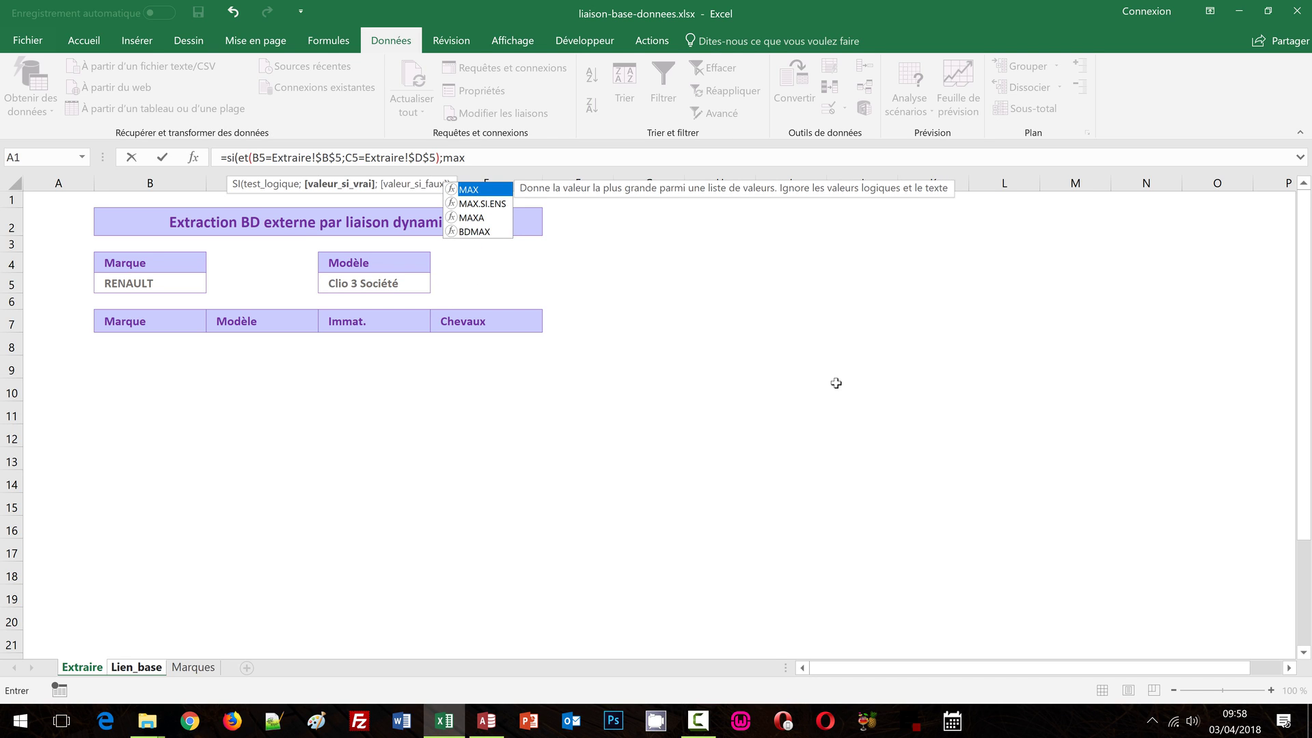
{"action": "type", "text": "("}
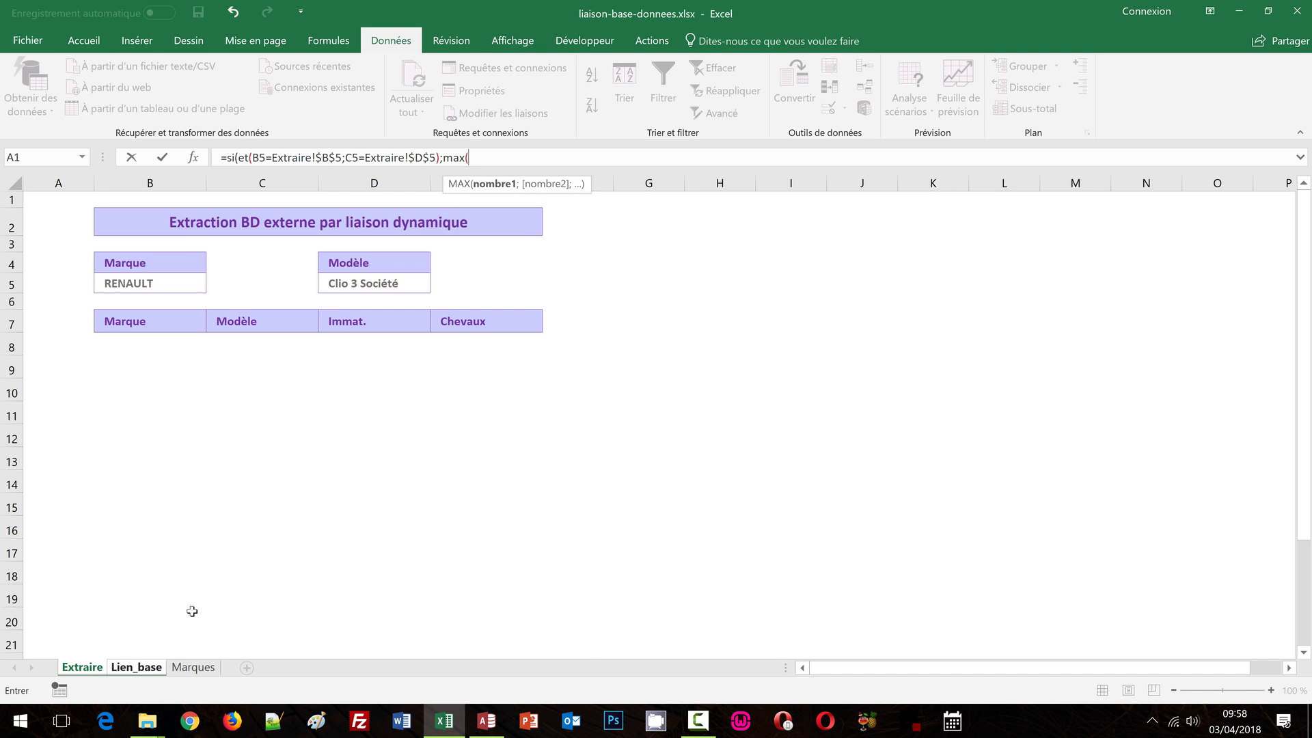
{"action": "left_click", "coordinate": [142, 672]}
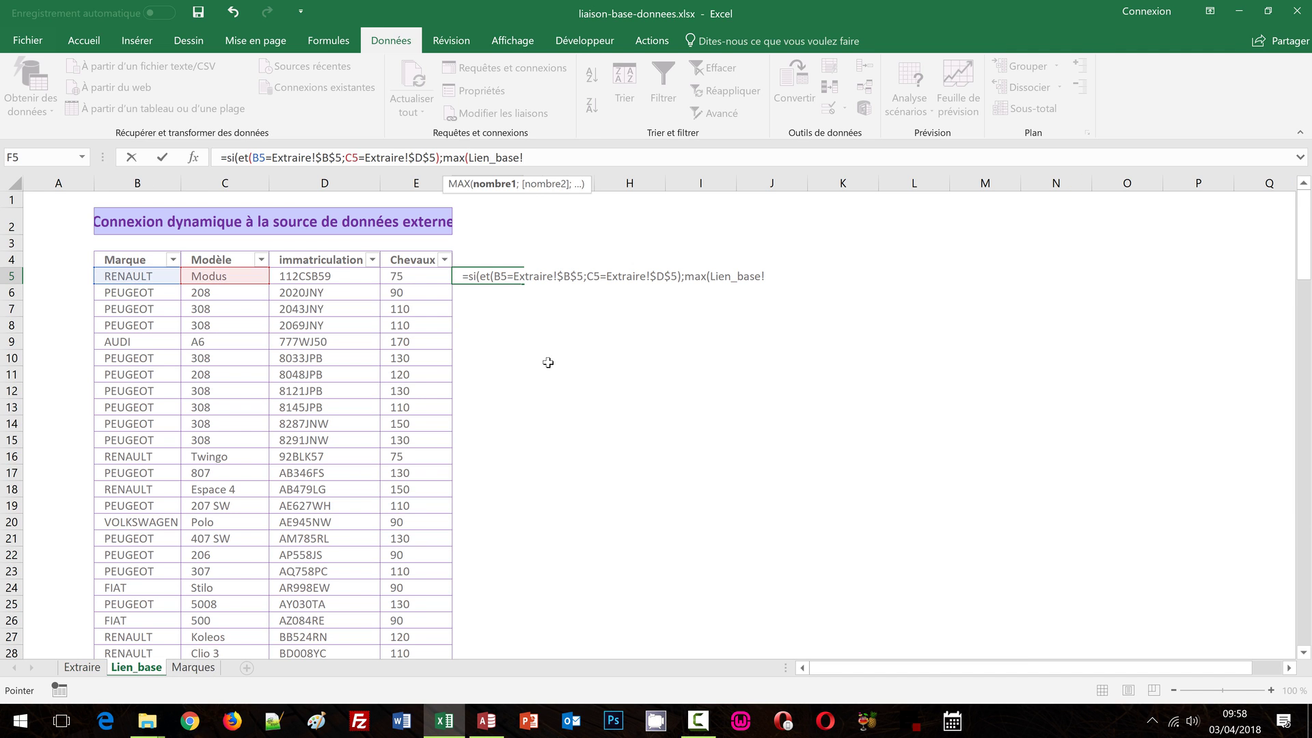
{"action": "left_click_drag", "start_coordinate": [469, 158], "coordinate": [592, 154]}
{"action": "key", "text": "BackSpace"}
{"action": "left_click", "coordinate": [477, 258]}
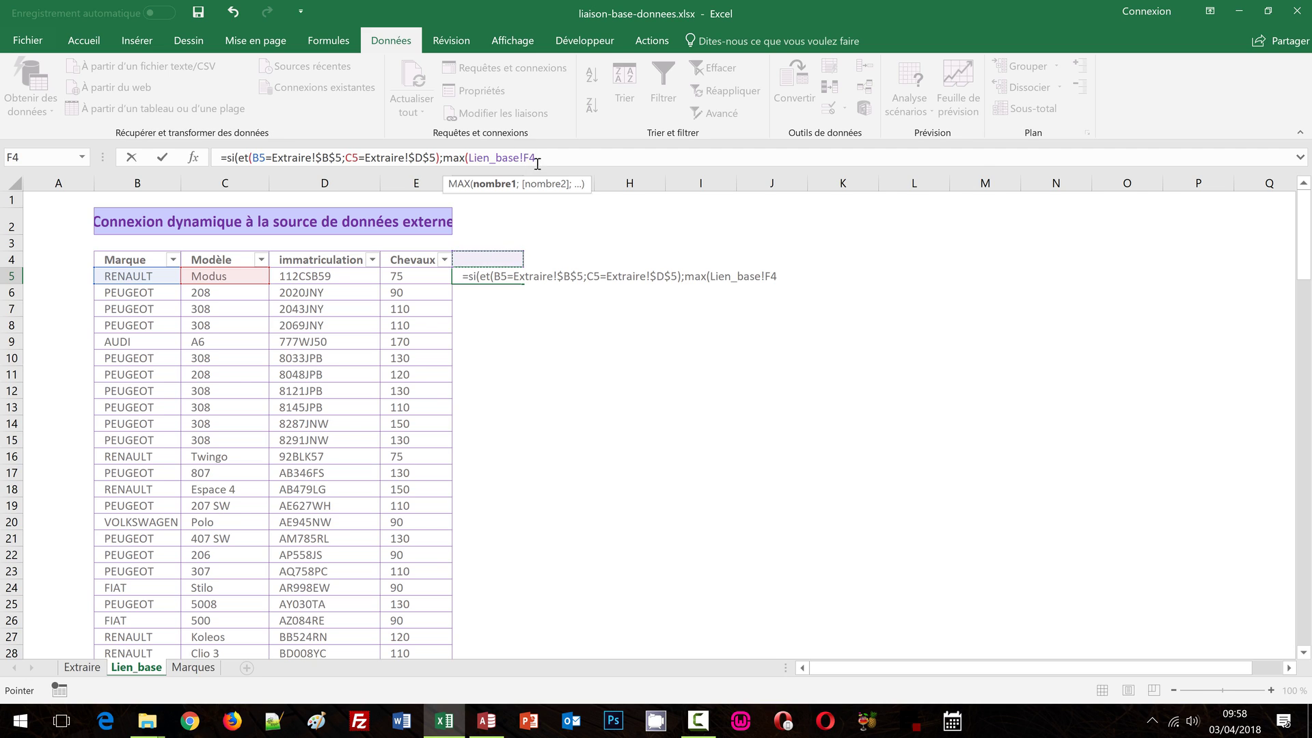
{"action": "key", "text": "F8"}
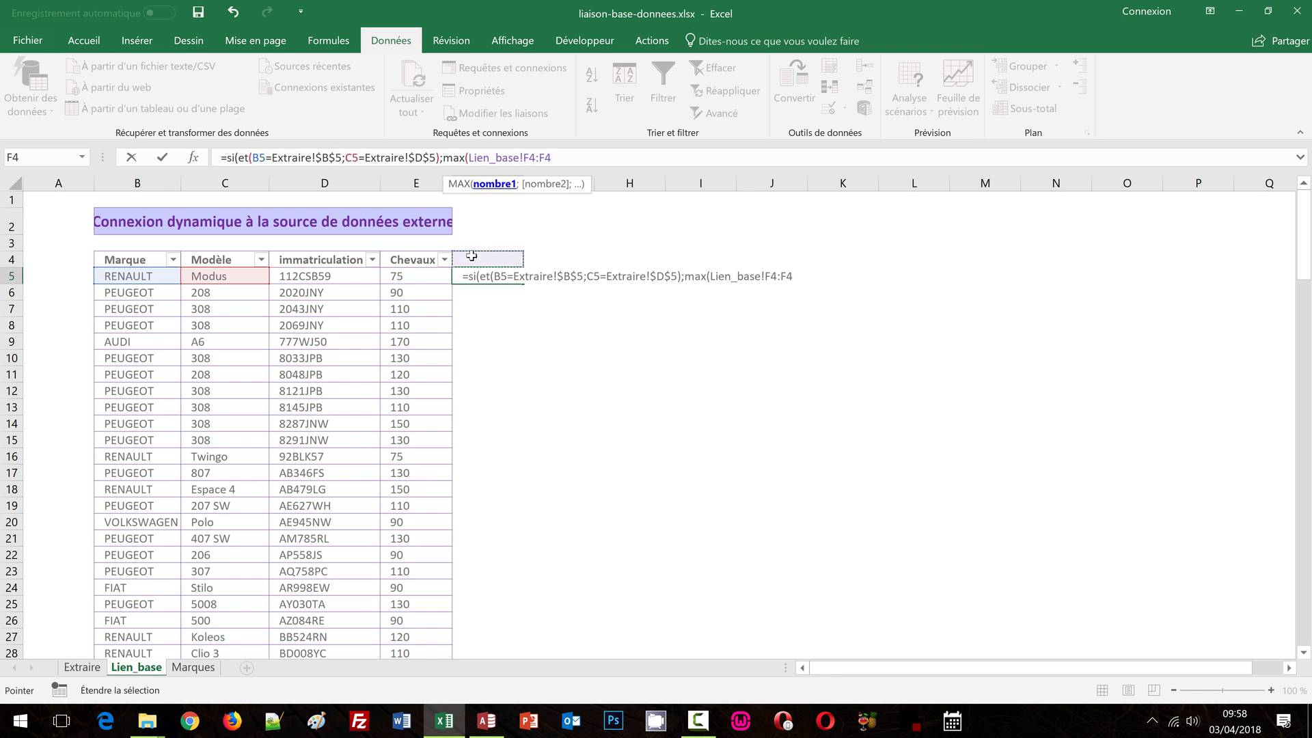
Make the first F4 reference absolute and remove the Lien_base! prefix so that the MAX range reads $F$4:F4.
{"action": "left_click", "coordinate": [527, 158]}
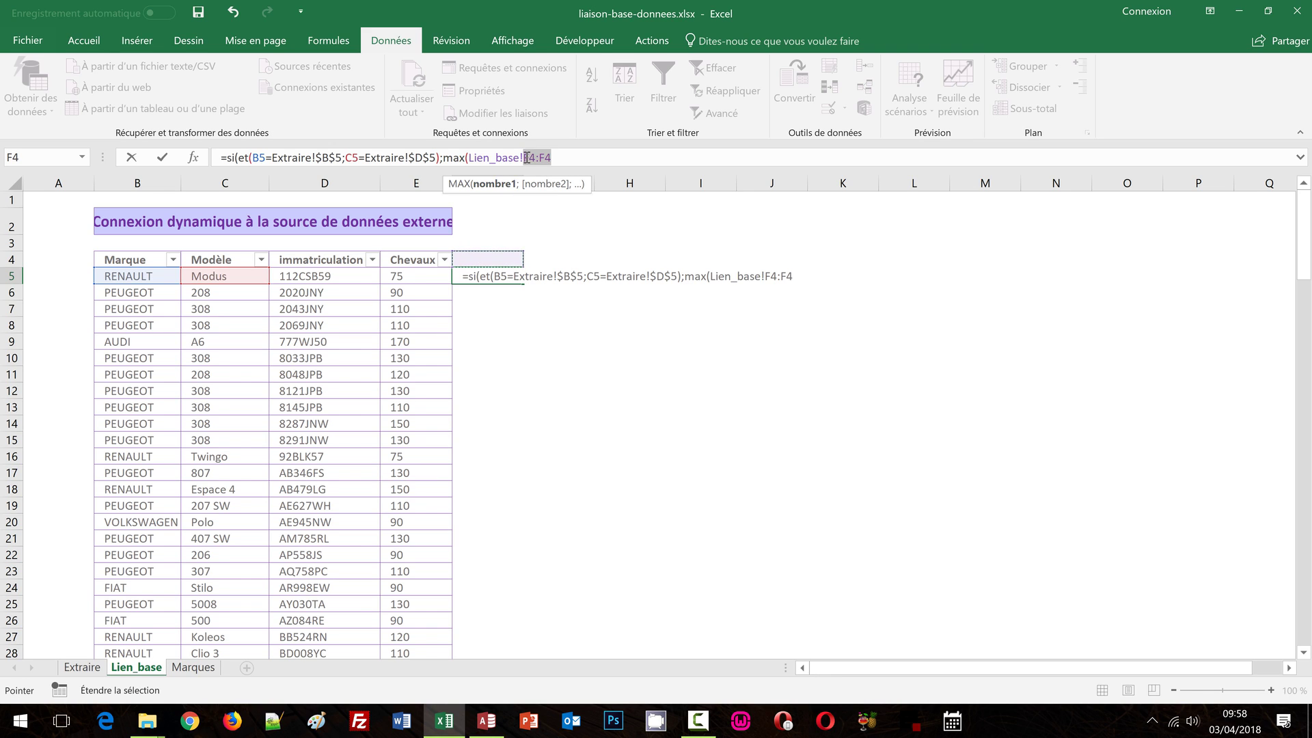
{"action": "left_click_drag", "start_coordinate": [527, 158], "coordinate": [526, 158]}
{"action": "left_click", "coordinate": [527, 158]}
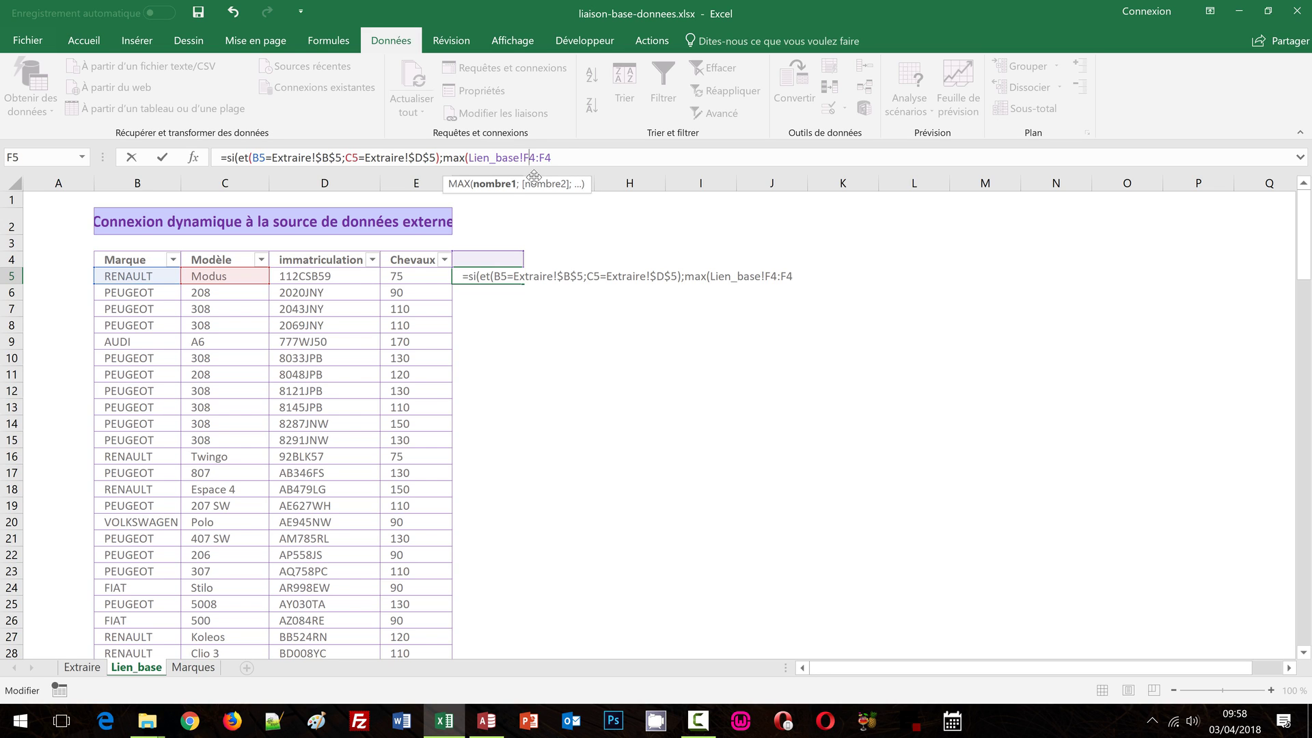
{"action": "key", "text": "F4"}
{"action": "left_click", "coordinate": [525, 158]}
{"action": "key", "text": "BackSpace"}
{"action": "key", "text": "BackSpace"}
{"action": "key", "text": "BackSpace"}
{"action": "key", "text": "BackSpace"}
{"action": "key", "text": "BackSpace"}
{"action": "key", "text": "BackSpace"}
{"action": "key", "text": "BackSpace"}
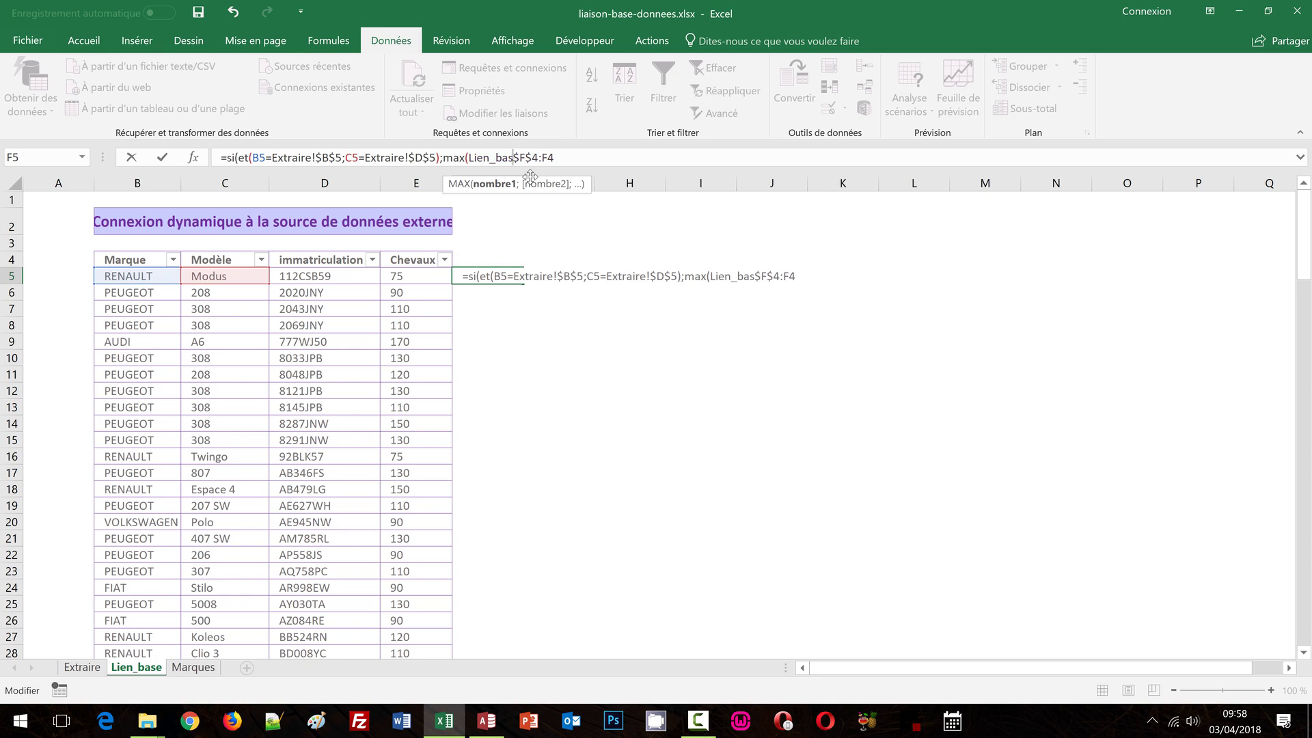
{"action": "key", "text": "BackSpace"}
{"action": "key", "text": "BackSpace"}
{"action": "key", "text": "BackSpace"}
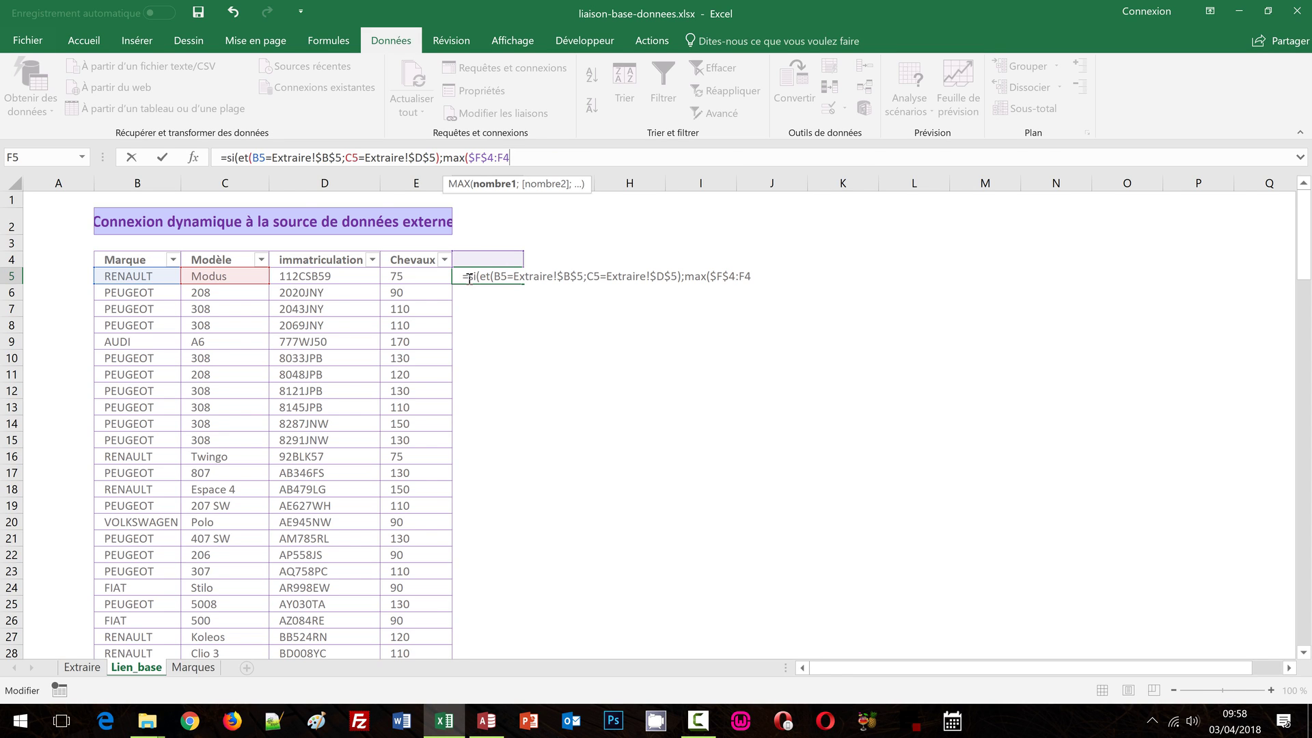
Complete the formula with +1 after MAX and empty text "" as the value if false, and validate it in F5.
{"action": "type", "text": ")"}
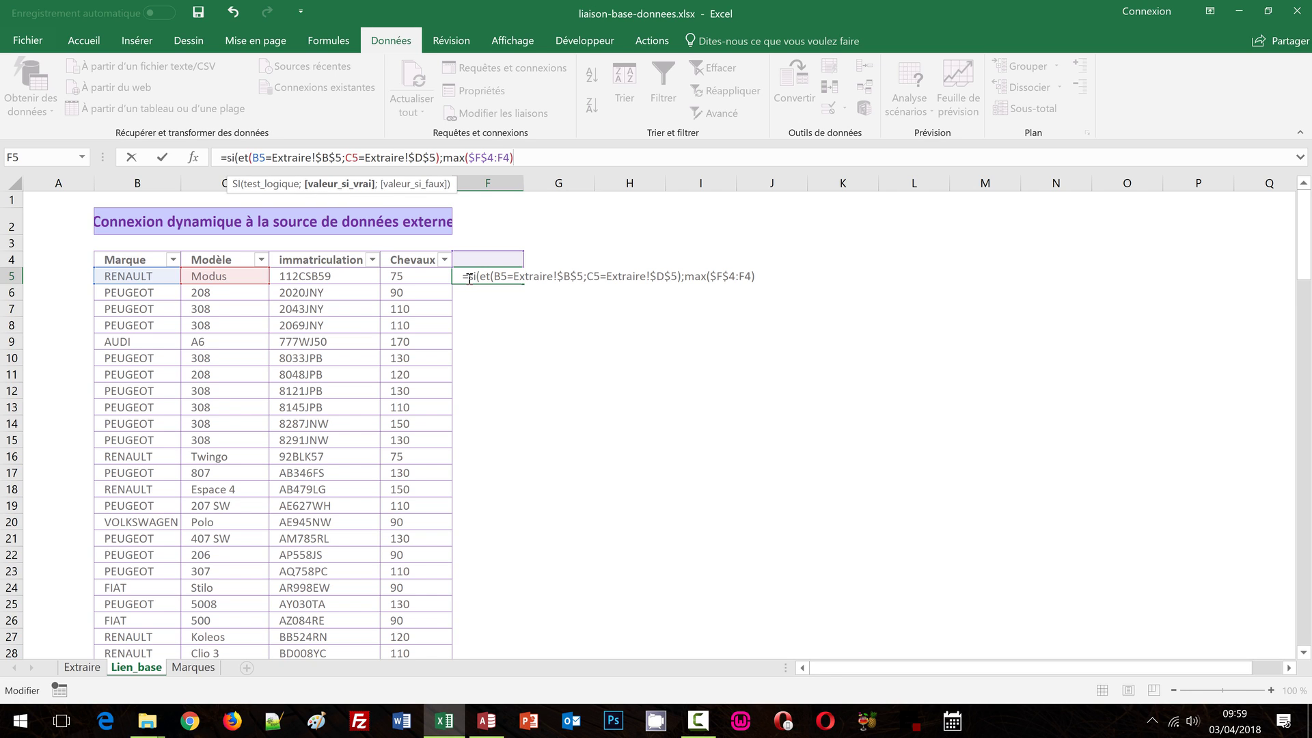
{"action": "type", "text": "+1"}
{"action": "type", "text": ";"}
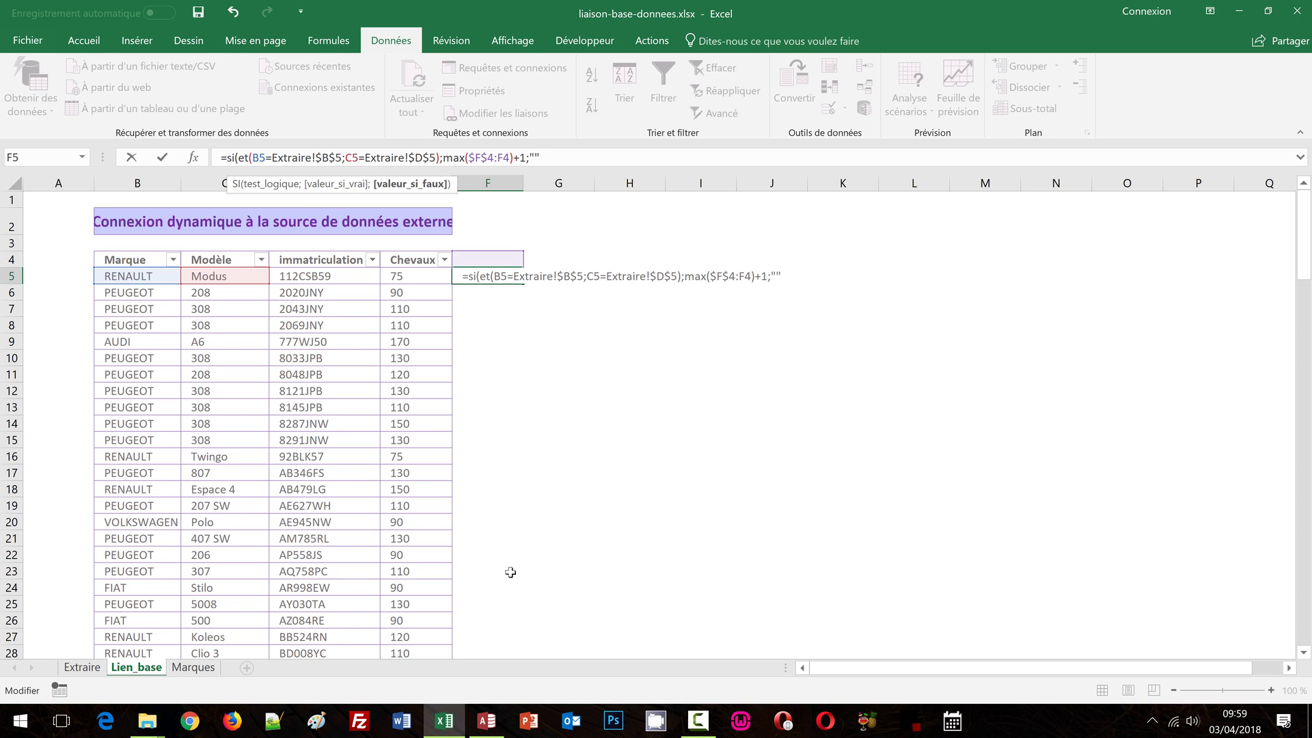
{"action": "type", "text": "\"\")"}
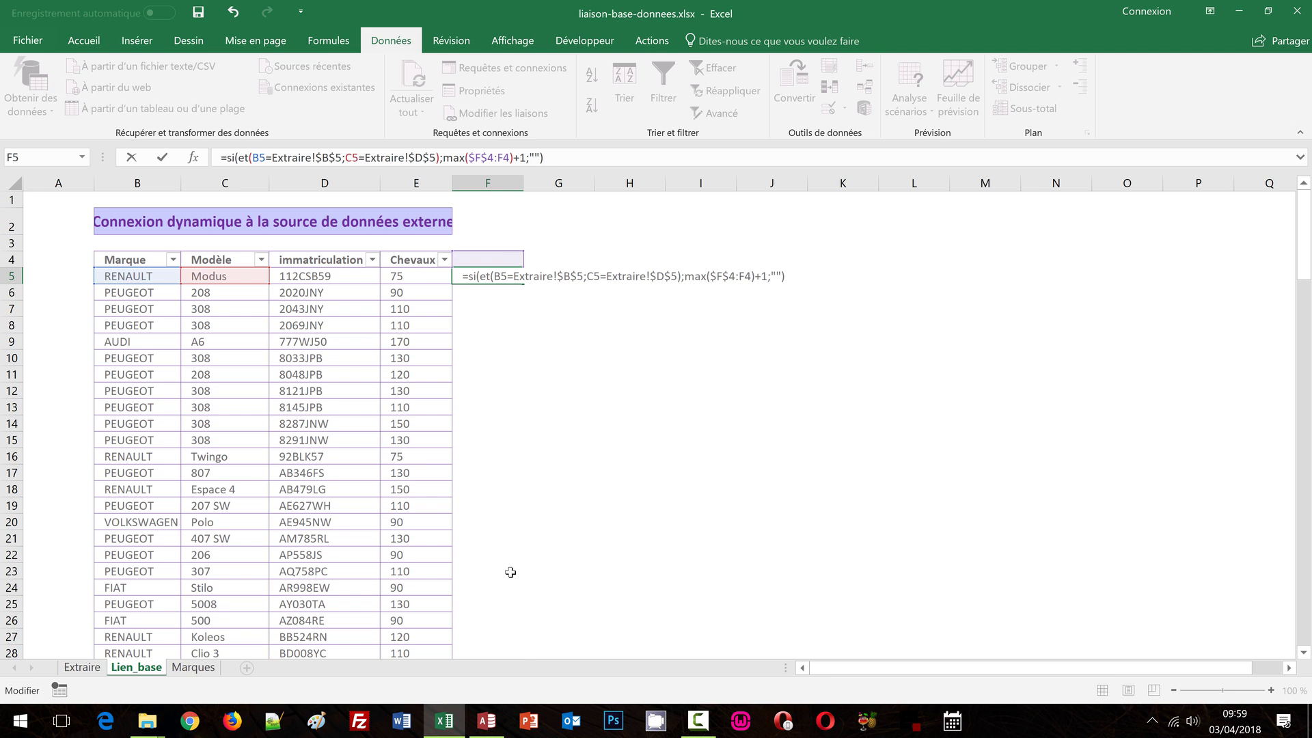
{"action": "key", "text": "ctrl+Return"}
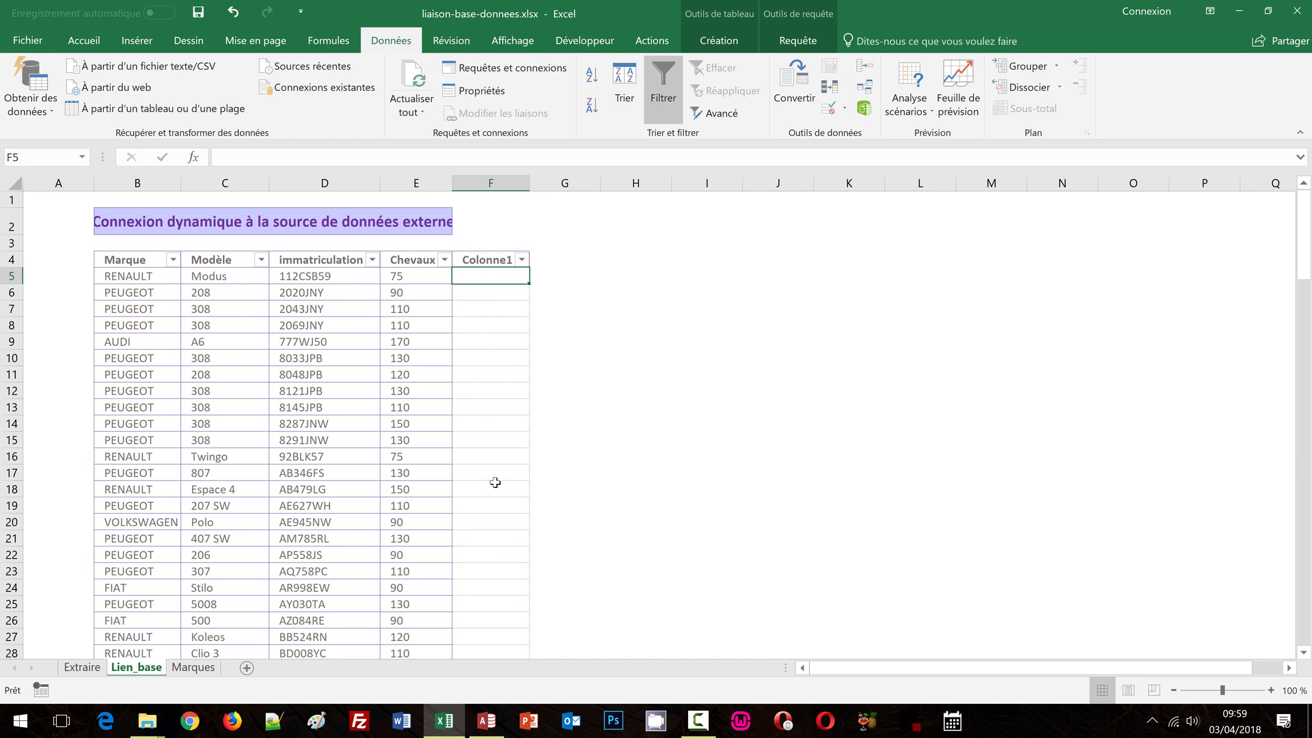
Examine the formula replicated down Colonne1 in cells F5 and F17, and the row numbering for the chosen RENAULT model.
{"action": "left_click", "coordinate": [499, 277]}
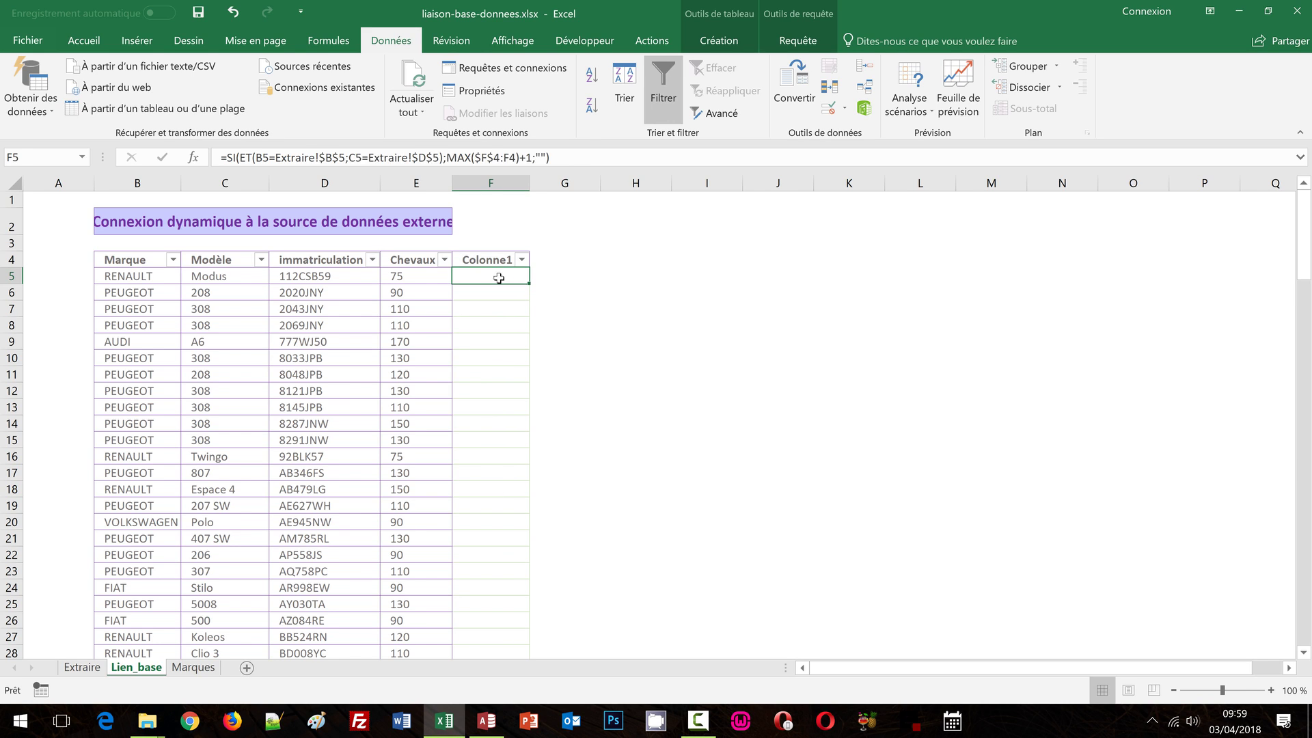
{"action": "left_click", "coordinate": [498, 472]}
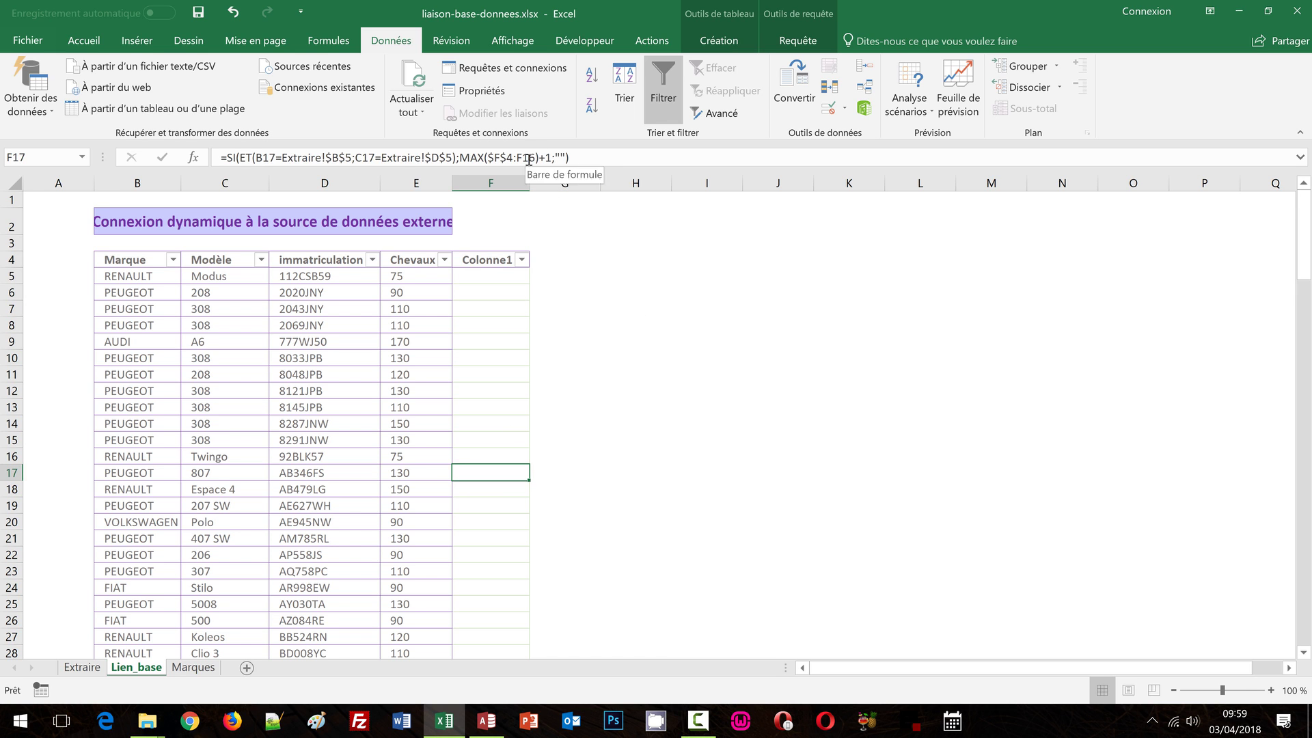
{"action": "scroll", "coordinate": [582, 348], "scroll_direction": "down", "scroll_amount": 6}
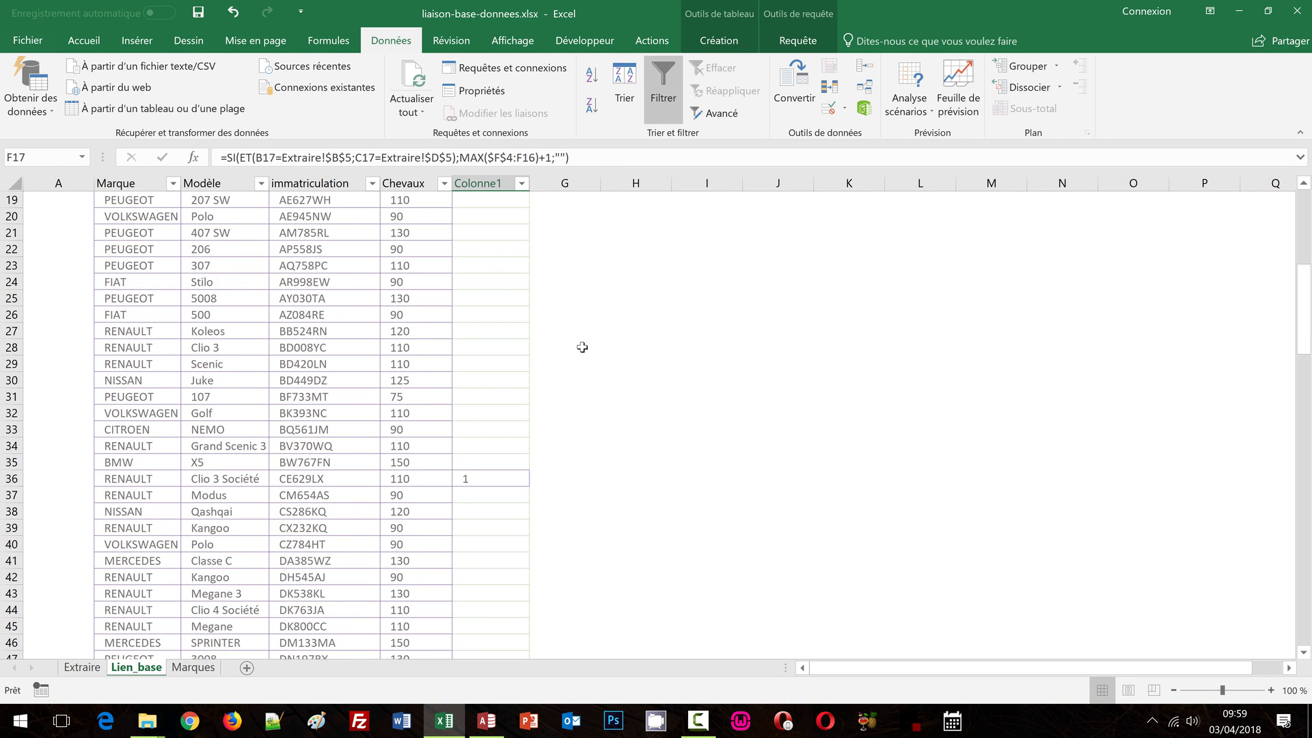
{"action": "scroll", "coordinate": [582, 348], "scroll_direction": "down", "scroll_amount": 3}
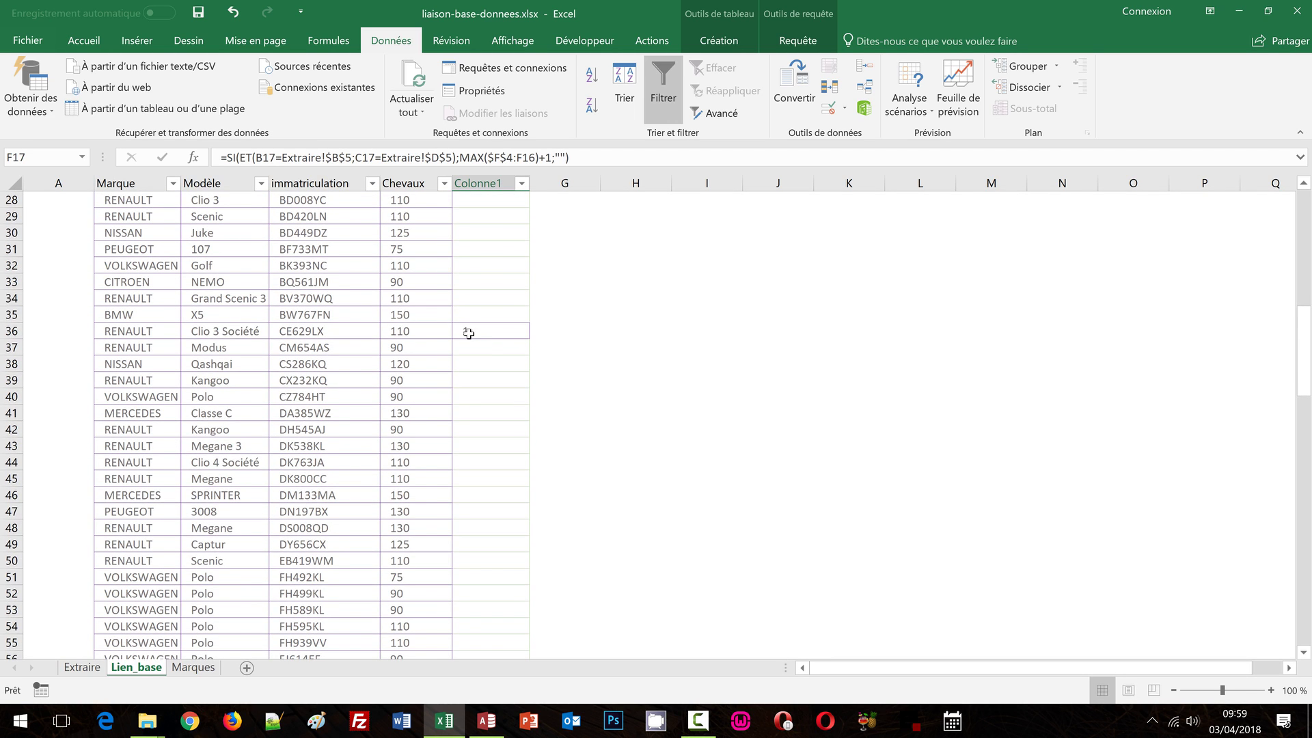
{"action": "scroll", "coordinate": [633, 407], "scroll_direction": "down", "scroll_amount": 2}
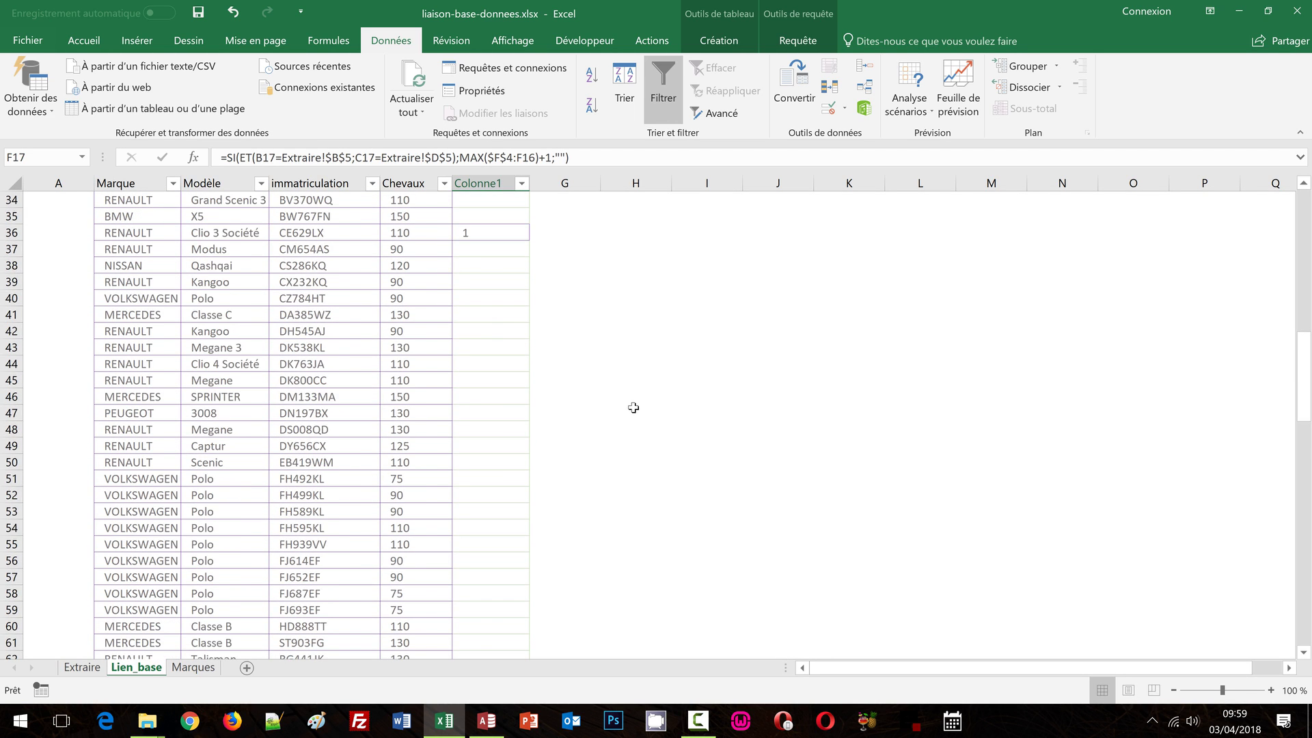
{"action": "scroll", "coordinate": [634, 407], "scroll_direction": "down", "scroll_amount": 2}
{"action": "scroll", "coordinate": [634, 407], "scroll_direction": "up", "scroll_amount": 11}
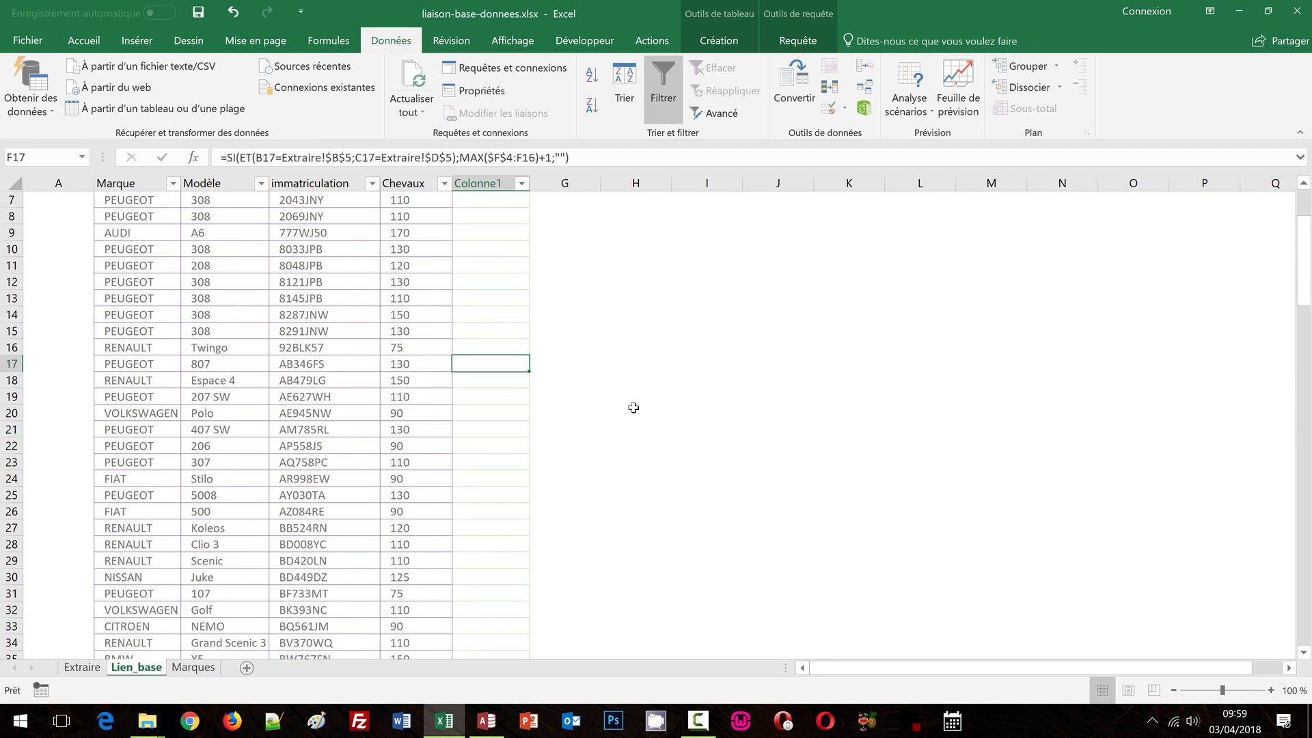
{"action": "scroll", "coordinate": [634, 407], "scroll_direction": "up", "scroll_amount": 2}
On the Extraire sheet, choose PEUGEOT as the Marque and 208 as the Modèle.
{"action": "left_click", "coordinate": [80, 667]}
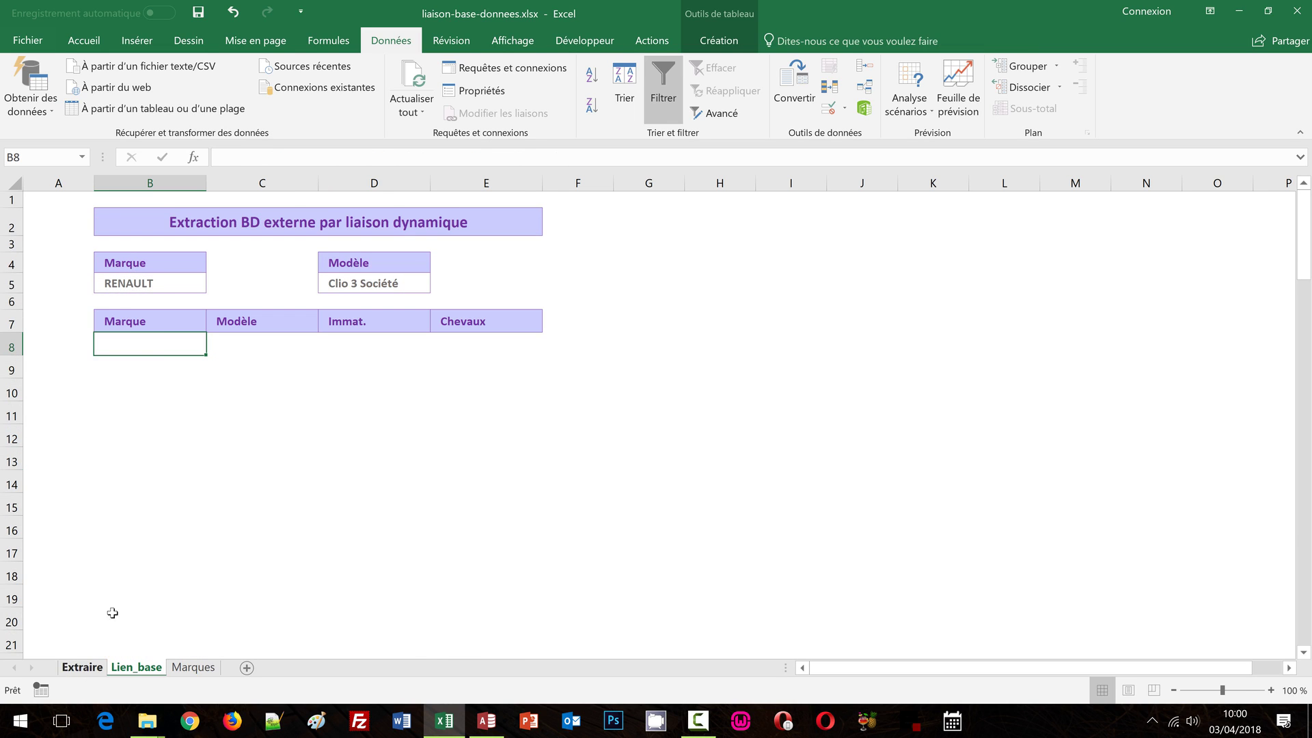
{"action": "left_click", "coordinate": [153, 285]}
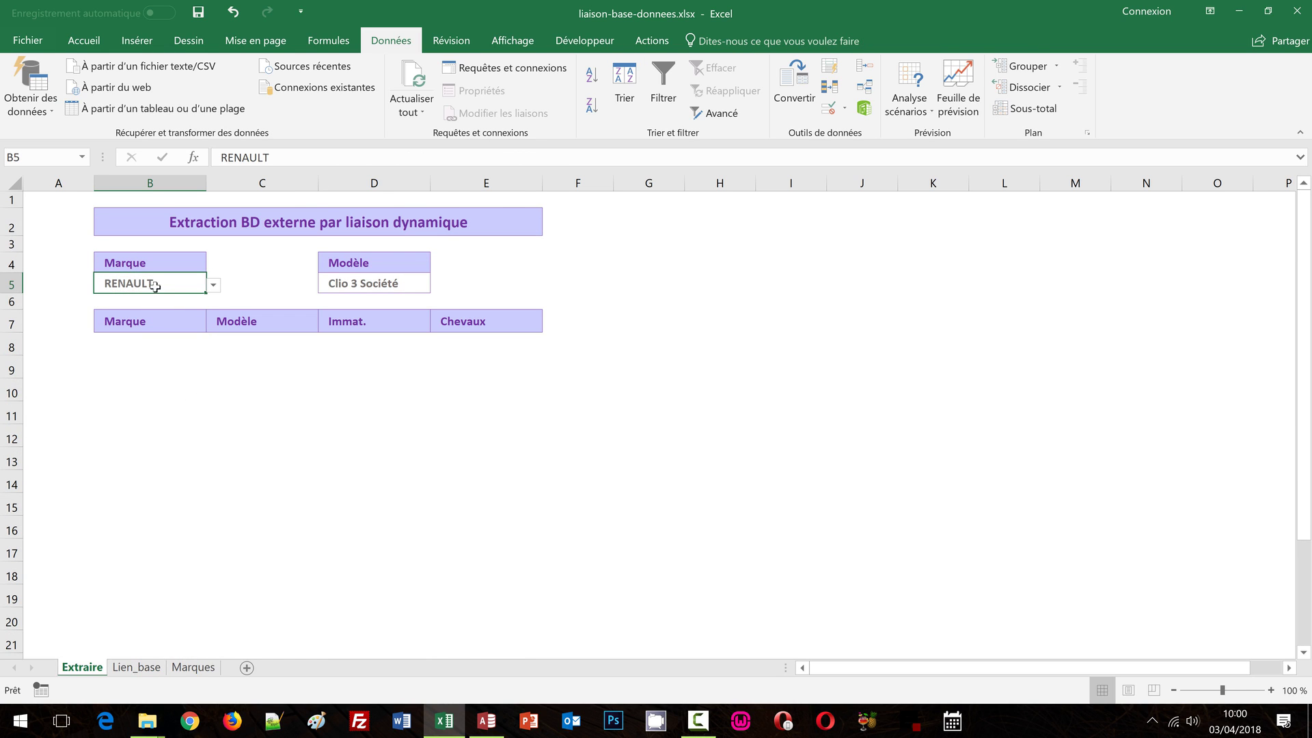
{"action": "left_click", "coordinate": [214, 286]}
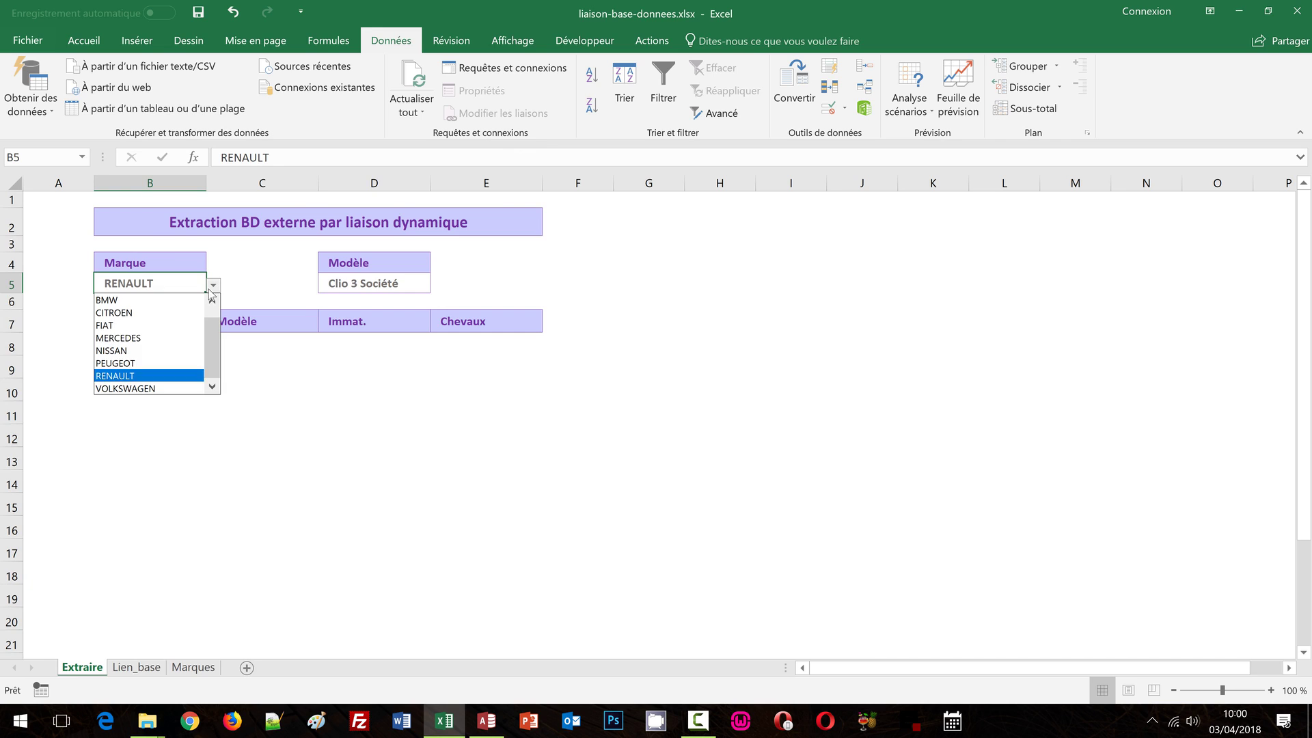
{"action": "left_click", "coordinate": [130, 363]}
{"action": "left_click", "coordinate": [380, 286]}
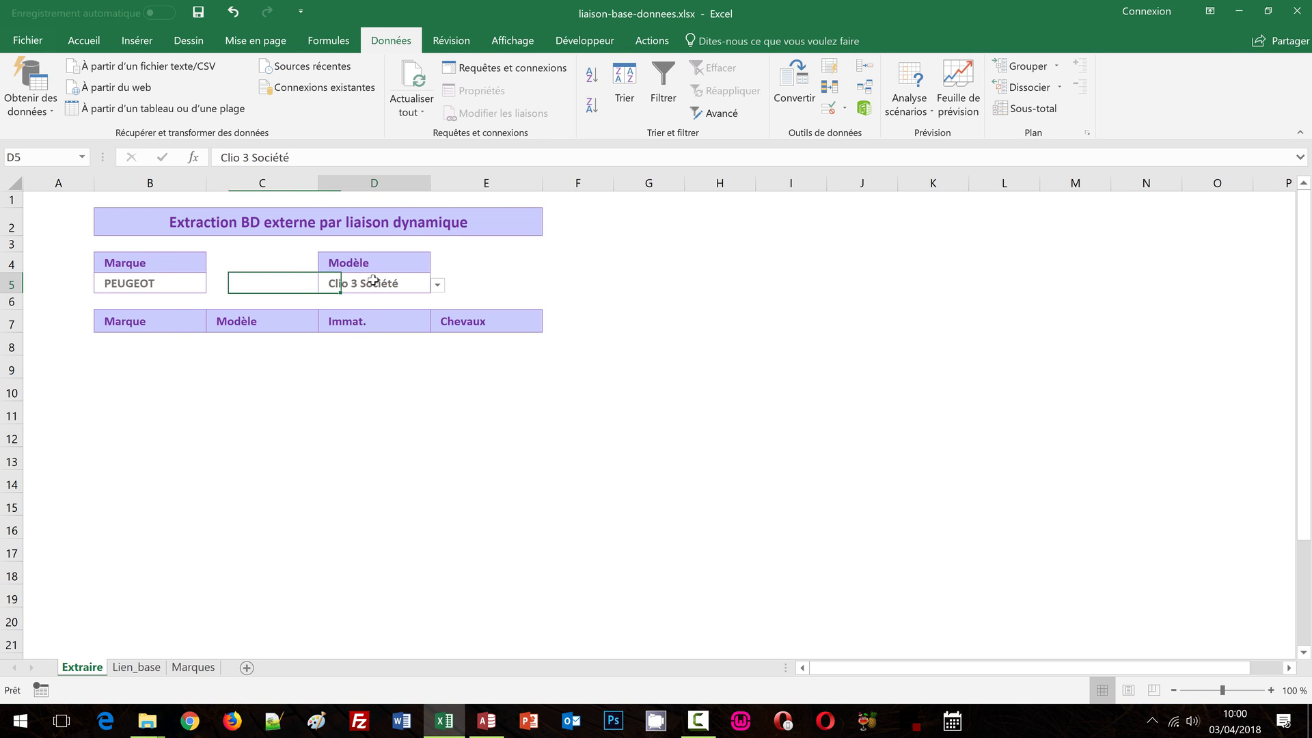
{"action": "left_click", "coordinate": [436, 285]}
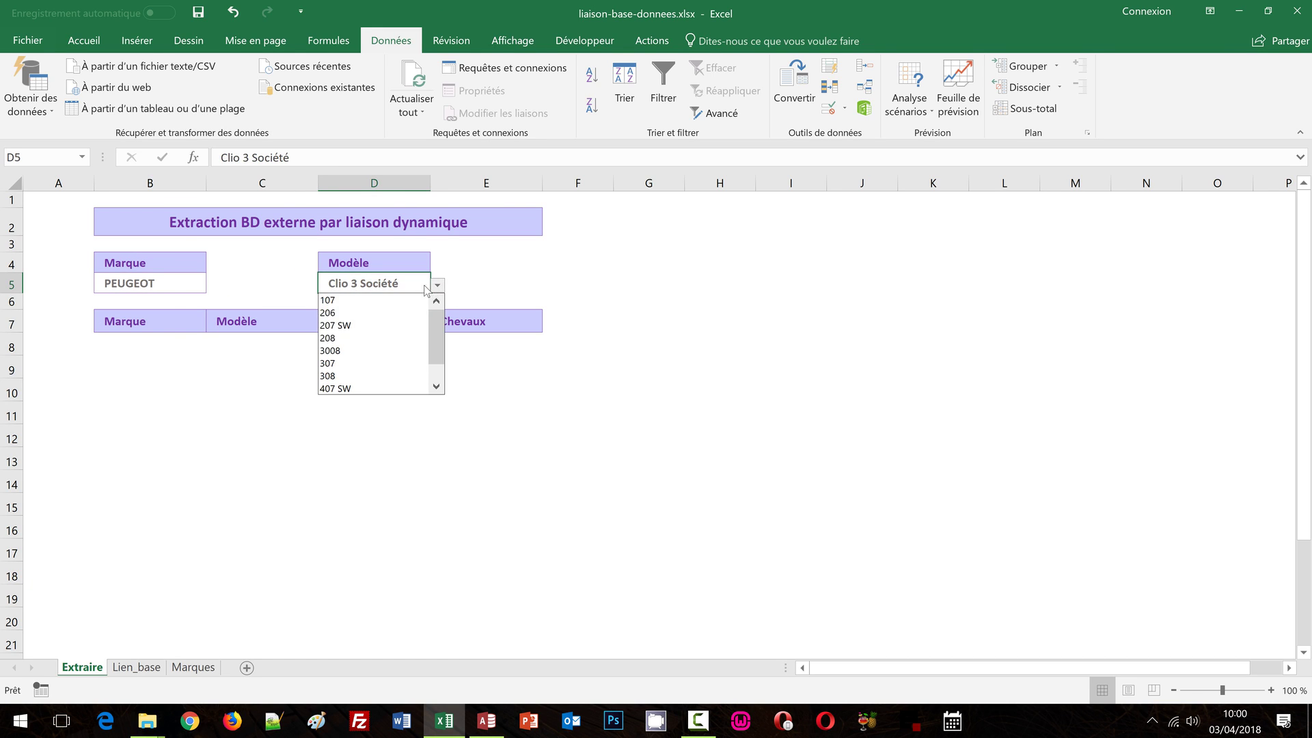
{"action": "left_click", "coordinate": [346, 337]}
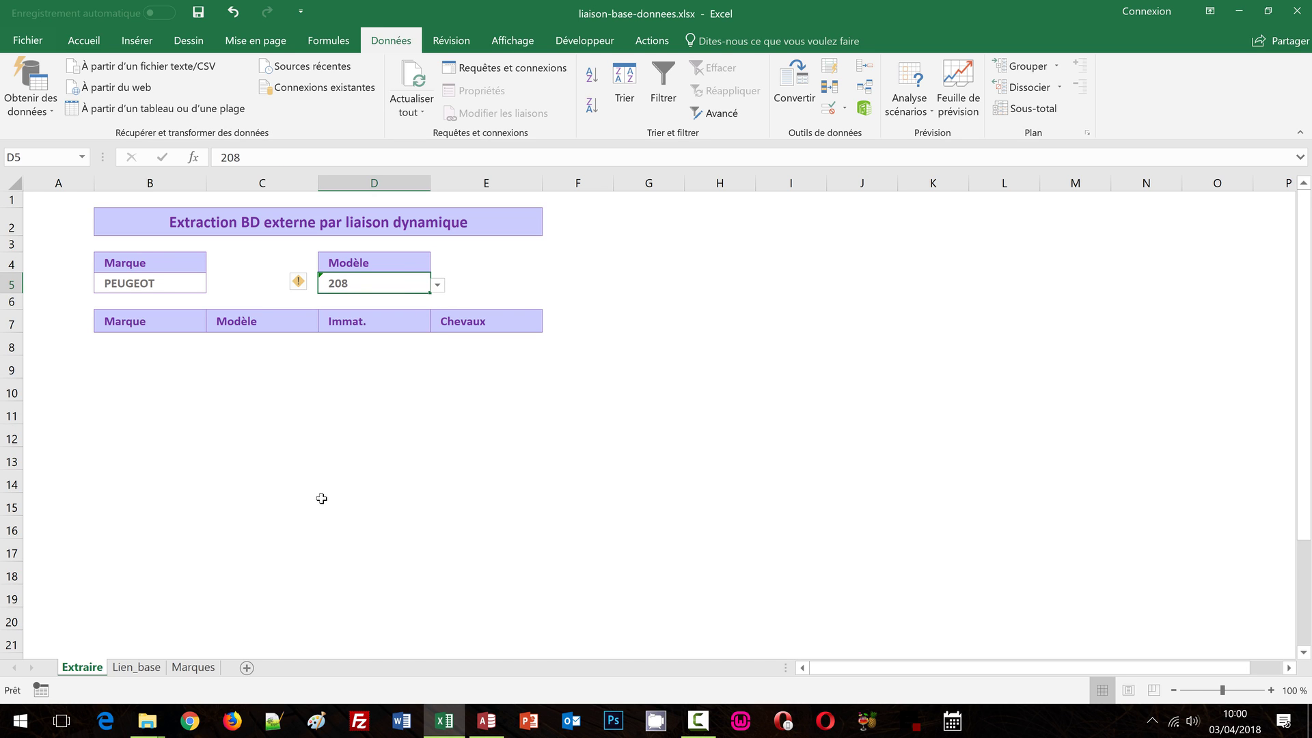
Check on the Lien_base sheet which rows Colonne1 numbers for the PEUGEOT 208 selection.
{"action": "left_click", "coordinate": [142, 673]}
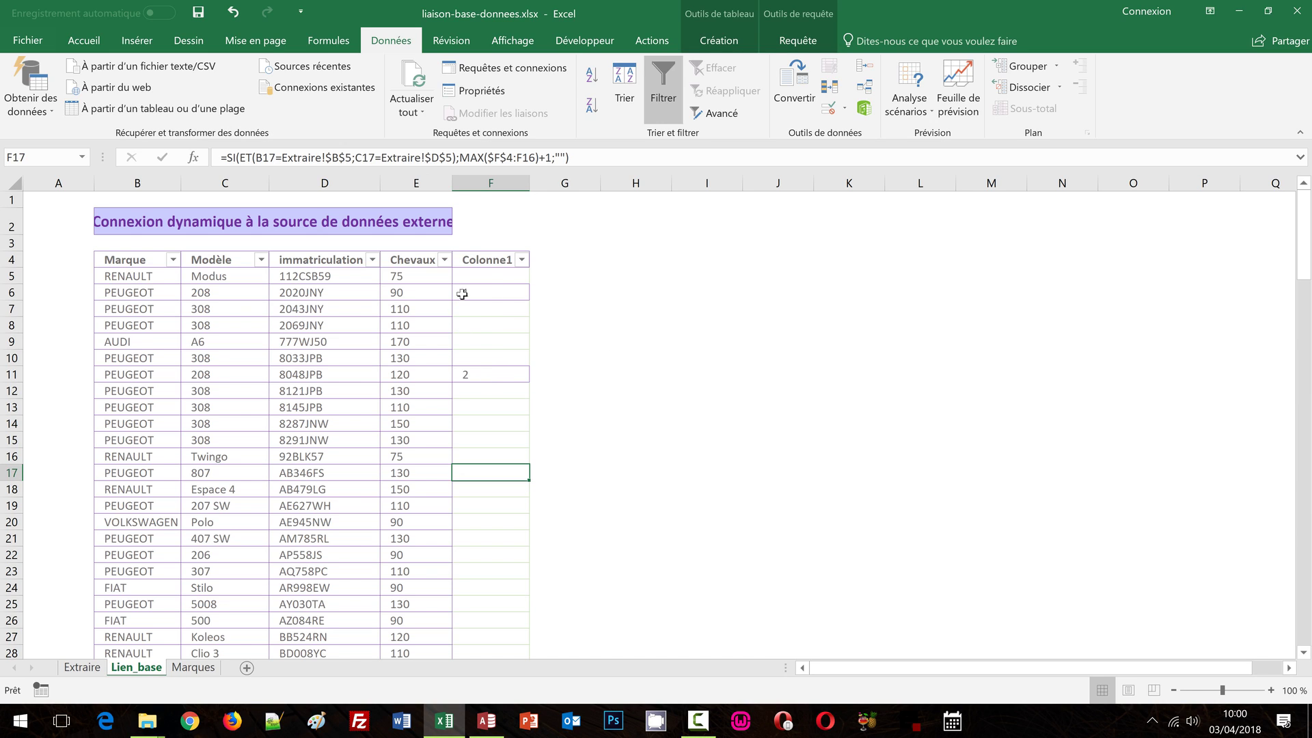
{"action": "scroll", "coordinate": [638, 454], "scroll_direction": "down", "scroll_amount": 4}
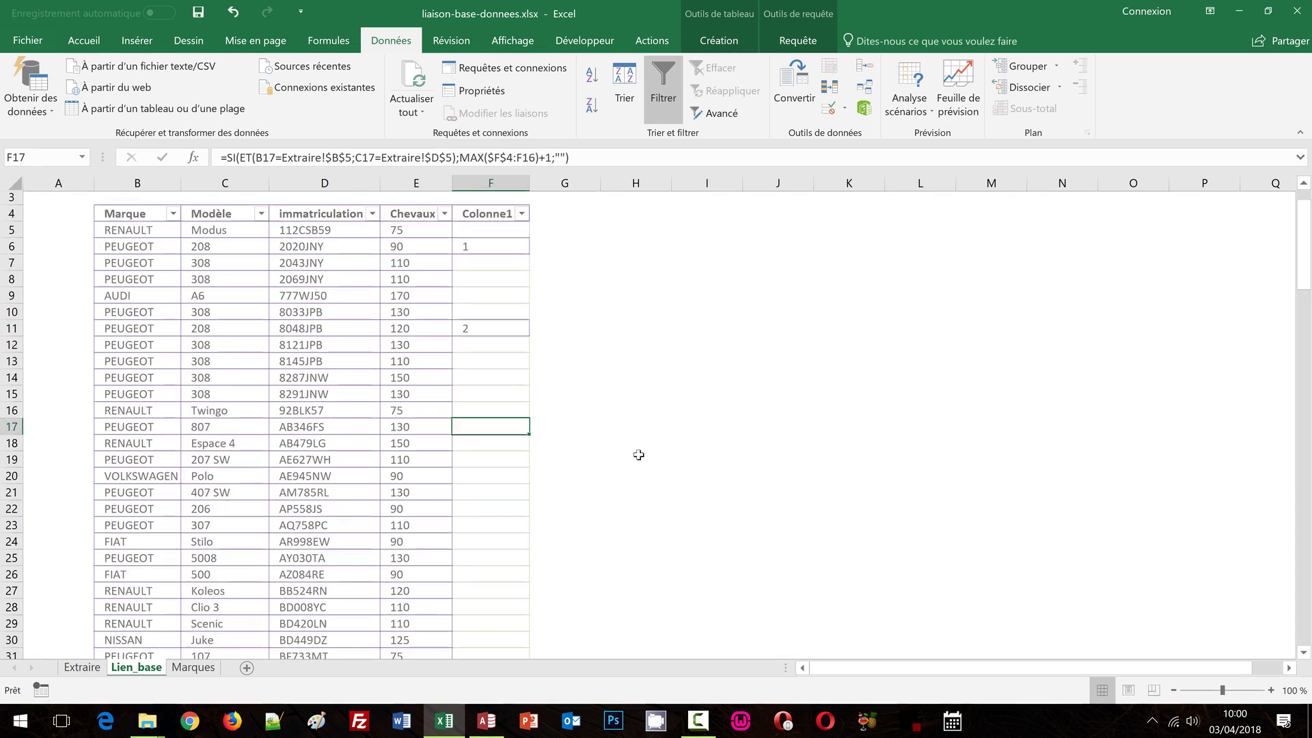
{"action": "scroll", "coordinate": [639, 455], "scroll_direction": "down", "scroll_amount": 4}
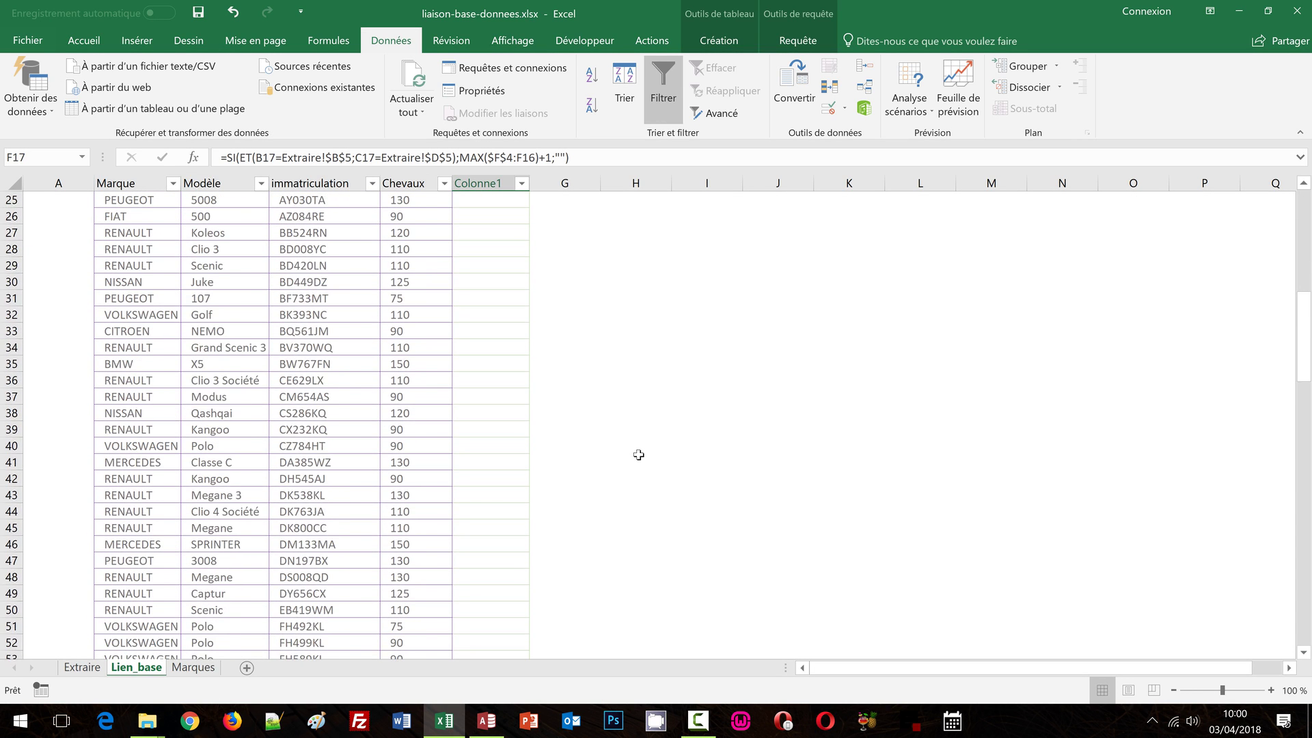
On the Extraire sheet, change the Modèle choice in D5 to 308 for the PEUGEOT brand.
{"action": "scroll", "coordinate": [638, 455], "scroll_direction": "down", "scroll_amount": 6}
{"action": "scroll", "coordinate": [639, 454], "scroll_direction": "up", "scroll_amount": 14}
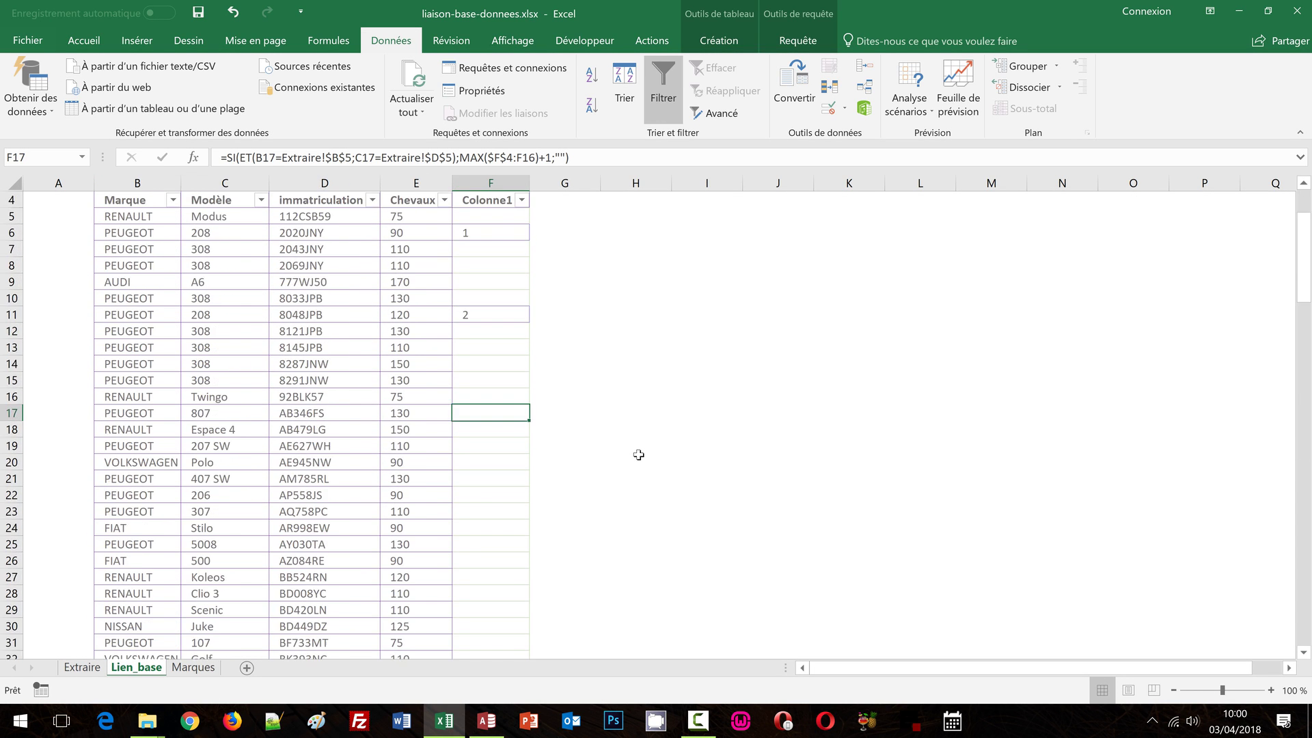
{"action": "left_click", "coordinate": [82, 668]}
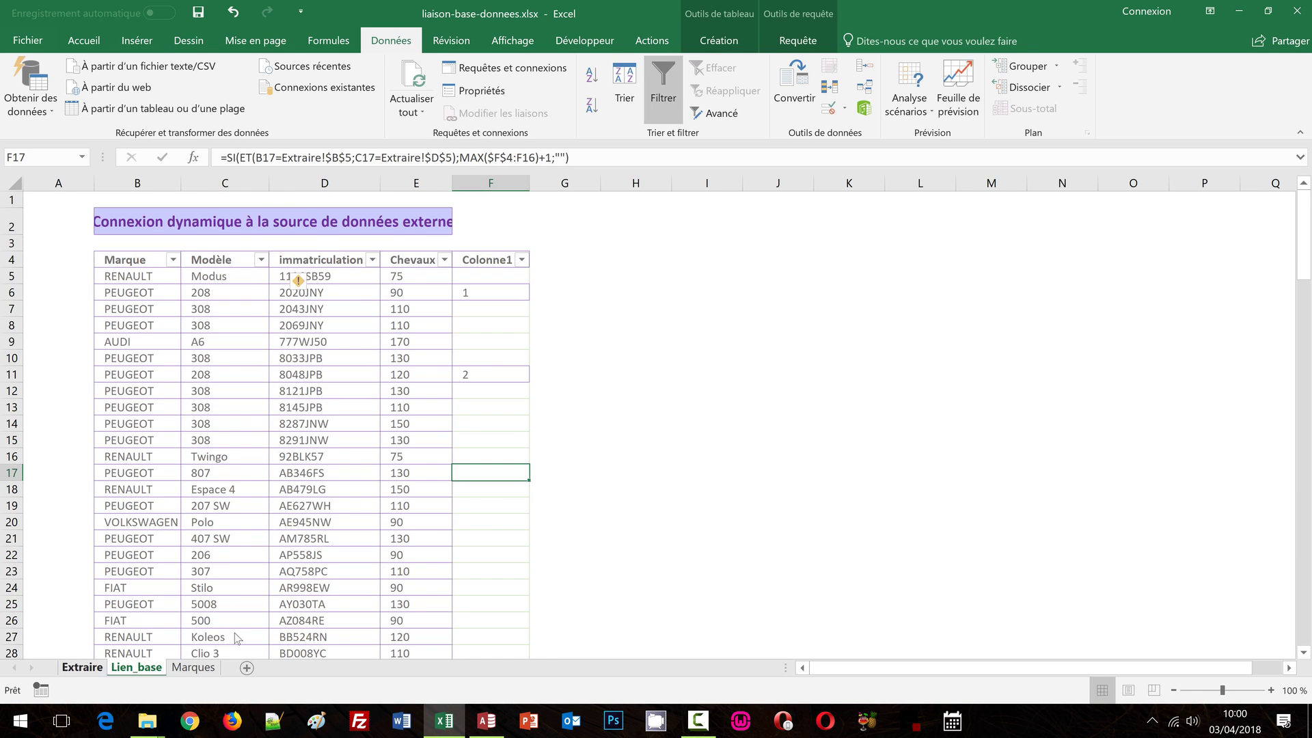
{"action": "left_click", "coordinate": [437, 285]}
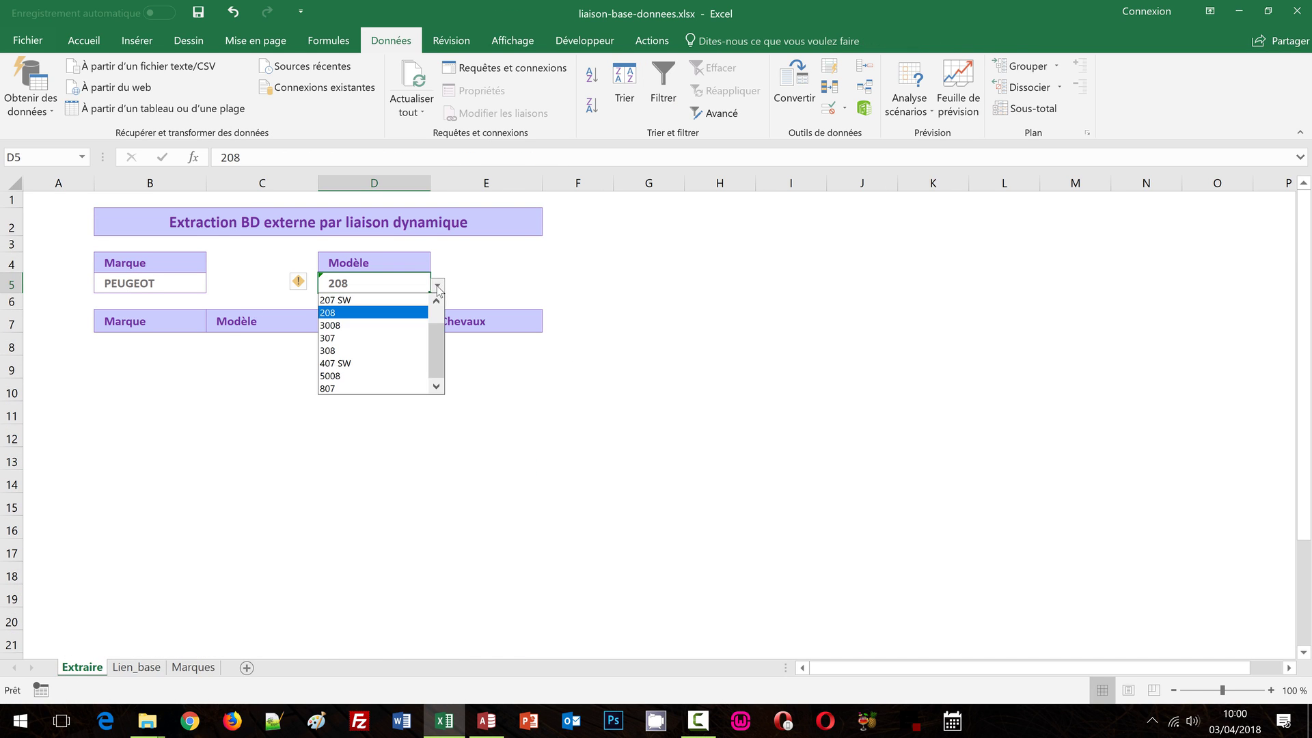
{"action": "left_click", "coordinate": [361, 350]}
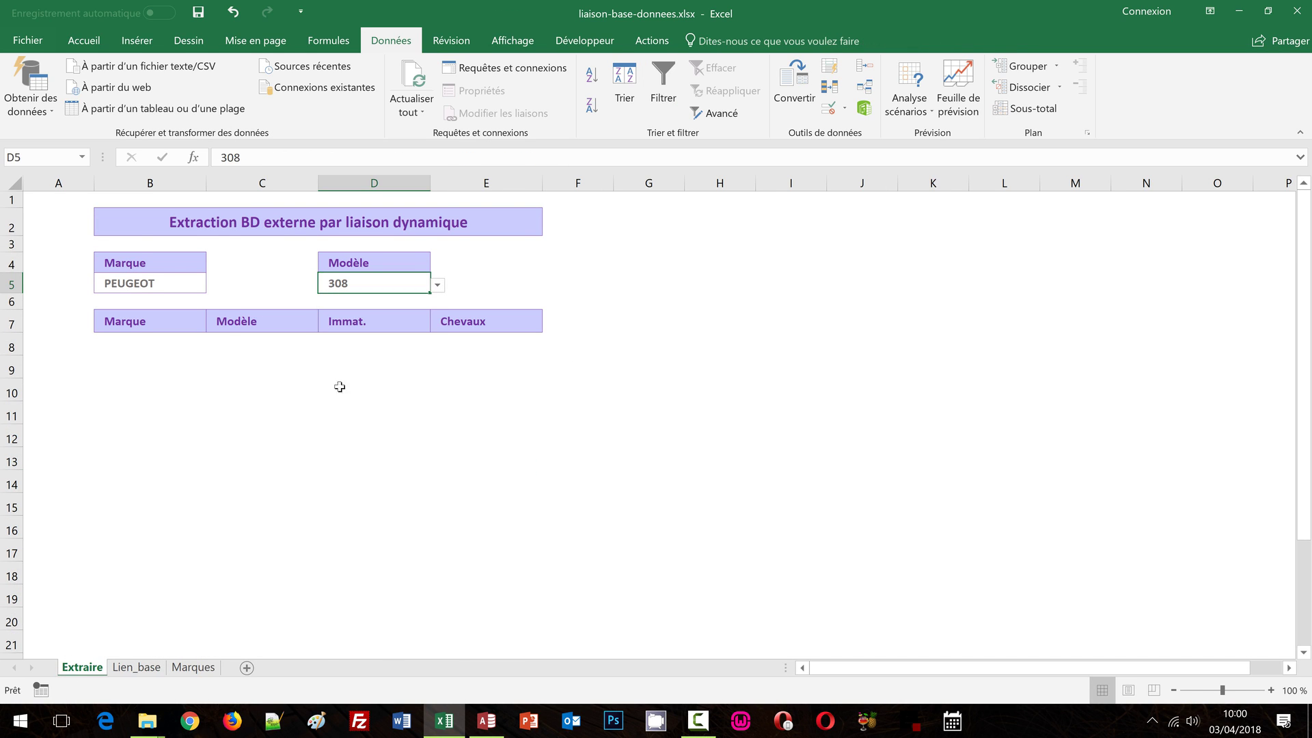
Check the Colonne1 numbering for the PEUGEOT 308 on Lien_base and select cell B8 on the Extraire sheet.
{"action": "left_click", "coordinate": [130, 670]}
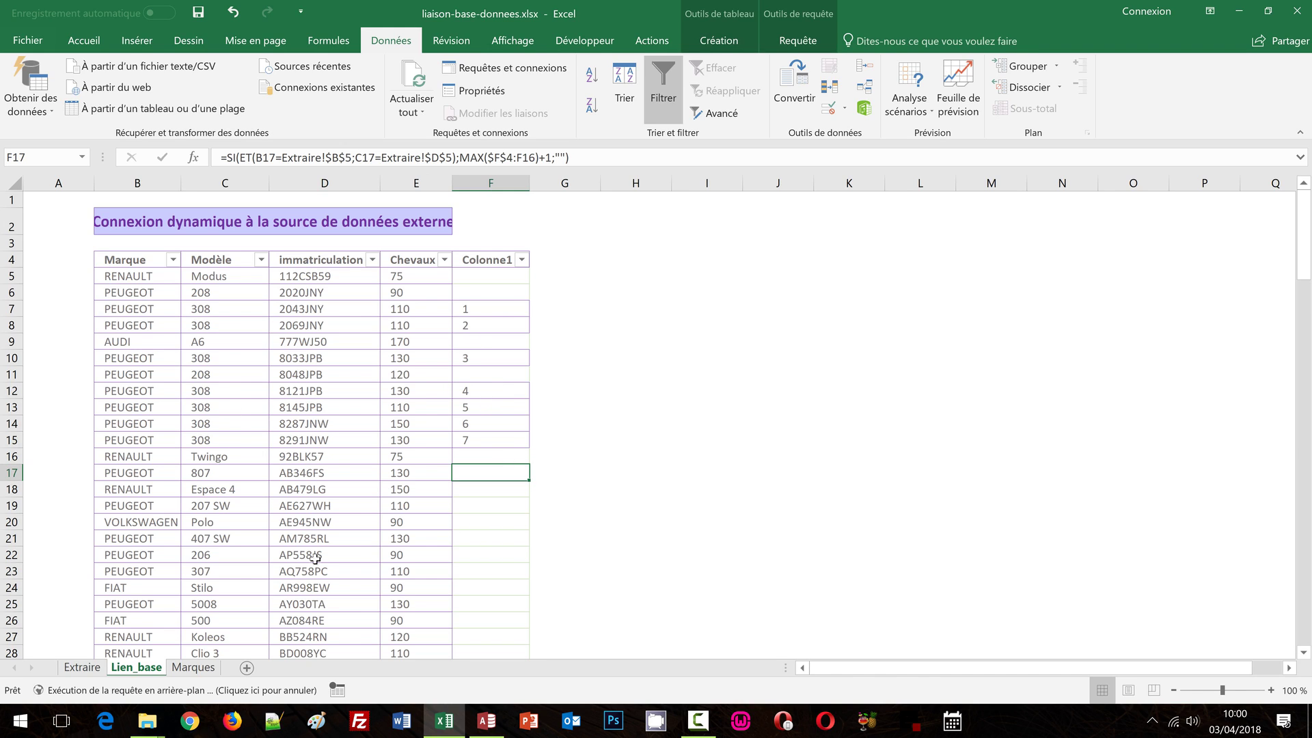
{"action": "left_click", "coordinate": [83, 668]}
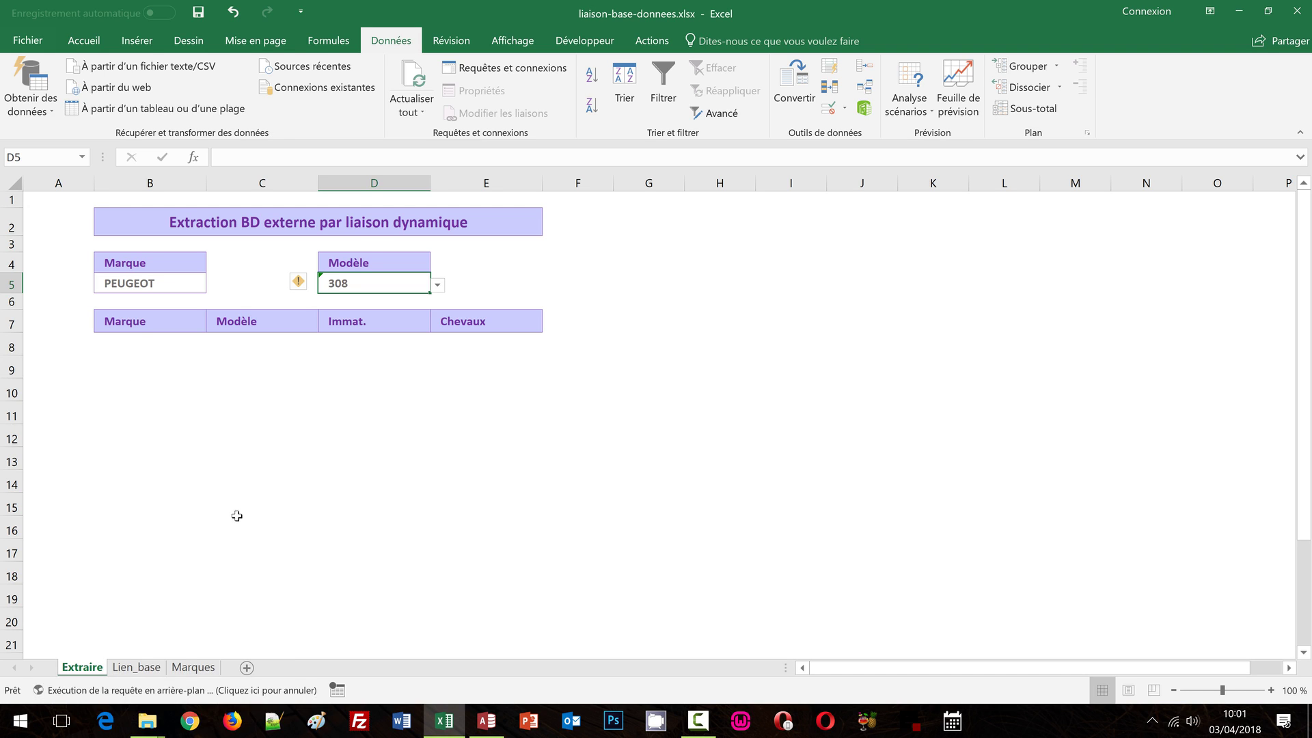
{"action": "left_click", "coordinate": [128, 343]}
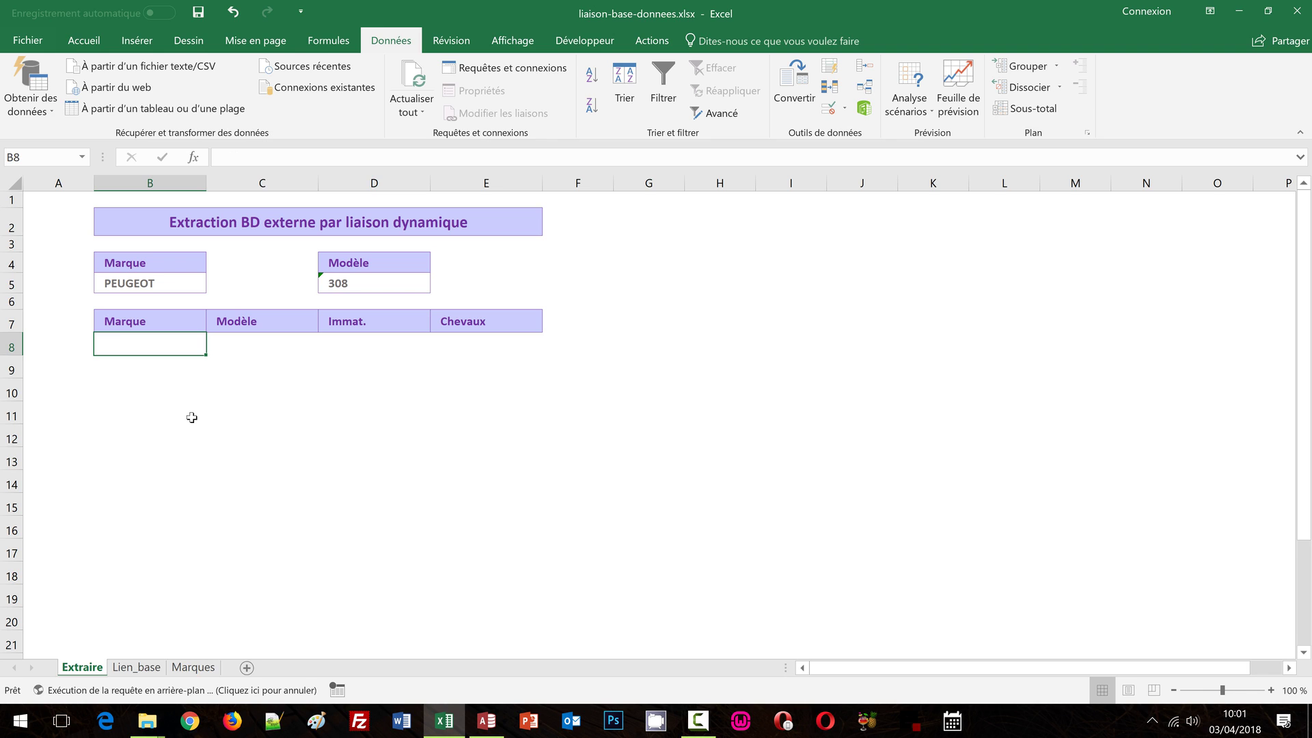
Select all the data of the table on the Lien_base sheet, including Colonne1, and name the range bd.
{"action": "left_click", "coordinate": [142, 669]}
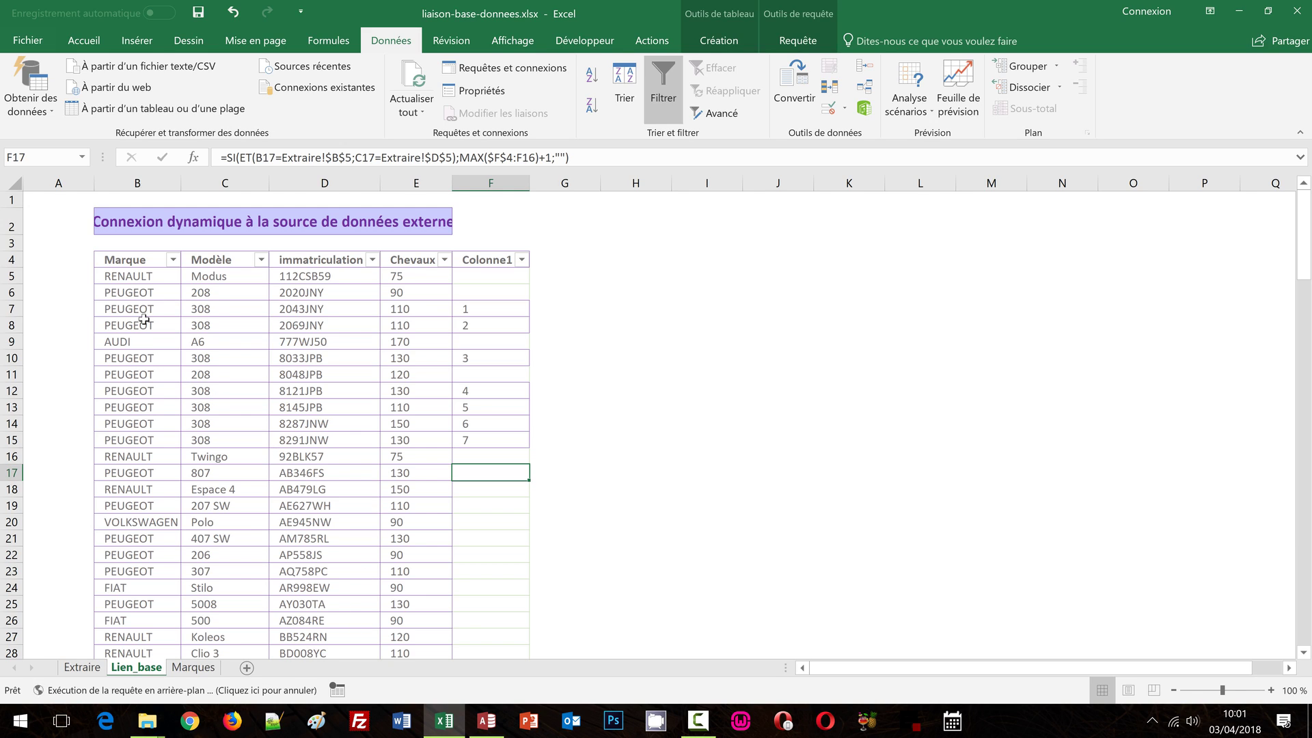
{"action": "left_click", "coordinate": [120, 275]}
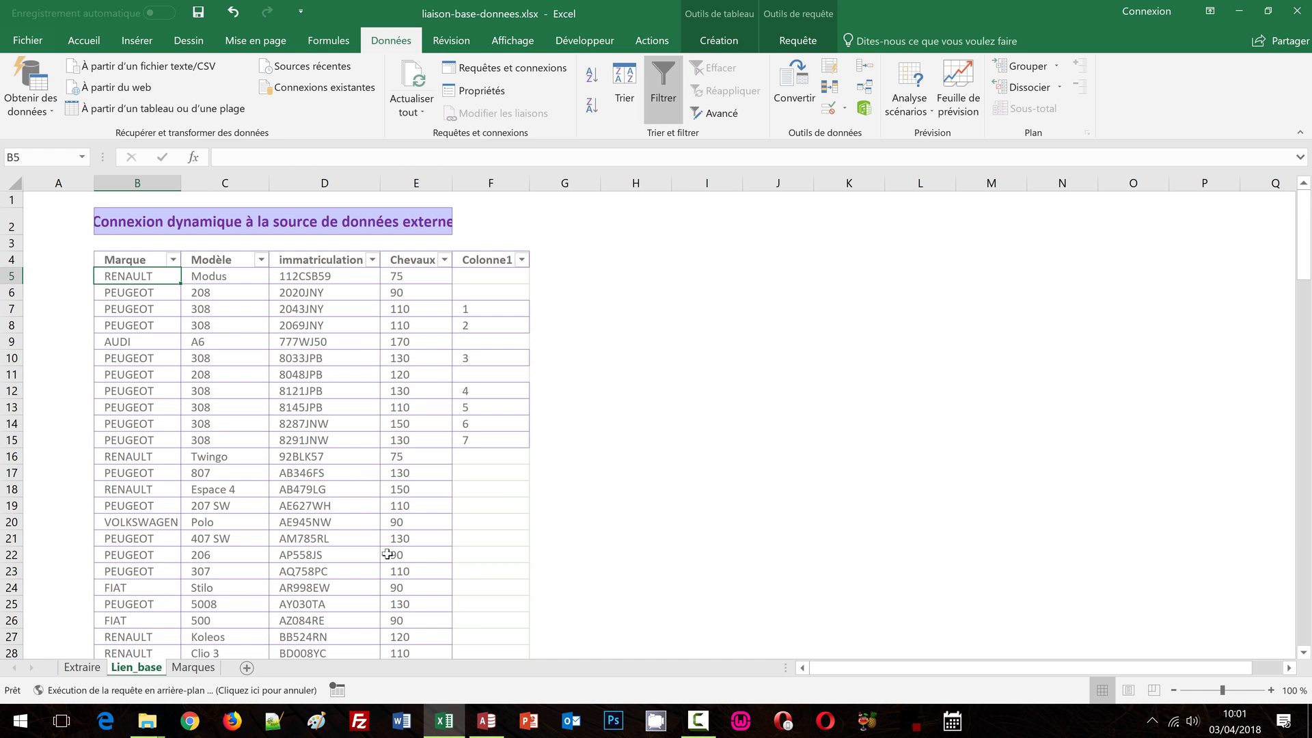
{"action": "scroll", "coordinate": [522, 585], "scroll_direction": "down", "scroll_amount": 5}
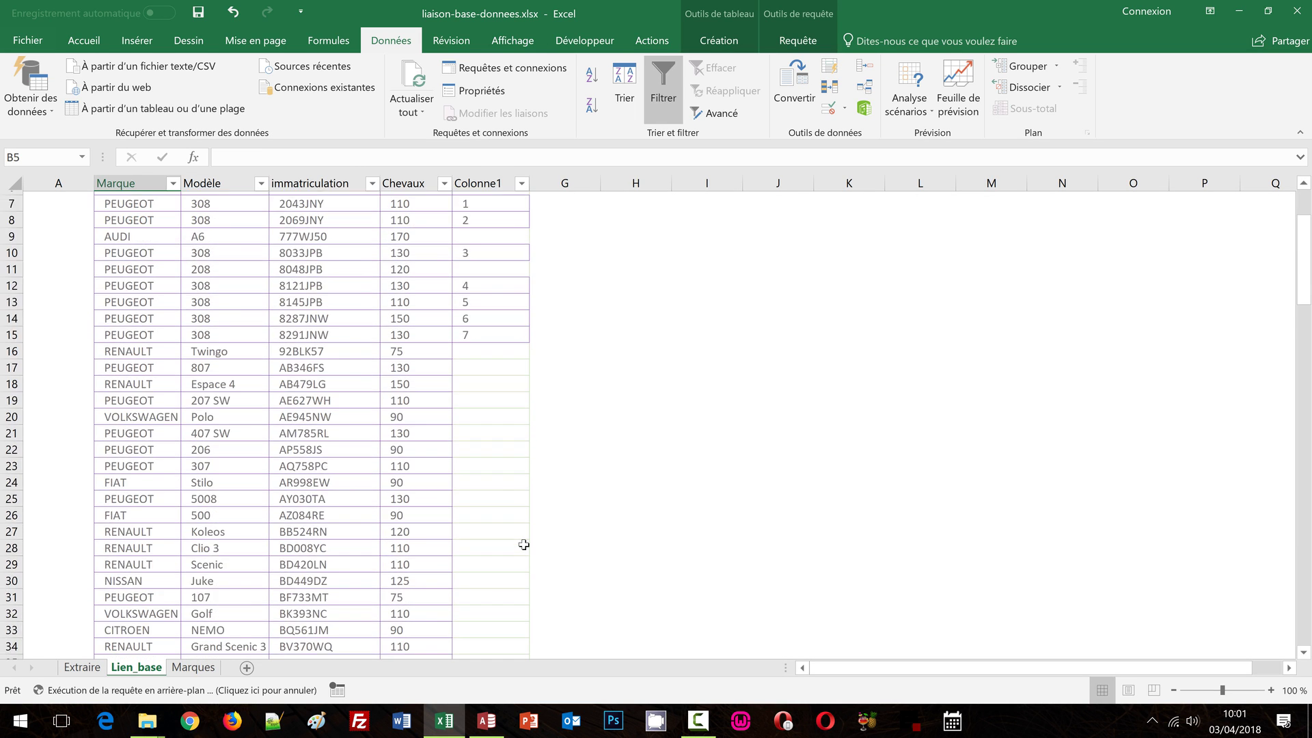
{"action": "scroll", "coordinate": [523, 545], "scroll_direction": "down", "scroll_amount": 9}
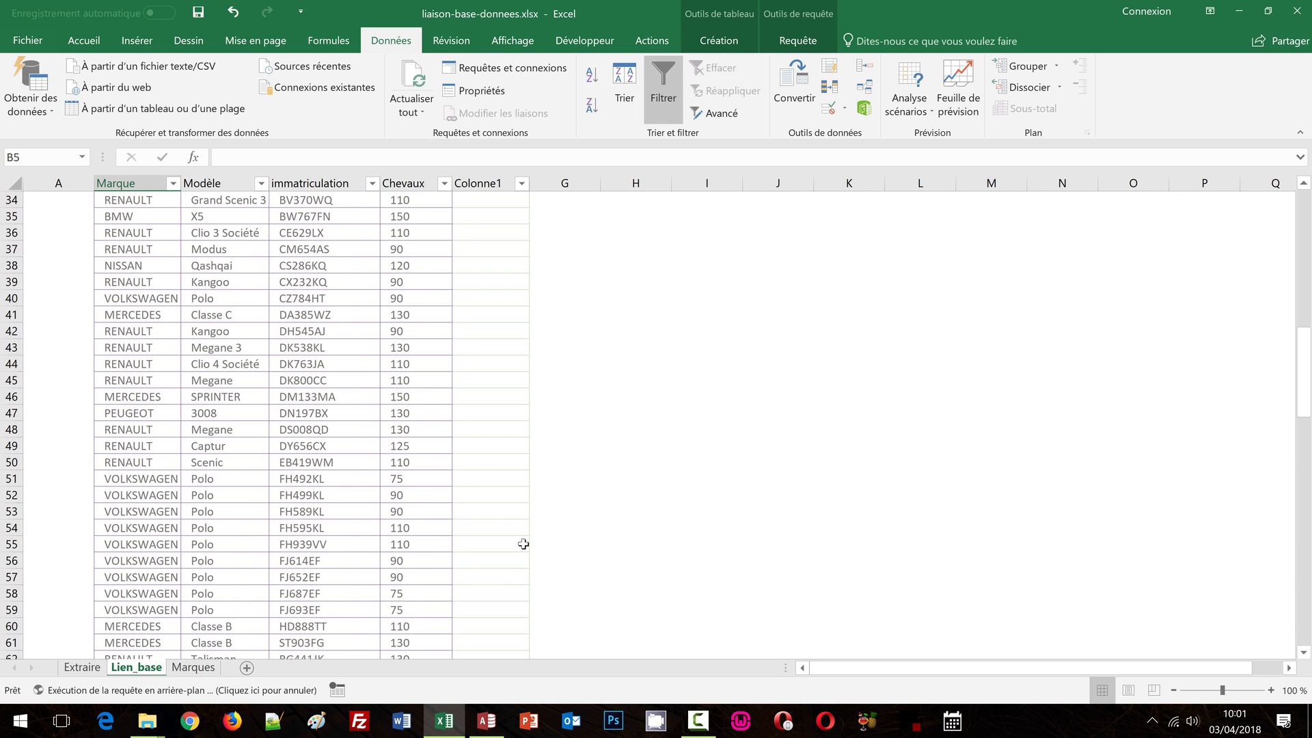
{"action": "left_click", "coordinate": [491, 514]}
{"action": "key", "text": "ctrl+a"}
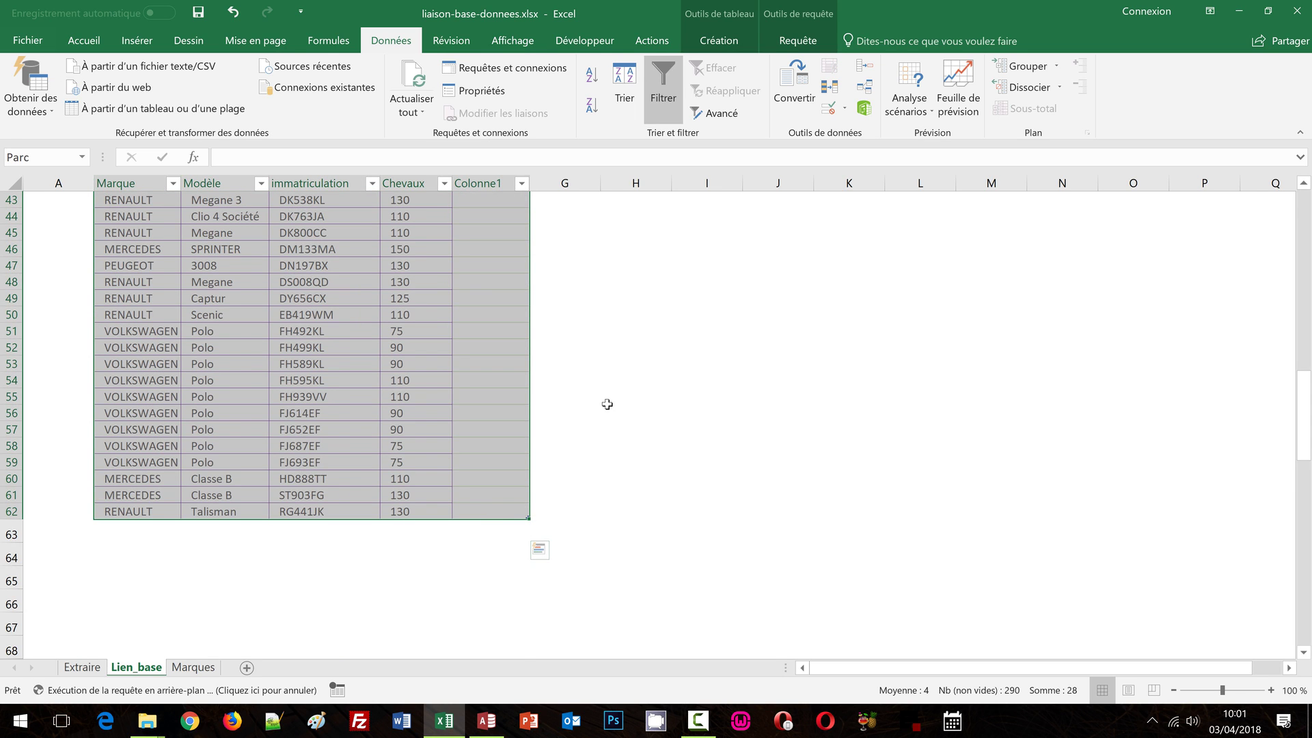
{"action": "scroll", "coordinate": [602, 405], "scroll_direction": "up", "scroll_amount": 5}
{"action": "scroll", "coordinate": [606, 404], "scroll_direction": "up", "scroll_amount": 9}
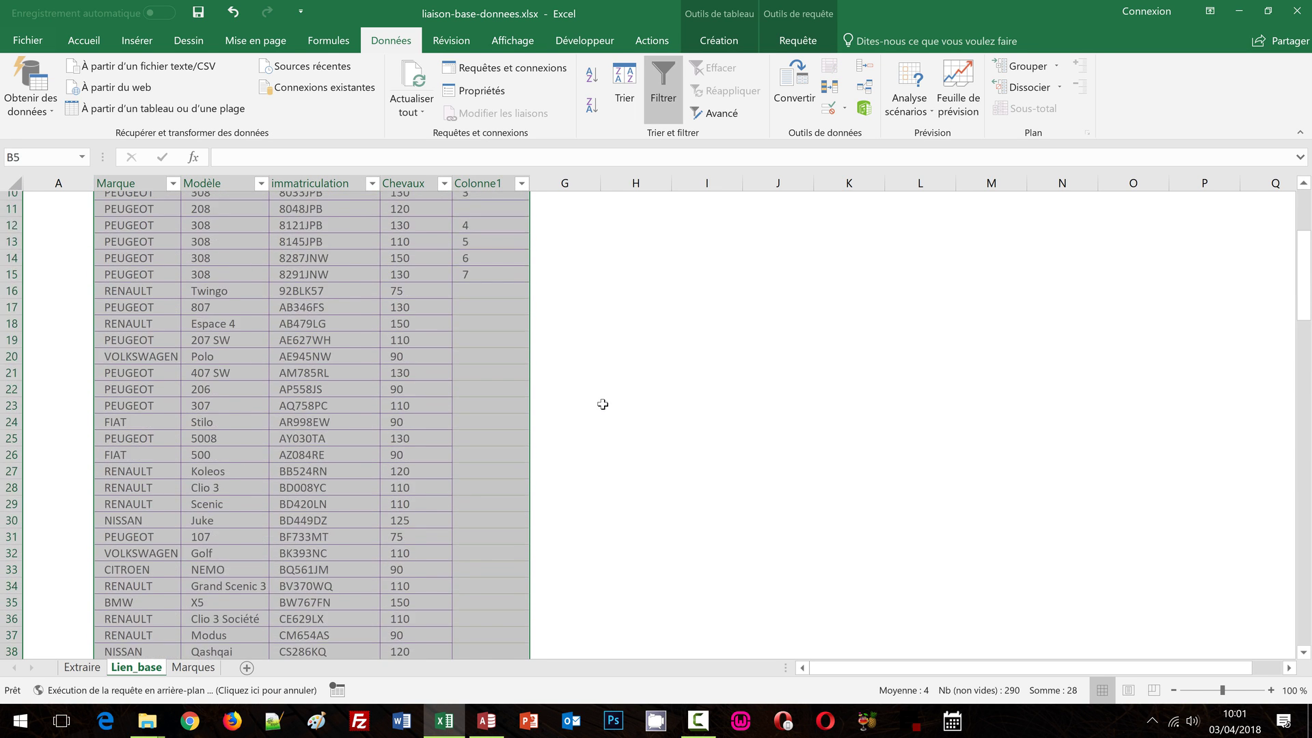
{"action": "left_click", "coordinate": [41, 157]}
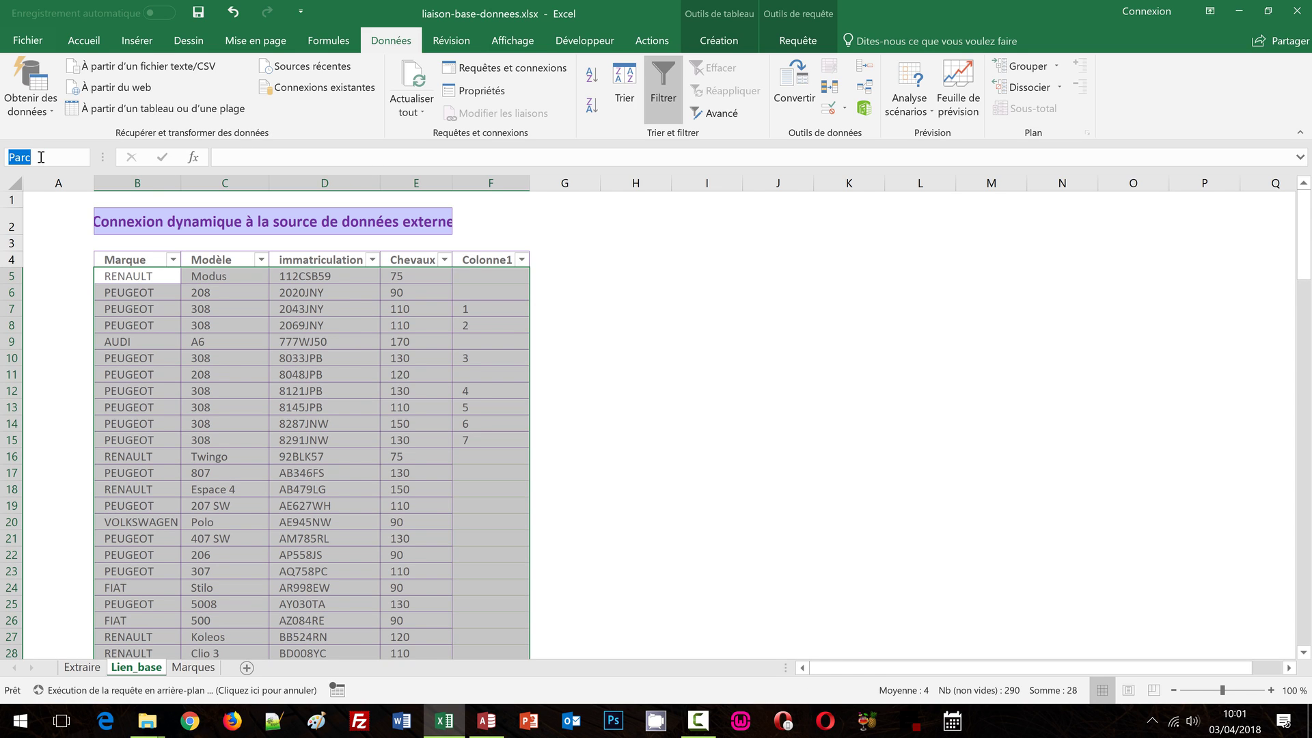
{"action": "type", "text": "bd"}
{"action": "key", "text": "Escape"}
Check in the name manager which table the name bd refers to.
{"action": "left_click", "coordinate": [339, 41]}
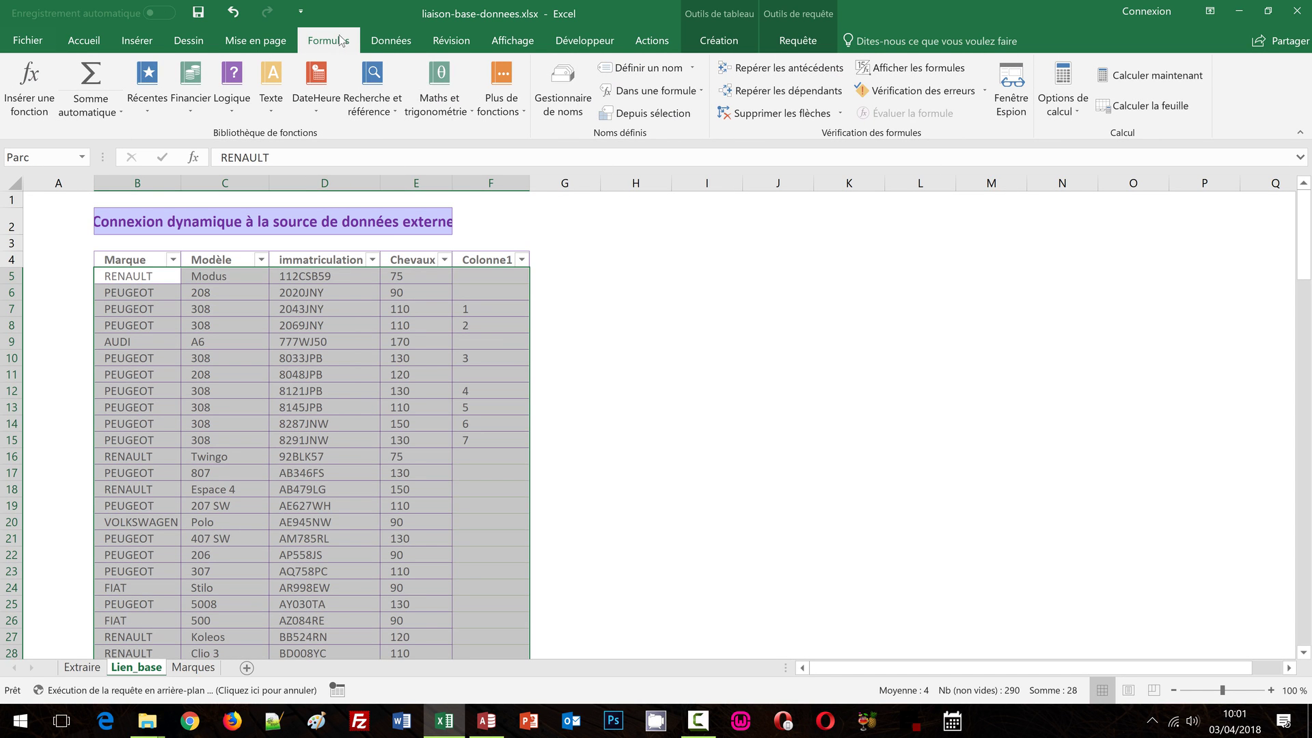
{"action": "left_click", "coordinate": [563, 95]}
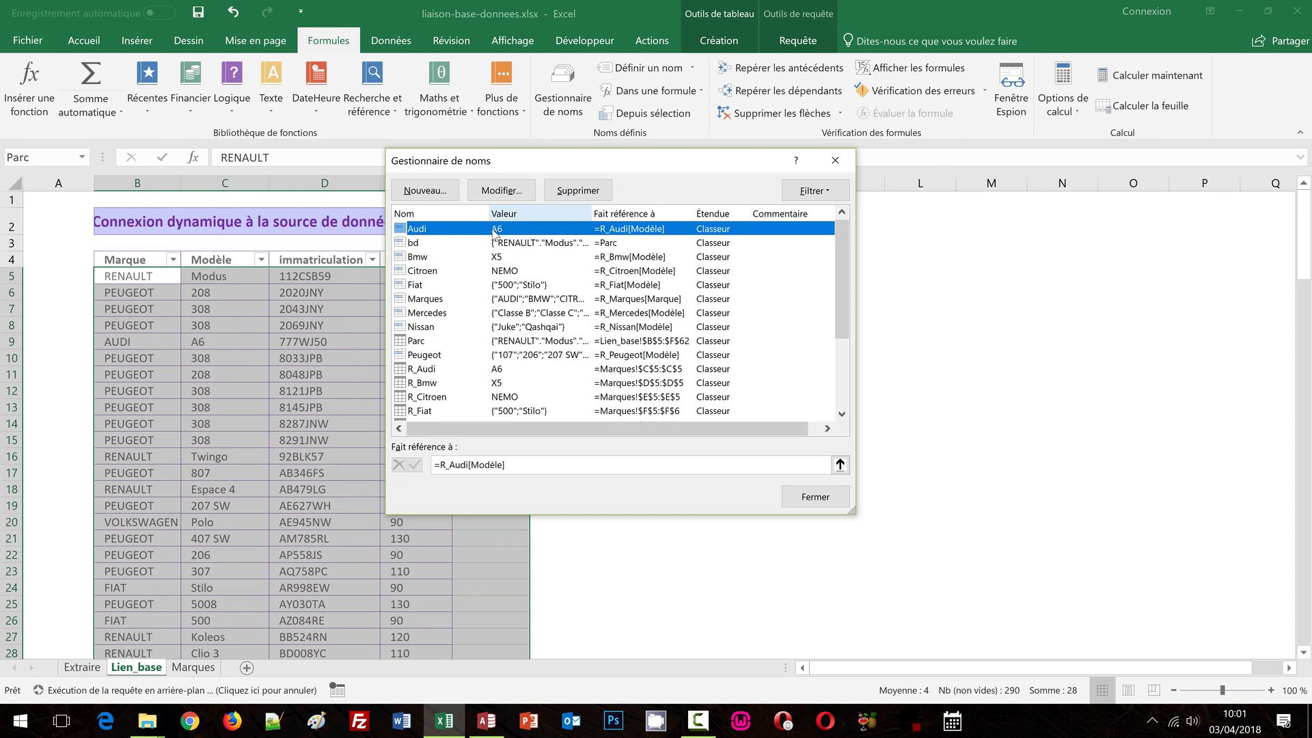
{"action": "left_click", "coordinate": [415, 244]}
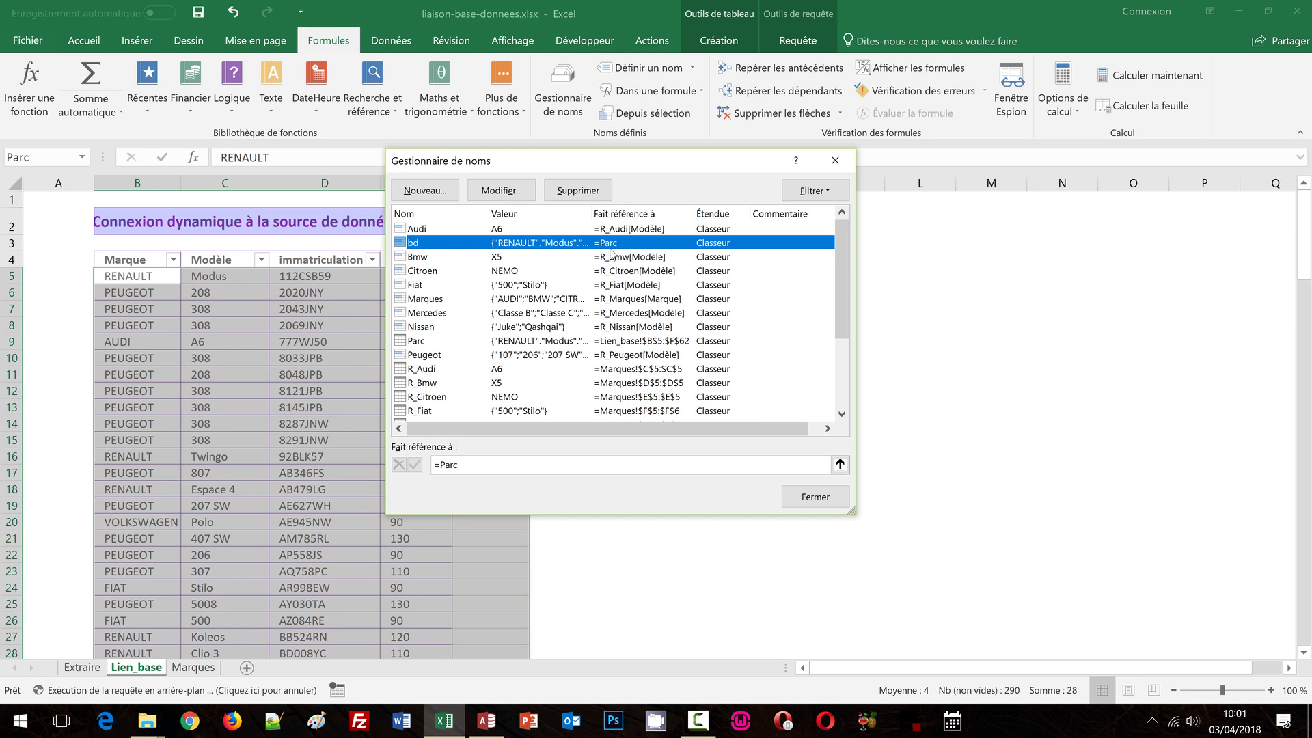
{"action": "left_click", "coordinate": [815, 499]}
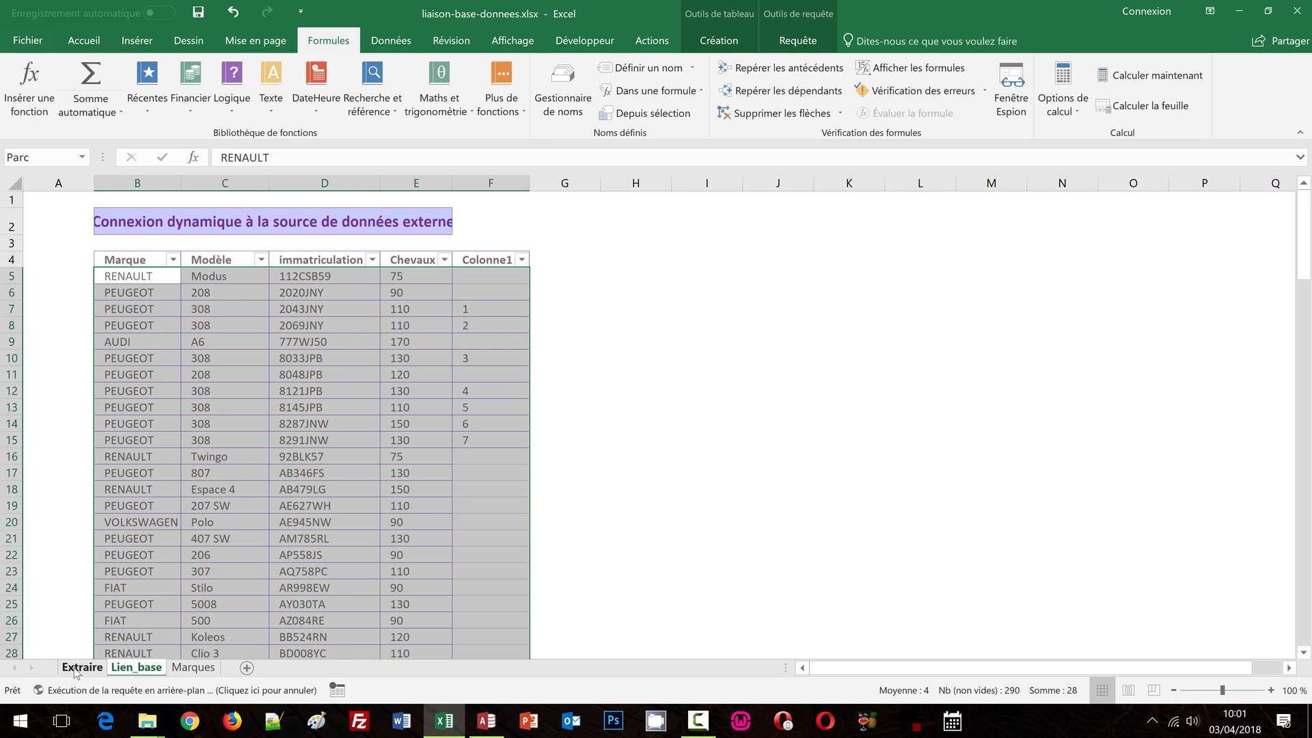
In cell B8 of the Extraire sheet, begin the formula =SIERREUR(INDEX( with the named range bd as the array.
{"action": "left_click", "coordinate": [80, 668]}
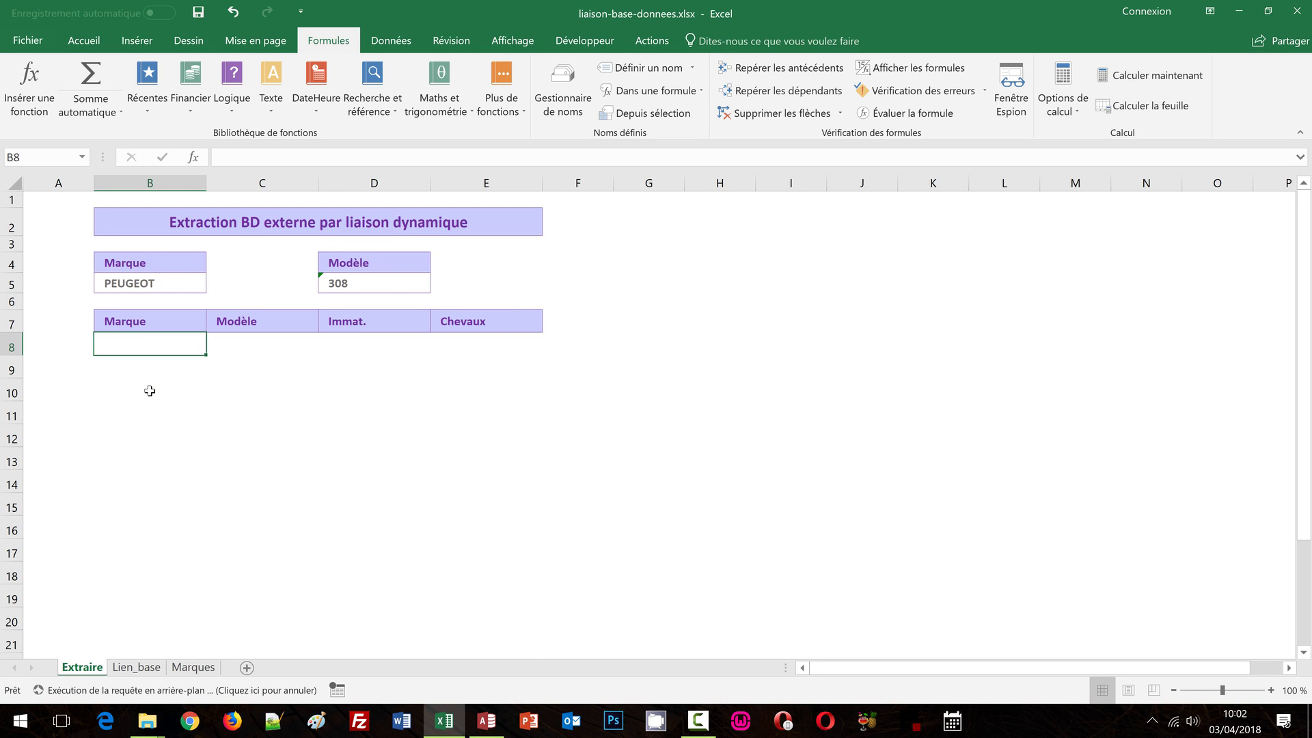
{"action": "type", "text": "="}
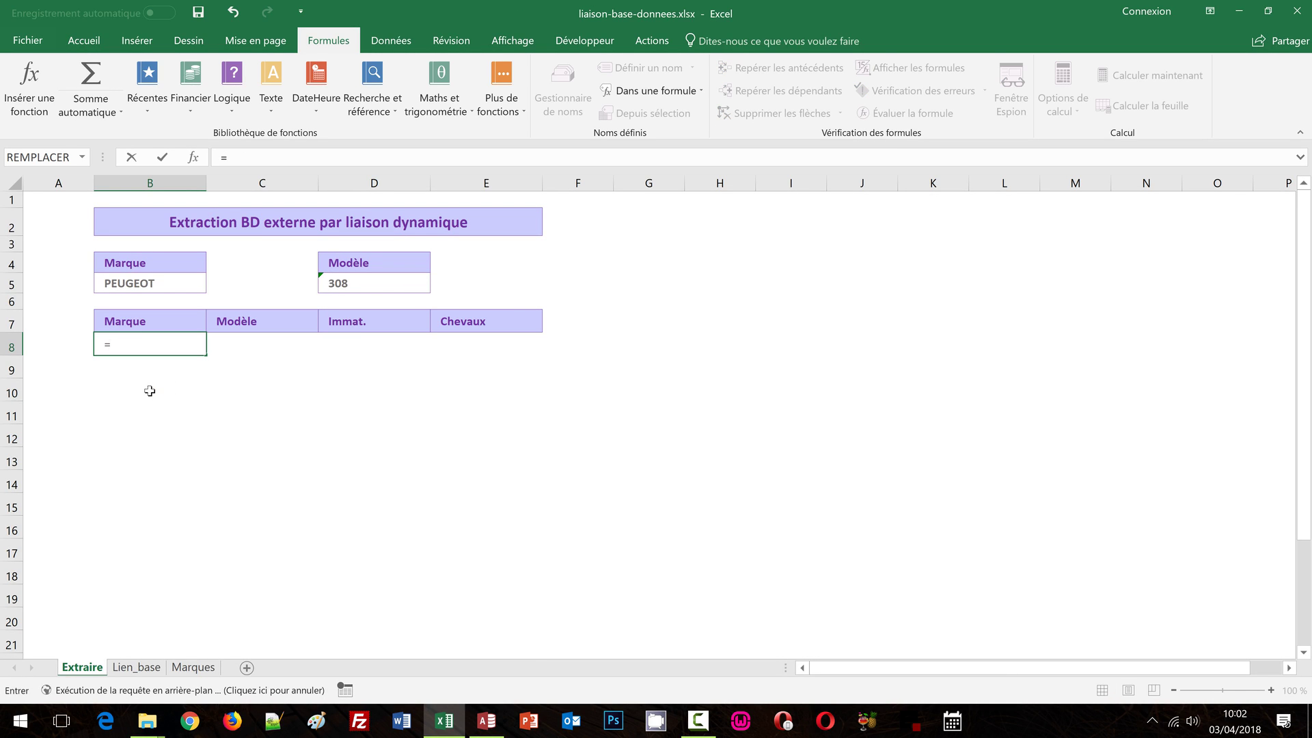
{"action": "type", "text": "sierre"}
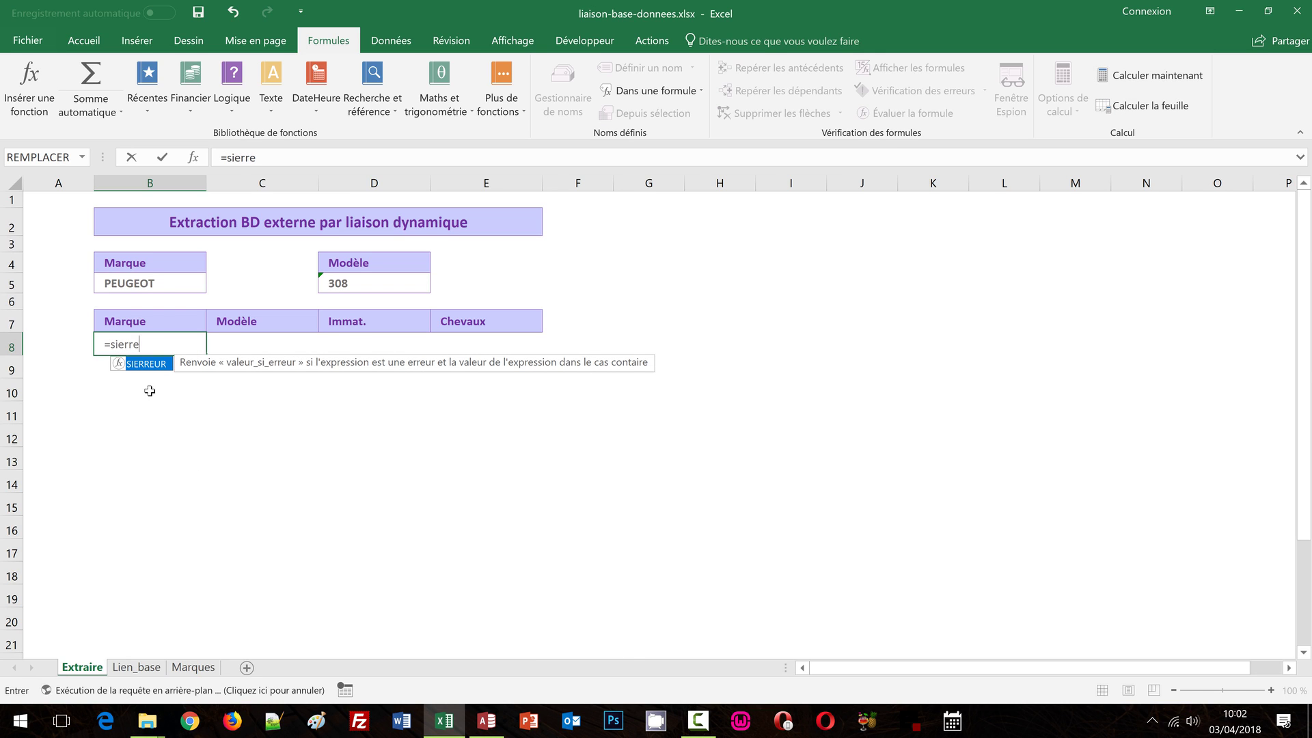
{"action": "type", "text": "ur("}
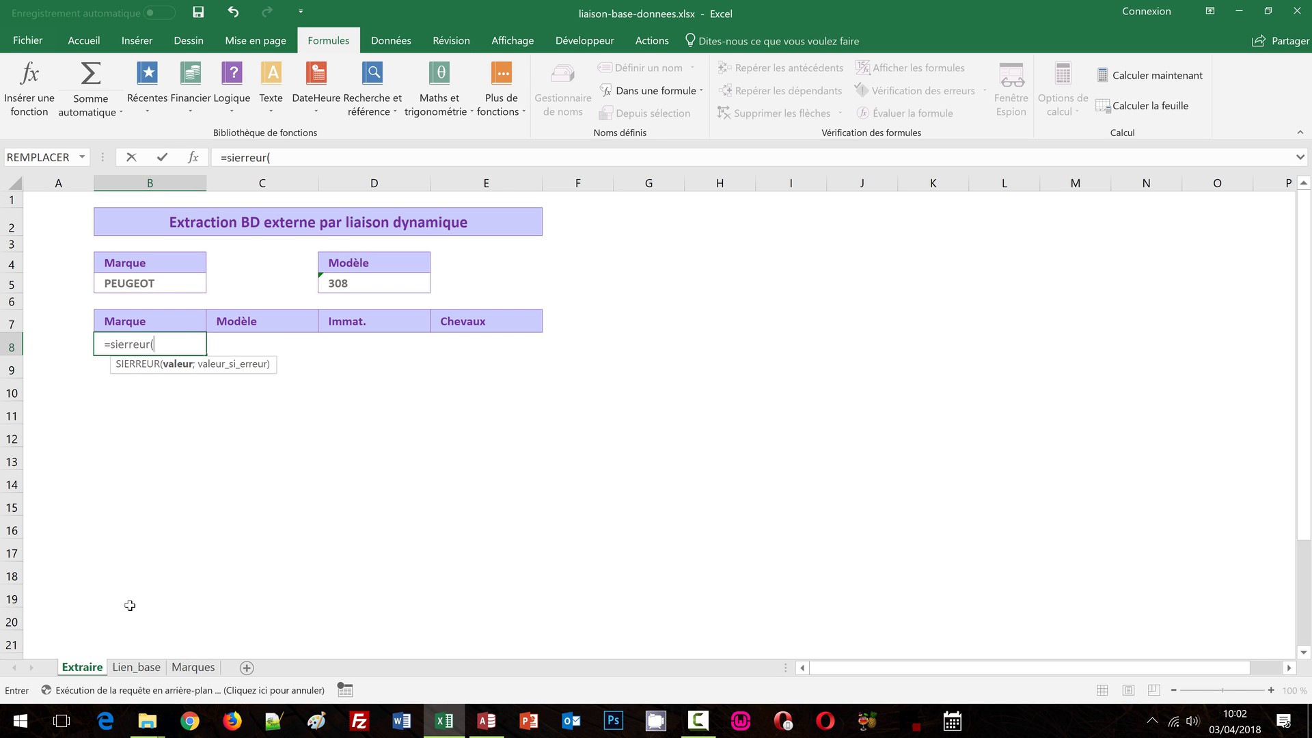
{"action": "type", "text": "inde"}
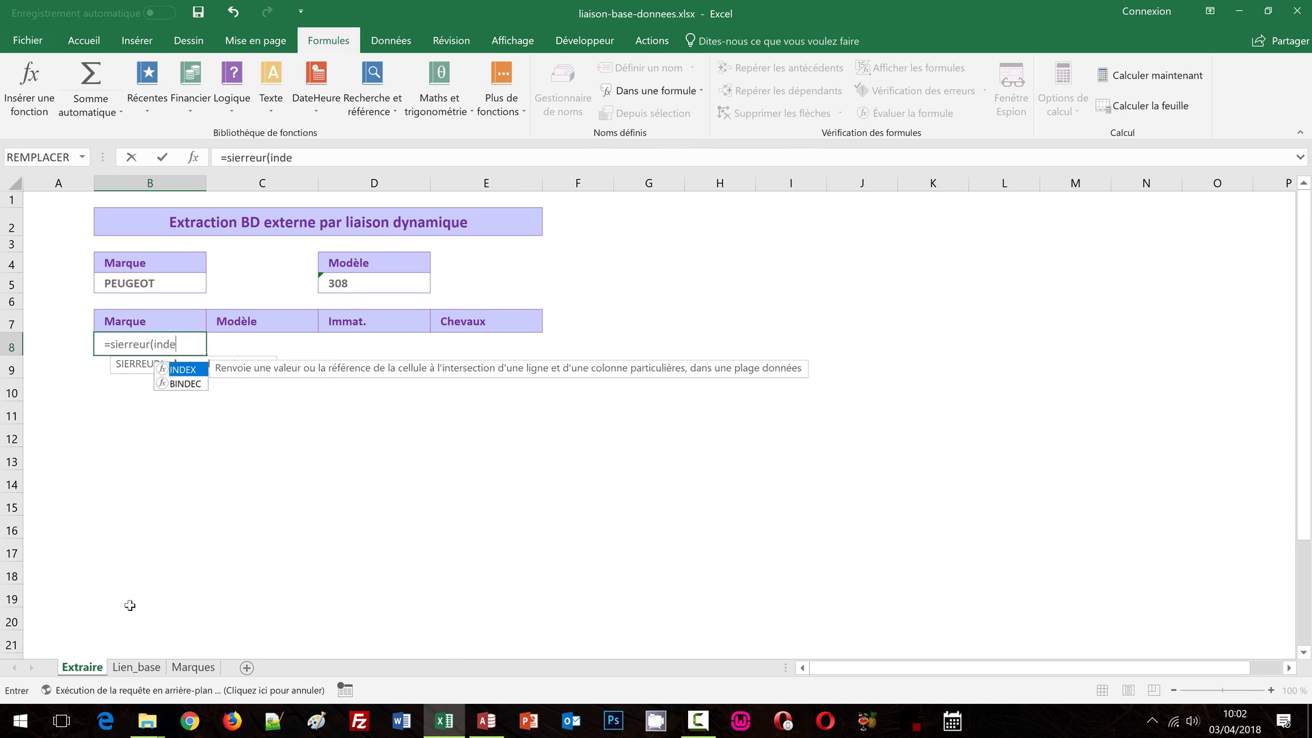
{"action": "type", "text": "x"}
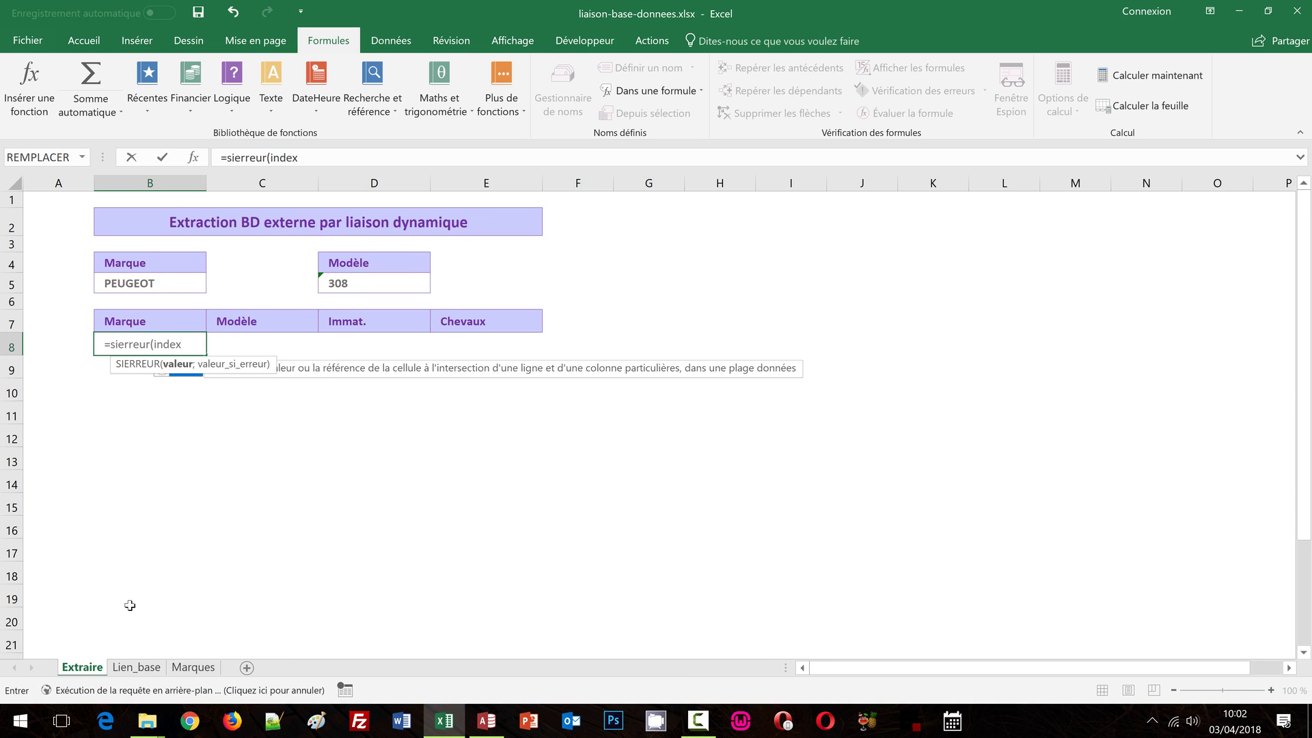
{"action": "type", "text": "("}
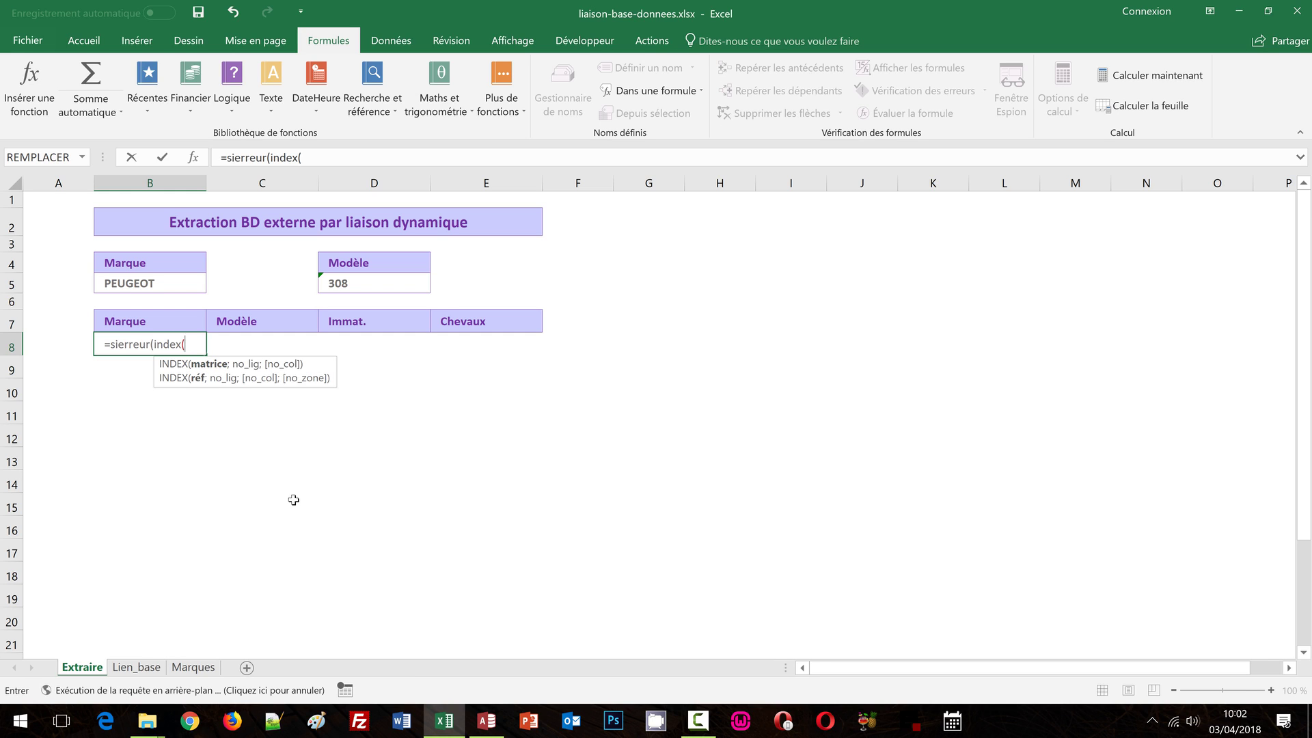
{"action": "type", "text": "bd"}
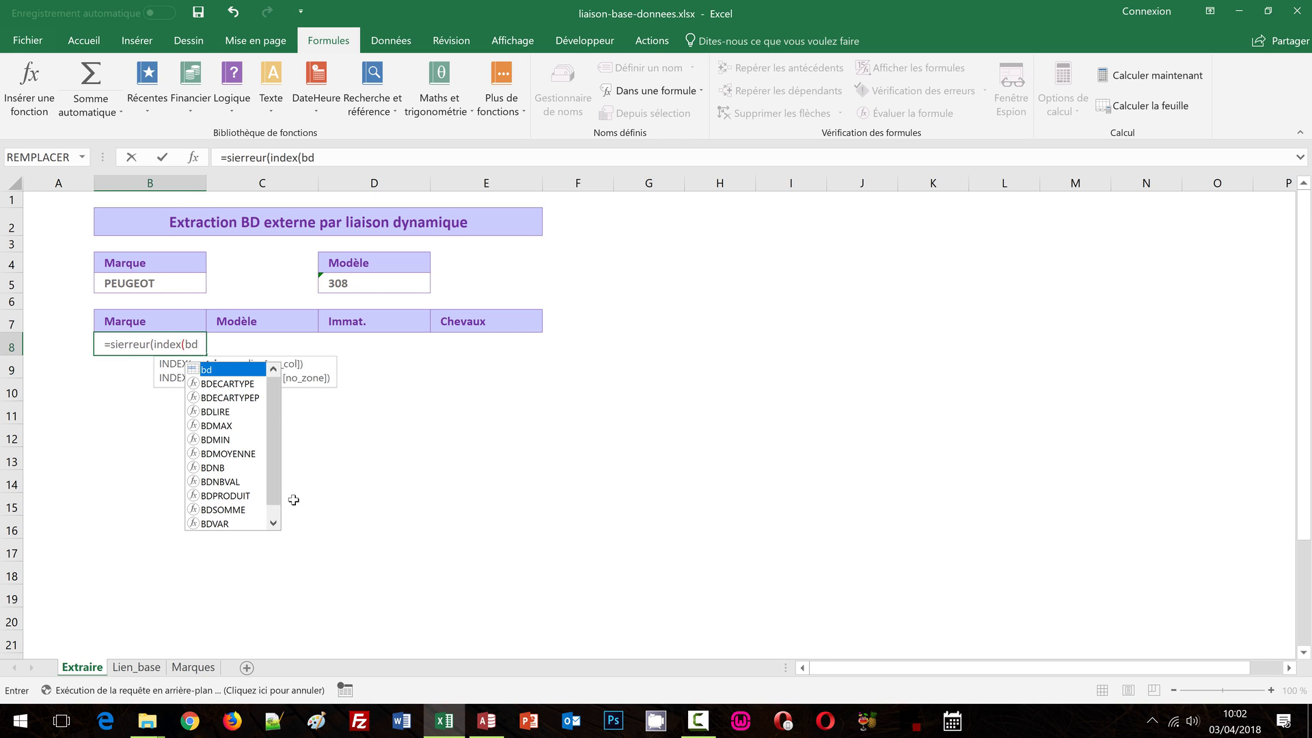
{"action": "double_click", "coordinate": [217, 371]}
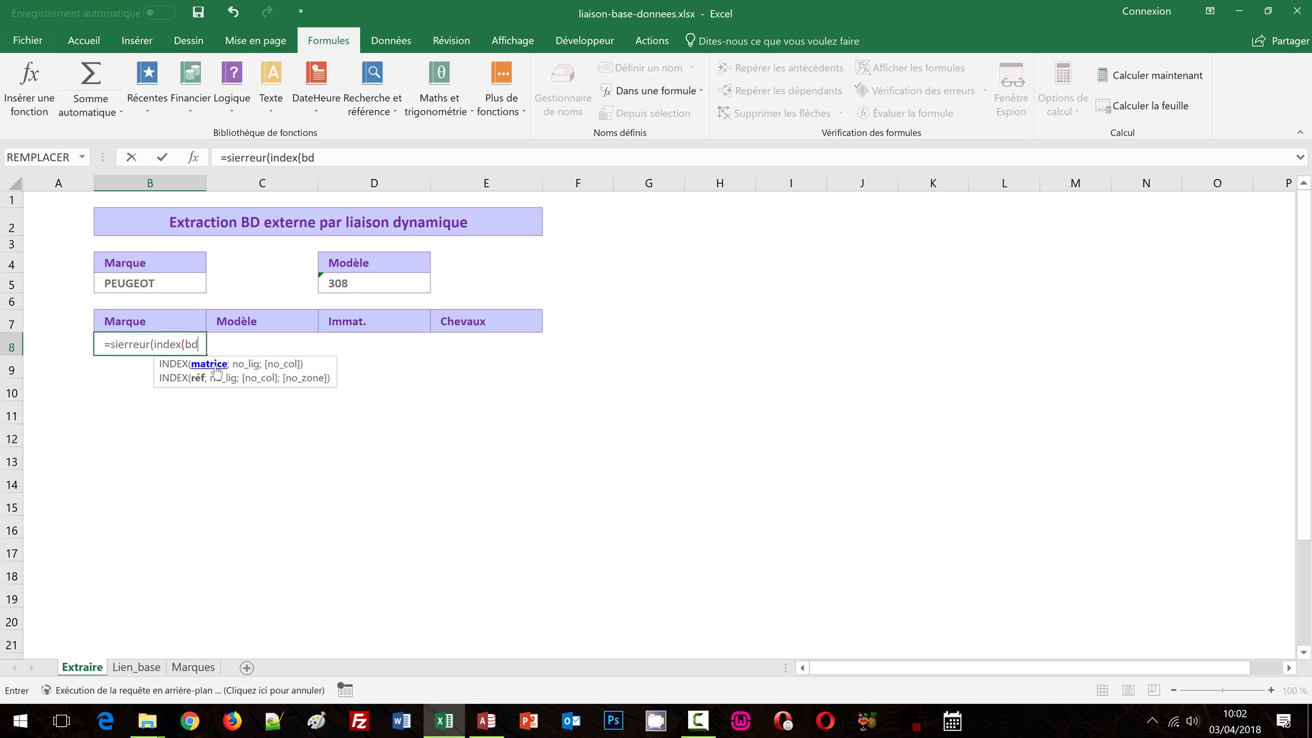
Continue the B8 formula with EQUIV as INDEX's row argument, using LIGNE(A1) as the lookup value.
{"action": "type", "text": ";"}
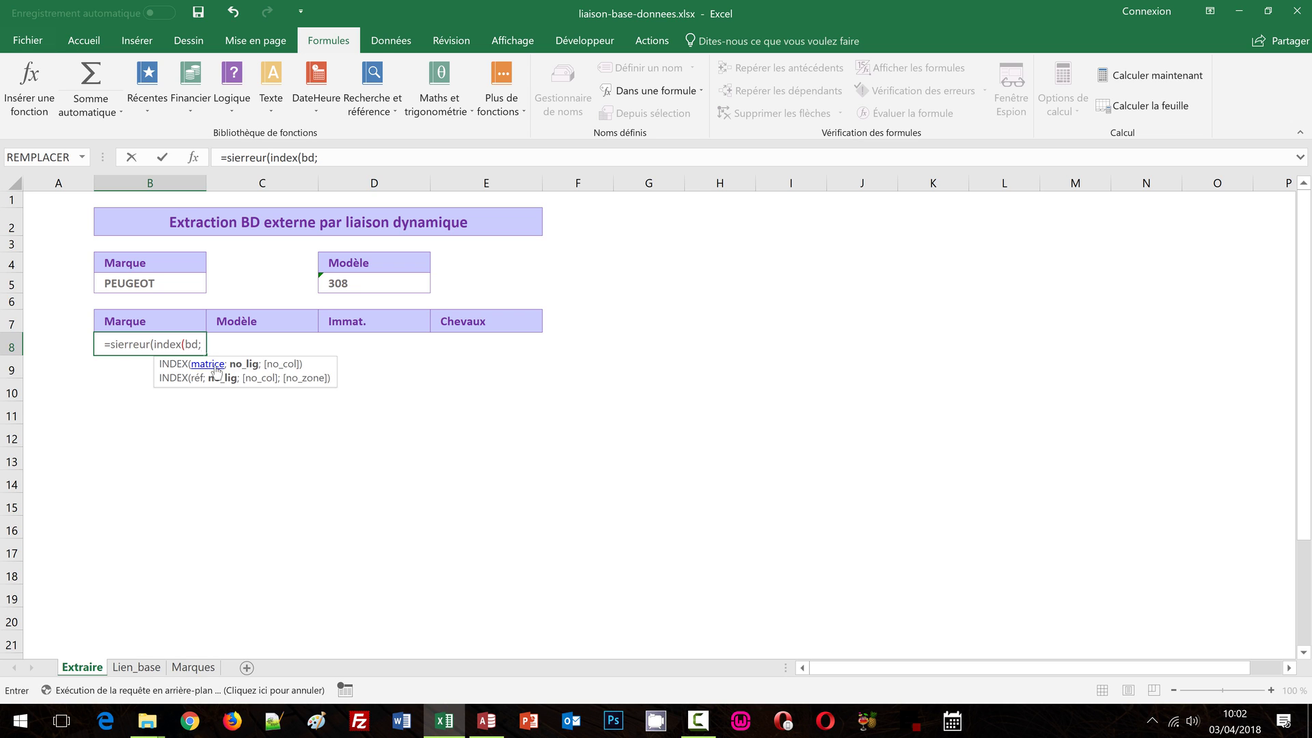
{"action": "type", "text": "equ"}
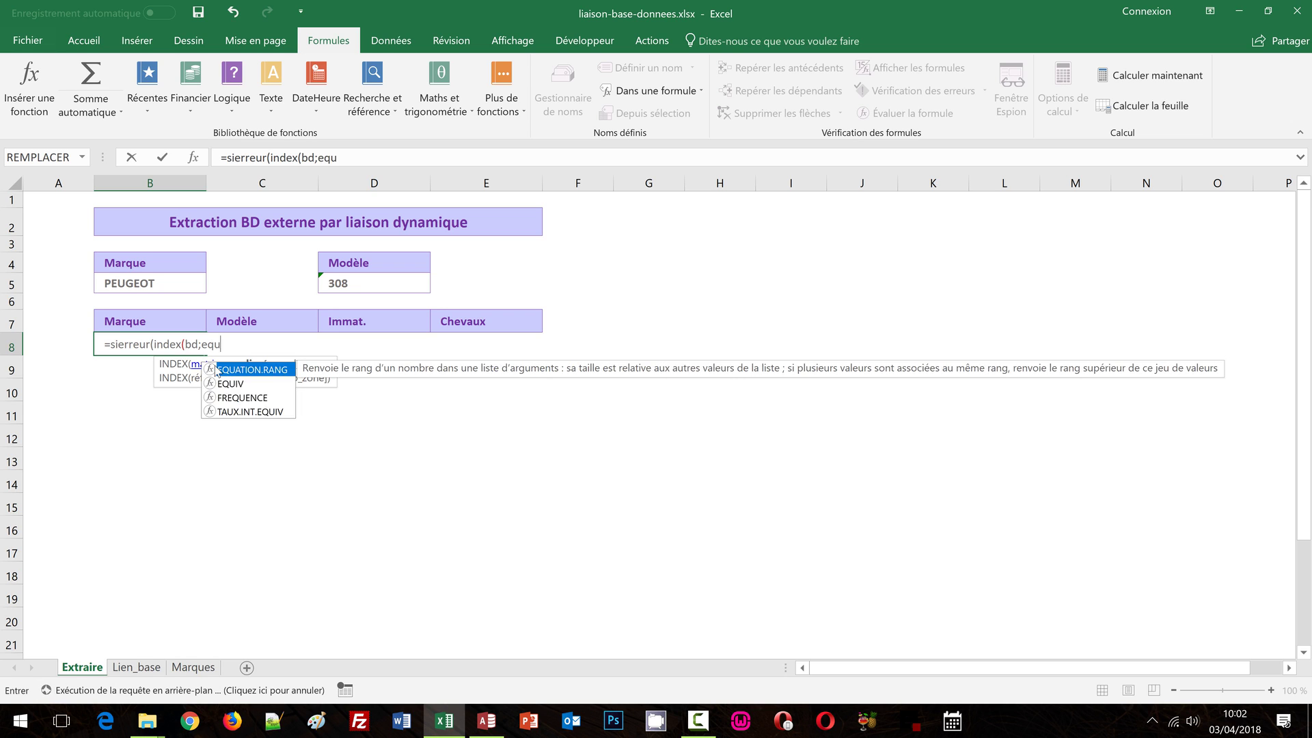
{"action": "type", "text": "iv"}
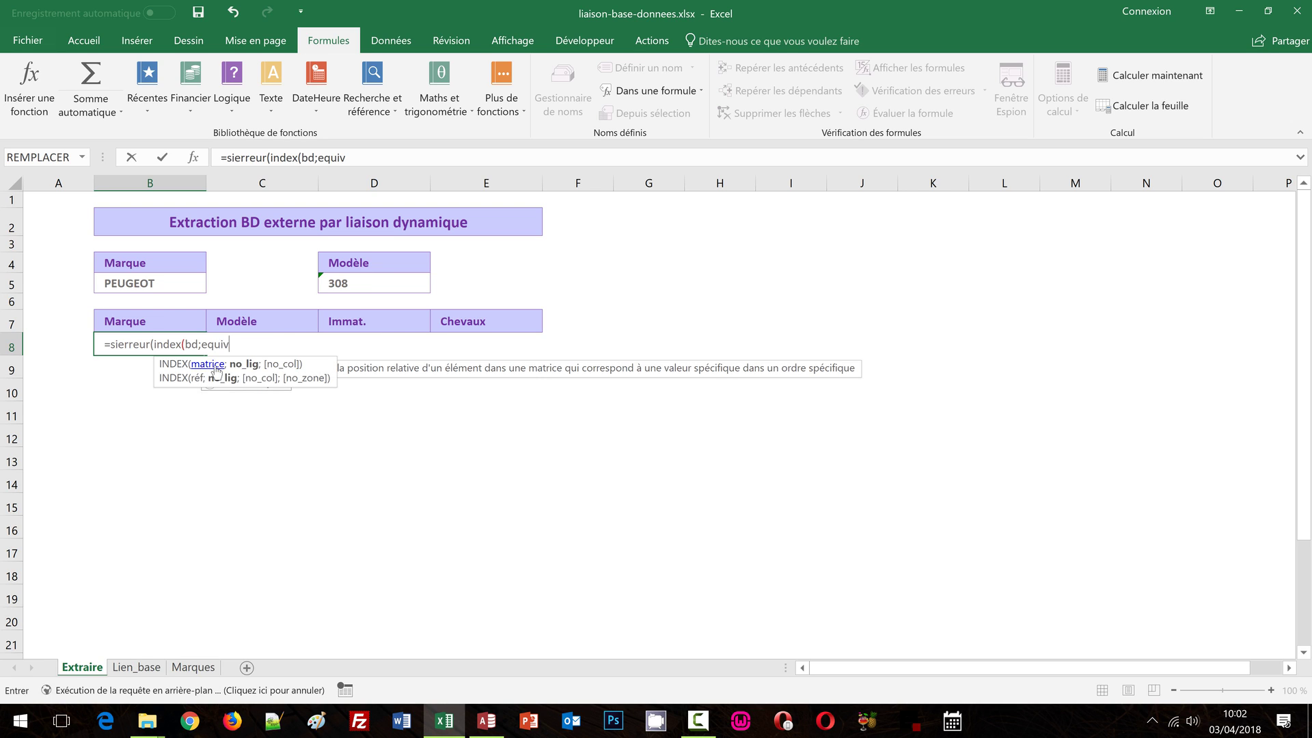
{"action": "type", "text": "("}
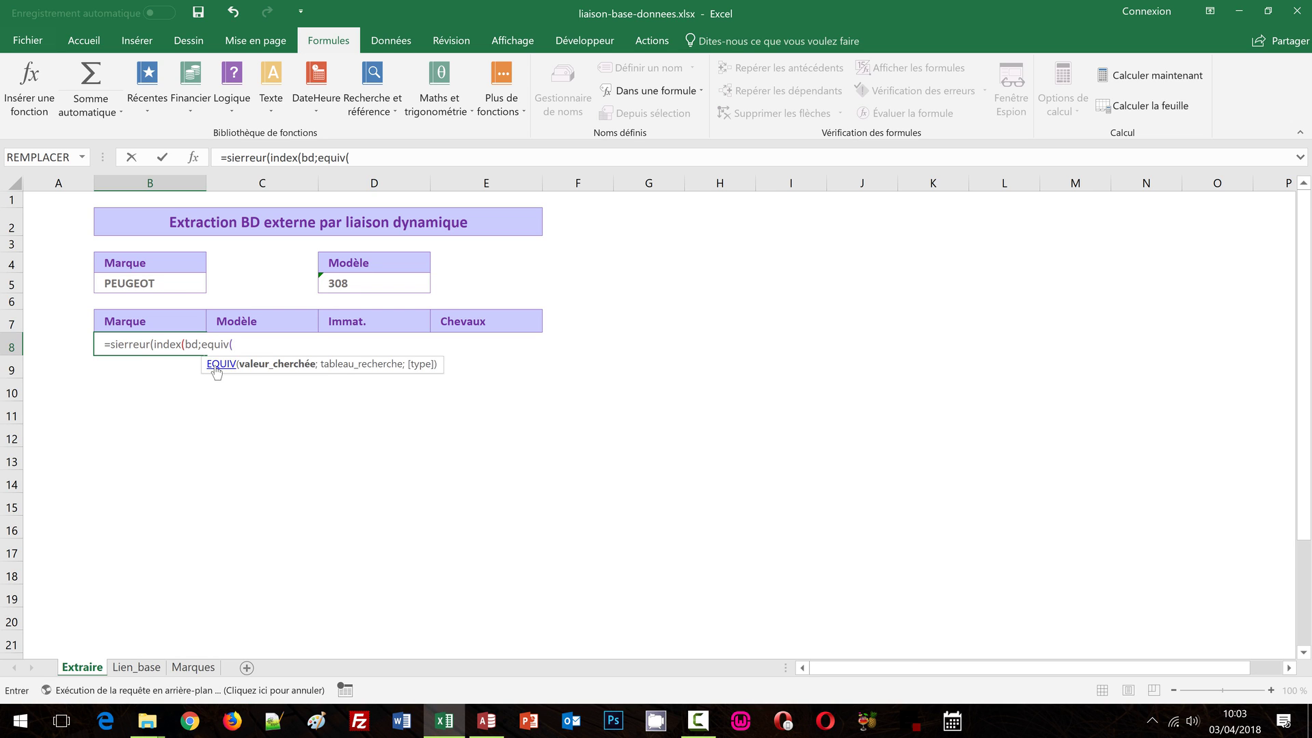
{"action": "type", "text": "ligne"}
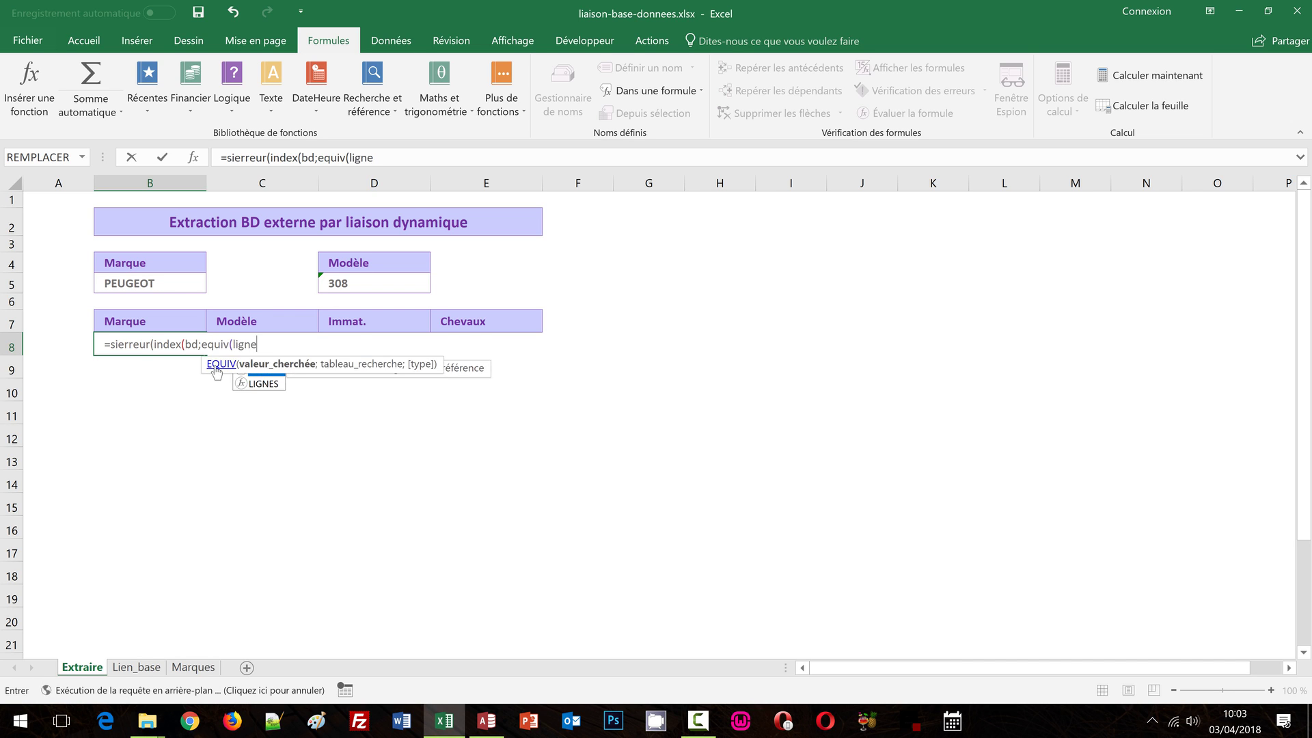
{"action": "type", "text": "("}
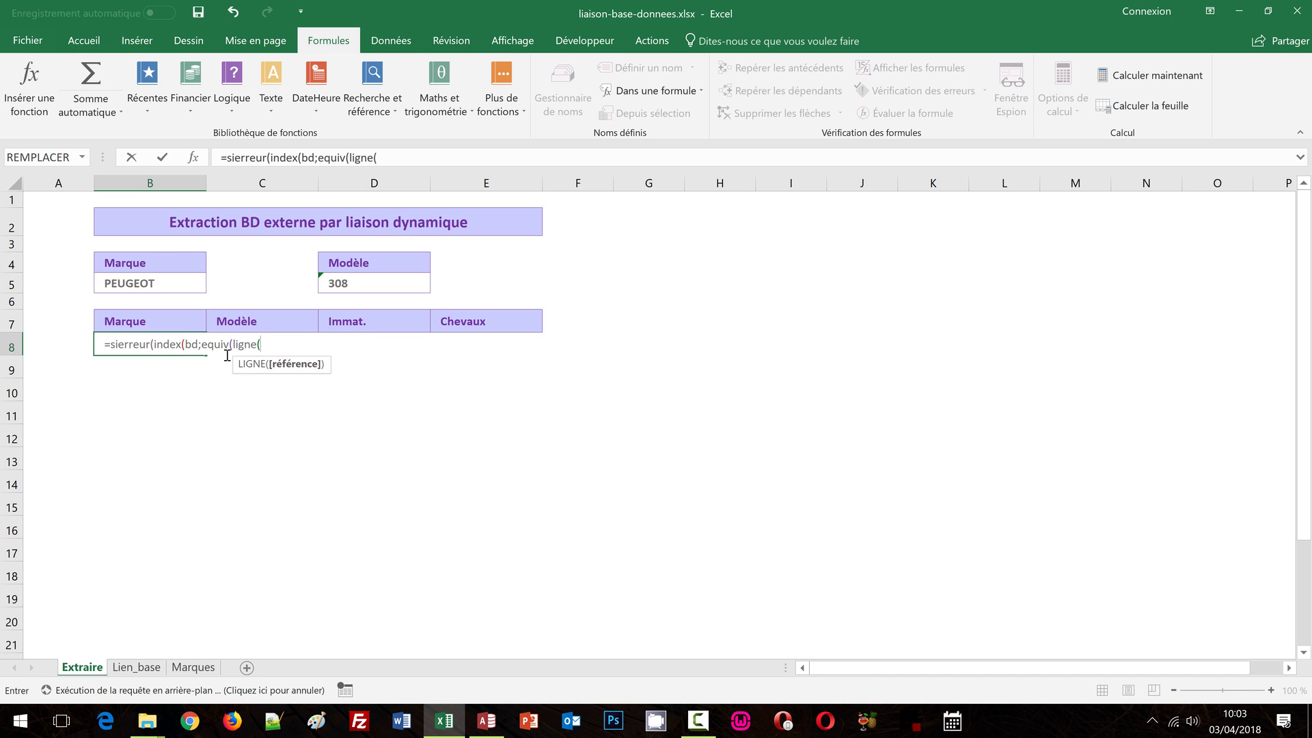
{"action": "left_click", "coordinate": [52, 200]}
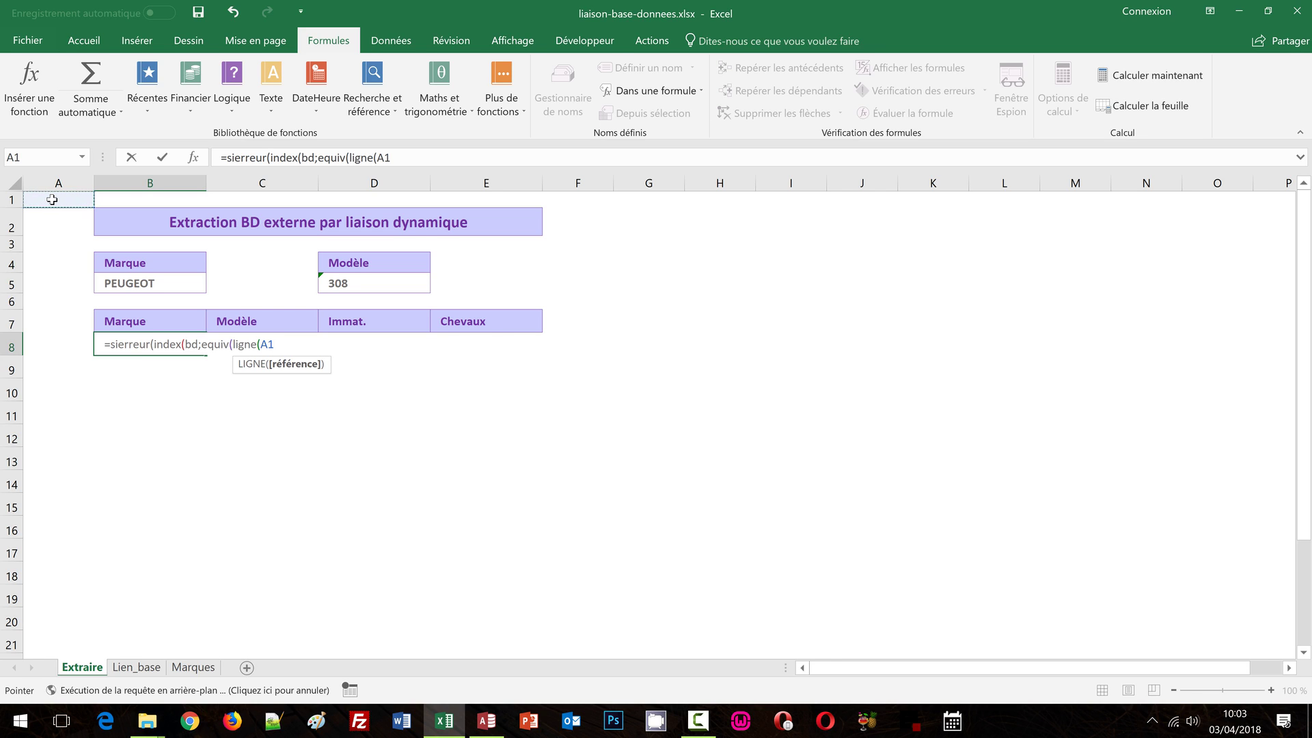
{"action": "type", "text": ");"}
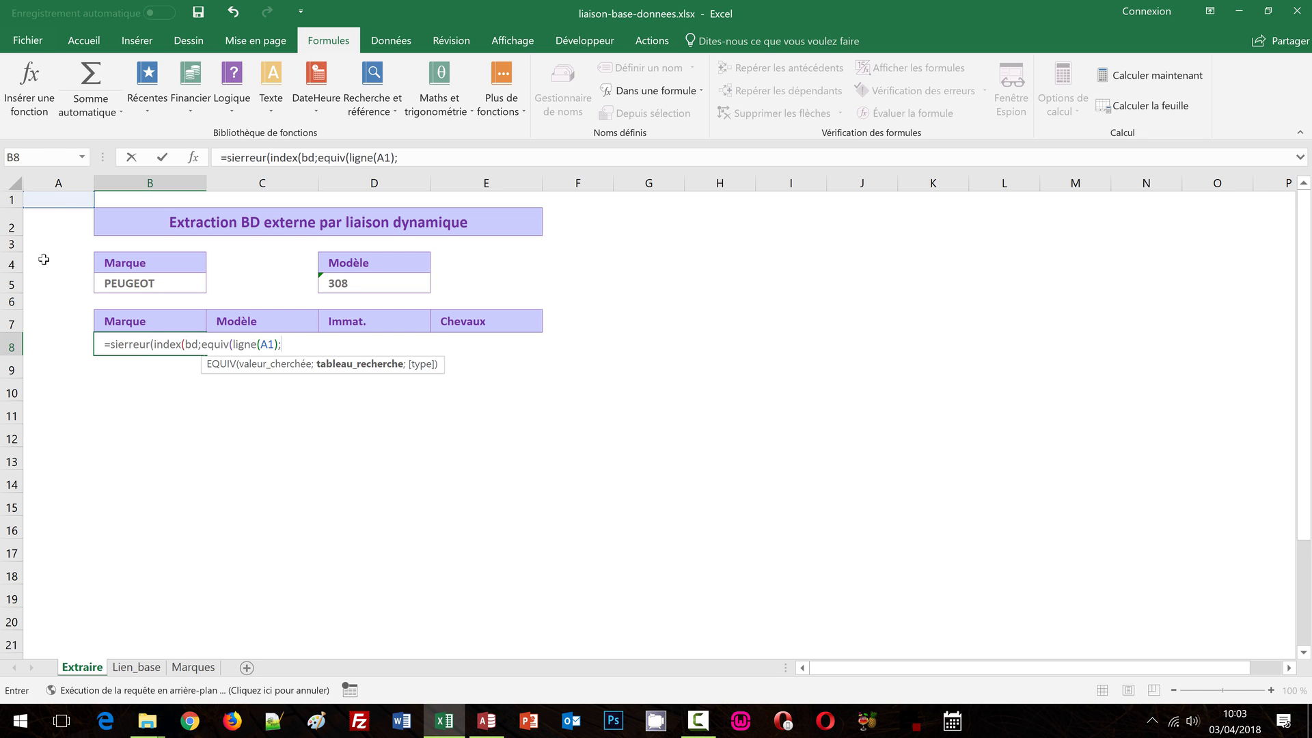
Set EQUIV's lookup array to the whole Colonne1 column, Lien_base!F:F, and remove the duplicated sheet prefix from the formula.
{"action": "left_click", "coordinate": [136, 668]}
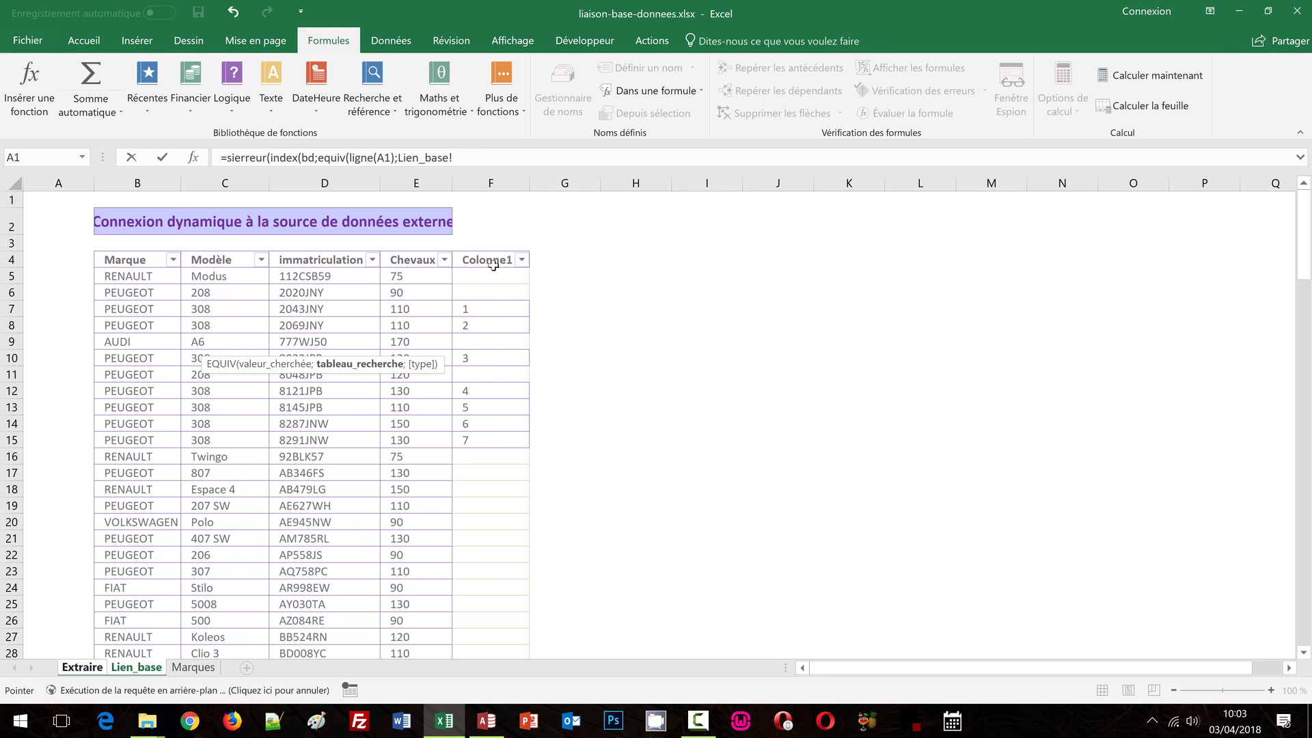
{"action": "left_click", "coordinate": [477, 181]}
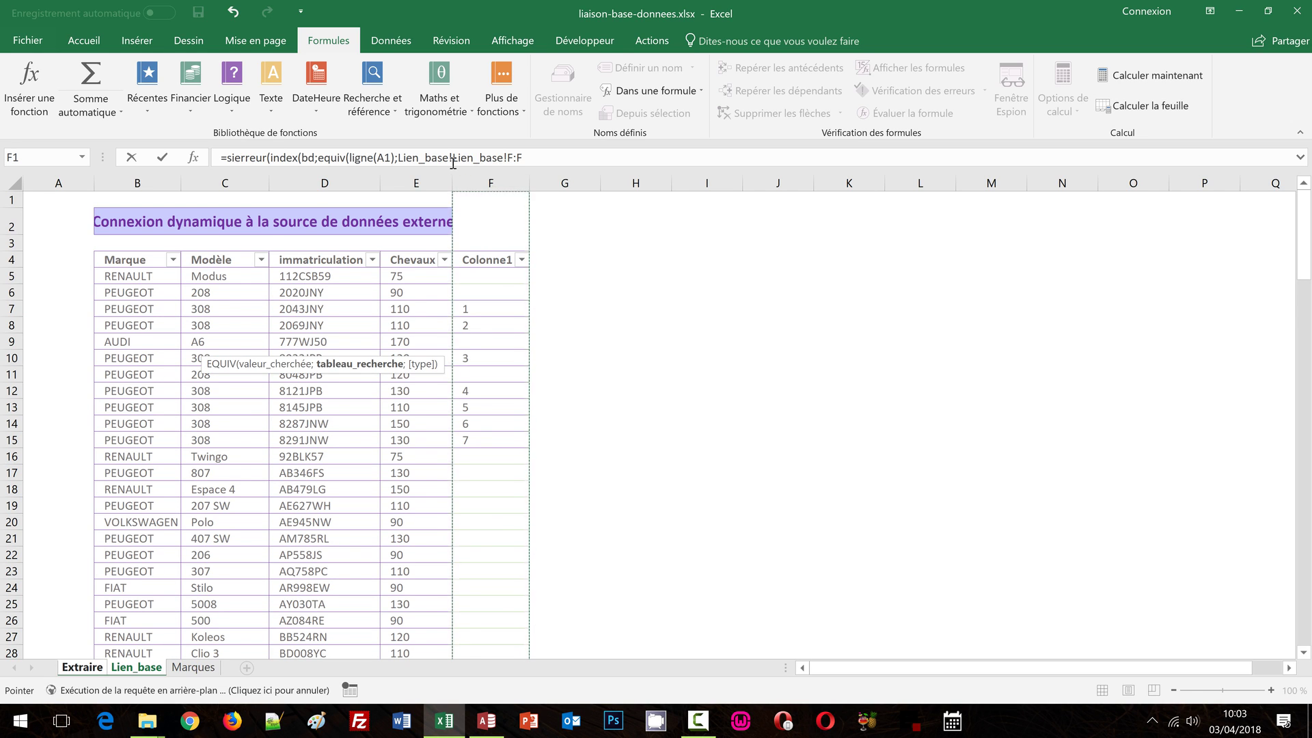
{"action": "left_click", "coordinate": [453, 161]}
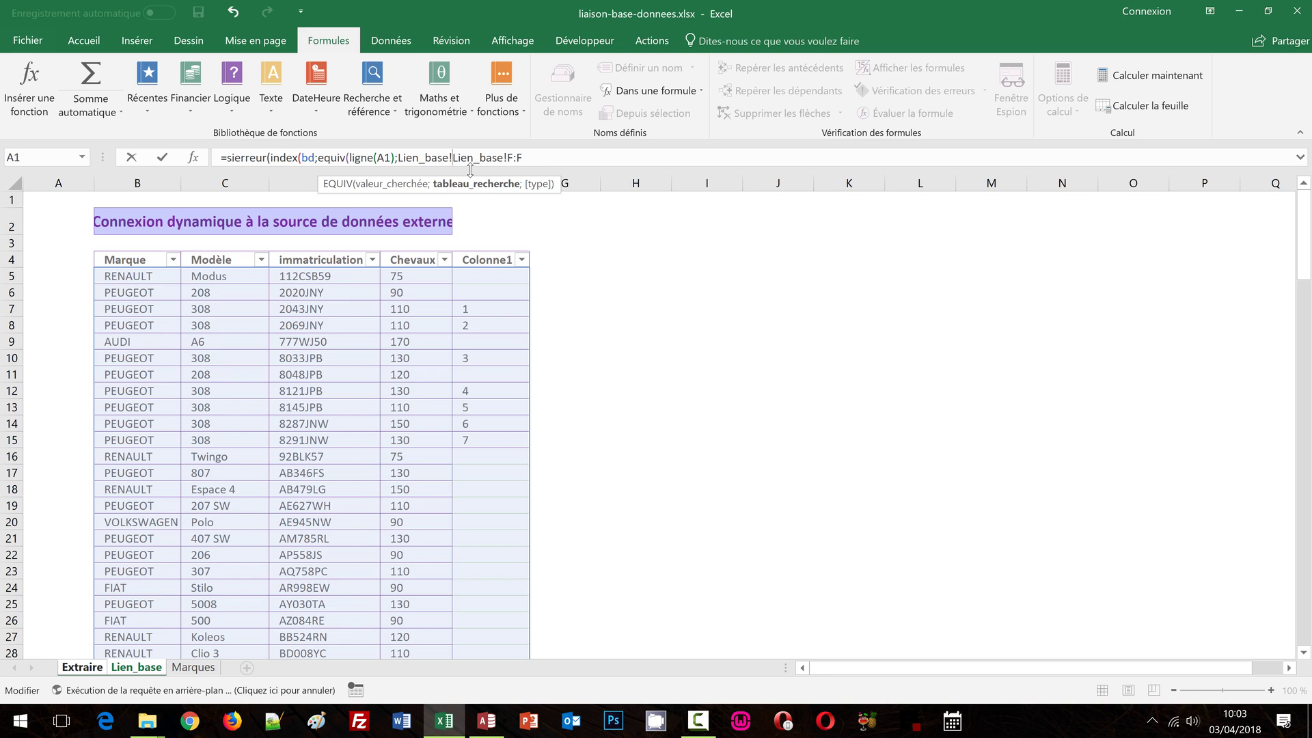
{"action": "key", "text": "BackSpace"}
{"action": "key", "text": "BackSpace"}
{"action": "key", "text": "BackSpace"}
{"action": "key", "text": "BackSpace"}
{"action": "key", "text": "BackSpace"}
{"action": "key", "text": "BackSpace"}
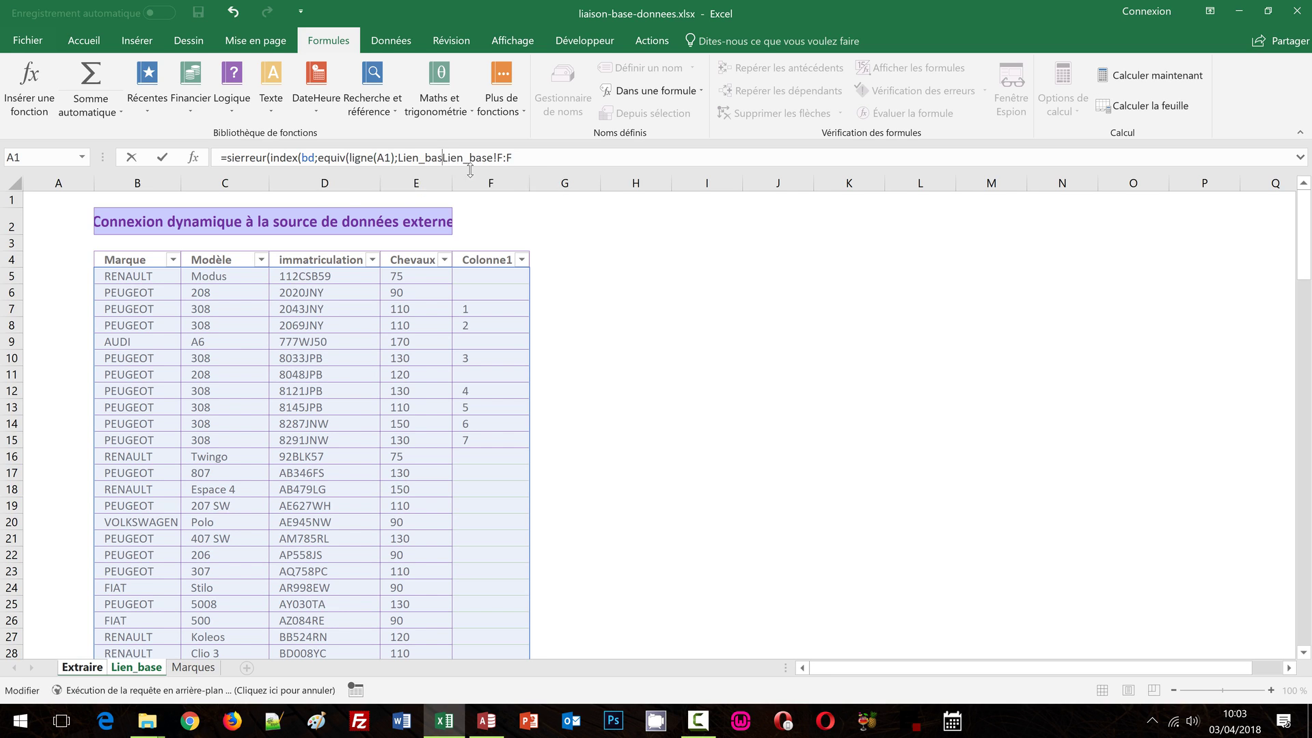
{"action": "key", "text": "BackSpace"}
{"action": "key", "text": "BackSpace"}
{"action": "key", "text": "BackSpace"}
{"action": "key", "text": "BackSpace"}
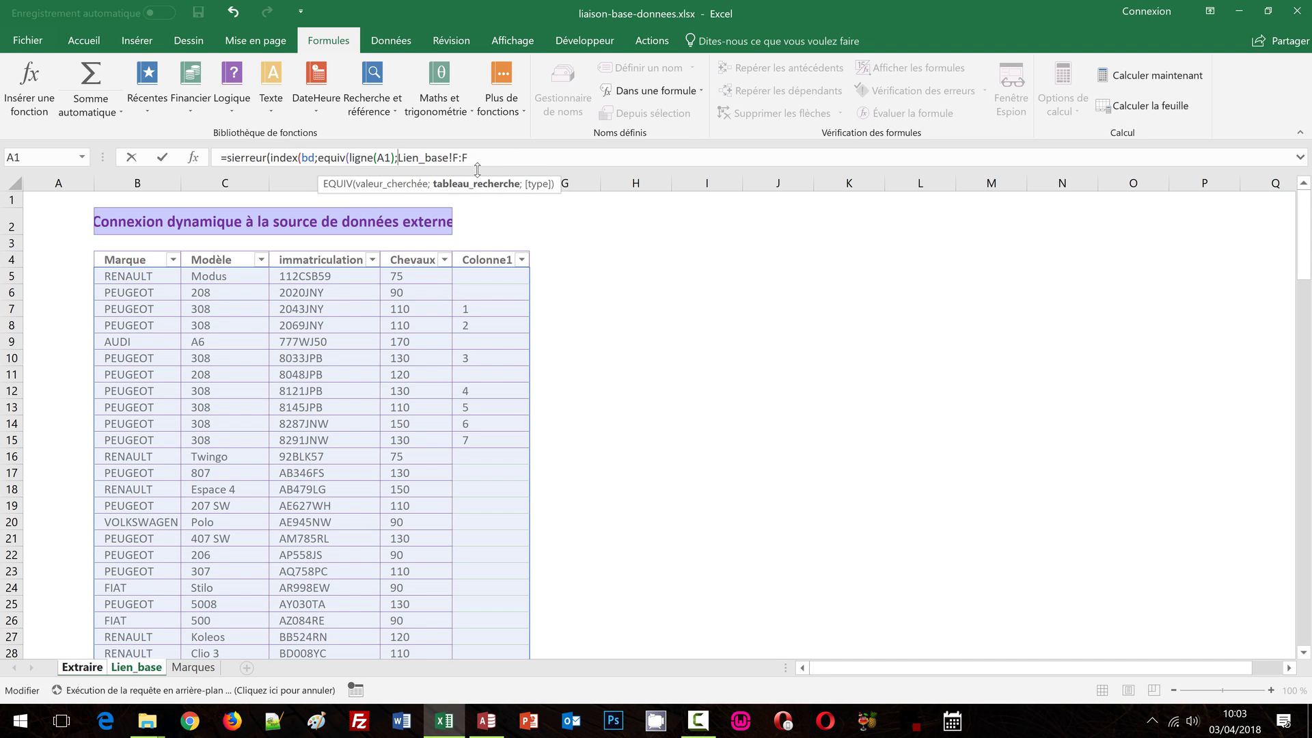
Complete EQUIV with match type 0 for an exact match and subtract 4 from its result as INDEX's row number.
{"action": "left_click", "coordinate": [507, 164]}
{"action": "type", "text": ";0"}
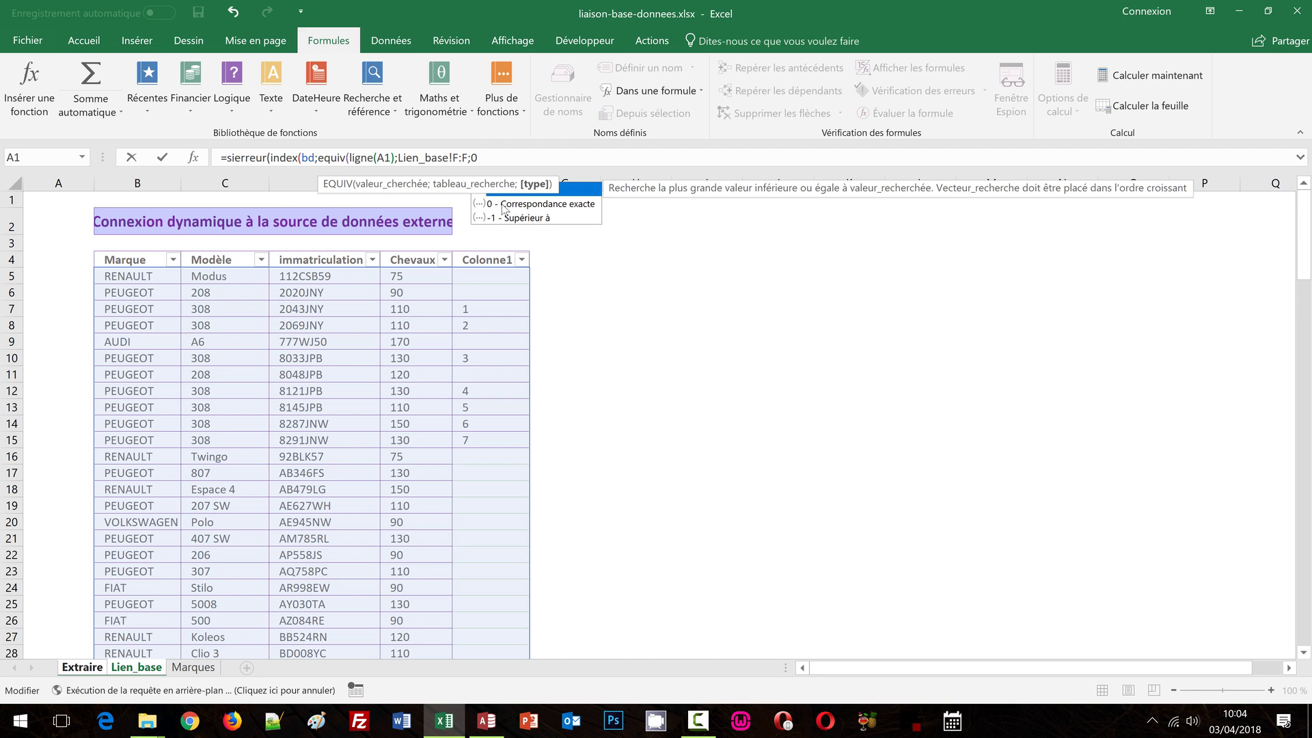
{"action": "type", "text": ")"}
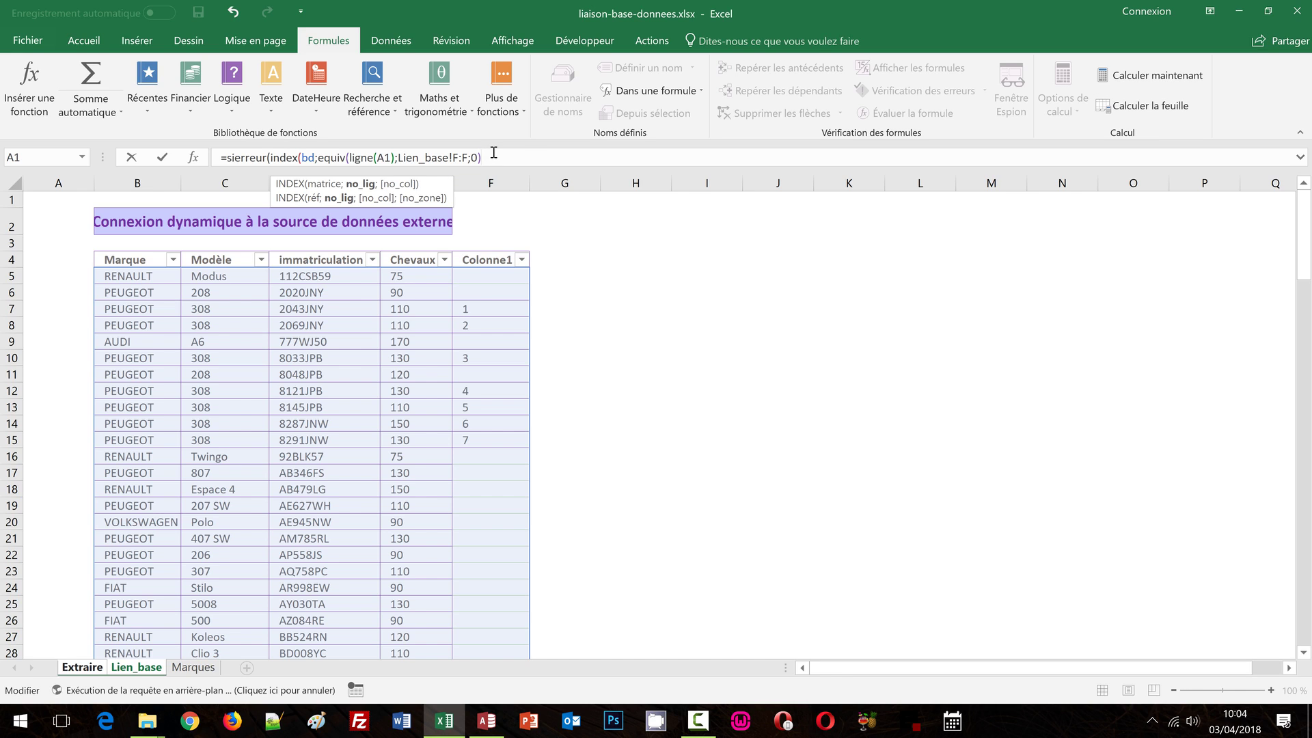
{"action": "type", "text": ";"}
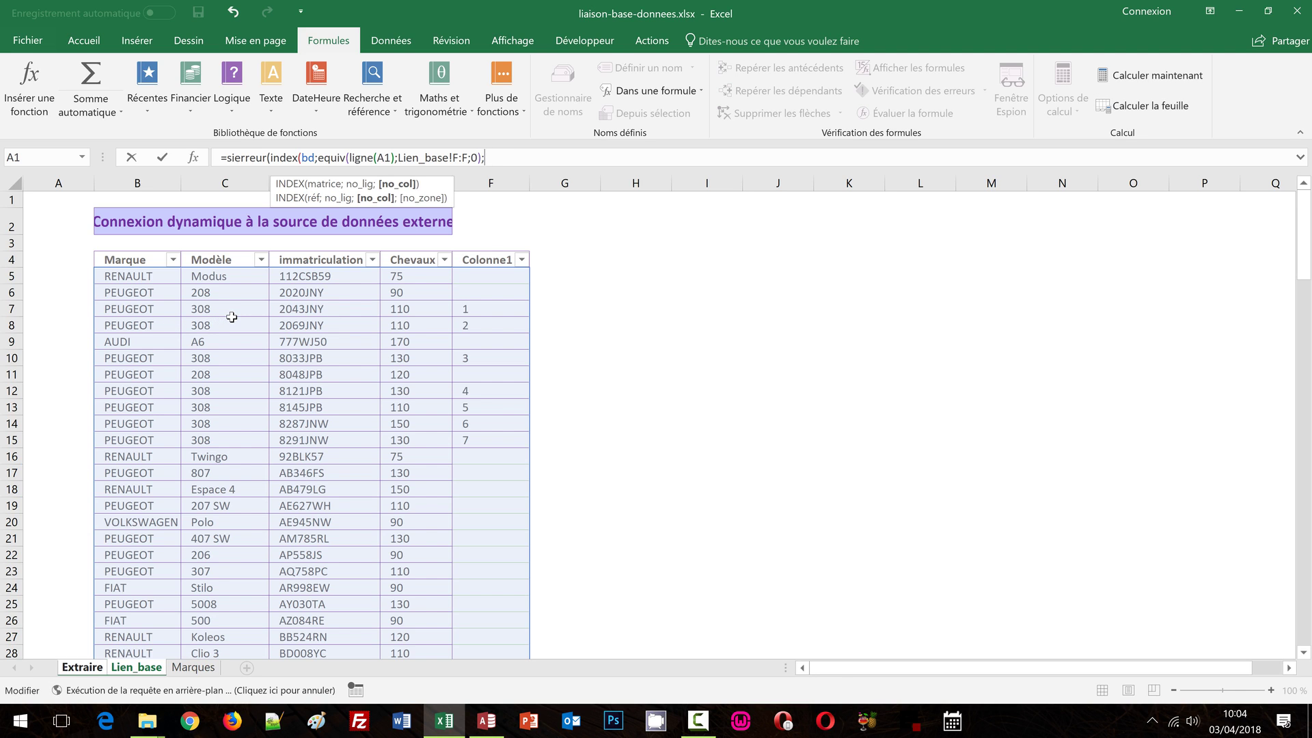
{"action": "key", "text": "BackSpace"}
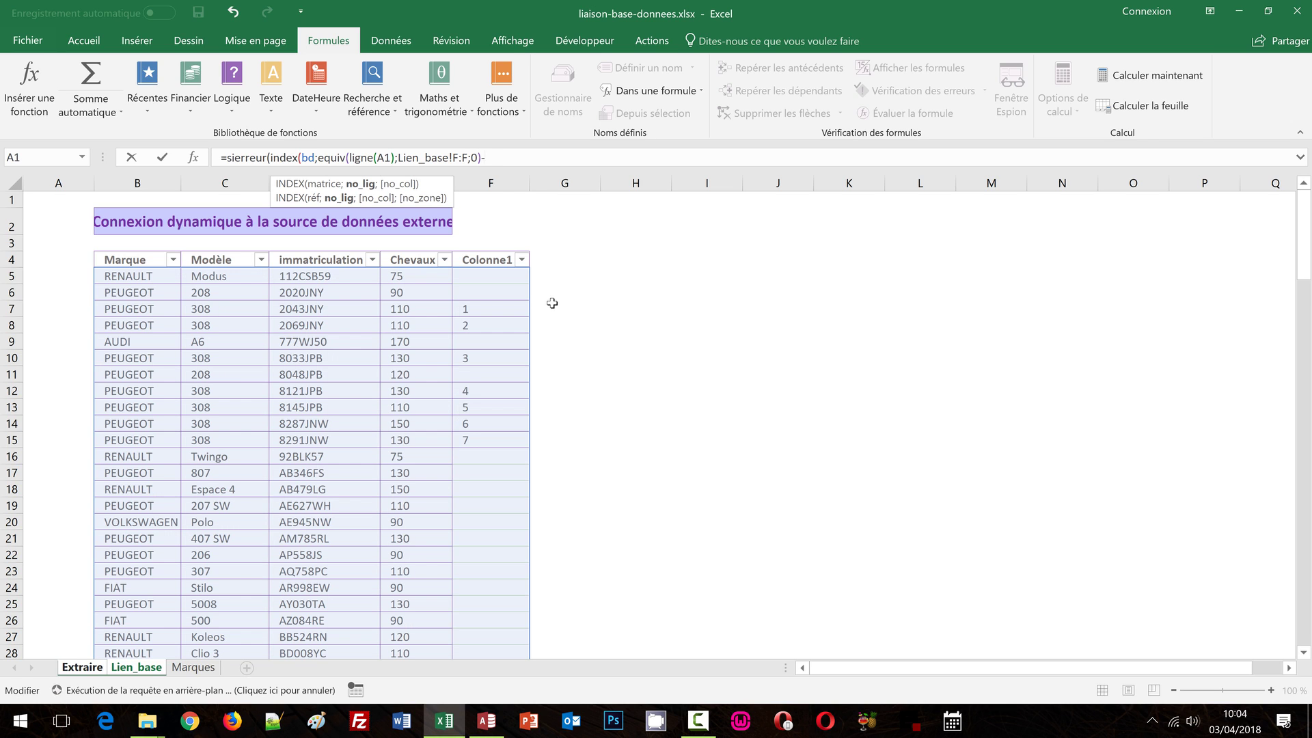
{"action": "type", "text": "4"}
{"action": "type", "text": ";"}
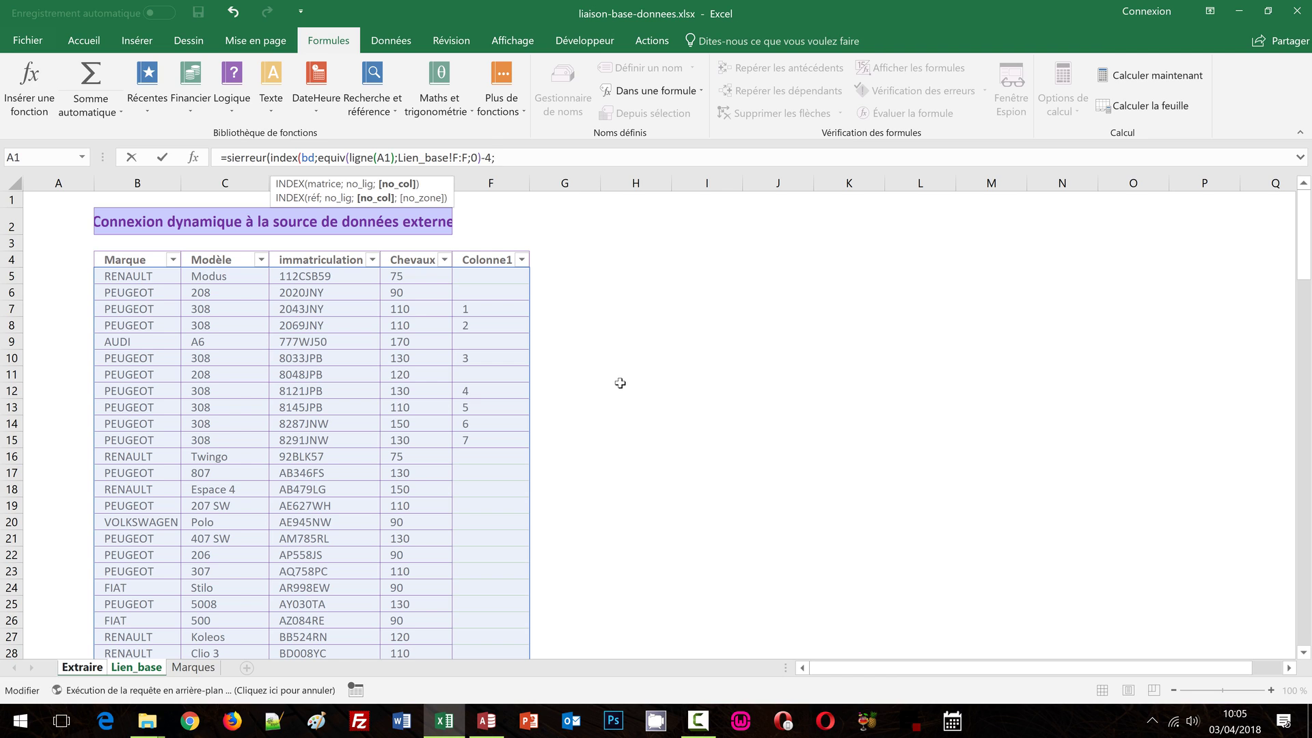
Set INDEX's column number to 1 and finish SIERREUR with an empty text ("") as the error value.
{"action": "type", "text": "1"}
{"action": "type", "text": ")"}
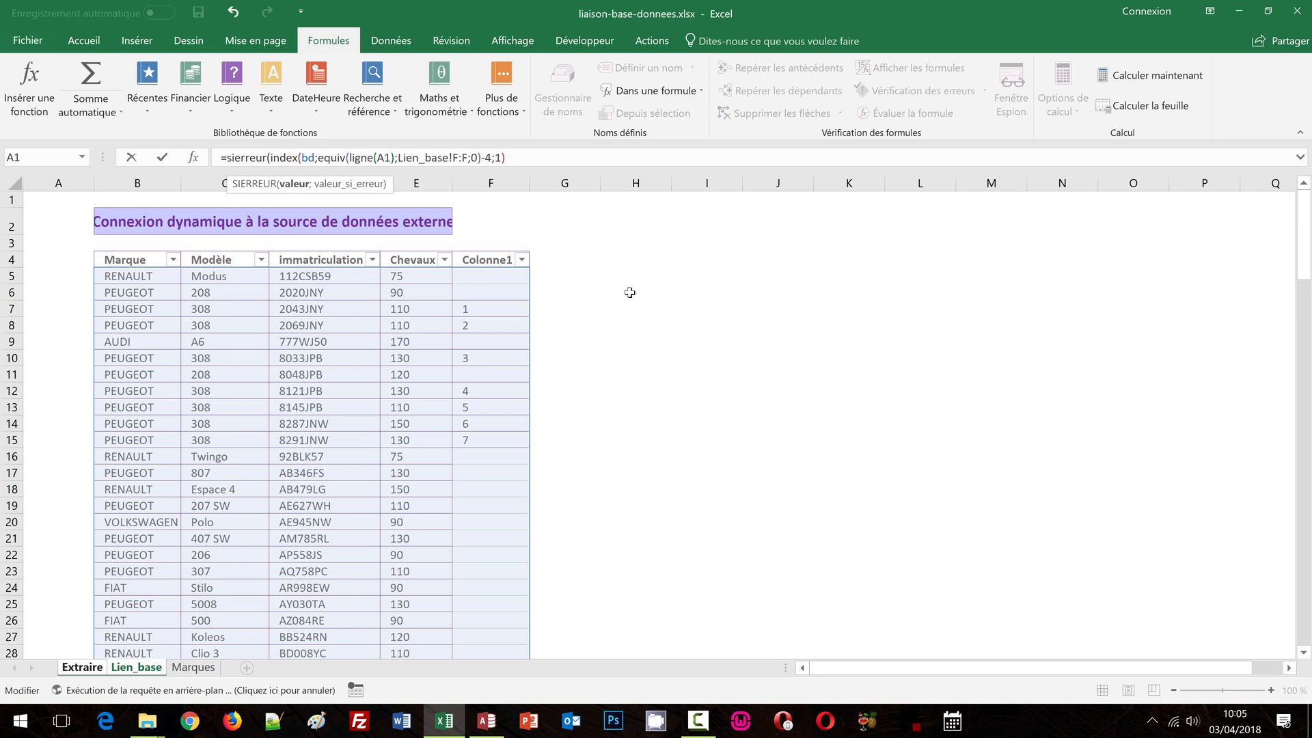
{"action": "type", "text": ";\"\")"}
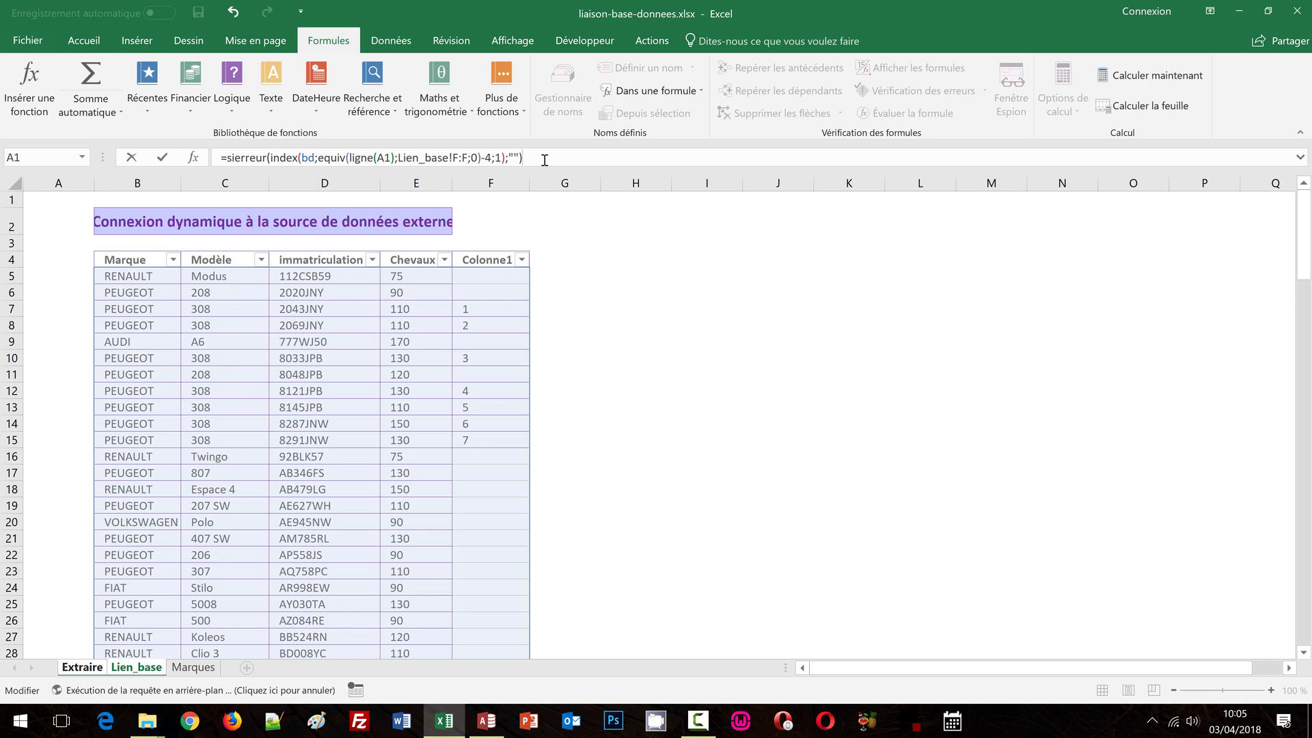
Make the lookup column absolute as Lien_base!$F:$F and validate the formula in B8.
{"action": "left_click", "coordinate": [458, 158]}
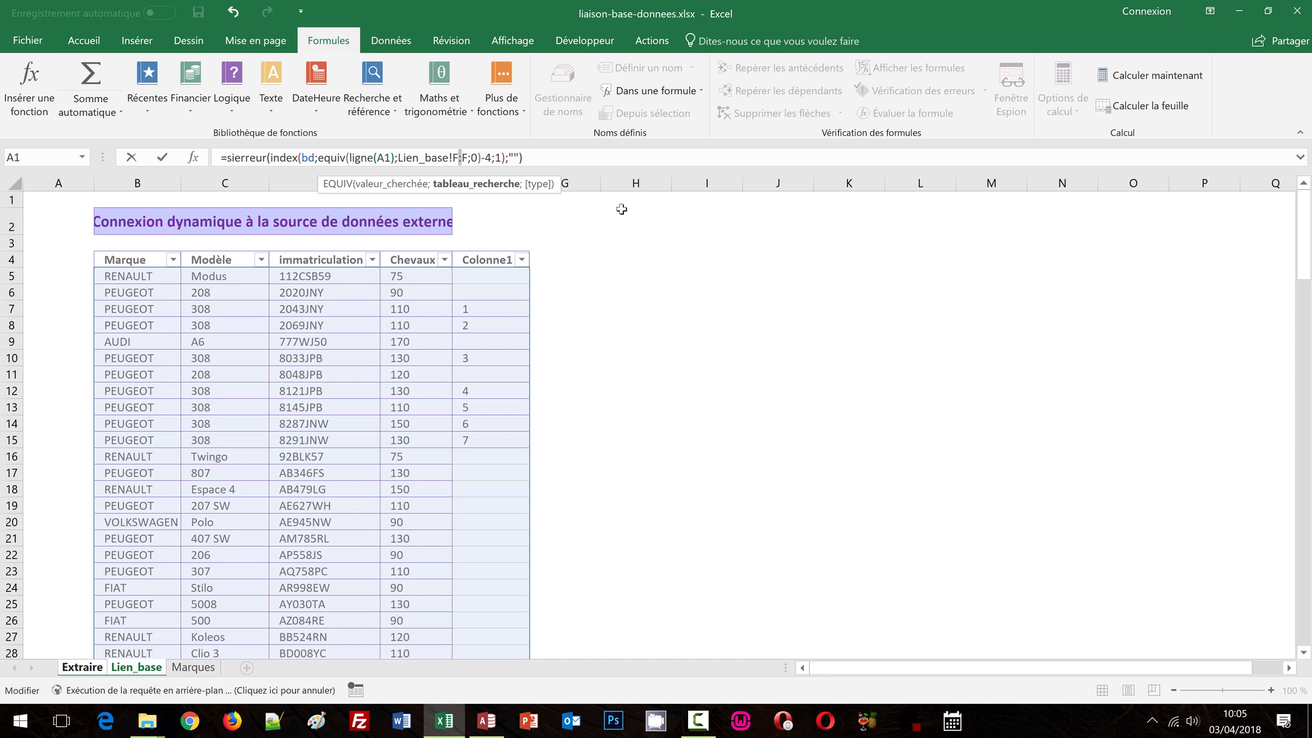
{"action": "key", "text": "F4"}
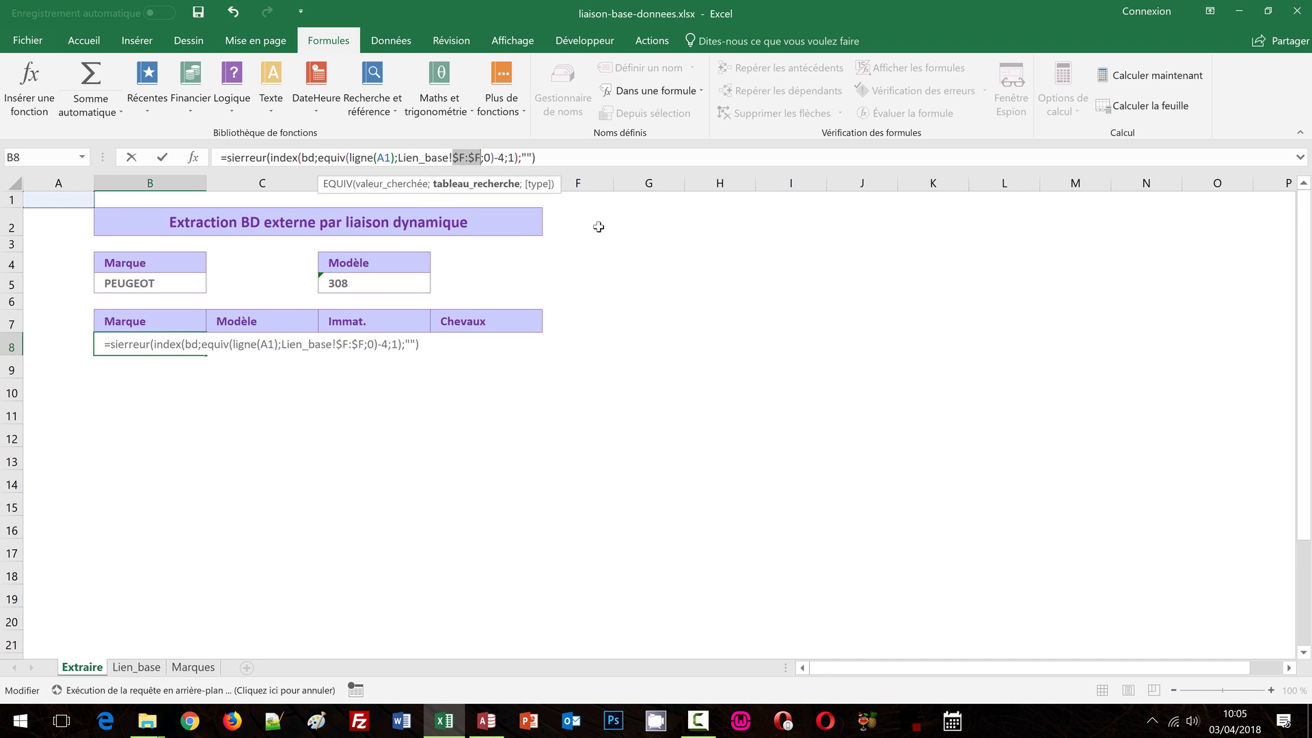
{"action": "left_click", "coordinate": [548, 156]}
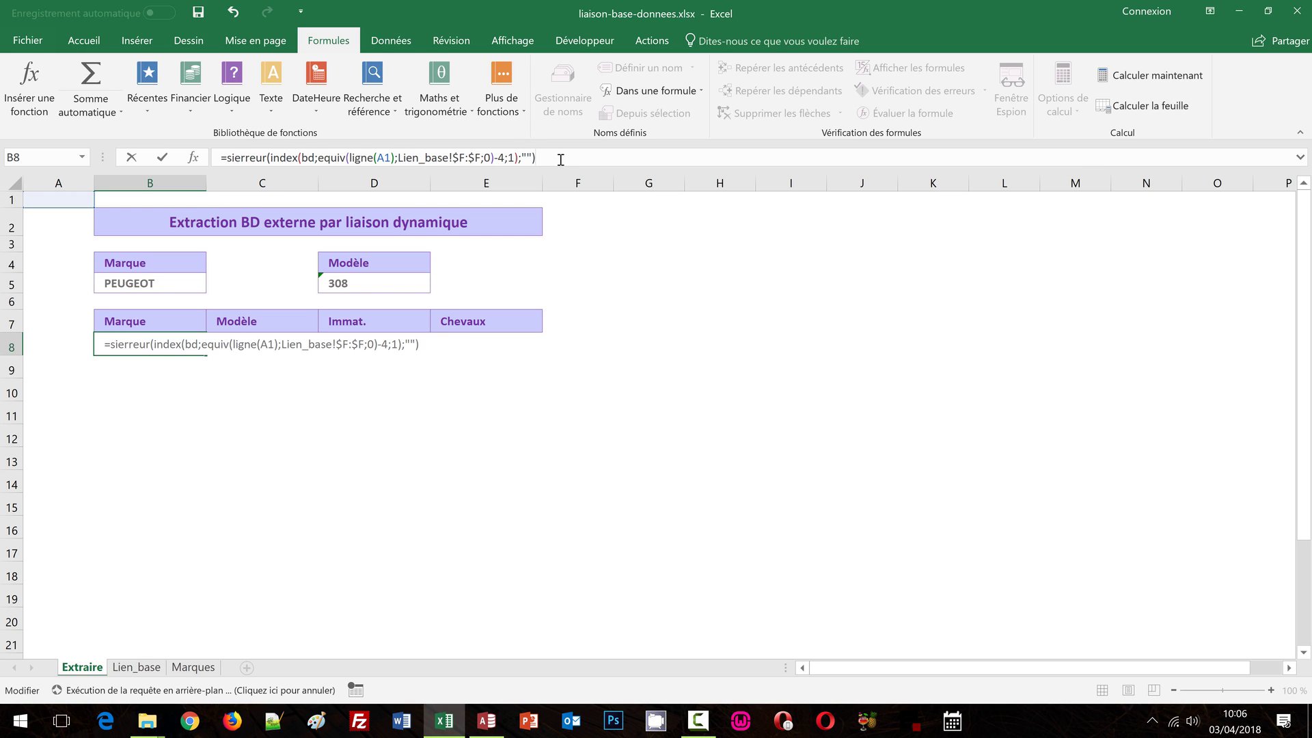
{"action": "left_click", "coordinate": [180, 349]}
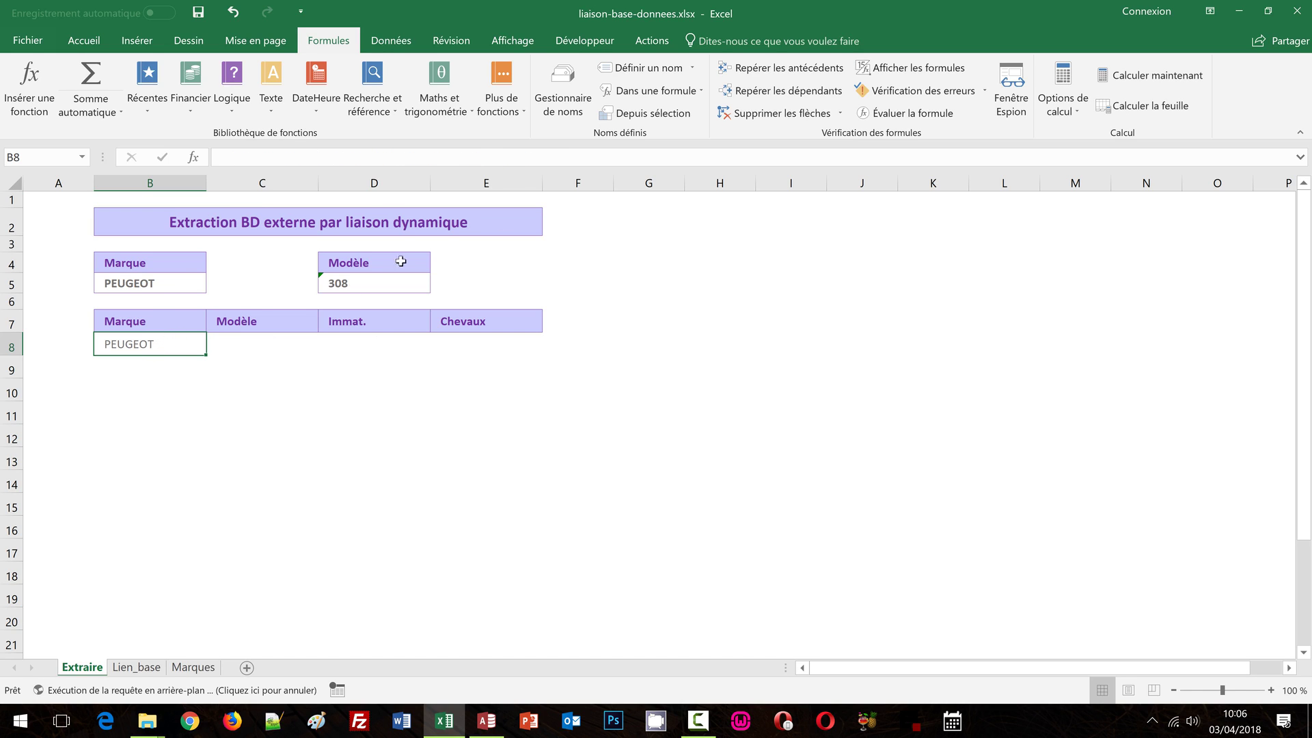
Switch to Access and close the donnees-externes database.
{"action": "left_click", "coordinate": [484, 721]}
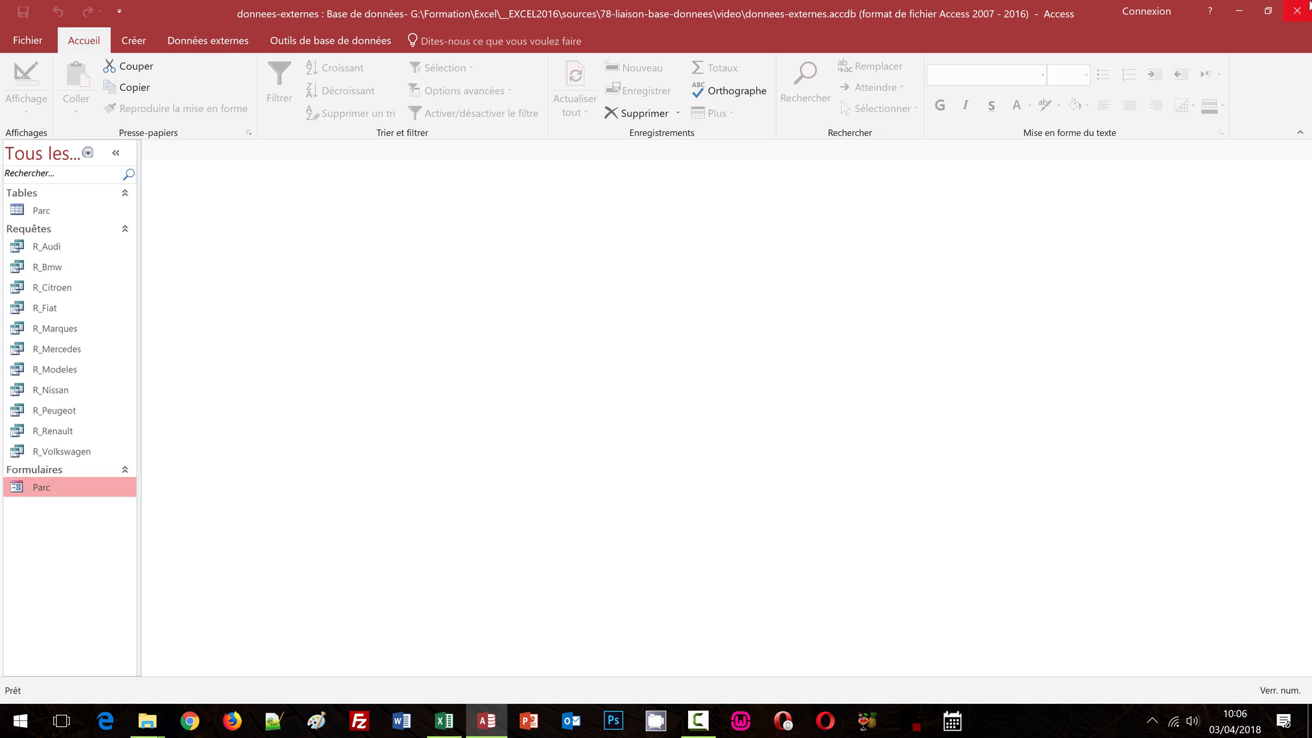
{"action": "left_click", "coordinate": [1310, 5]}
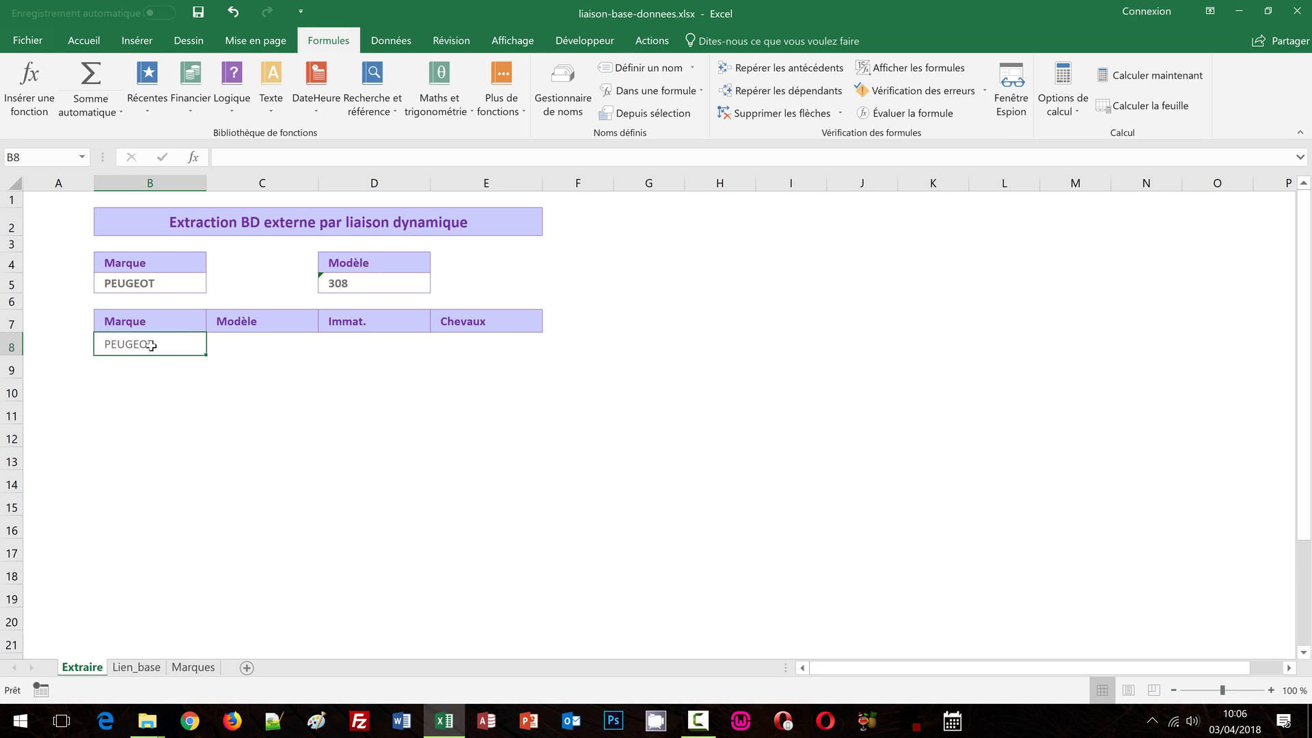
Copy the full text of the SIERREUR formula from cell B8 and leave the cell unchanged.
{"action": "left_click", "coordinate": [597, 158]}
{"action": "left_click_drag", "start_coordinate": [597, 158], "coordinate": [214, 156]}
{"action": "key", "text": "ctrl+c"}
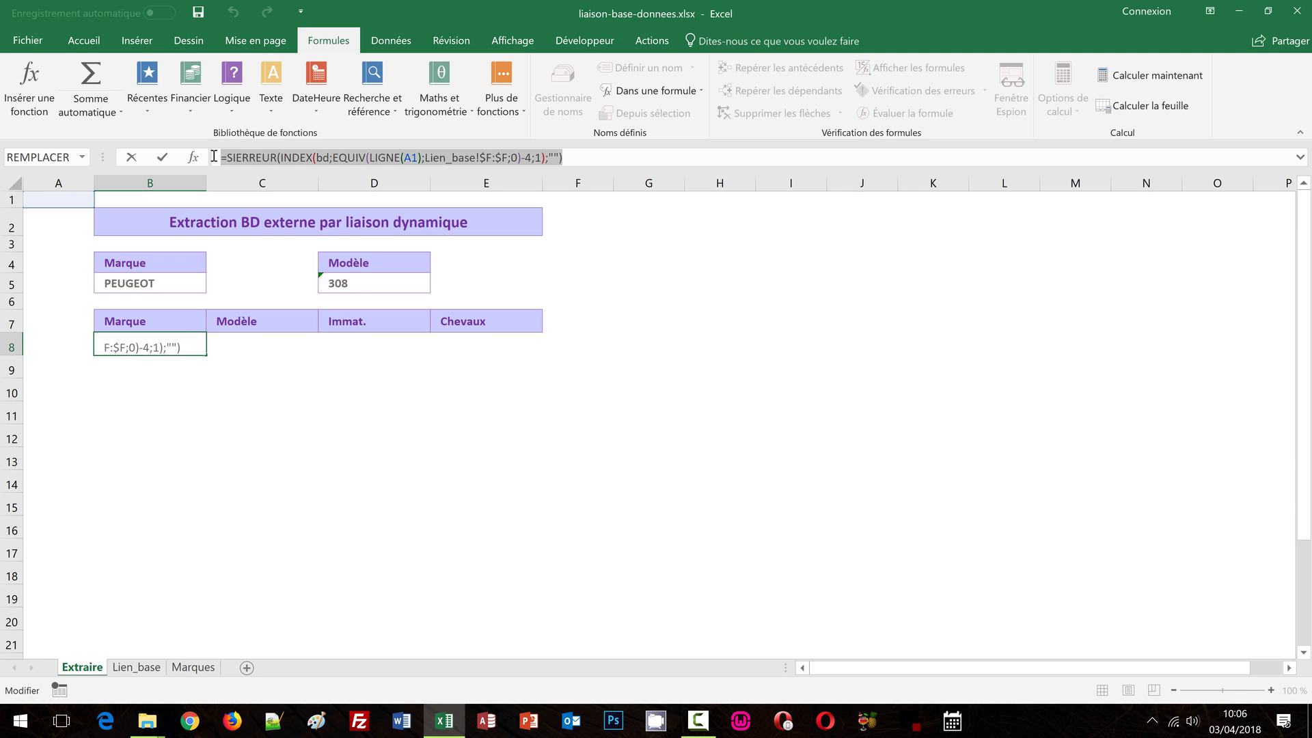
{"action": "key", "text": "Escape"}
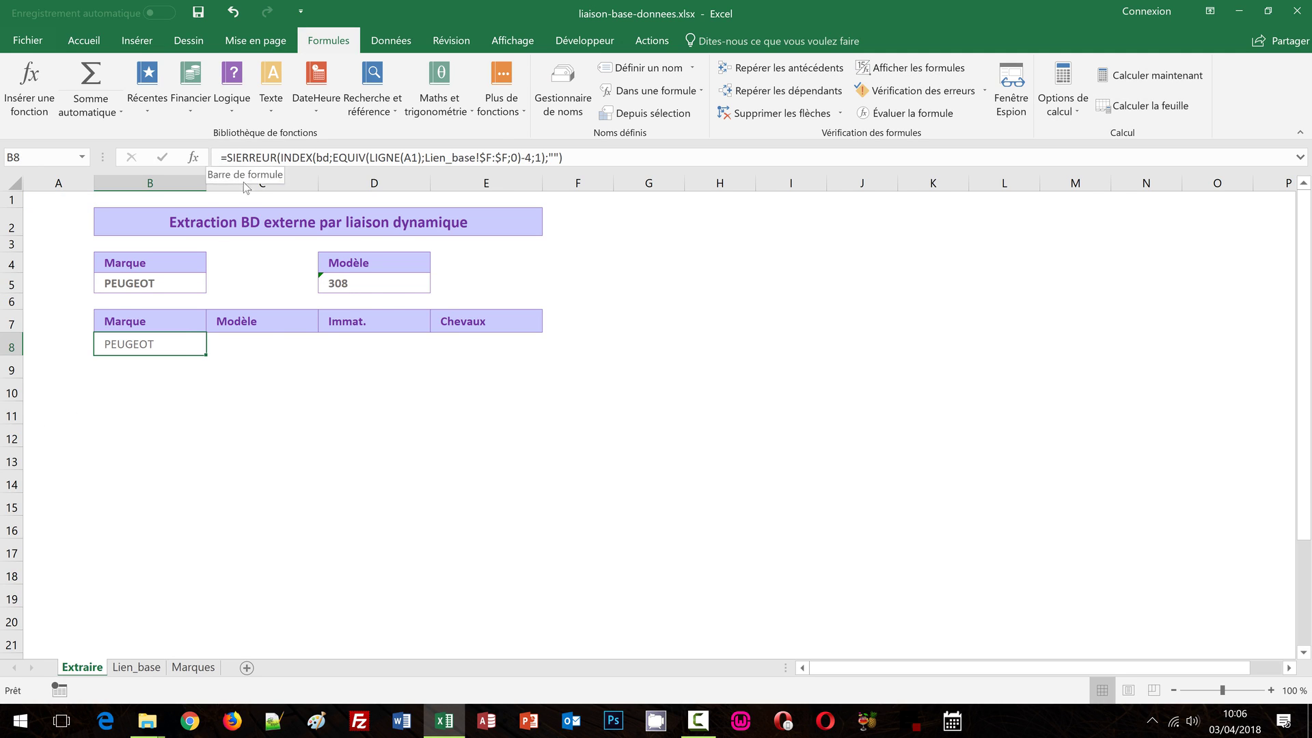
Paste the copied formula into C8 under Modèle, set INDEX's column number to 2 and validate it.
{"action": "left_click", "coordinate": [241, 342]}
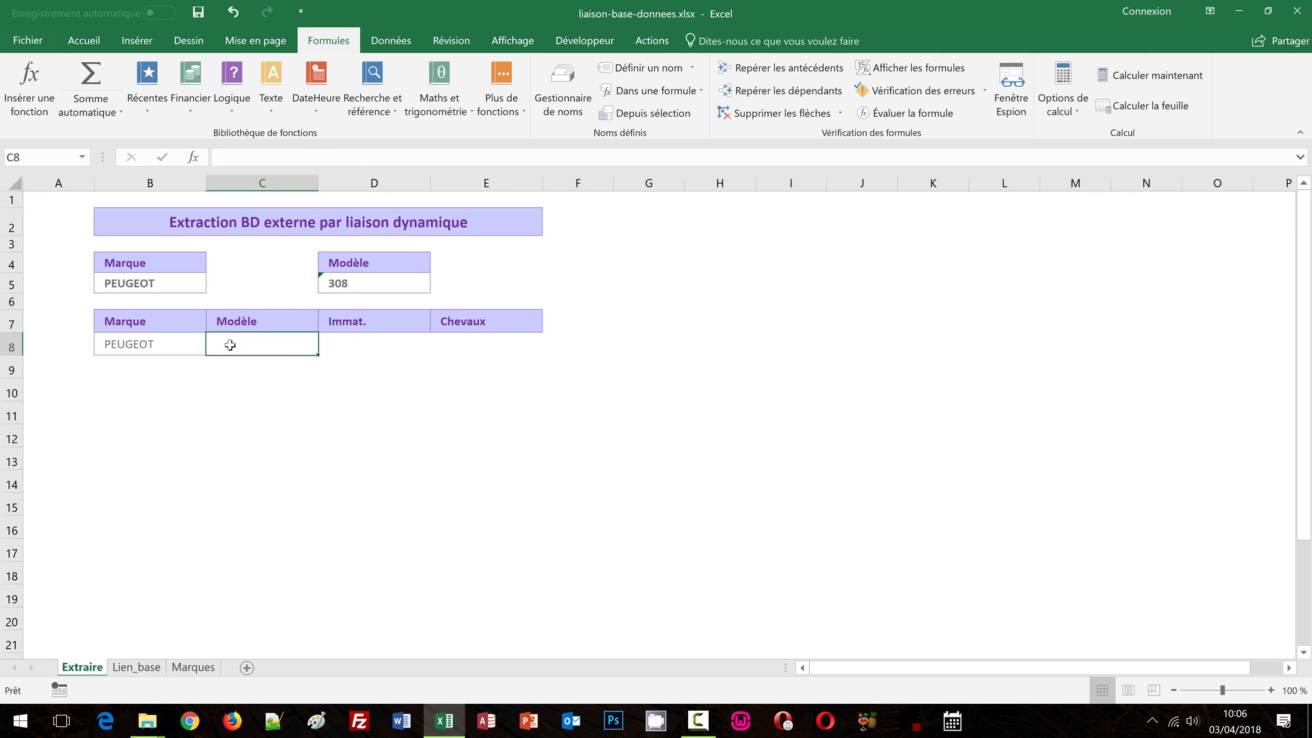
{"action": "left_click", "coordinate": [231, 153]}
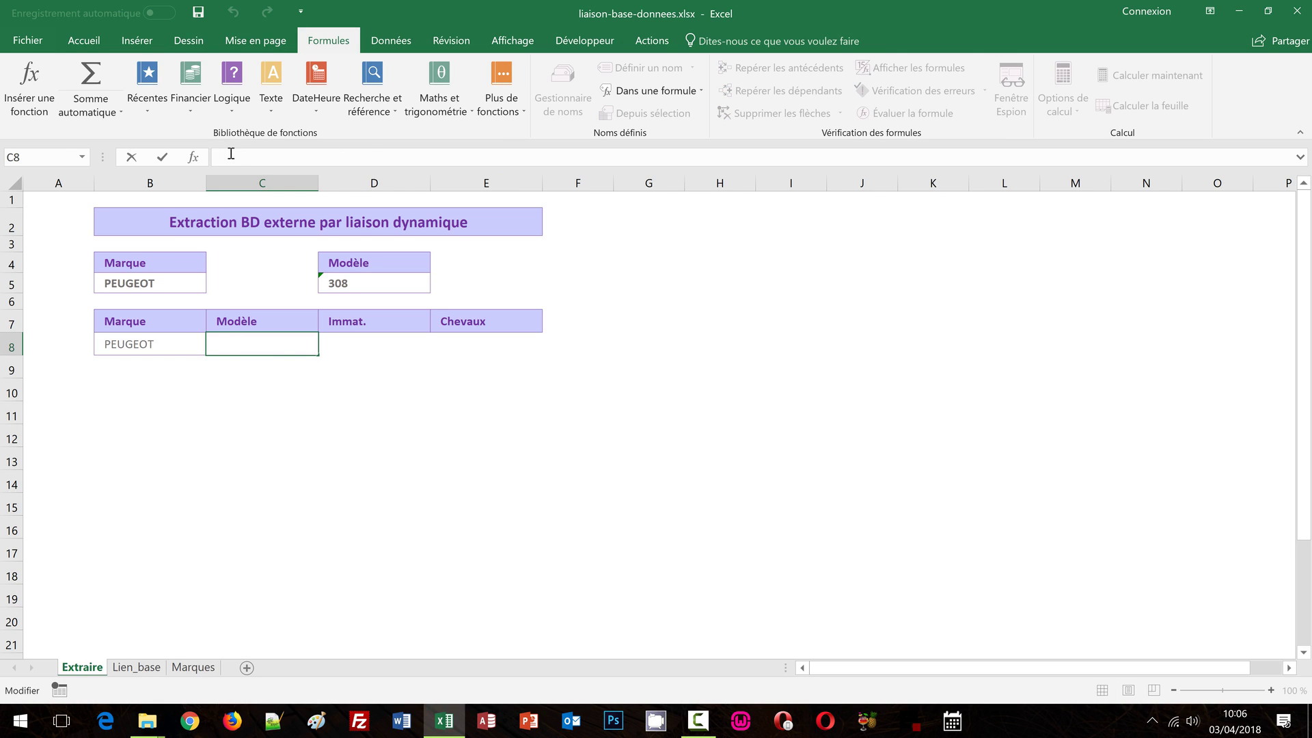
{"action": "key", "text": "ctrl+v"}
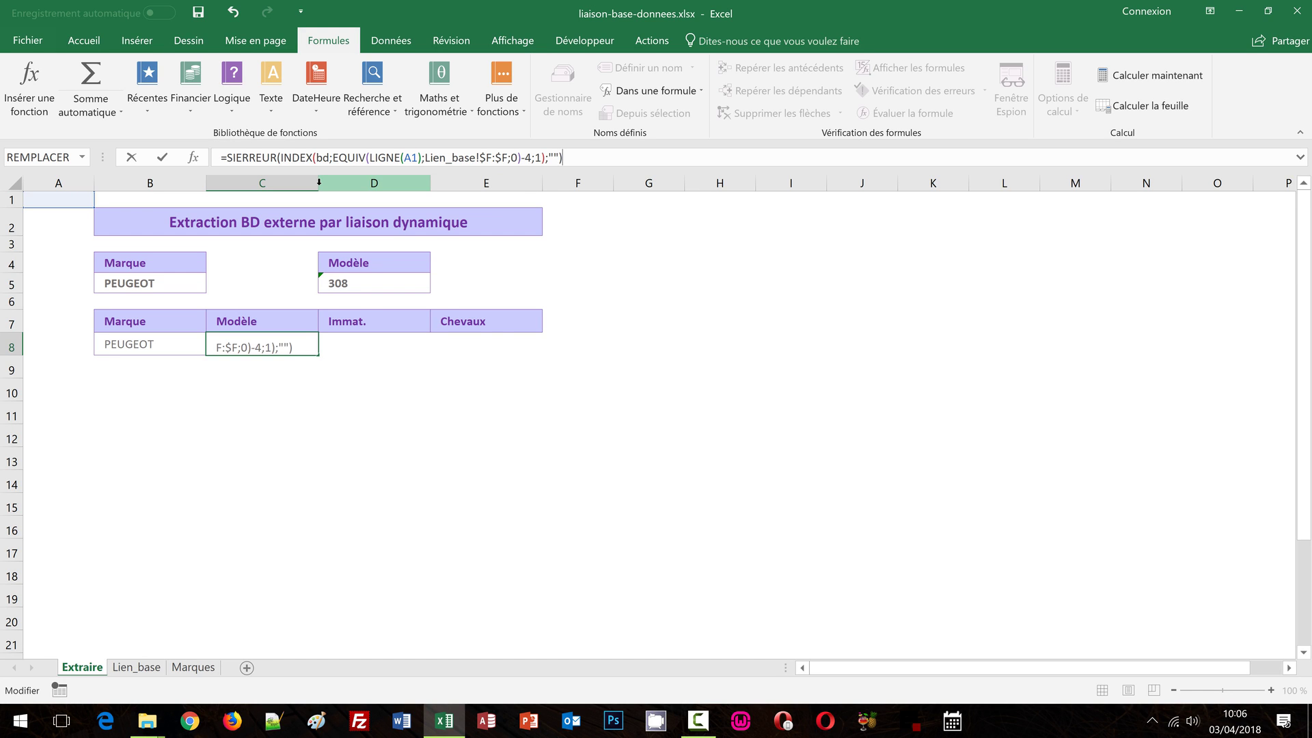
{"action": "double_click", "coordinate": [538, 159]}
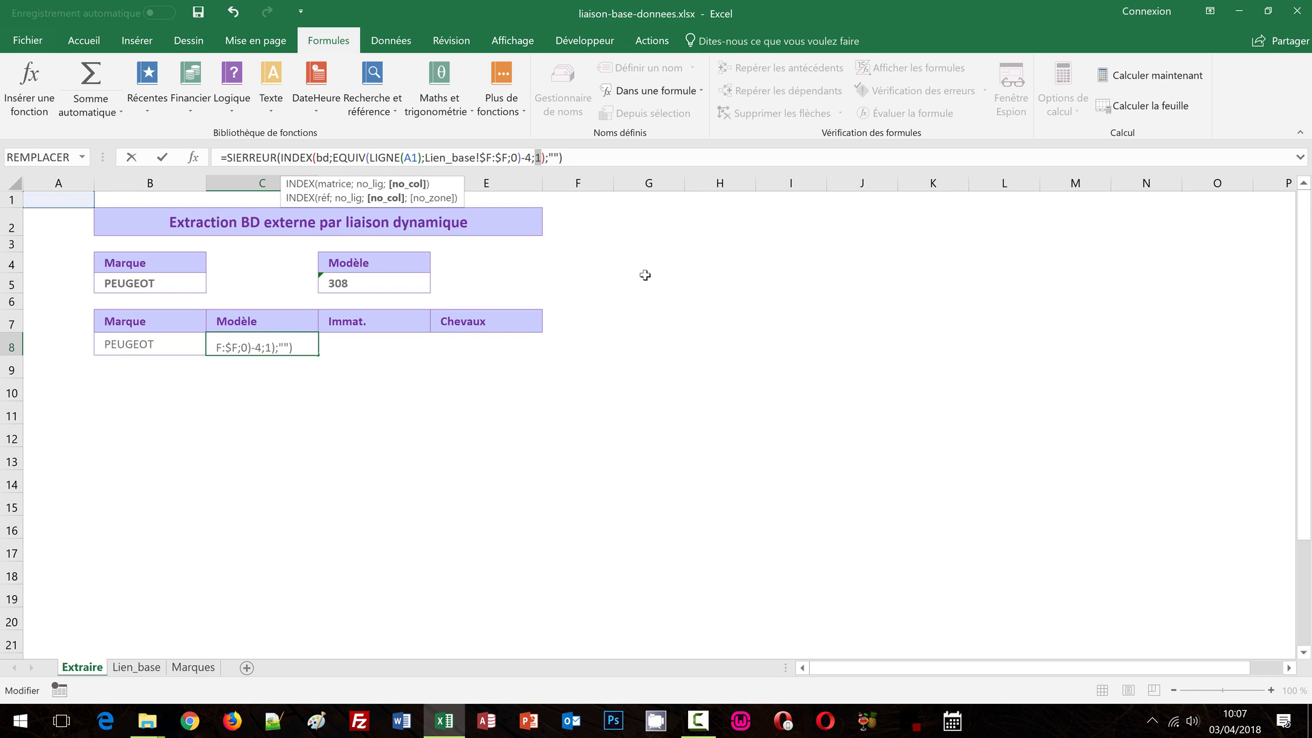
{"action": "type", "text": "2"}
{"action": "key", "text": "ctrl+Return"}
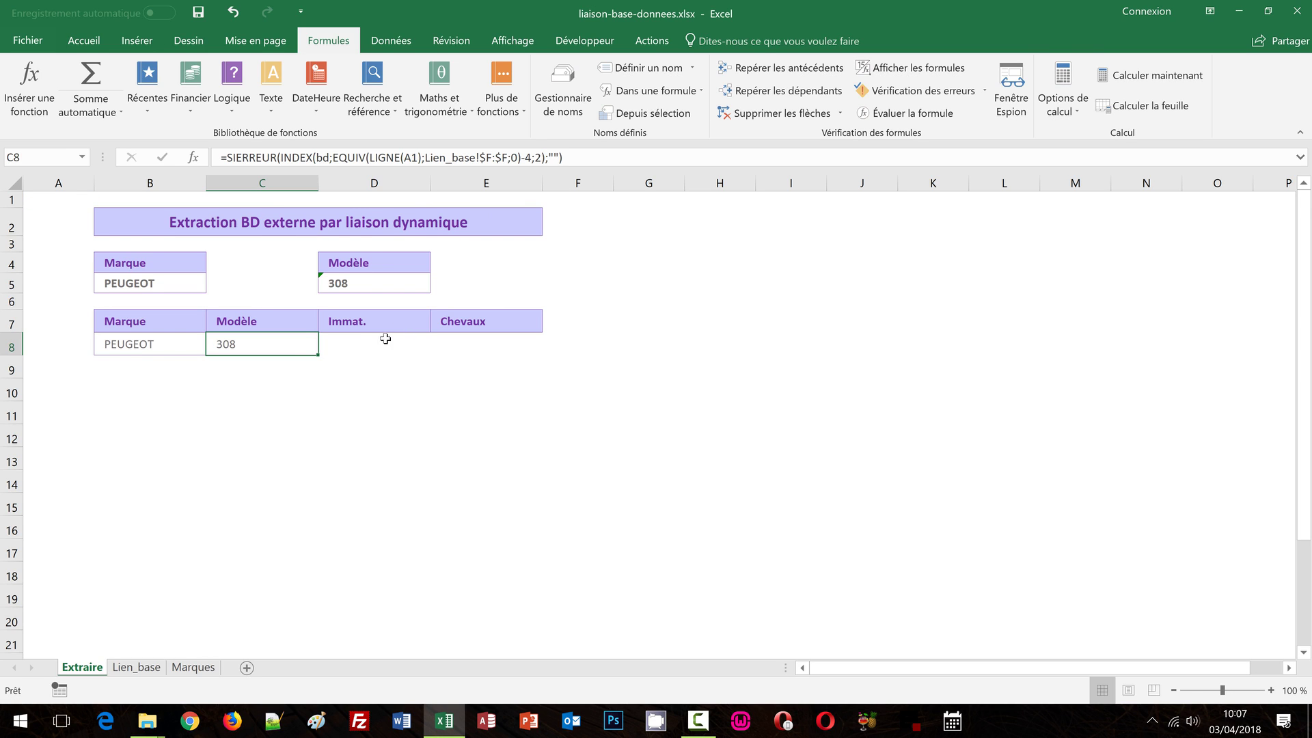
Enter the copied SIERREUR formula in D8 under Immat., set INDEX's column number to 3 and validate it.
{"action": "left_click", "coordinate": [350, 342]}
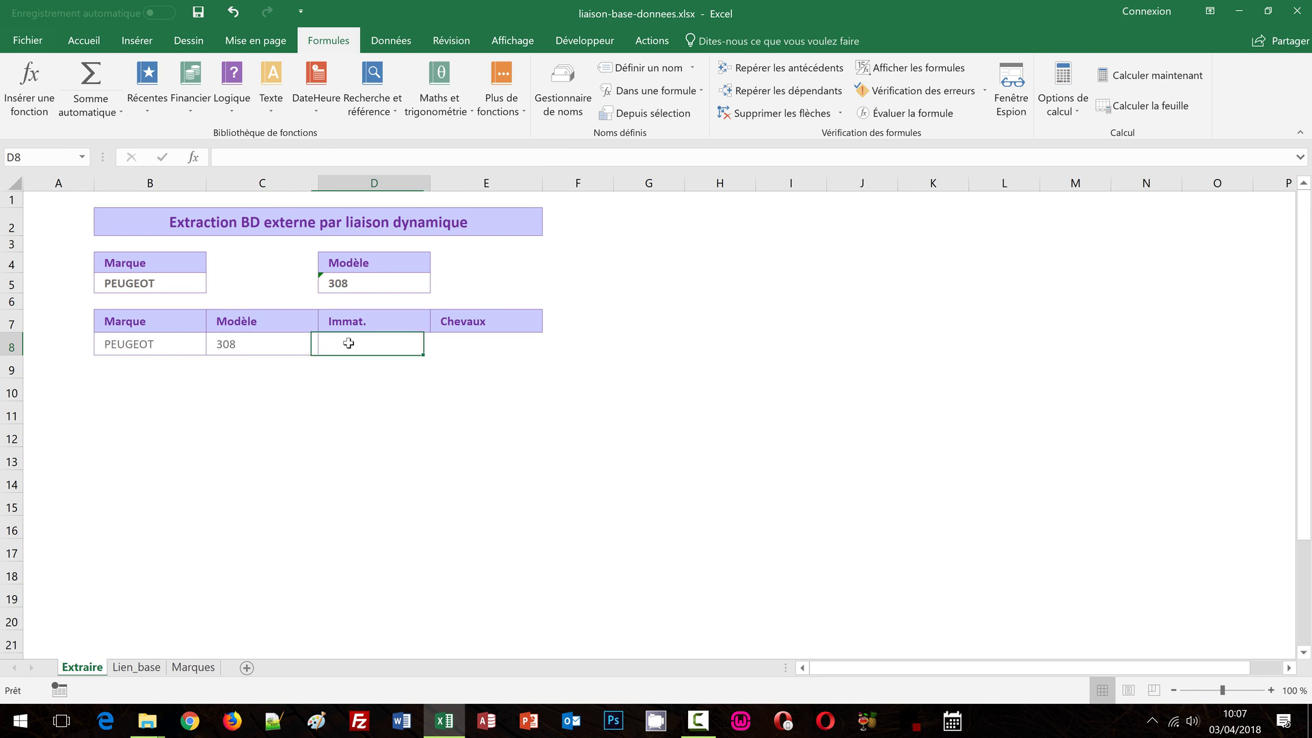
{"action": "left_click", "coordinate": [264, 161]}
{"action": "type", "text": "=SIERREUR(INDEX(bd;EQUIV(LIGNE(A1);Lien_base!$F:$F;0)-4;1);\"\")"}
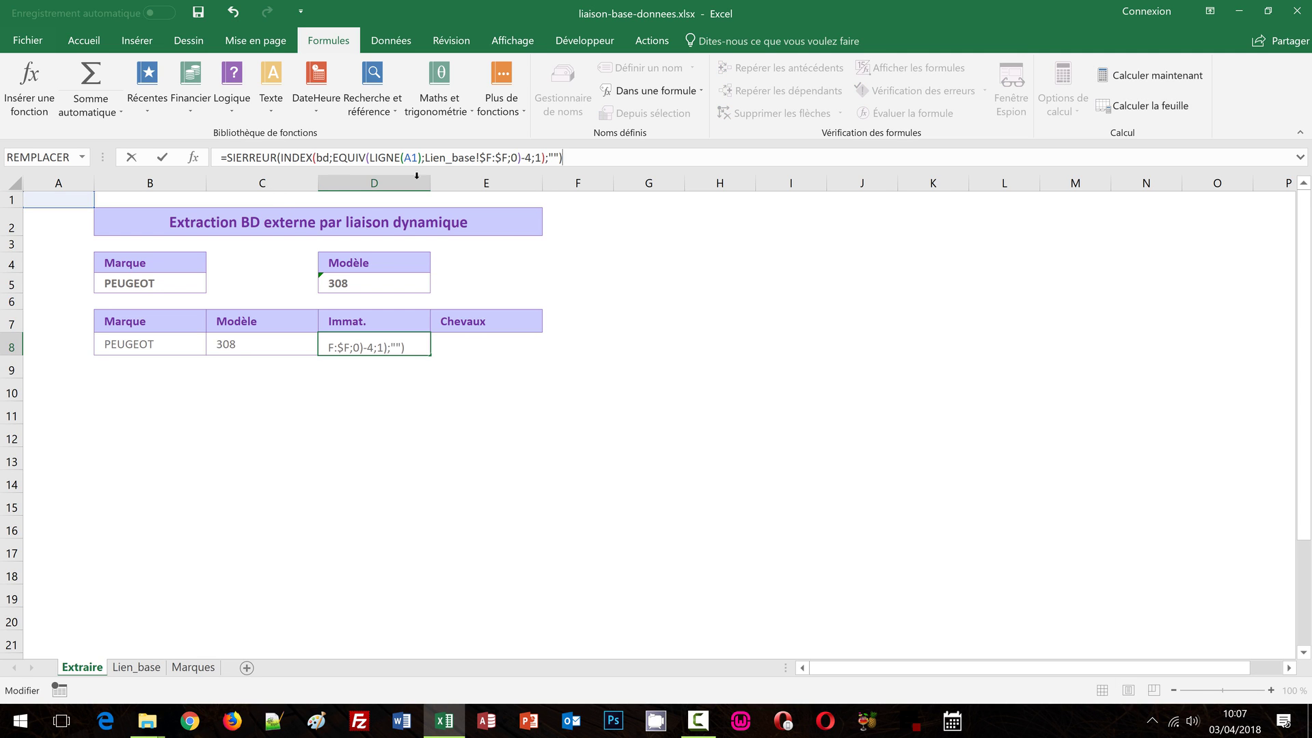
{"action": "double_click", "coordinate": [538, 160]}
{"action": "type", "text": "3"}
{"action": "key", "text": "ctrl+Return"}
Enter the same SIERREUR formula in E8 under Chevaux with INDEX's column number set to 4 and validate it.
{"action": "left_click", "coordinate": [478, 344]}
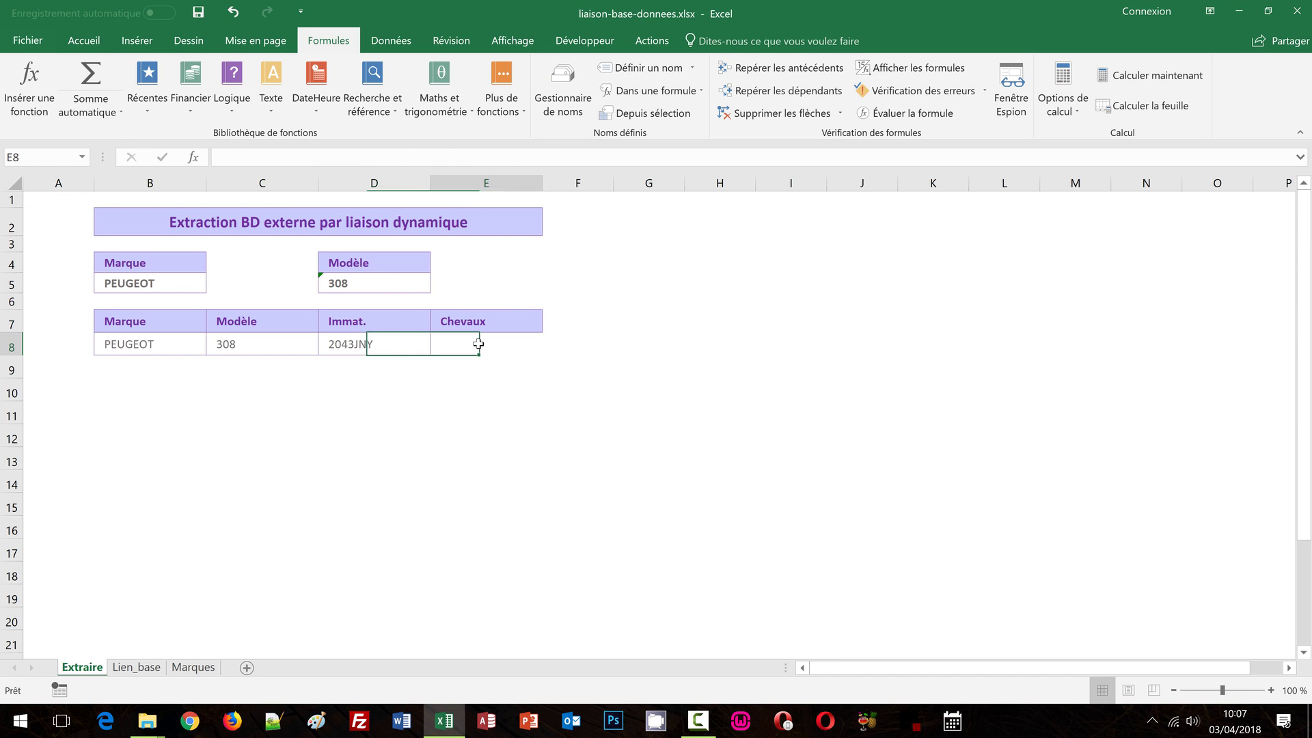
{"action": "left_click", "coordinate": [384, 157]}
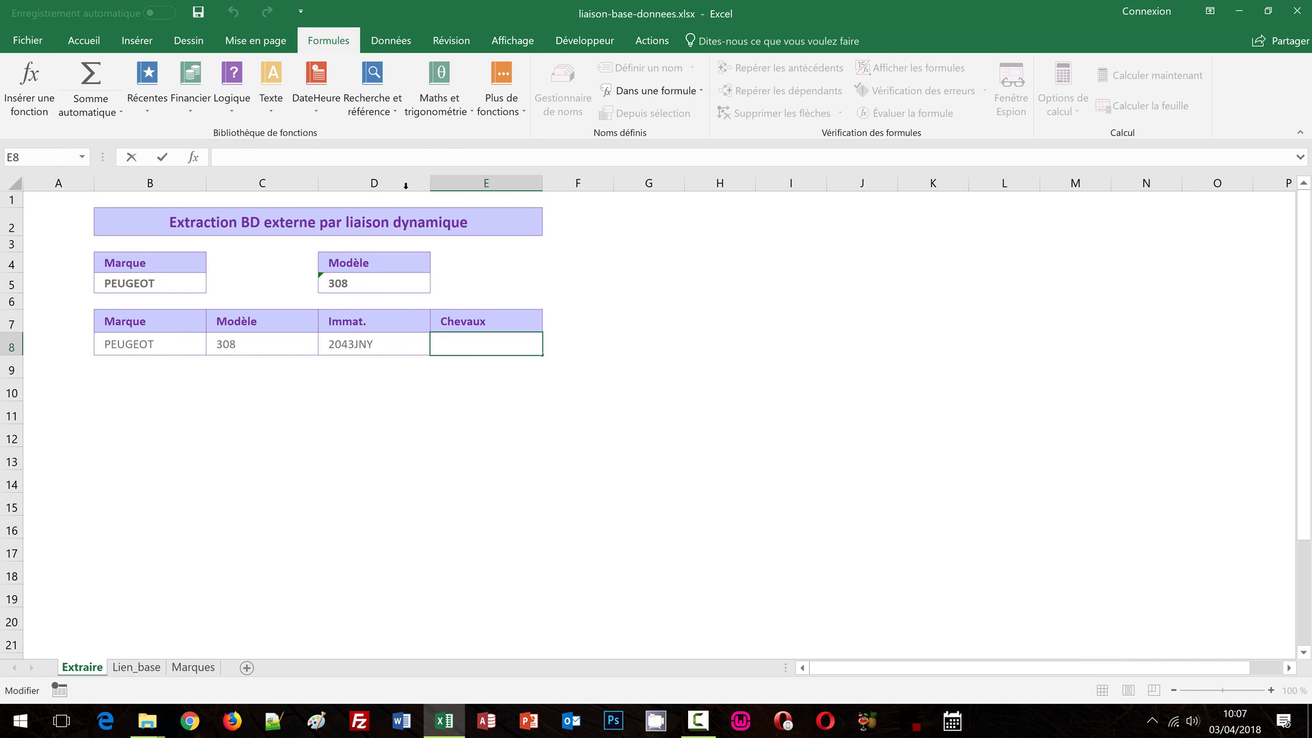
{"action": "type", "text": "=SIERREUR(INDEX(bd;EQUIV(LIGNE(A1);Lien_base!$F:$F;0)-4;1);\"\")"}
{"action": "double_click", "coordinate": [537, 157]}
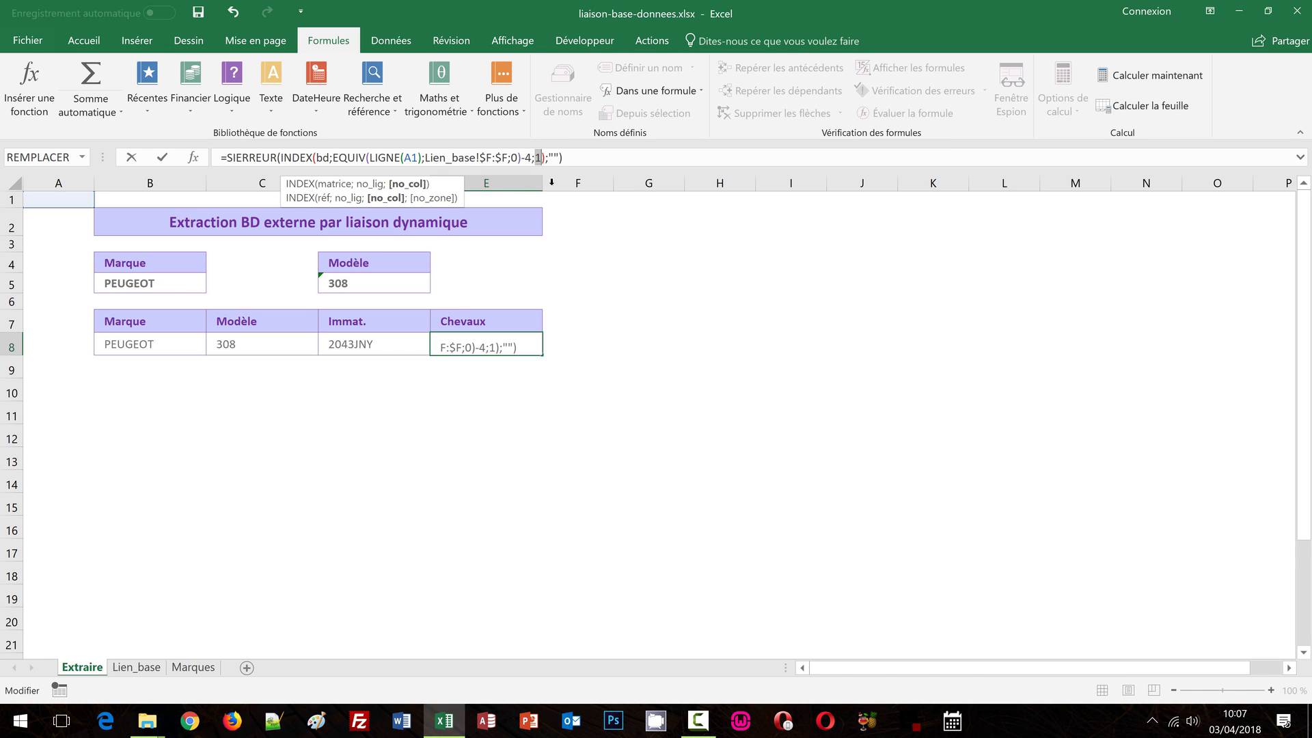
{"action": "type", "text": "4"}
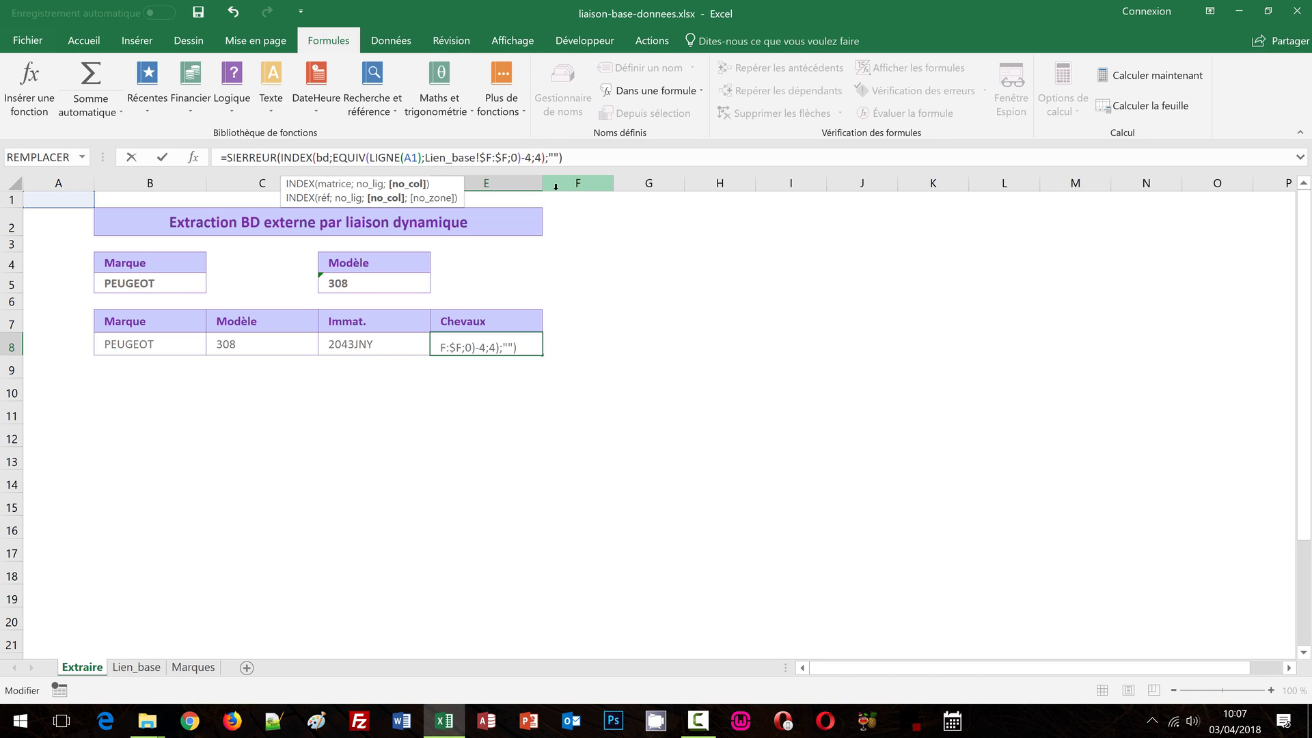
{"action": "key", "text": "ctrl+Return"}
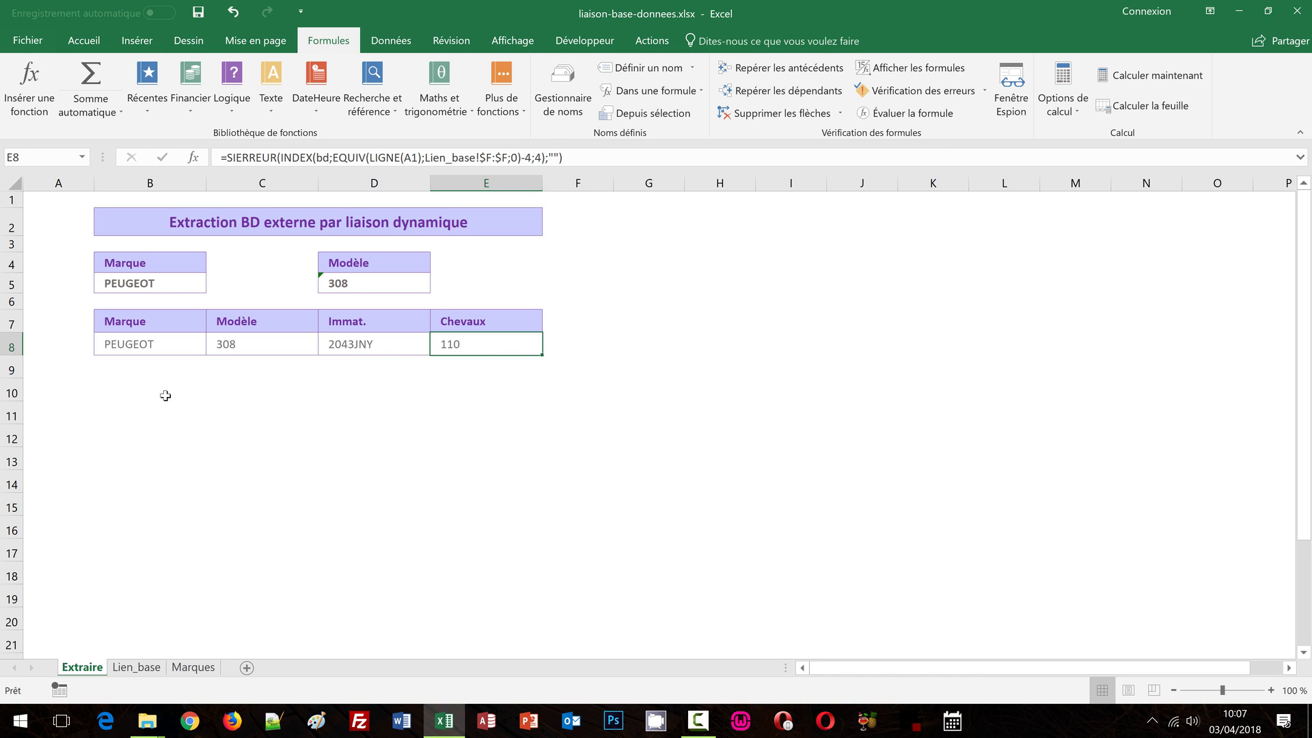
Fill the formulas of B8:E8 down to row 21 and deselect the range.
{"action": "left_click", "coordinate": [142, 347]}
{"action": "left_click_drag", "start_coordinate": [246, 348], "coordinate": [485, 346]}
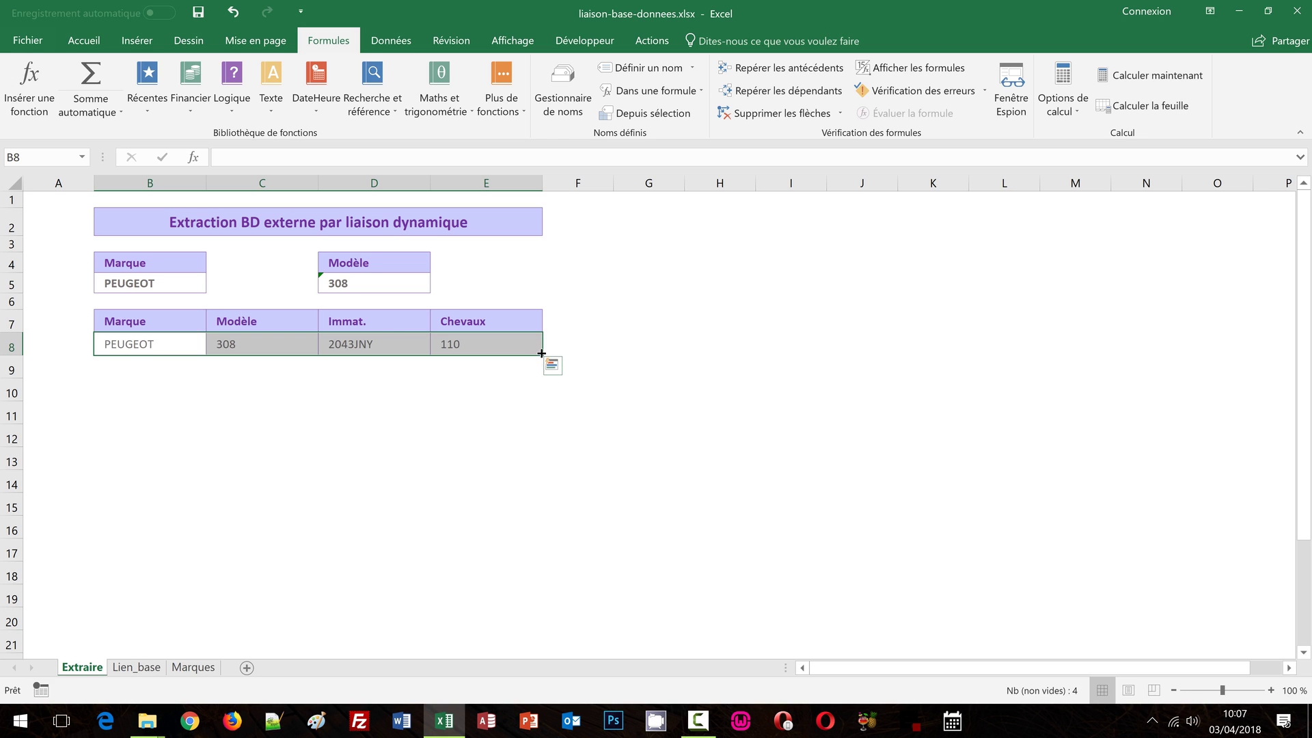
{"action": "left_click_drag", "start_coordinate": [541, 359], "coordinate": [521, 590]}
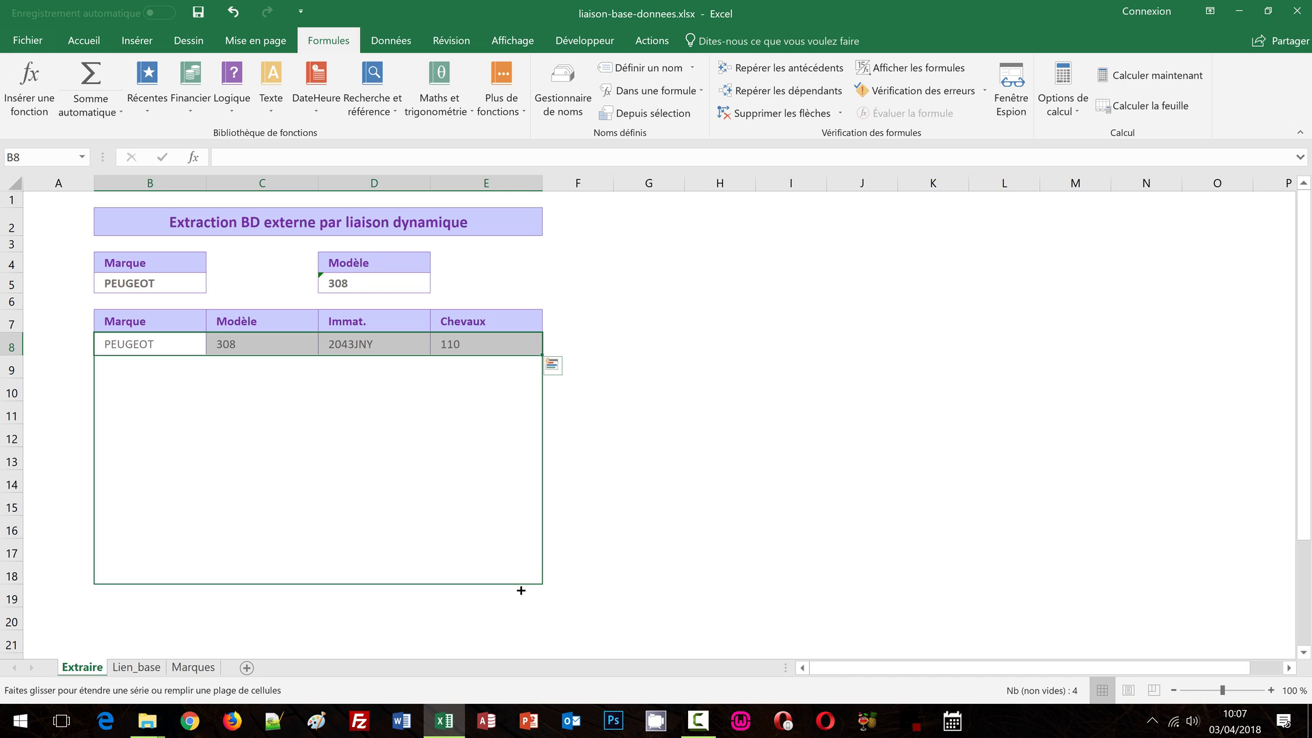
{"action": "left_click_drag", "start_coordinate": [521, 590], "coordinate": [507, 467]}
{"action": "scroll", "coordinate": [594, 436], "scroll_direction": "up", "scroll_amount": 3}
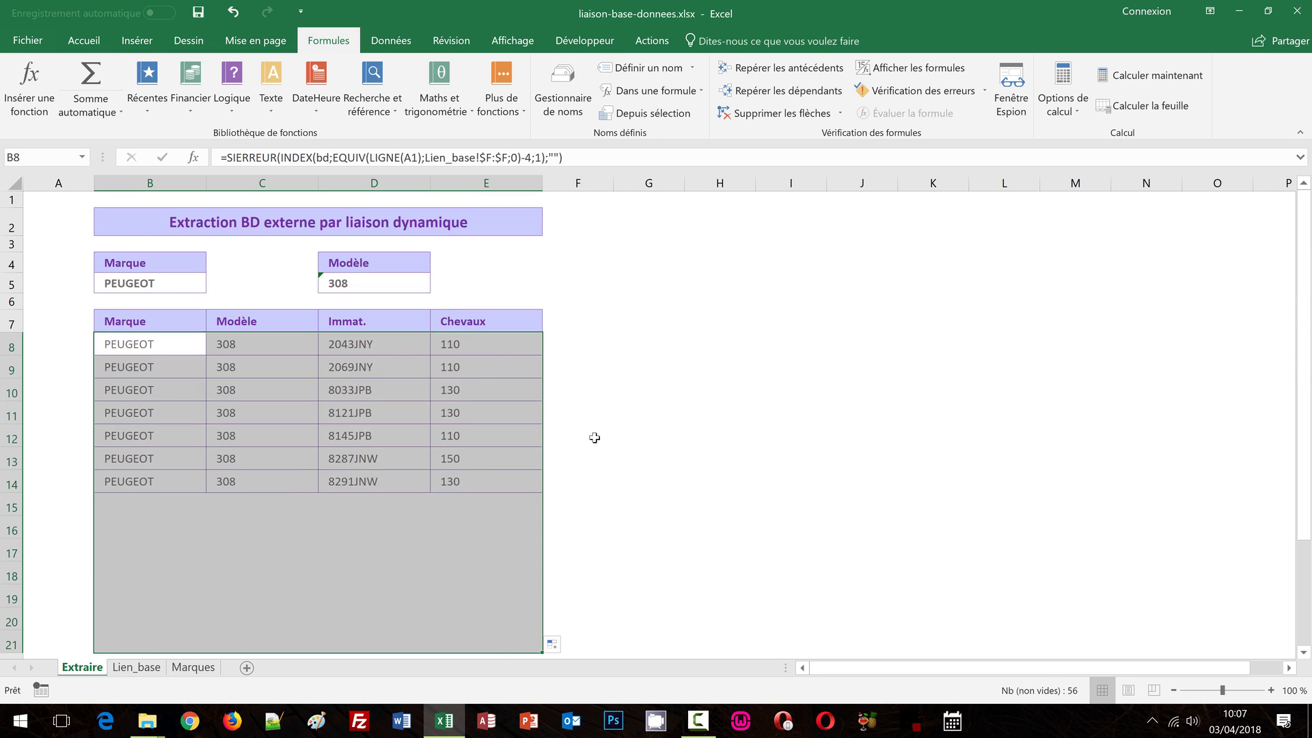
{"action": "left_click", "coordinate": [623, 421]}
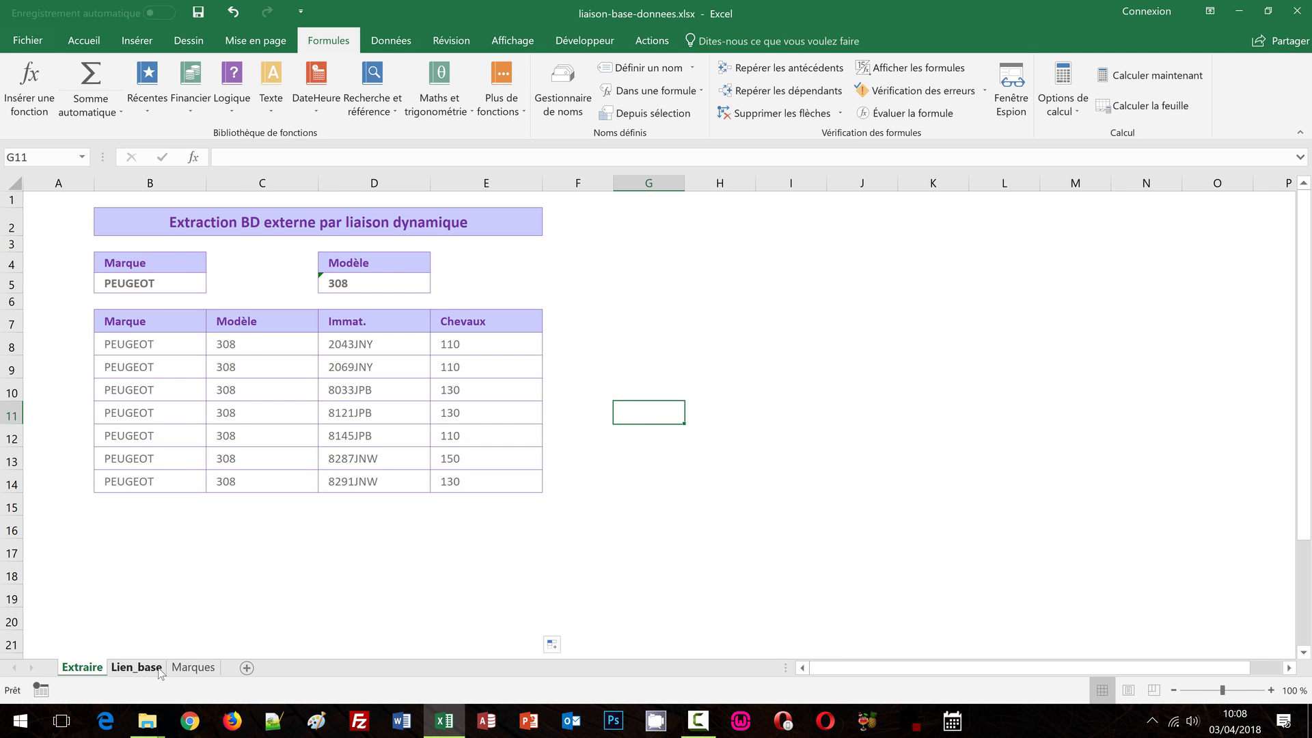
After consulting the Marques sheet, choose MERCEDES as the Marque in B5 on Extraire and check the models offered in the Modèle list.
{"action": "left_click", "coordinate": [193, 668]}
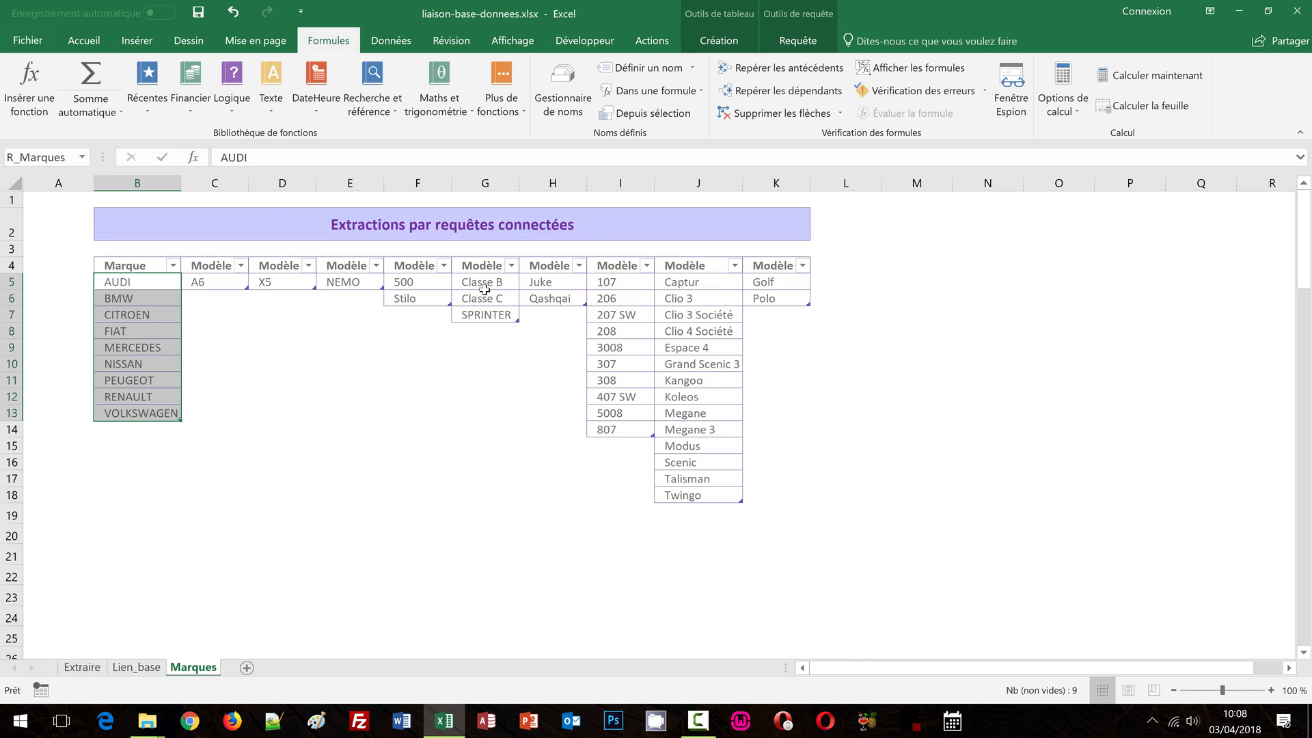
{"action": "left_click", "coordinate": [82, 667]}
{"action": "left_click", "coordinate": [183, 286]}
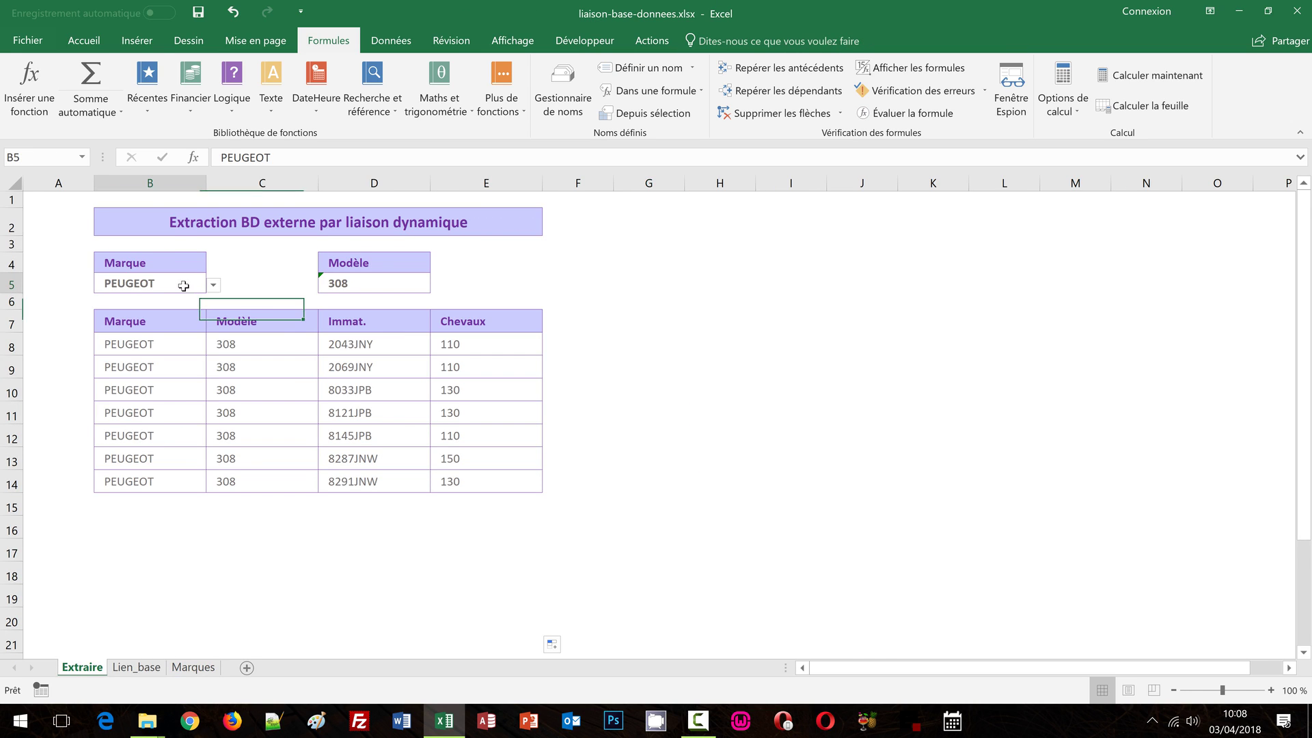
{"action": "left_click", "coordinate": [214, 285]}
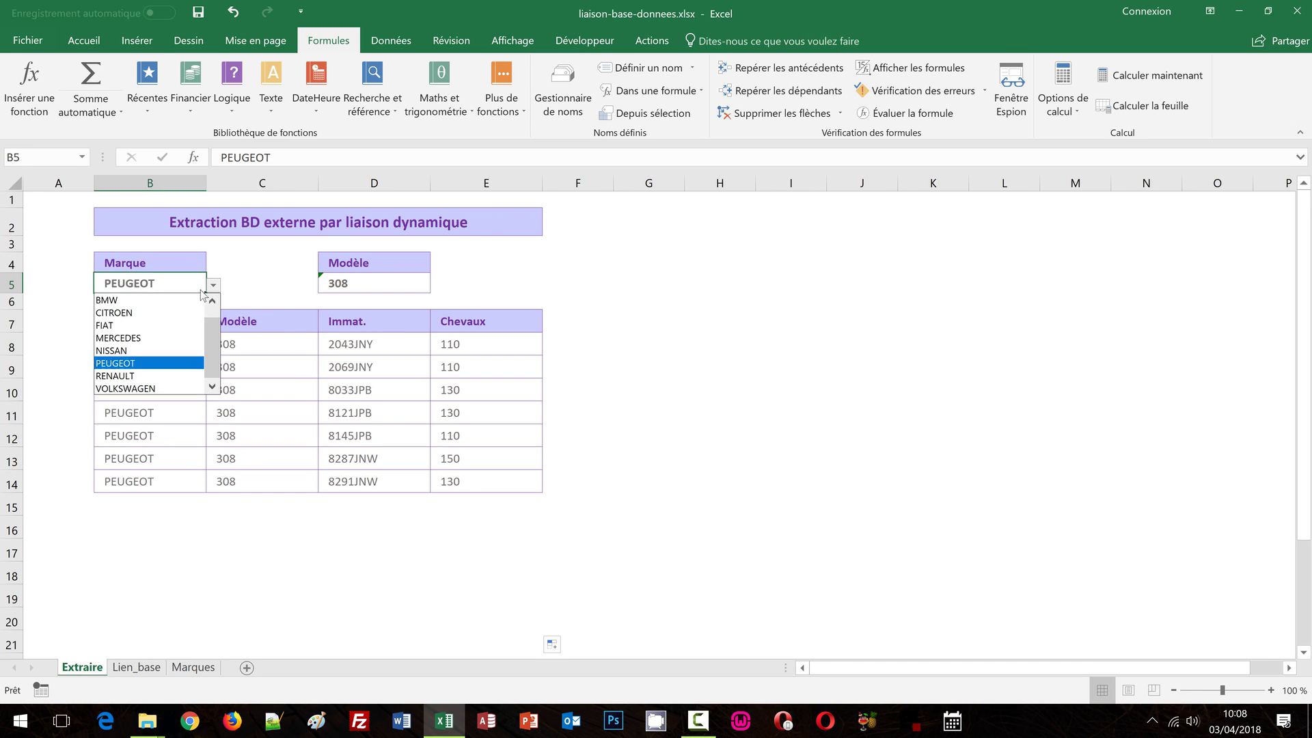
{"action": "left_click", "coordinate": [175, 340]}
{"action": "left_click", "coordinate": [382, 285]}
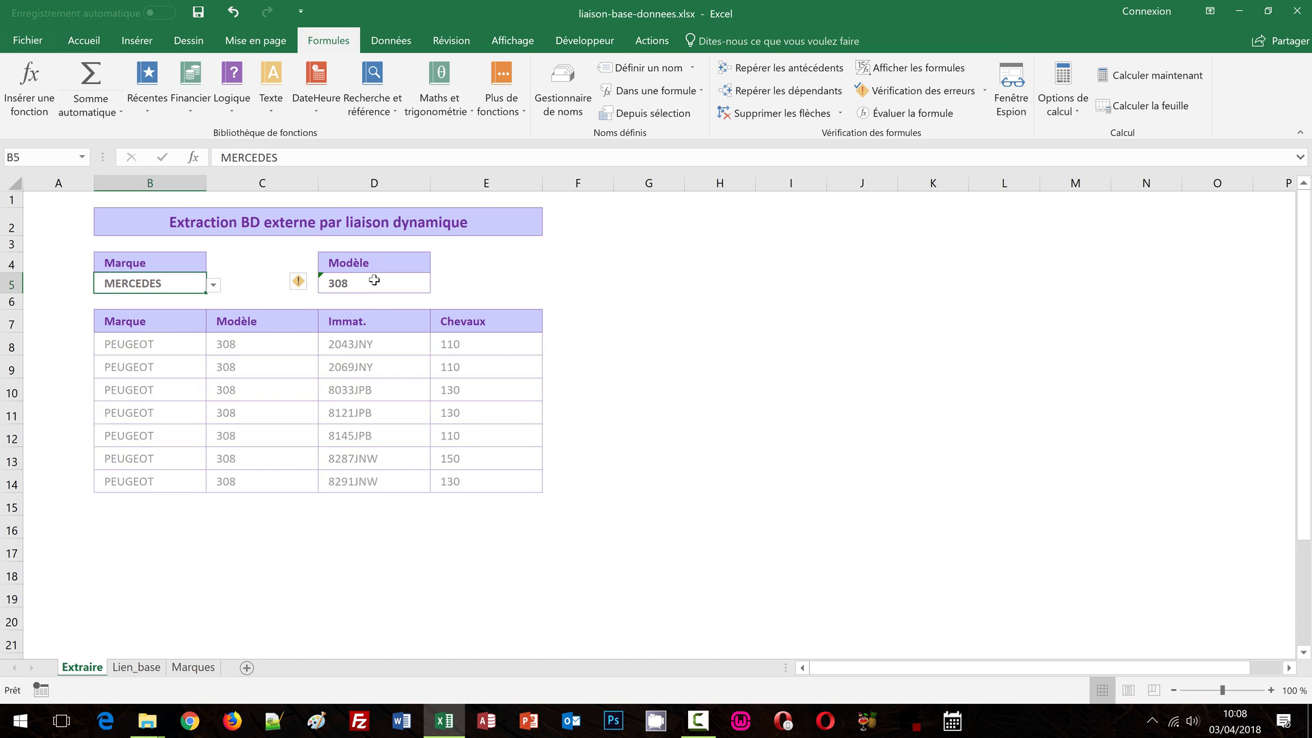
{"action": "left_click", "coordinate": [438, 287]}
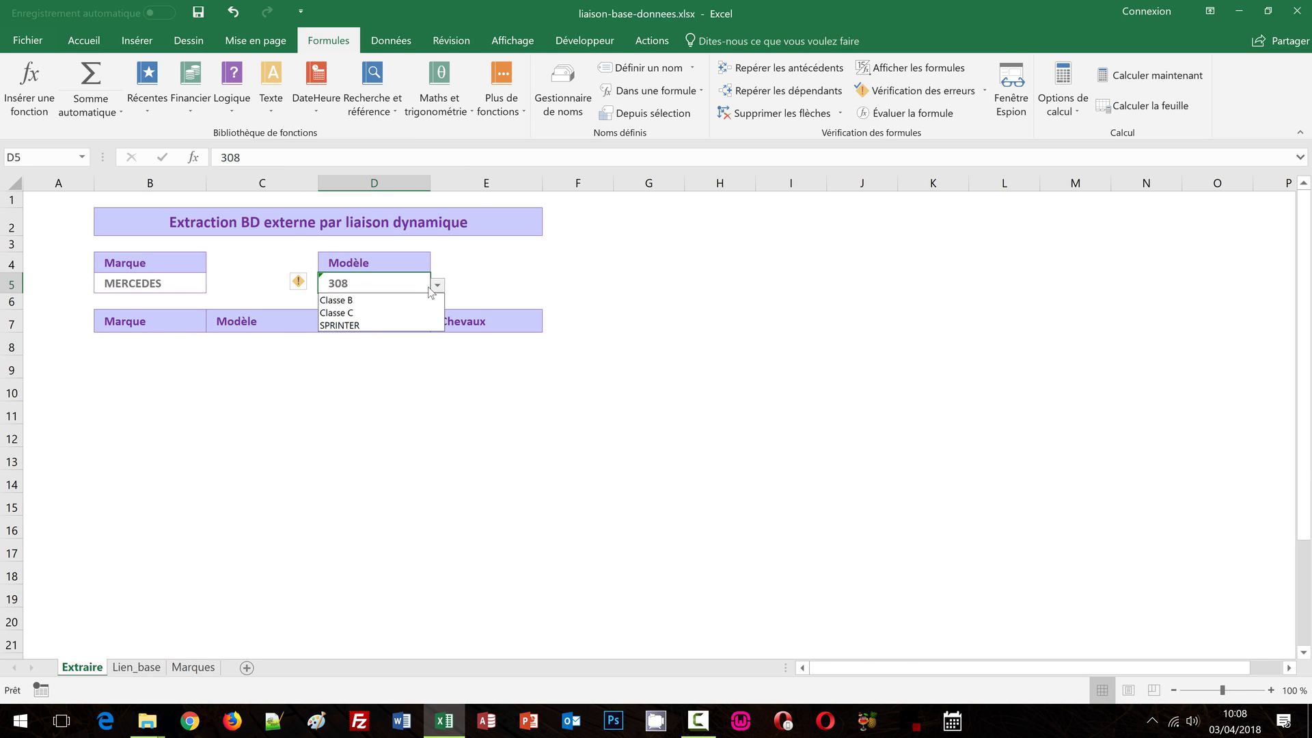
{"action": "key", "text": "Escape"}
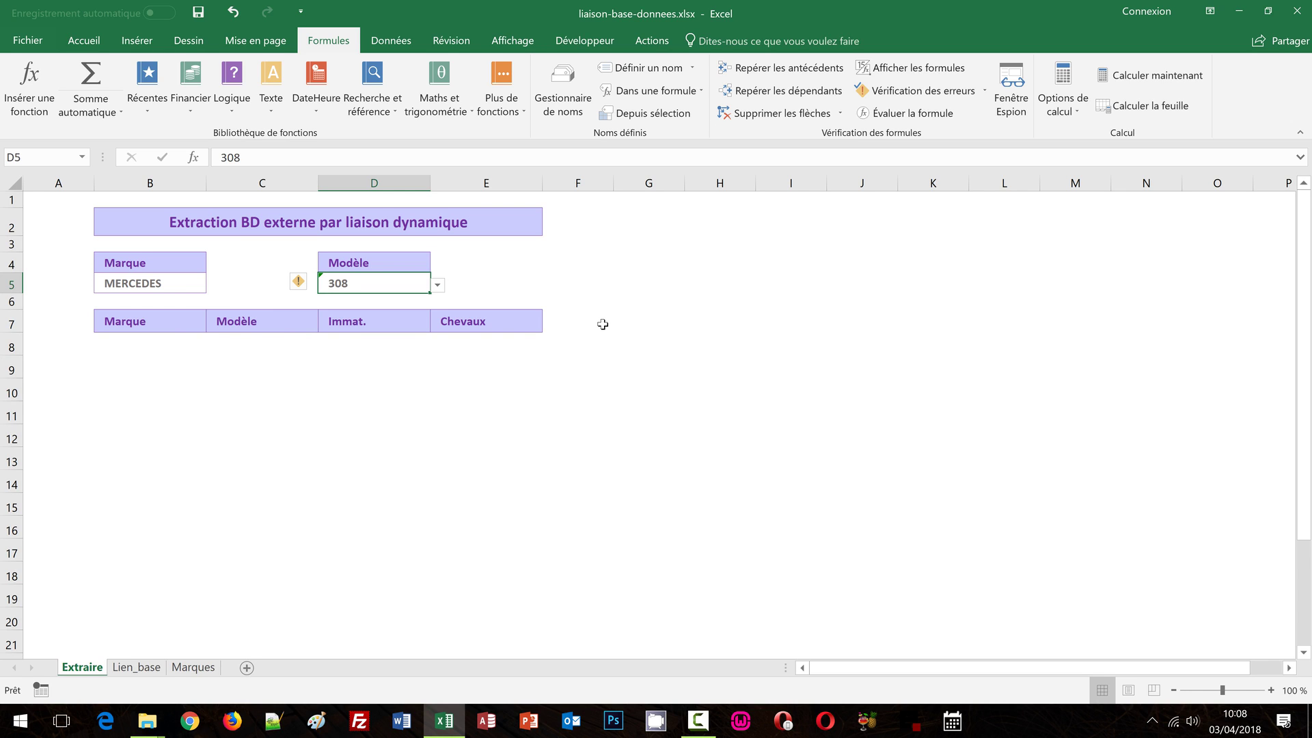
Open the donnees-externes.accdb database from the video folder in Access and open its Parc form.
{"action": "left_click", "coordinate": [150, 723]}
{"action": "left_click", "coordinate": [305, 589]}
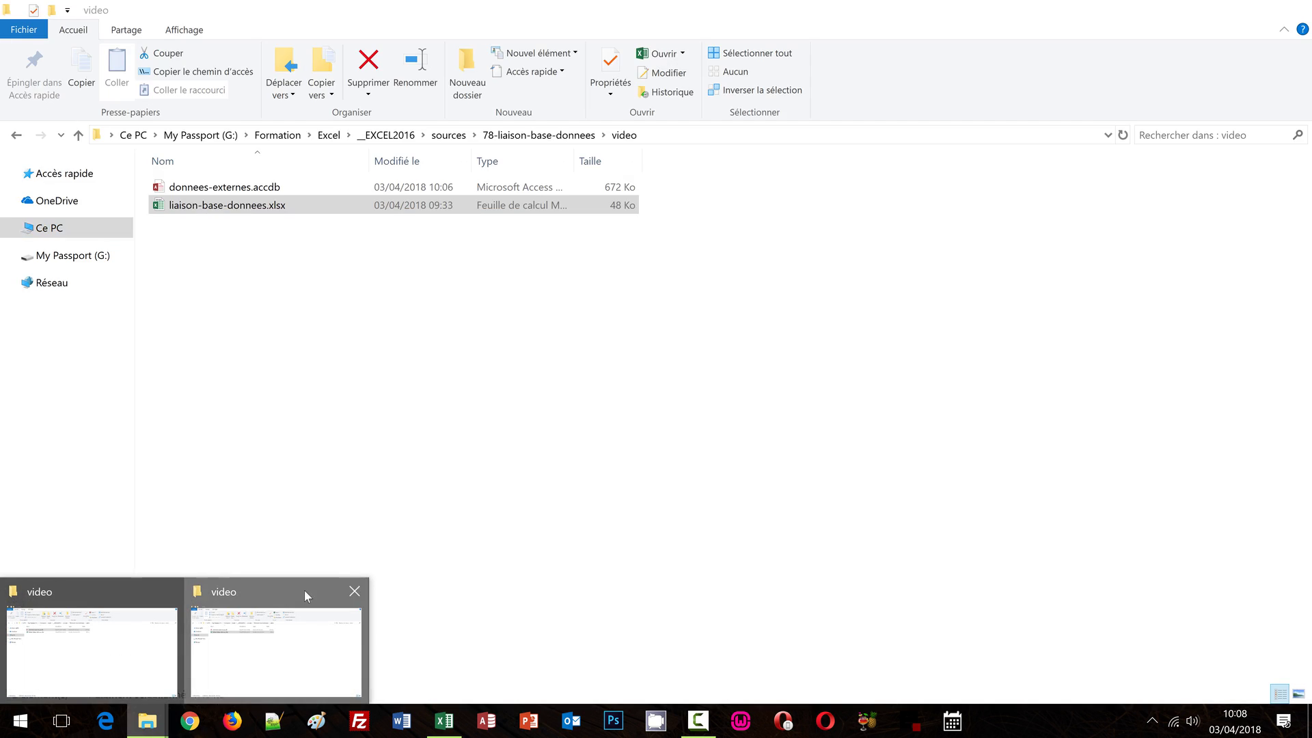
{"action": "double_click", "coordinate": [270, 190]}
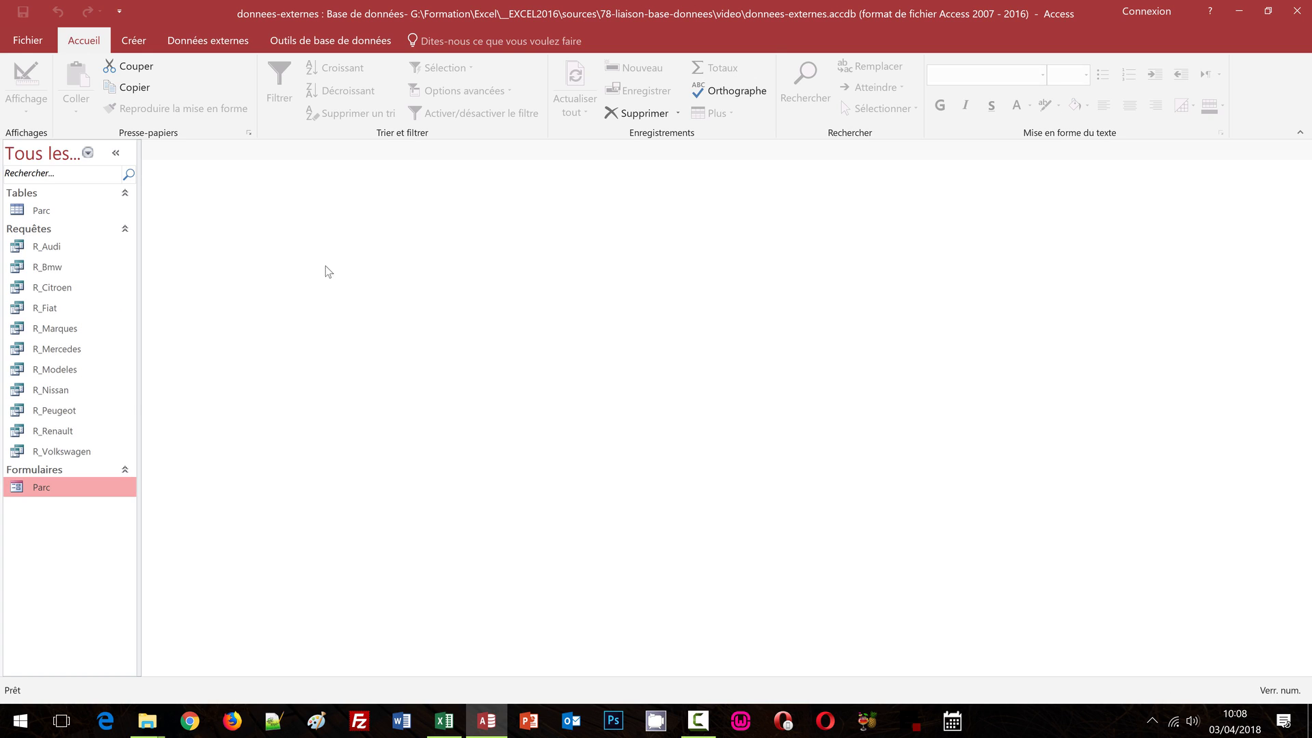
{"action": "double_click", "coordinate": [49, 488]}
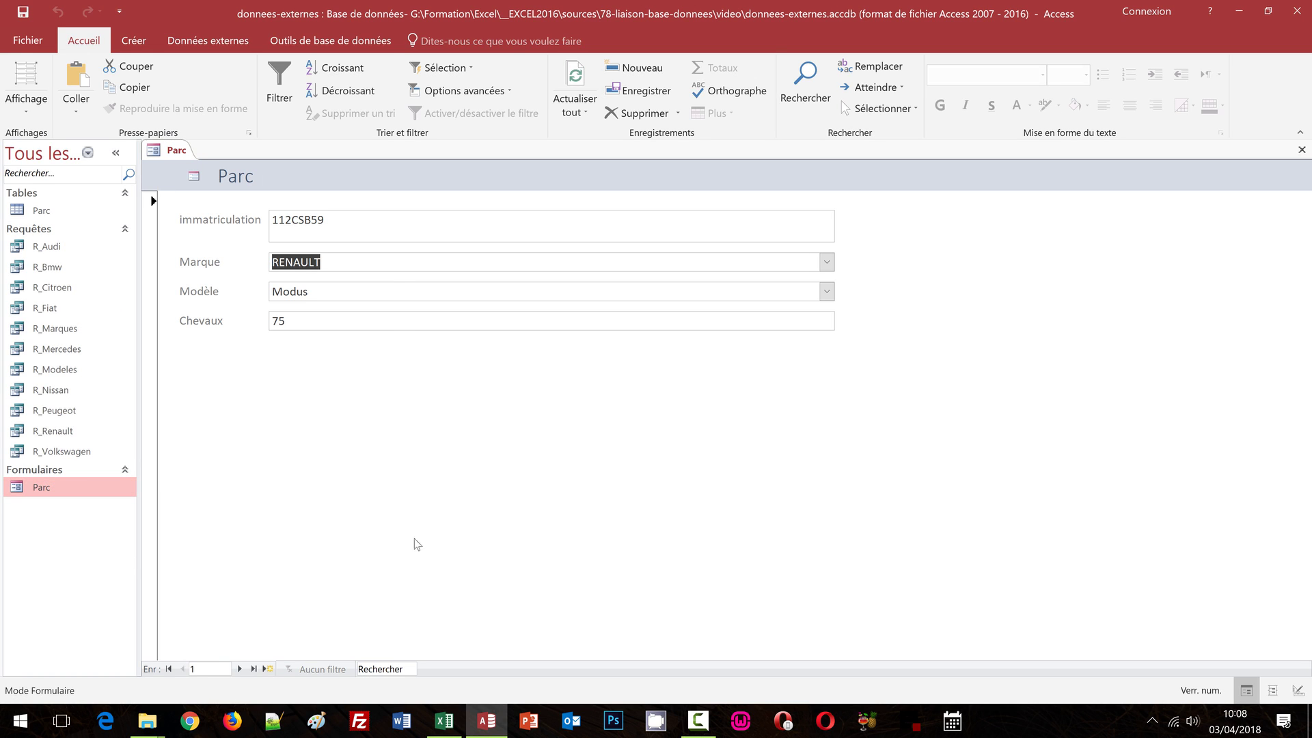
{"action": "left_click", "coordinate": [269, 670]}
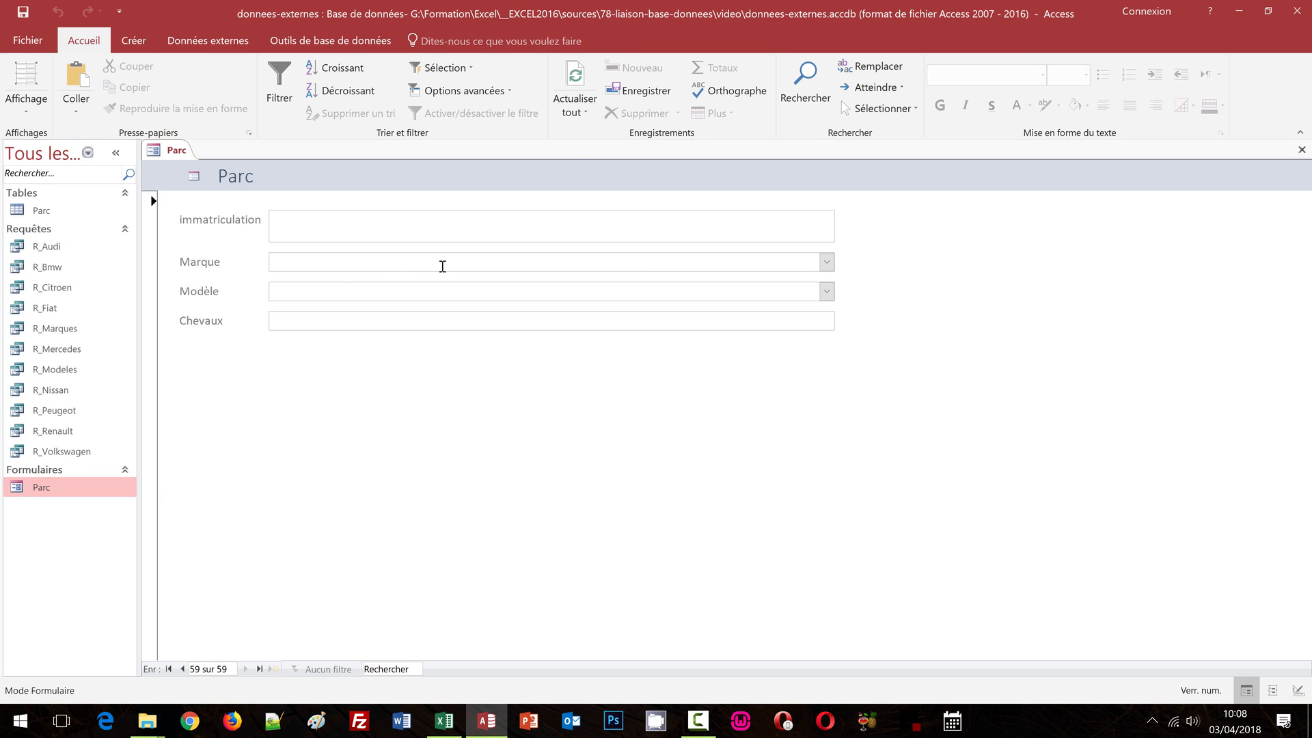
{"action": "type", "text": "YT777TT"}
{"action": "left_click", "coordinate": [827, 263]}
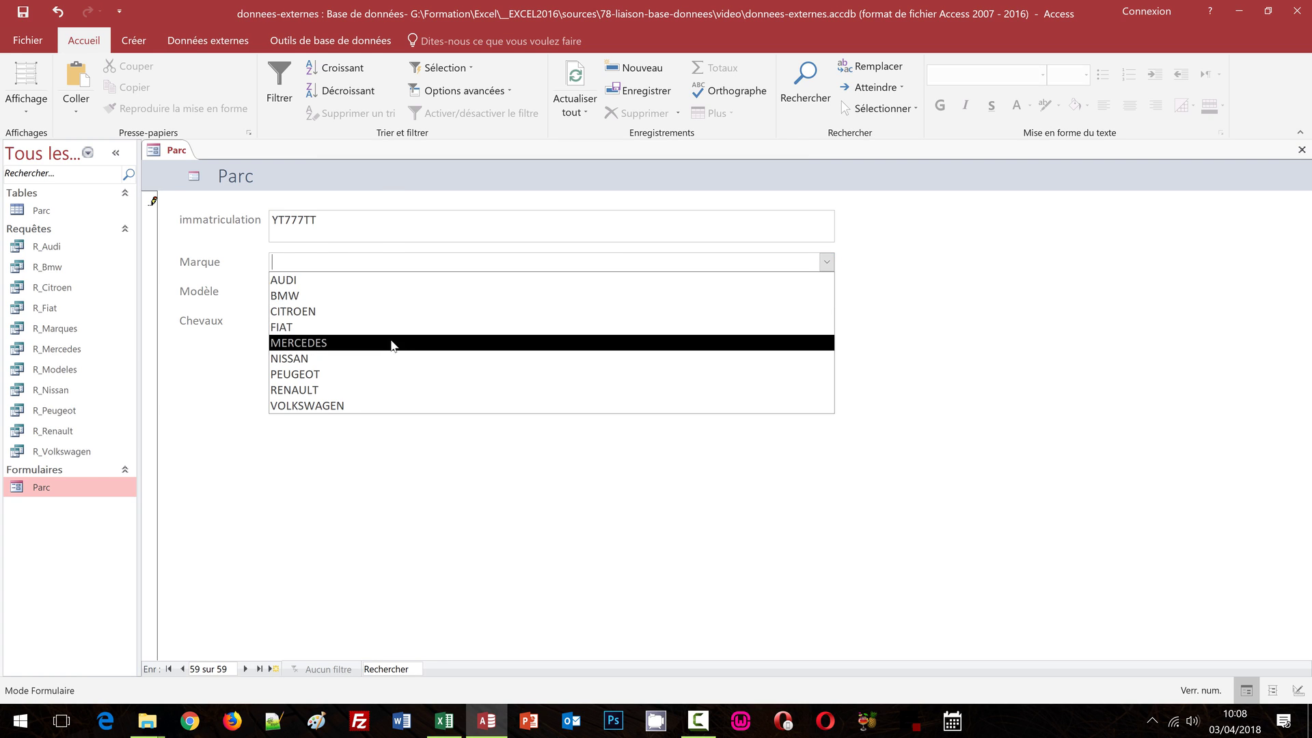
{"action": "left_click", "coordinate": [390, 345]}
{"action": "left_click", "coordinate": [326, 295]}
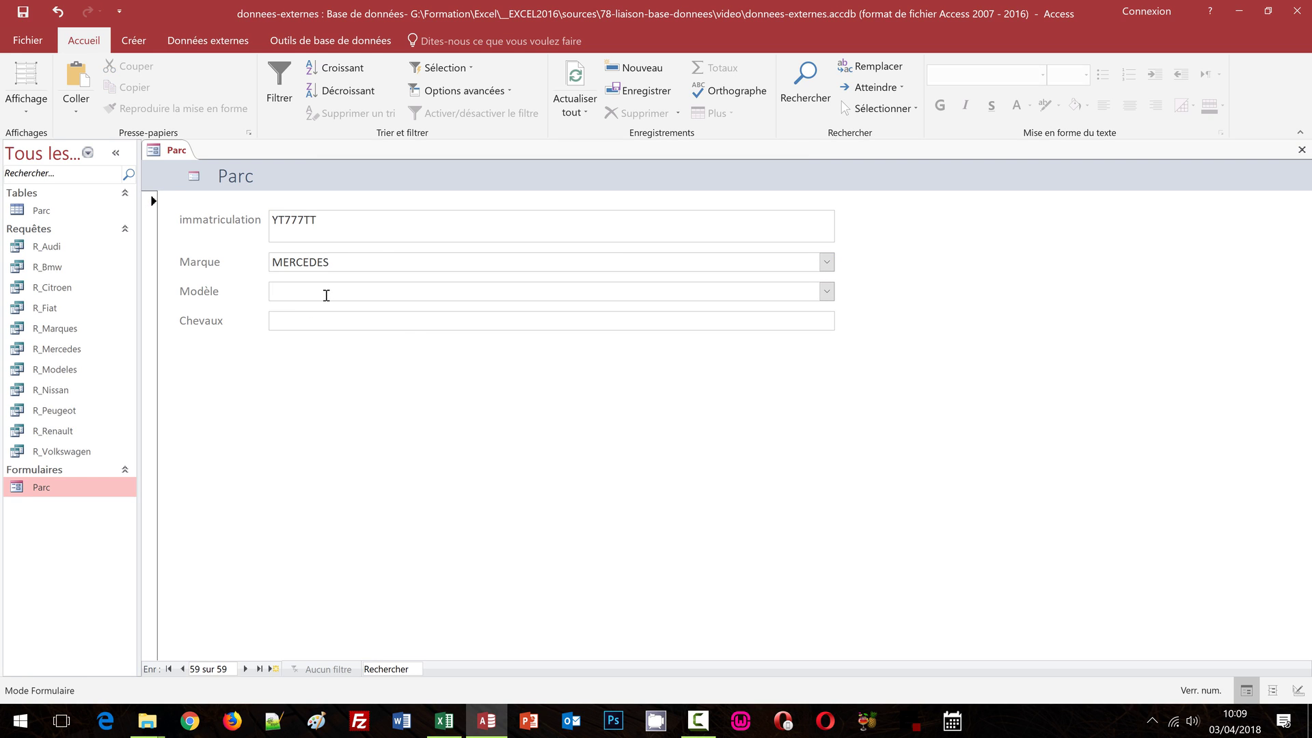
{"action": "left_click", "coordinate": [827, 292]}
{"action": "left_click", "coordinate": [828, 294]}
{"action": "type", "text": "Classe "}
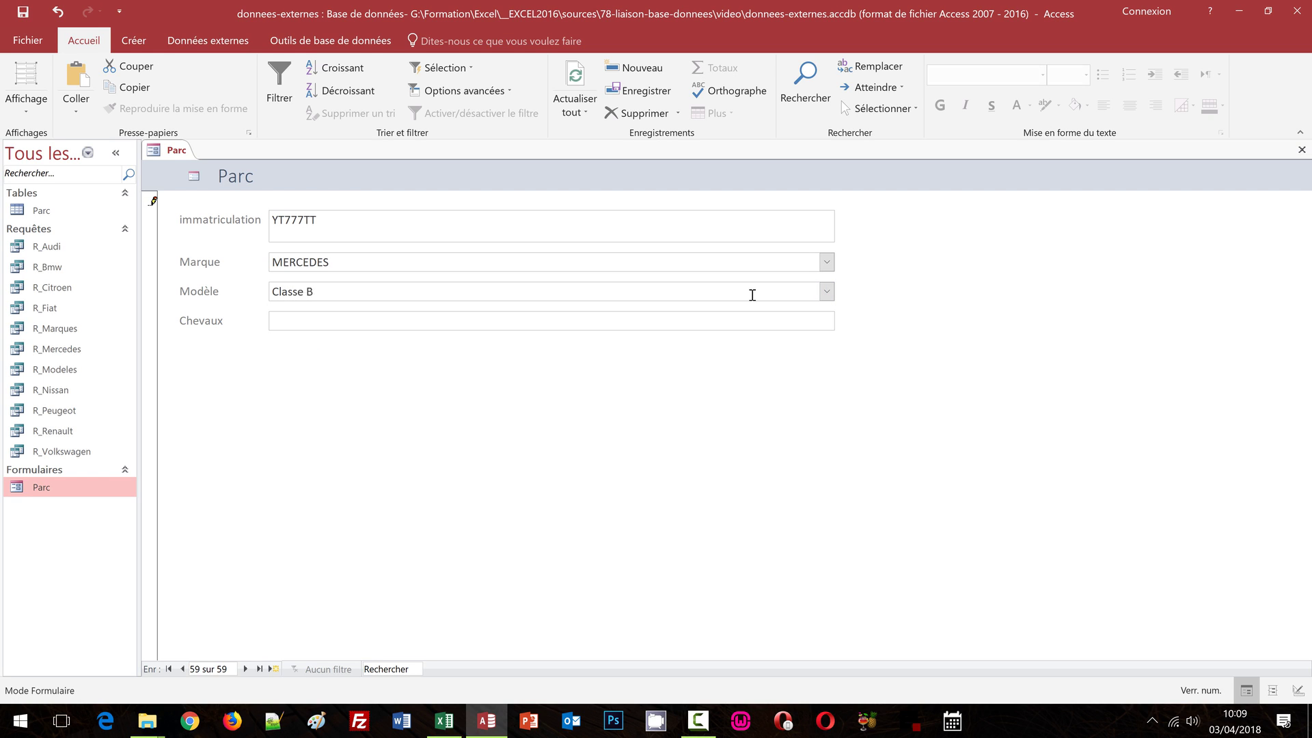
{"action": "type", "text": "A"}
{"action": "left_click", "coordinate": [481, 323]}
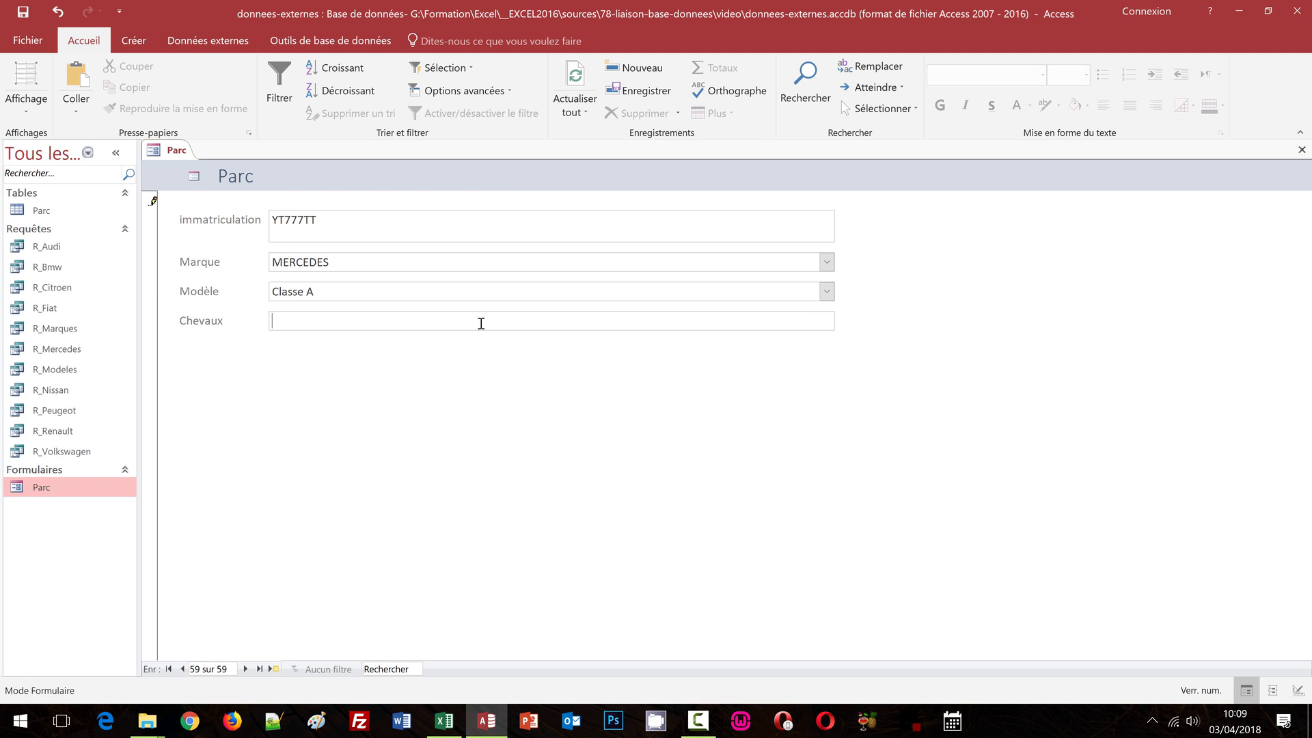
{"action": "type", "text": "110"}
{"action": "left_click", "coordinate": [246, 670]}
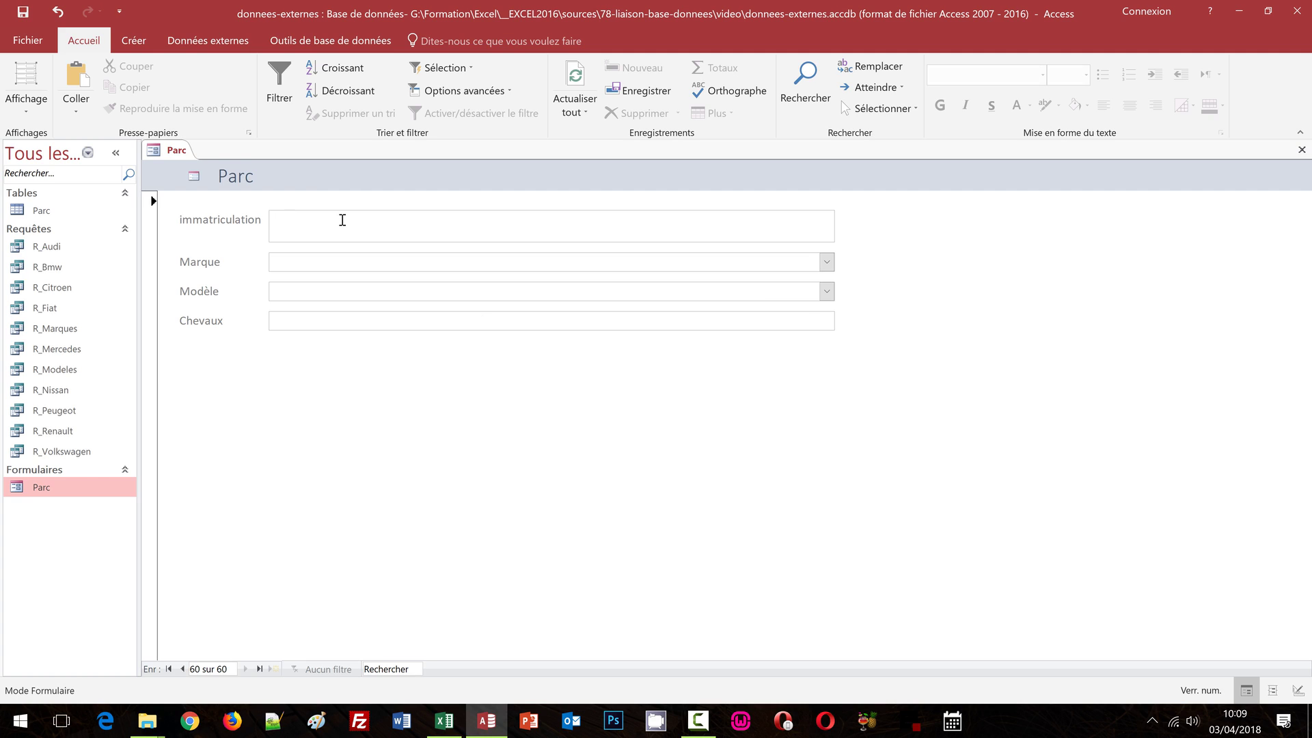
{"action": "type", "text": "HH888TR"}
{"action": "left_click", "coordinate": [828, 263]}
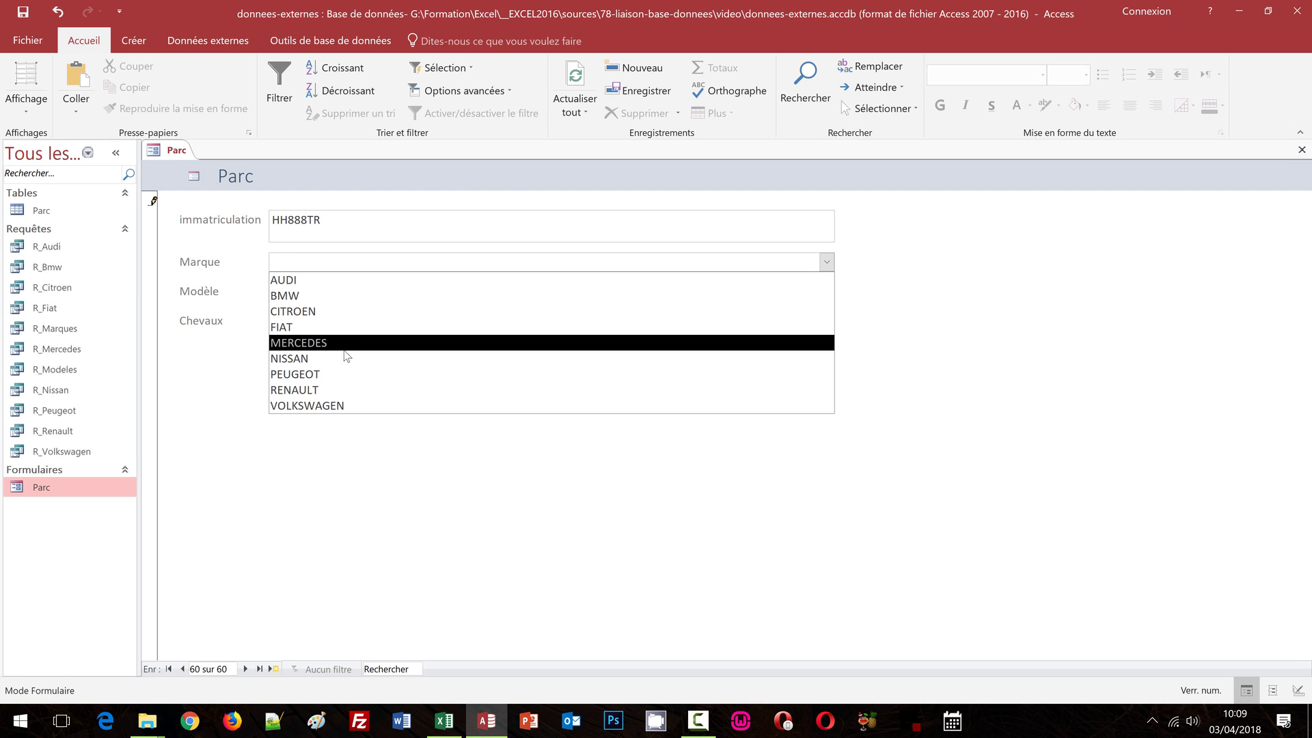
{"action": "left_click", "coordinate": [316, 374]}
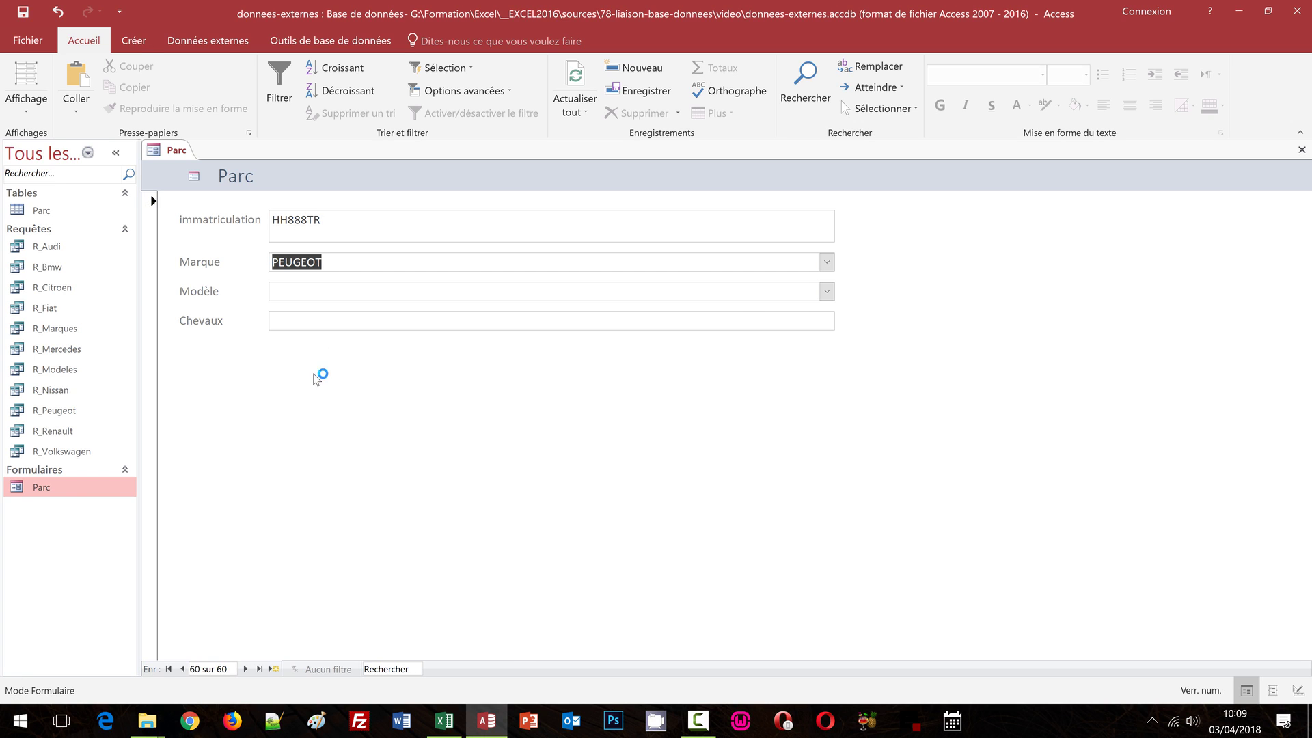
{"action": "left_click", "coordinate": [827, 291]}
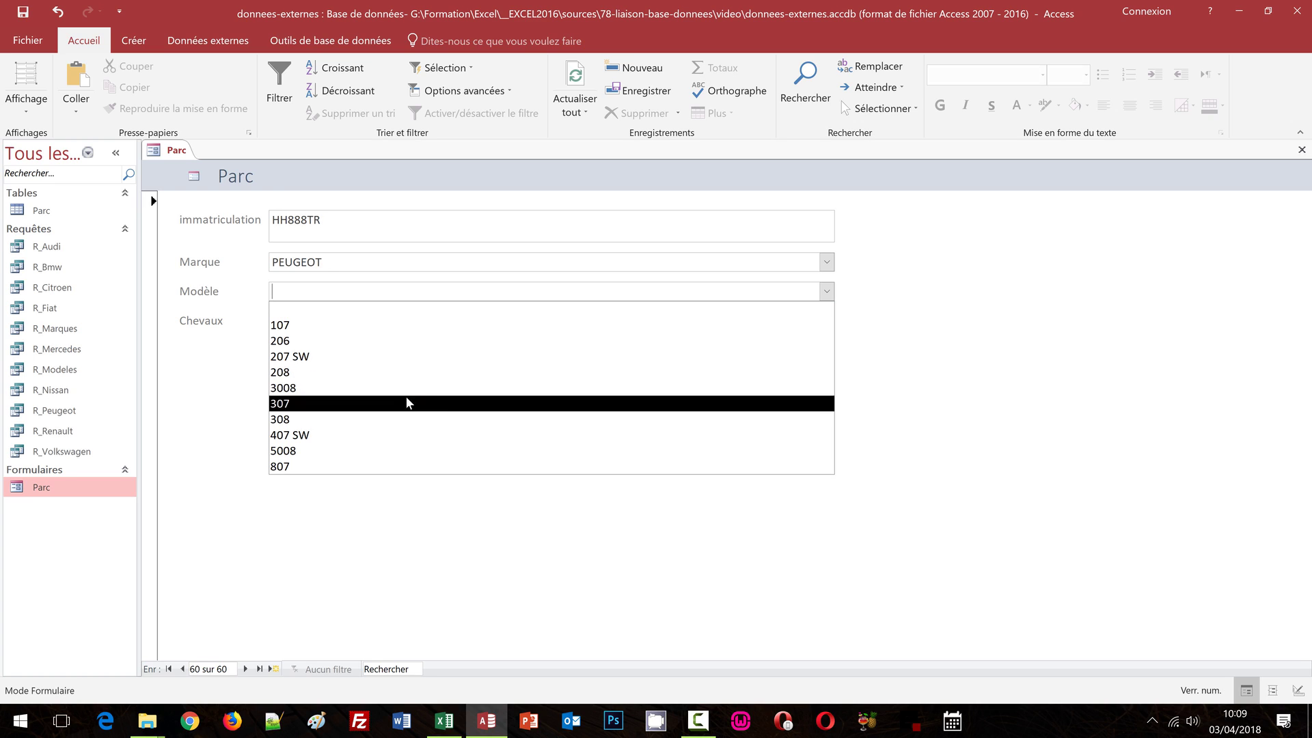
{"action": "left_click", "coordinate": [382, 422]}
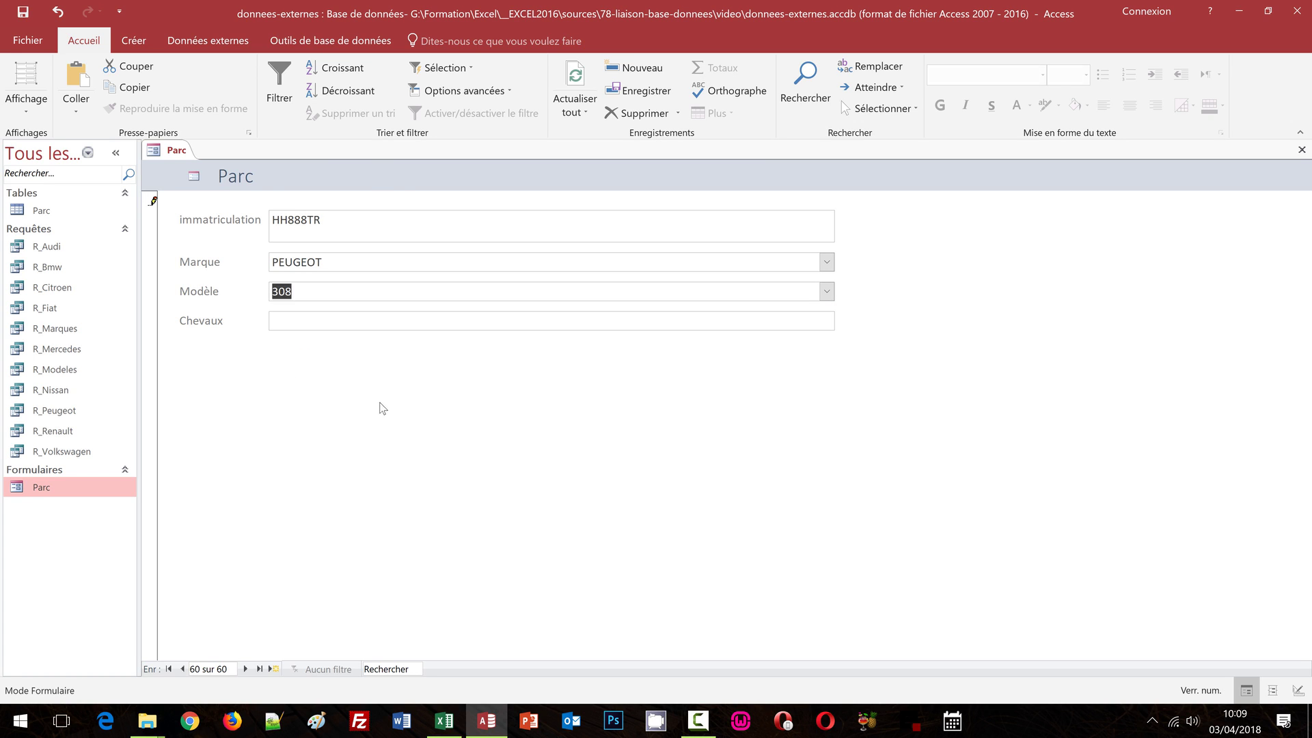
{"action": "left_click", "coordinate": [328, 319]}
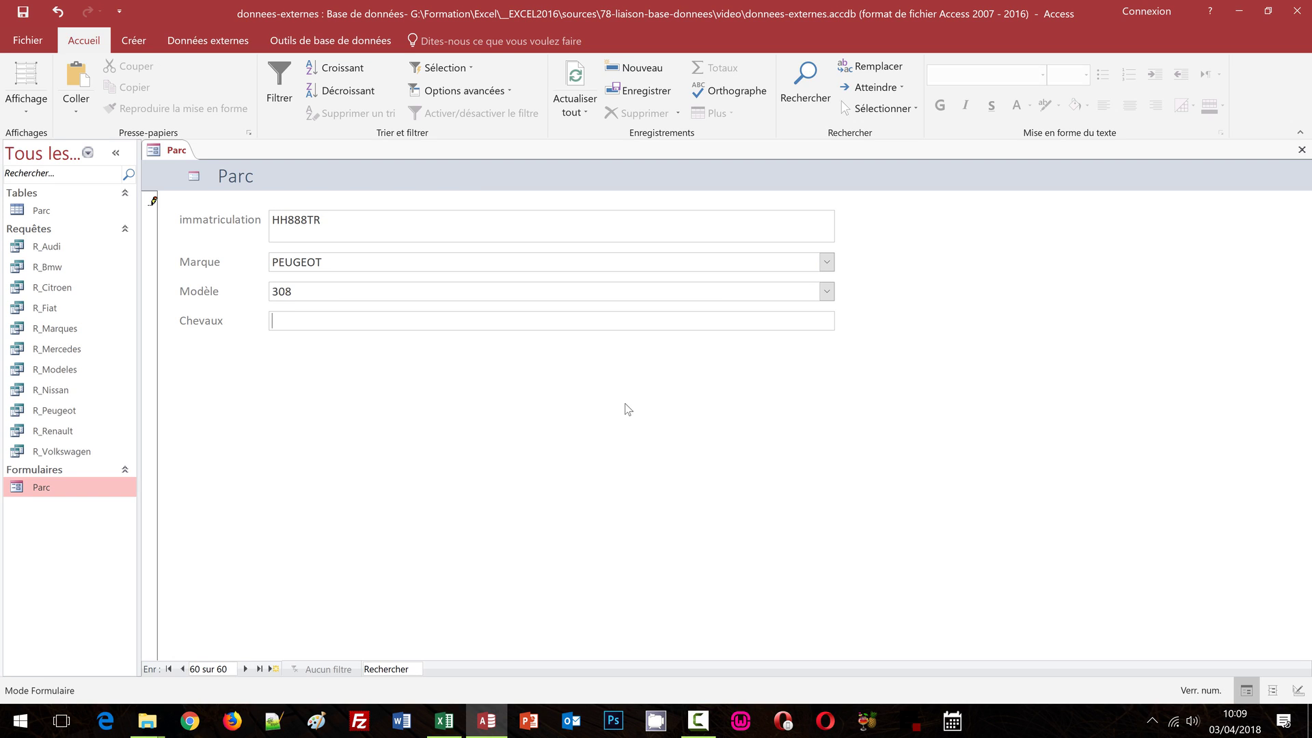
{"action": "type", "text": "110"}
{"action": "key", "text": "BackSpace"}
{"action": "key", "text": "BackSpace"}
{"action": "key", "text": "BackSpace"}
{"action": "type", "text": "200"}
{"action": "left_click", "coordinate": [245, 669]}
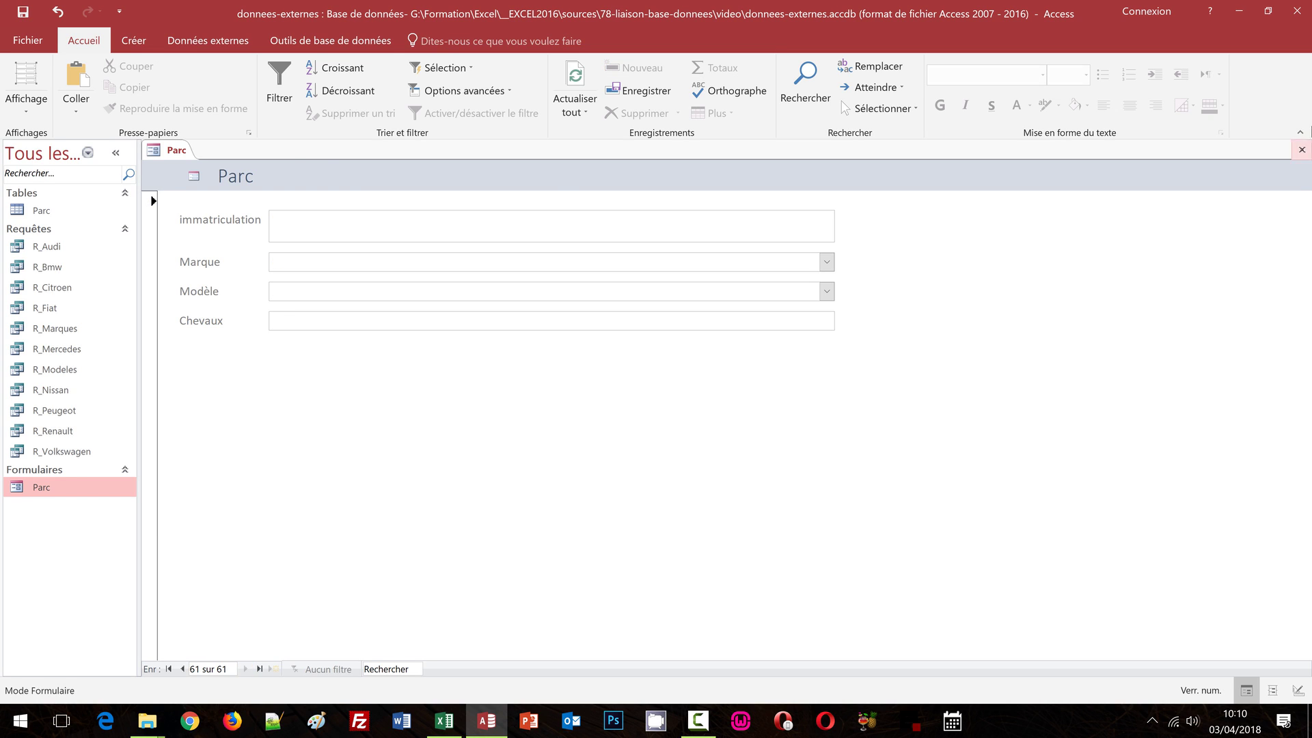
Close the Parc form and switch to the Lien_base sheet of the Excel workbook.
{"action": "left_click", "coordinate": [1302, 150]}
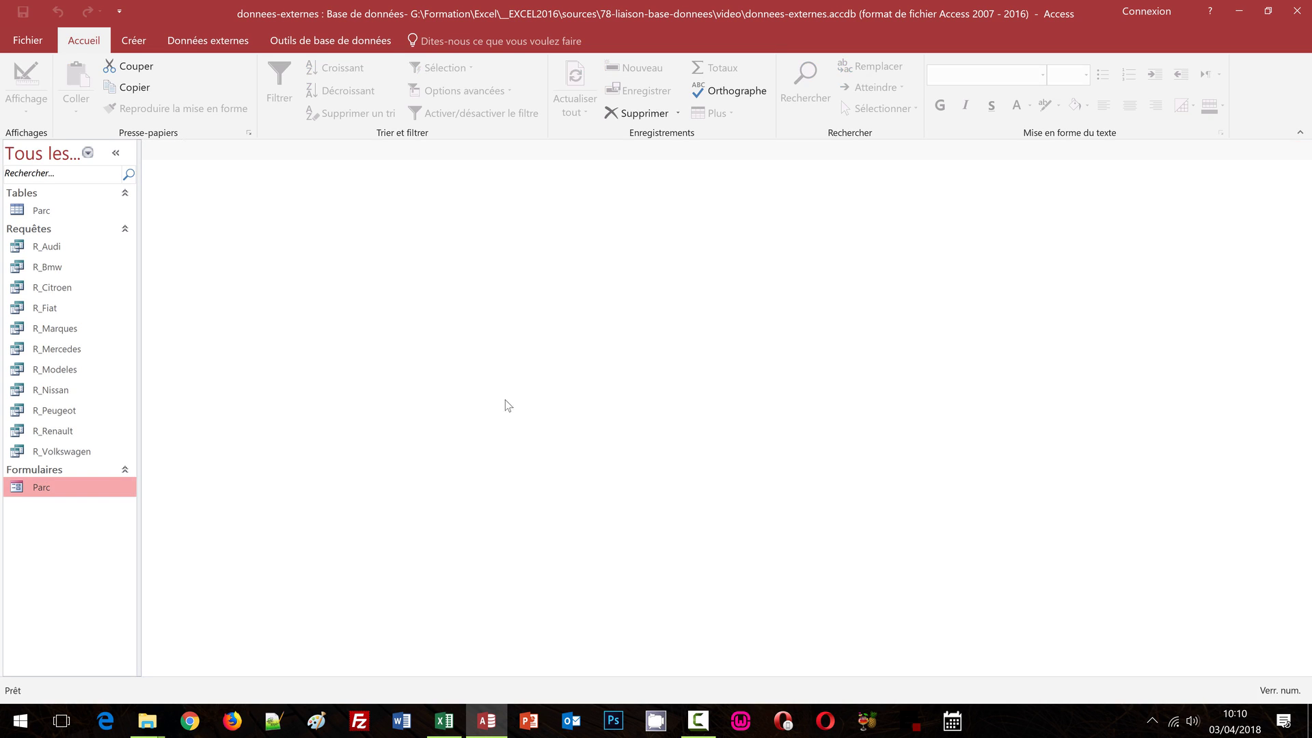
{"action": "left_click", "coordinate": [445, 723]}
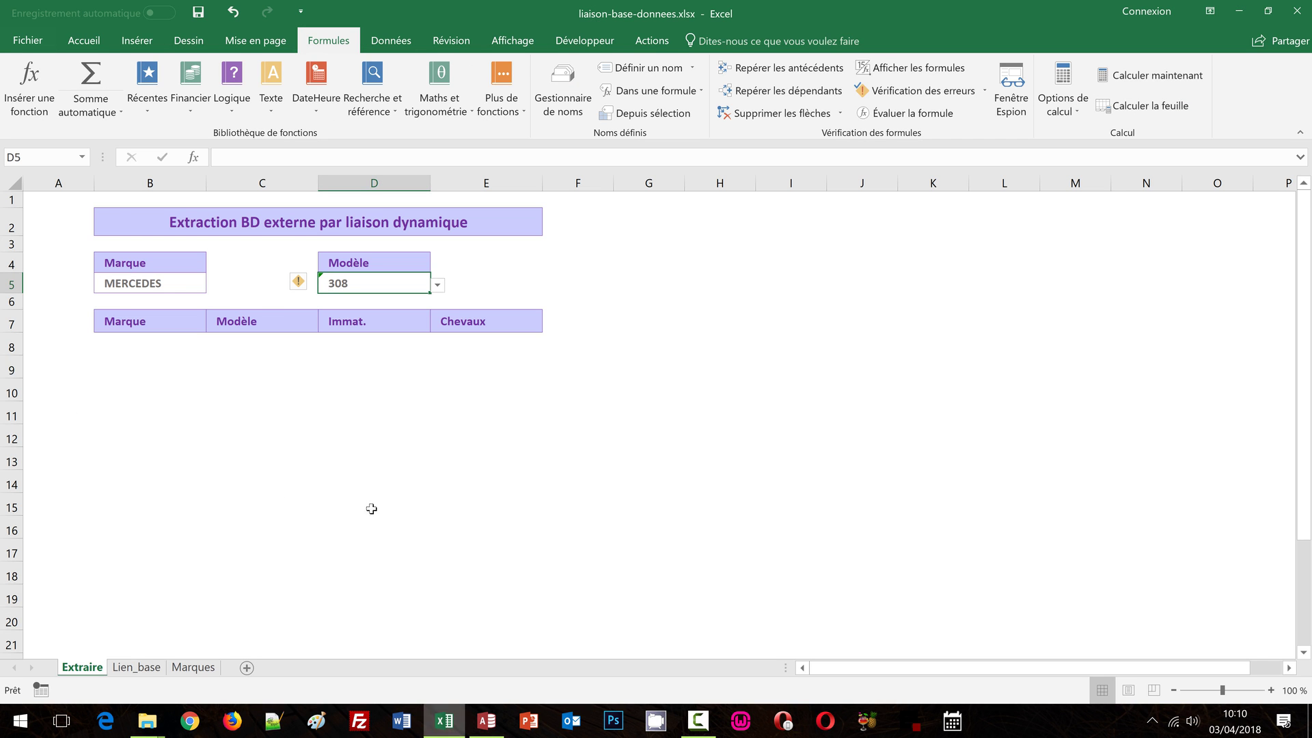
{"action": "left_click", "coordinate": [134, 667]}
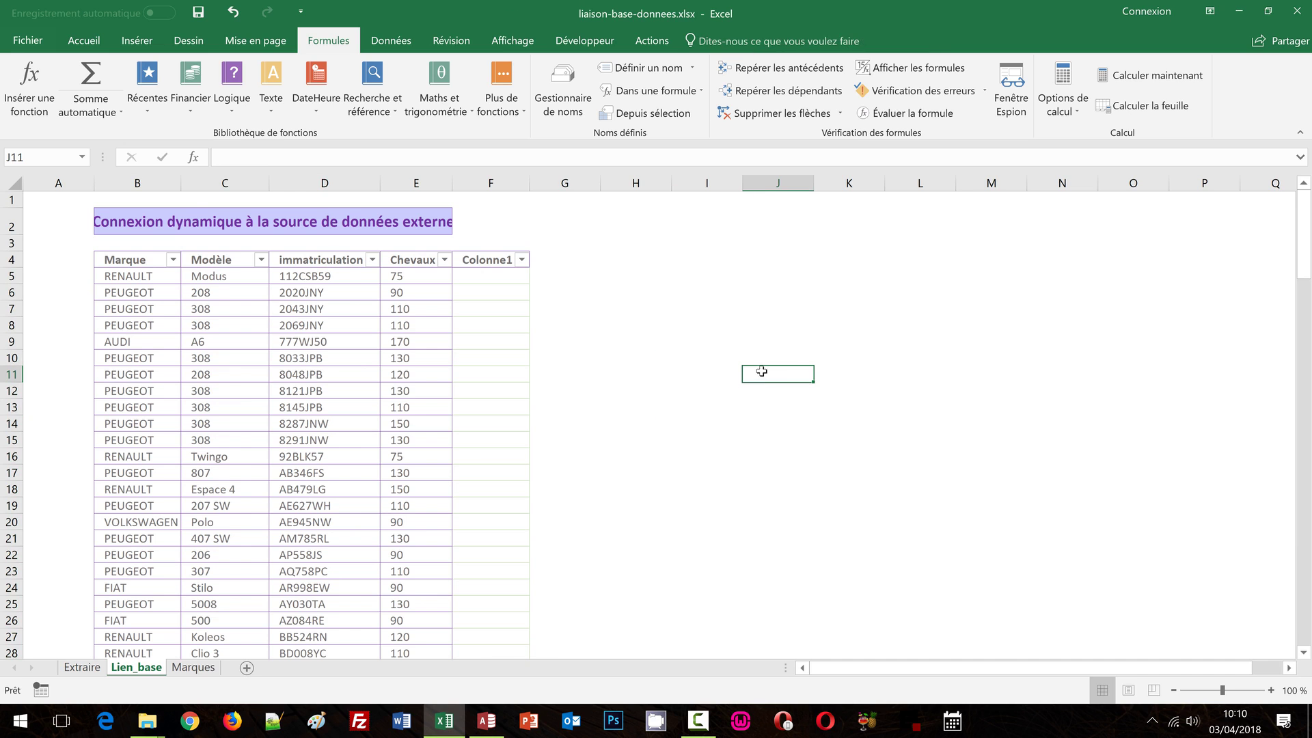
Check the end of the Lien_base table and the Marques model lists for the newly added database records.
{"action": "scroll", "coordinate": [726, 468], "scroll_direction": "down", "scroll_amount": 2}
{"action": "scroll", "coordinate": [727, 469], "scroll_direction": "down", "scroll_amount": 8}
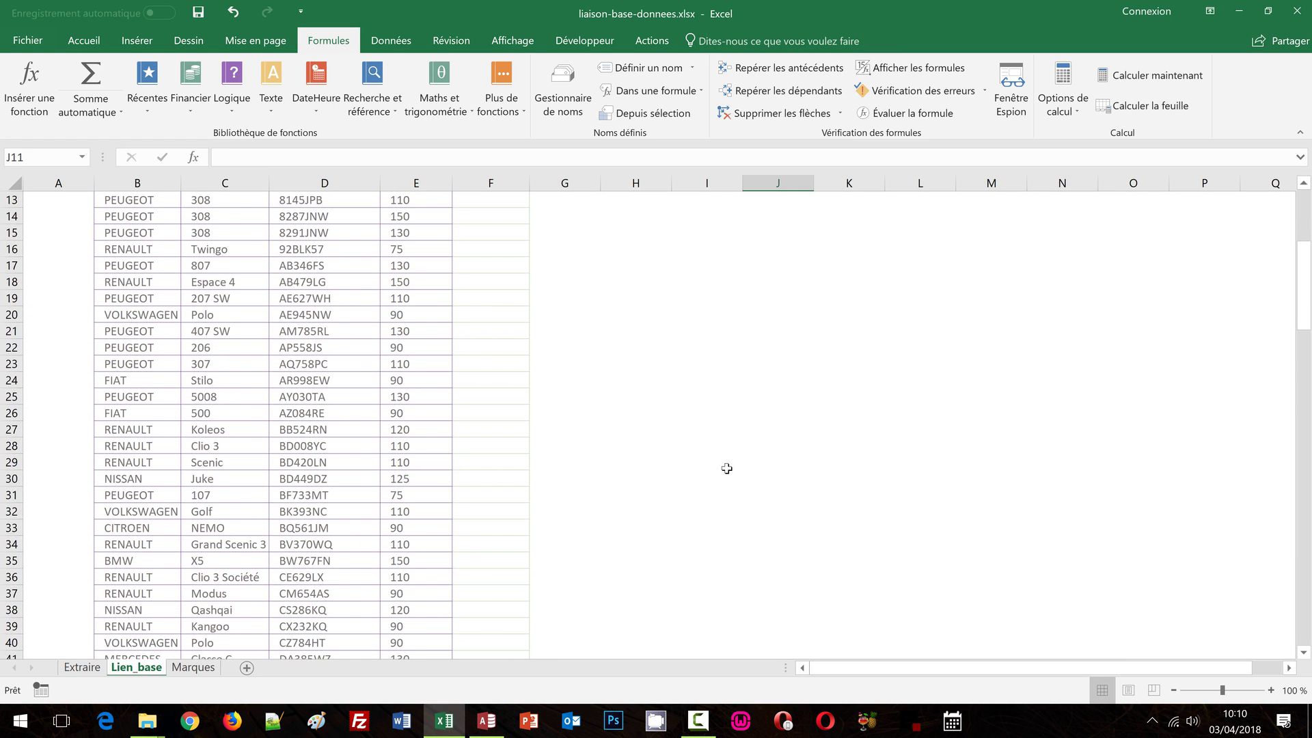
{"action": "scroll", "coordinate": [727, 469], "scroll_direction": "down", "scroll_amount": 4}
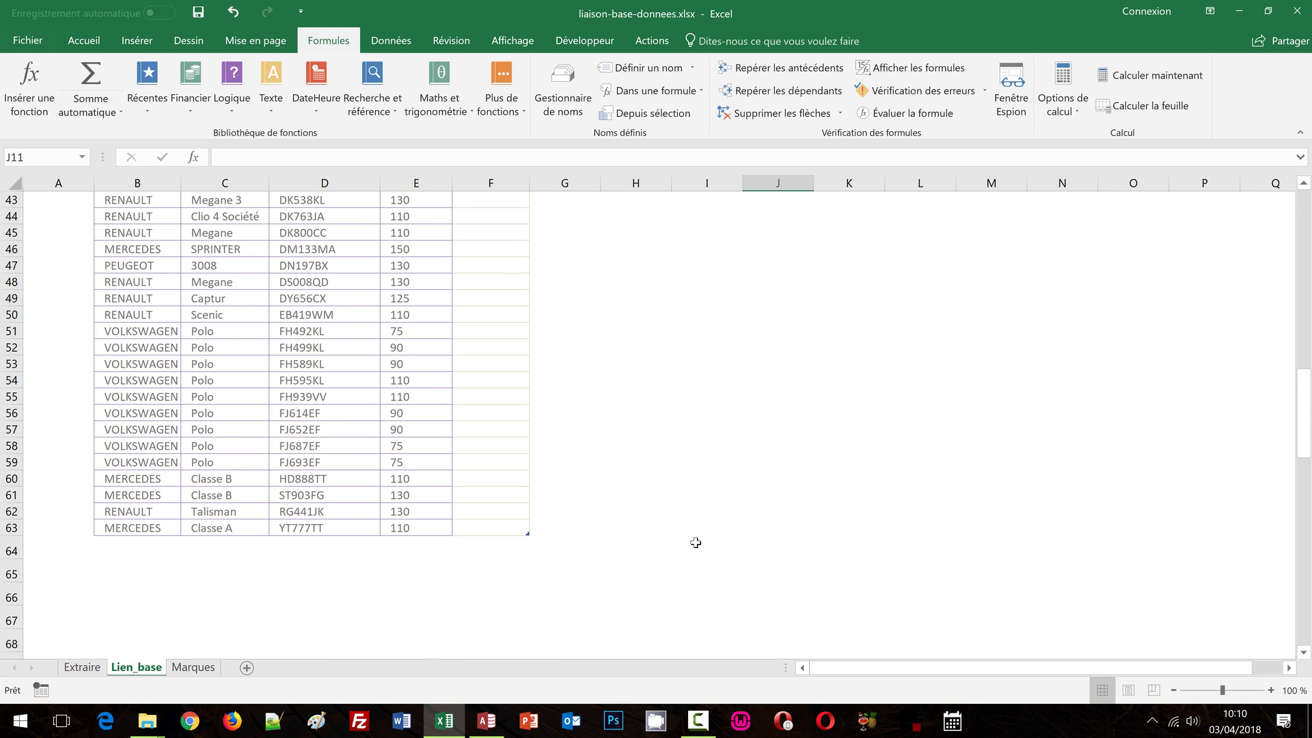
{"action": "left_click", "coordinate": [194, 668]}
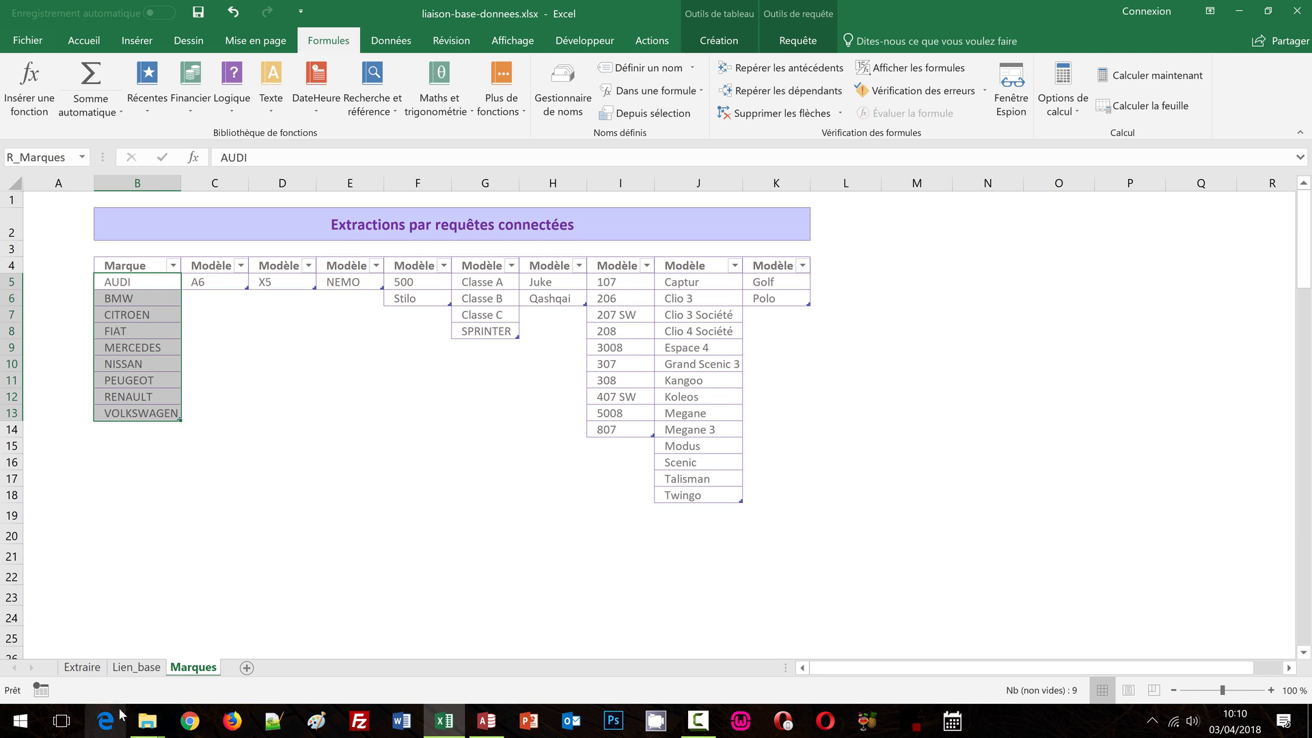
{"action": "left_click", "coordinate": [135, 669]}
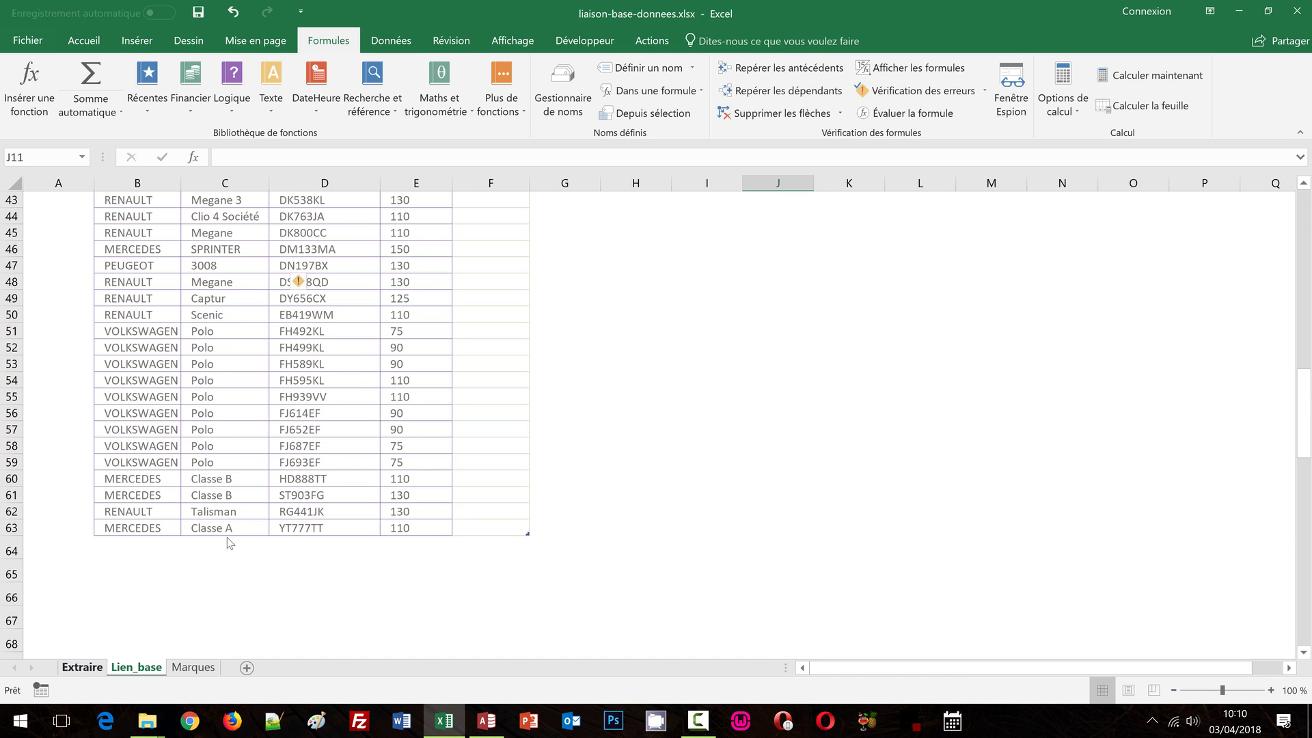
On the Extraire sheet, choose Marque MERCEDES and Modèle Classe A to extract the matching vehicles.
{"action": "left_click", "coordinate": [80, 668]}
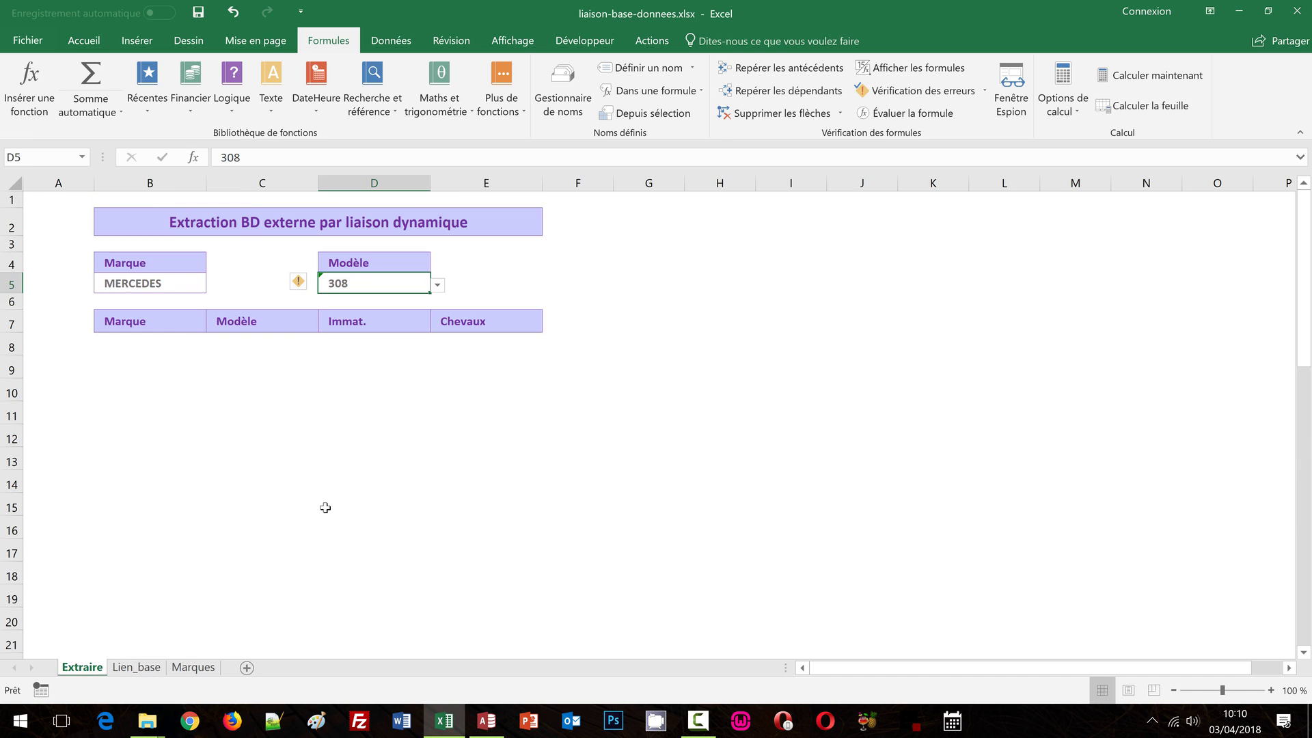
{"action": "left_click", "coordinate": [171, 285]}
{"action": "left_click", "coordinate": [214, 286]}
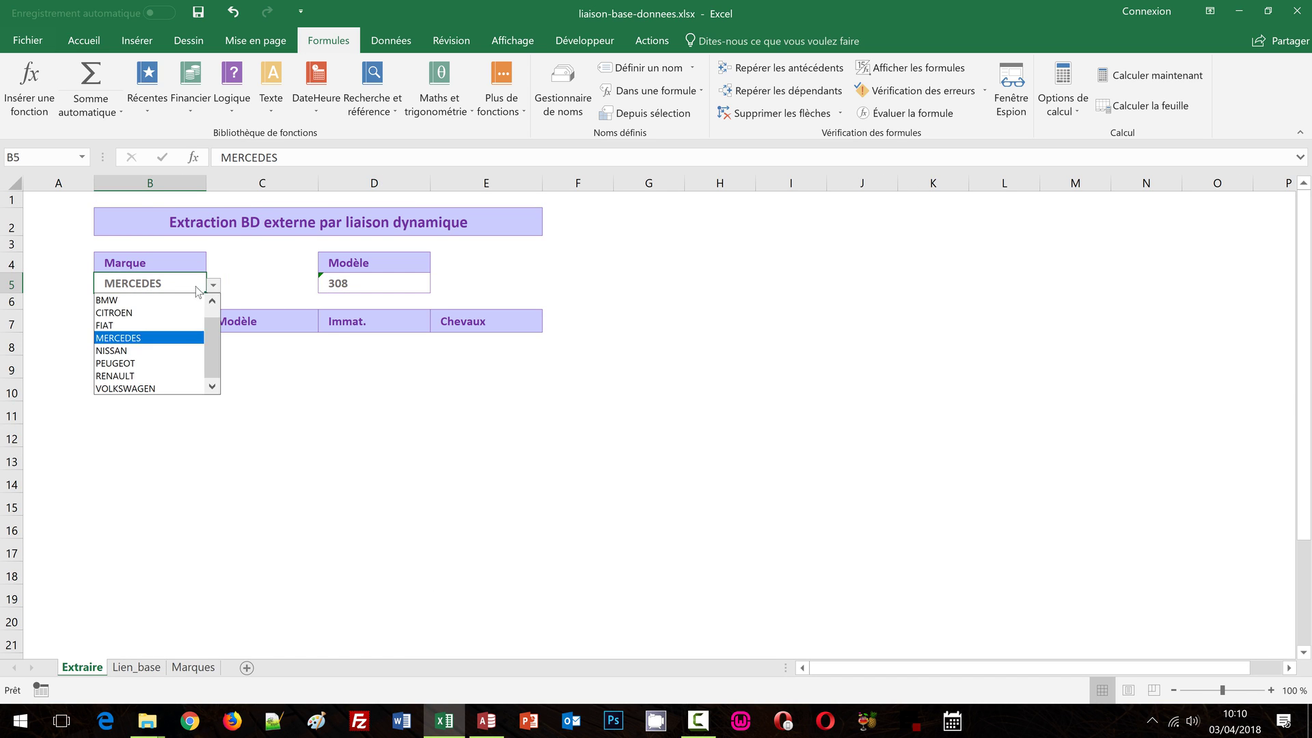
{"action": "left_click", "coordinate": [172, 309]}
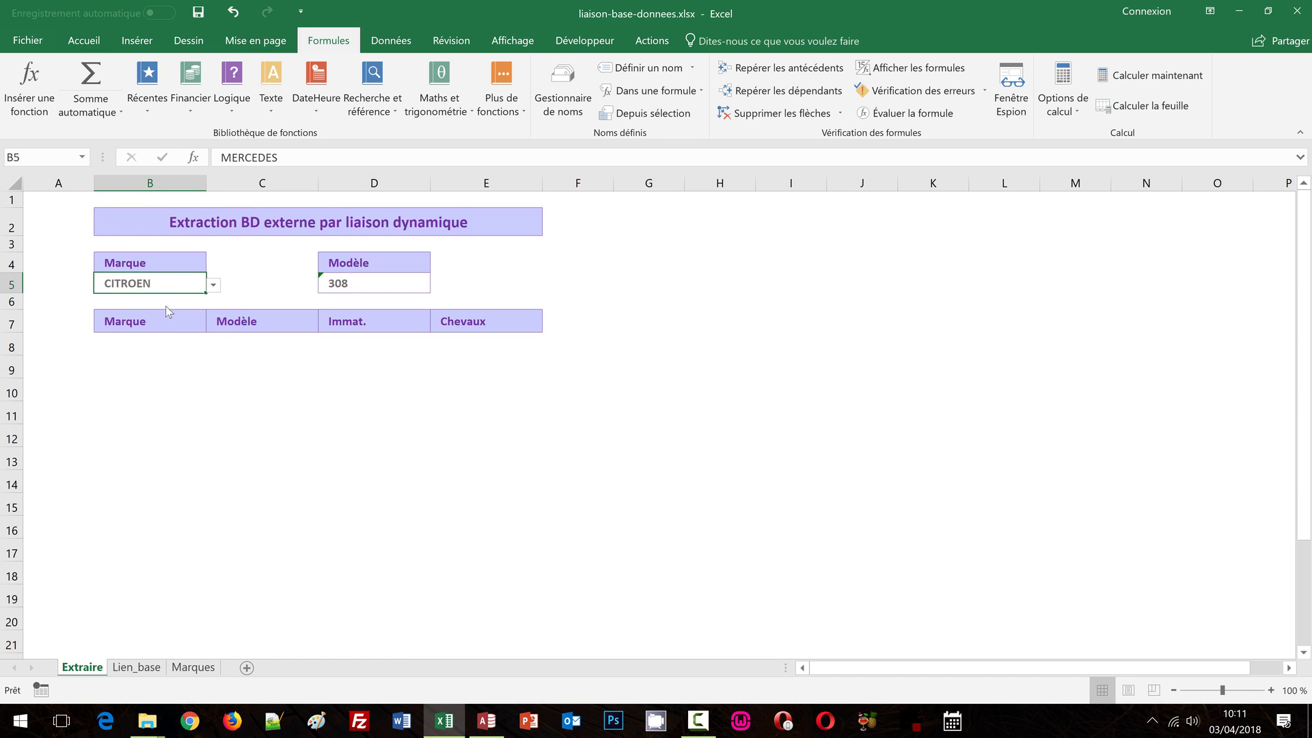
{"action": "left_click", "coordinate": [214, 286]}
{"action": "left_click", "coordinate": [139, 339]}
{"action": "left_click", "coordinate": [399, 288]}
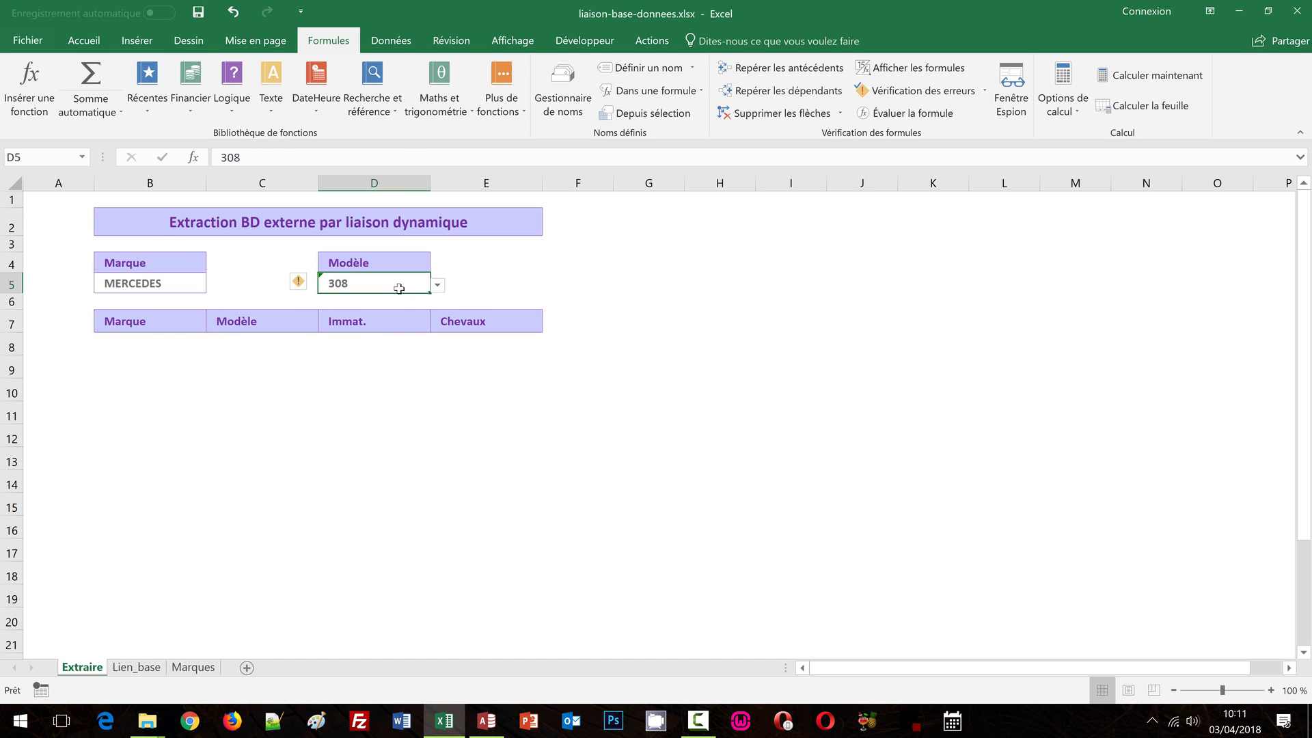
{"action": "left_click", "coordinate": [438, 287]}
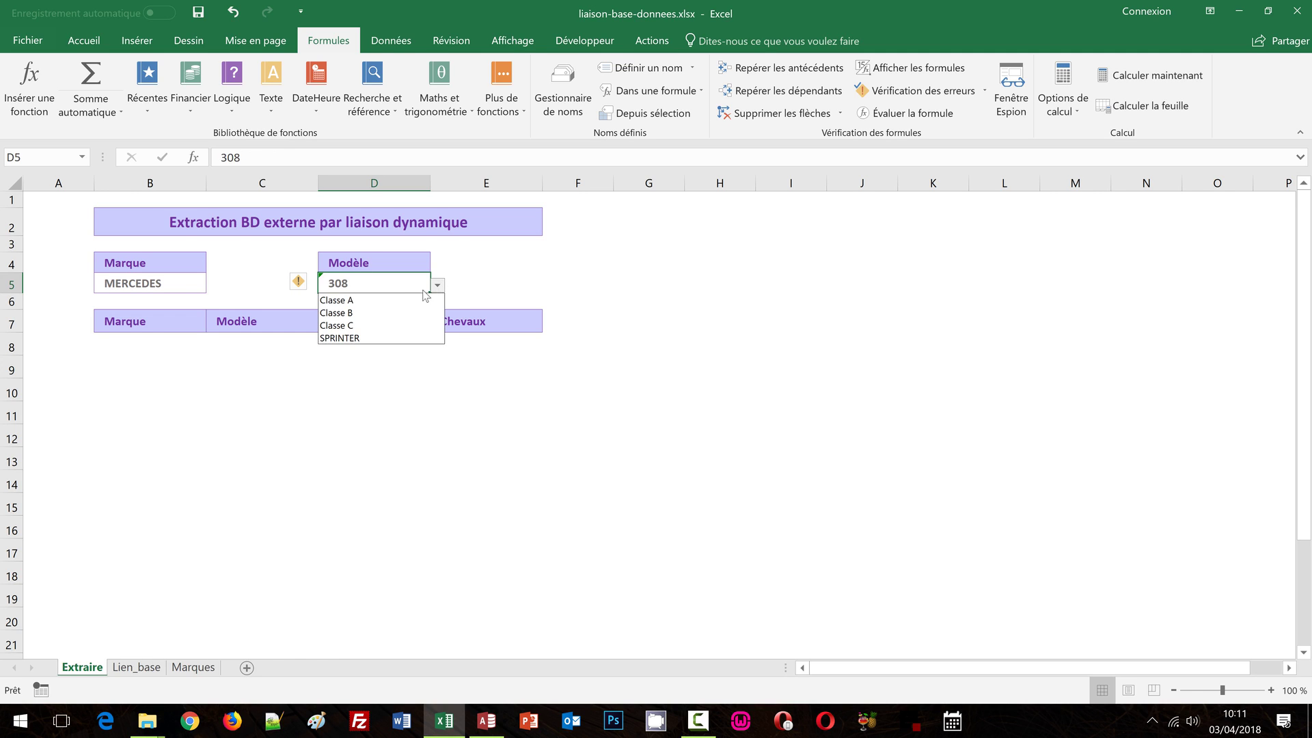
{"action": "key", "text": "Escape"}
{"action": "left_click", "coordinate": [400, 304]}
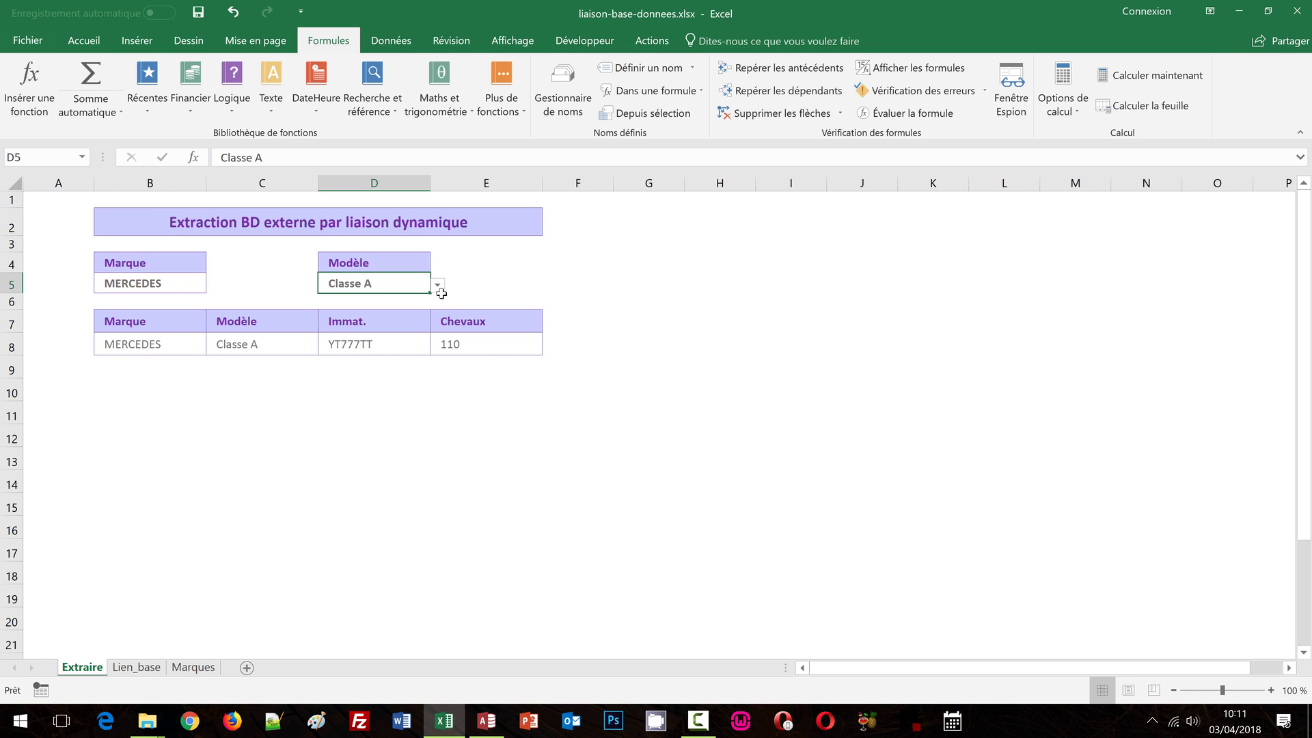
Check the refreshed Lien_base table for the added PEUGEOT 308 record and review the PEUGEOT models on Marques.
{"action": "left_click", "coordinate": [130, 667]}
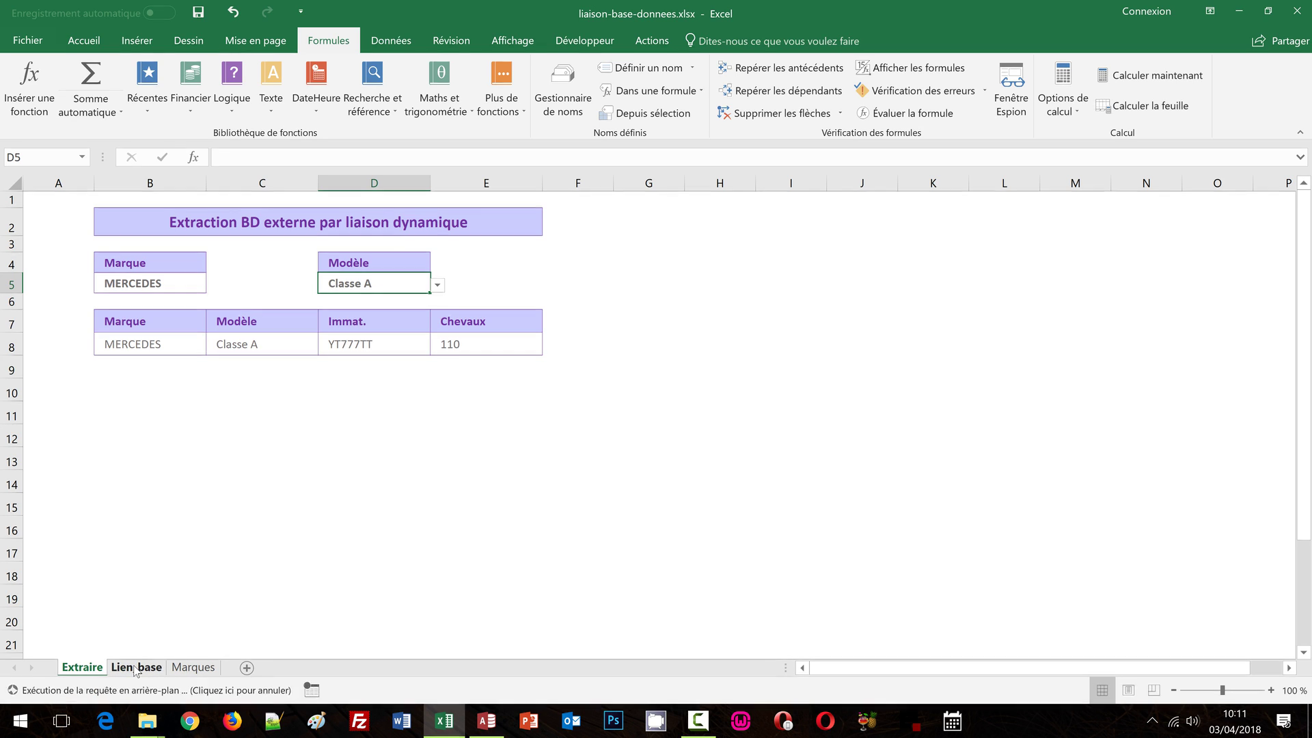
{"action": "left_click", "coordinate": [133, 666]}
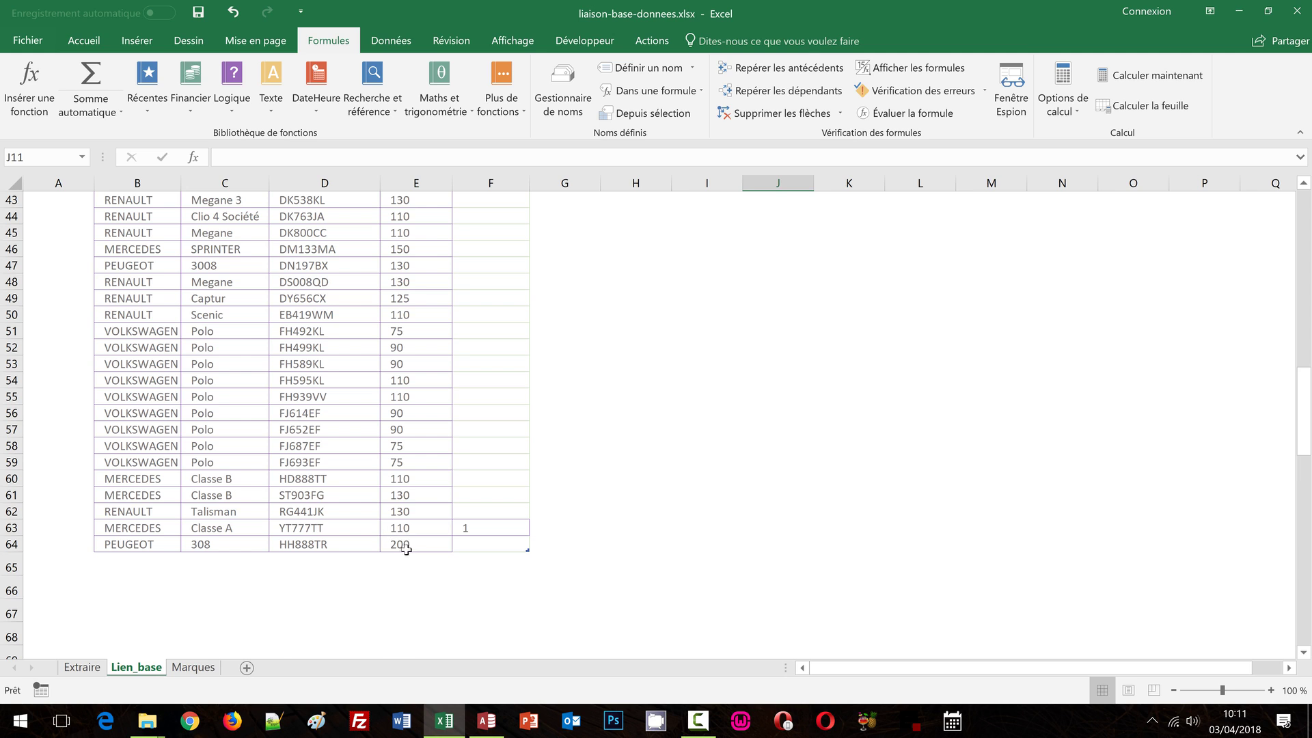
{"action": "left_click", "coordinate": [193, 668]}
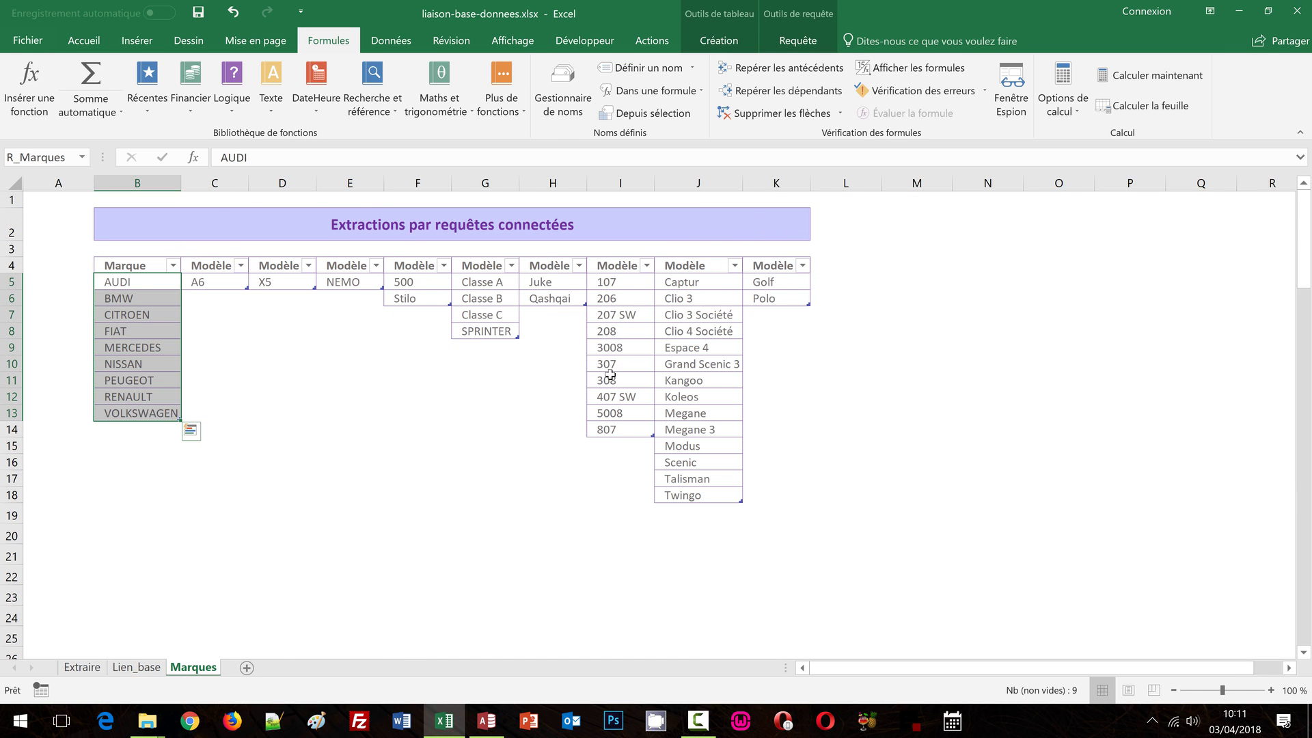
On the Extraire sheet, choose Marque PEUGEOT and Modèle 308 to extract the matching vehicles.
{"action": "left_click", "coordinate": [92, 667]}
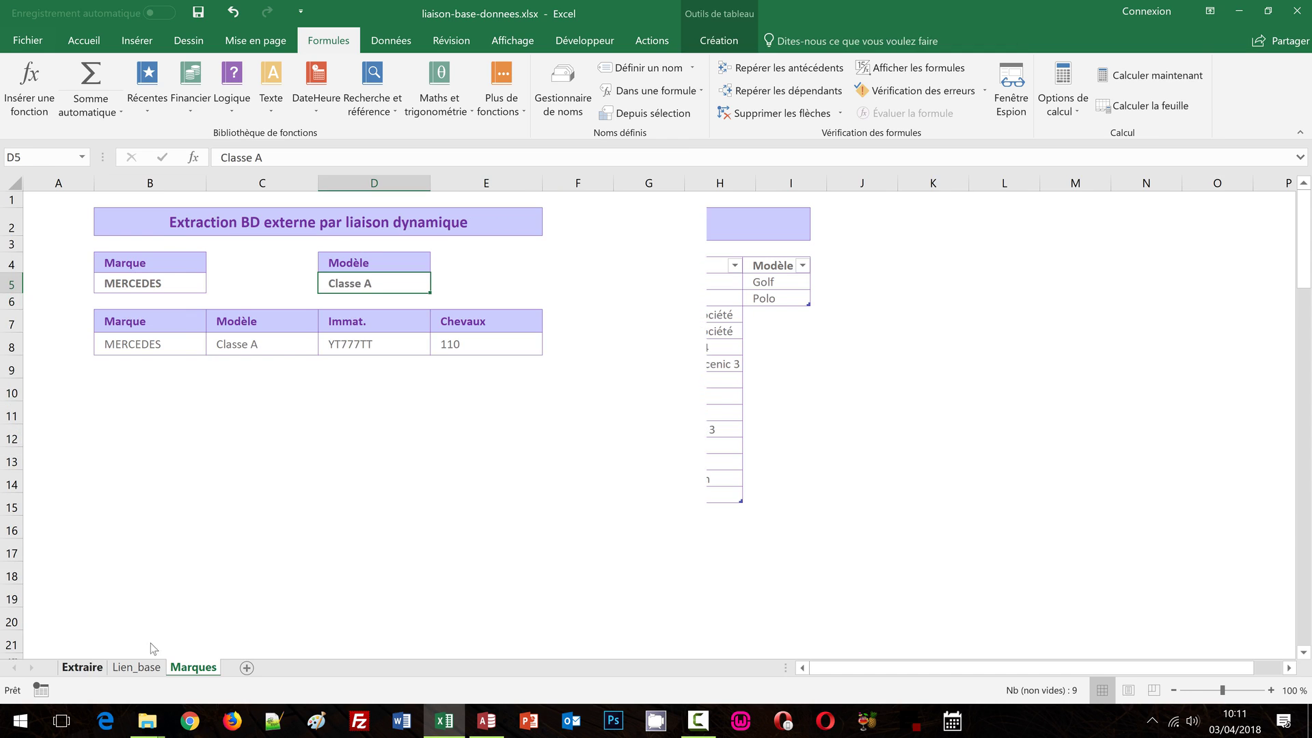
{"action": "left_click", "coordinate": [193, 288]}
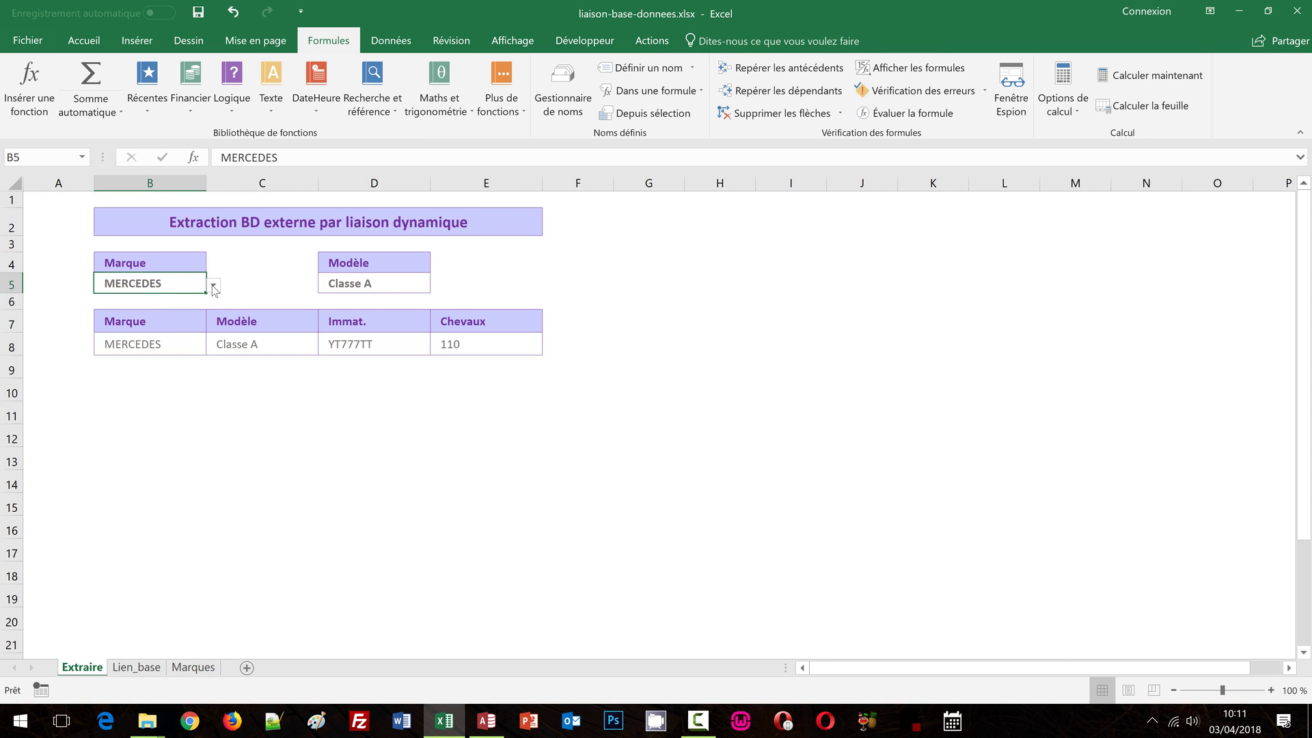
{"action": "left_click", "coordinate": [213, 287]}
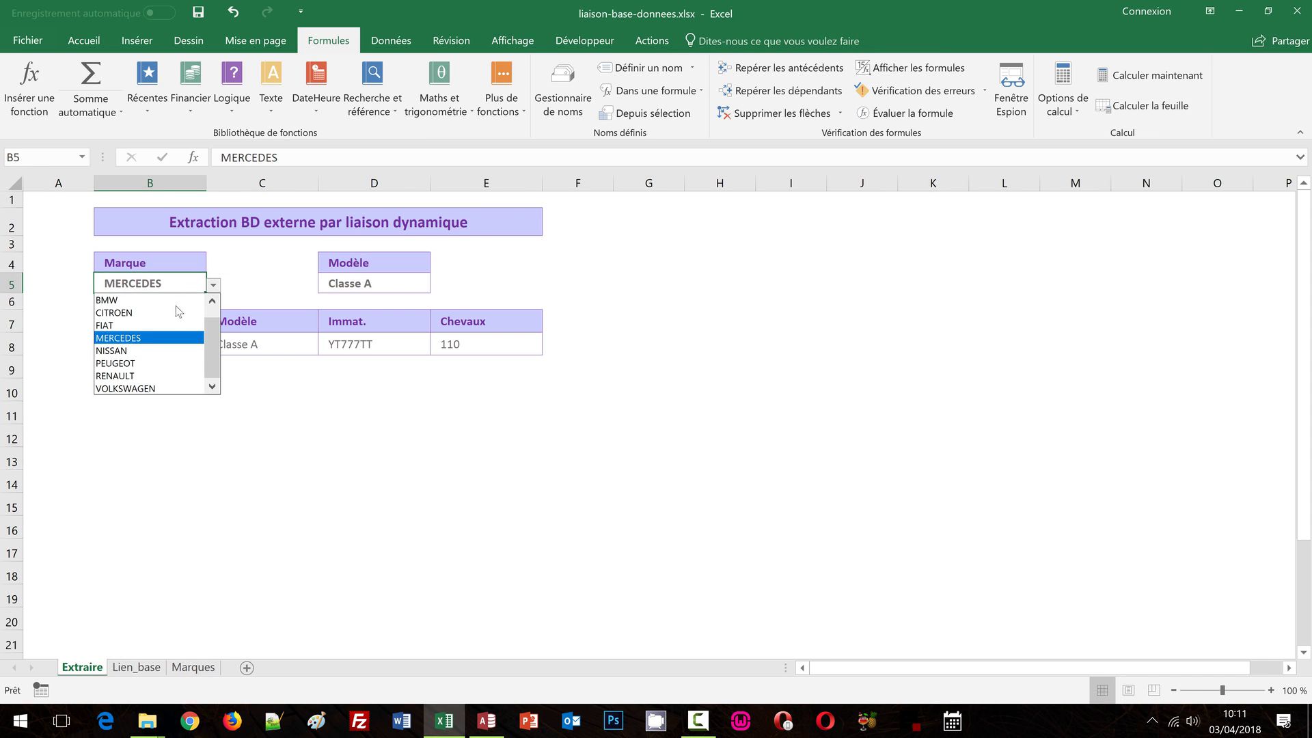
{"action": "left_click", "coordinate": [156, 363]}
{"action": "left_click", "coordinate": [392, 281]}
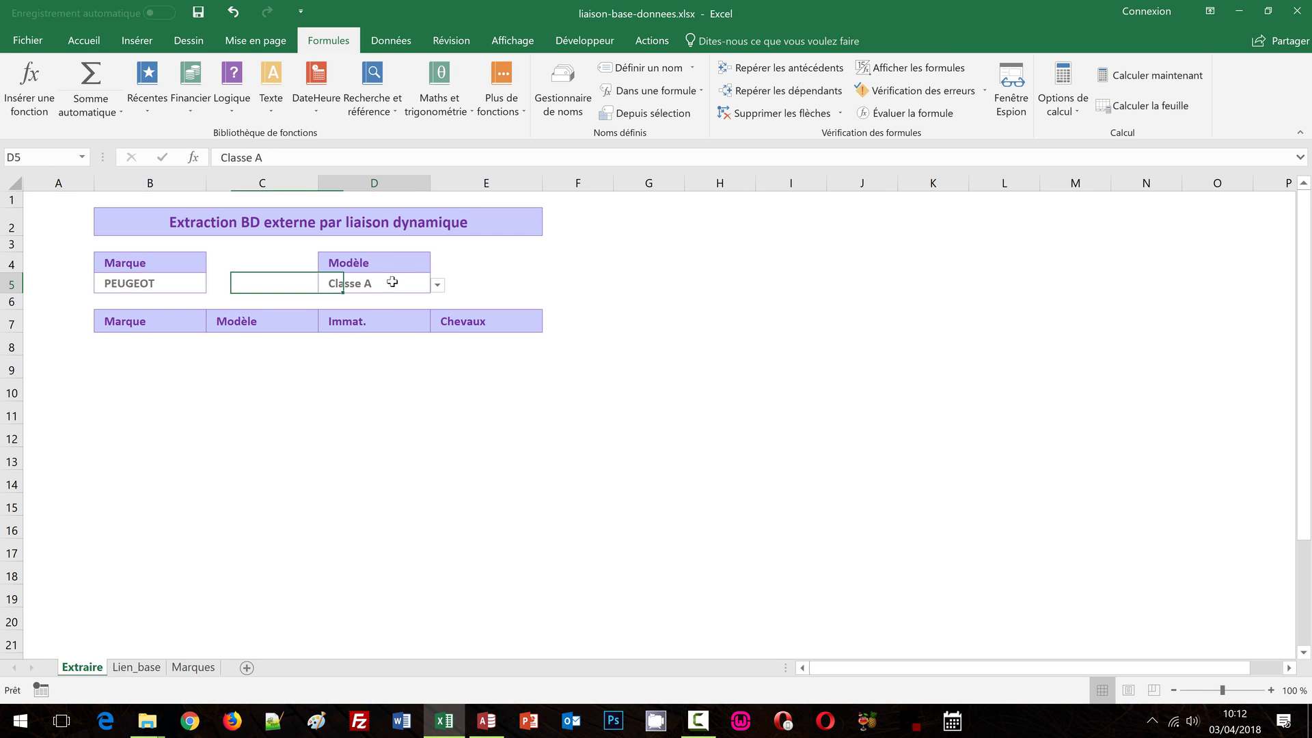
{"action": "left_click", "coordinate": [438, 286]}
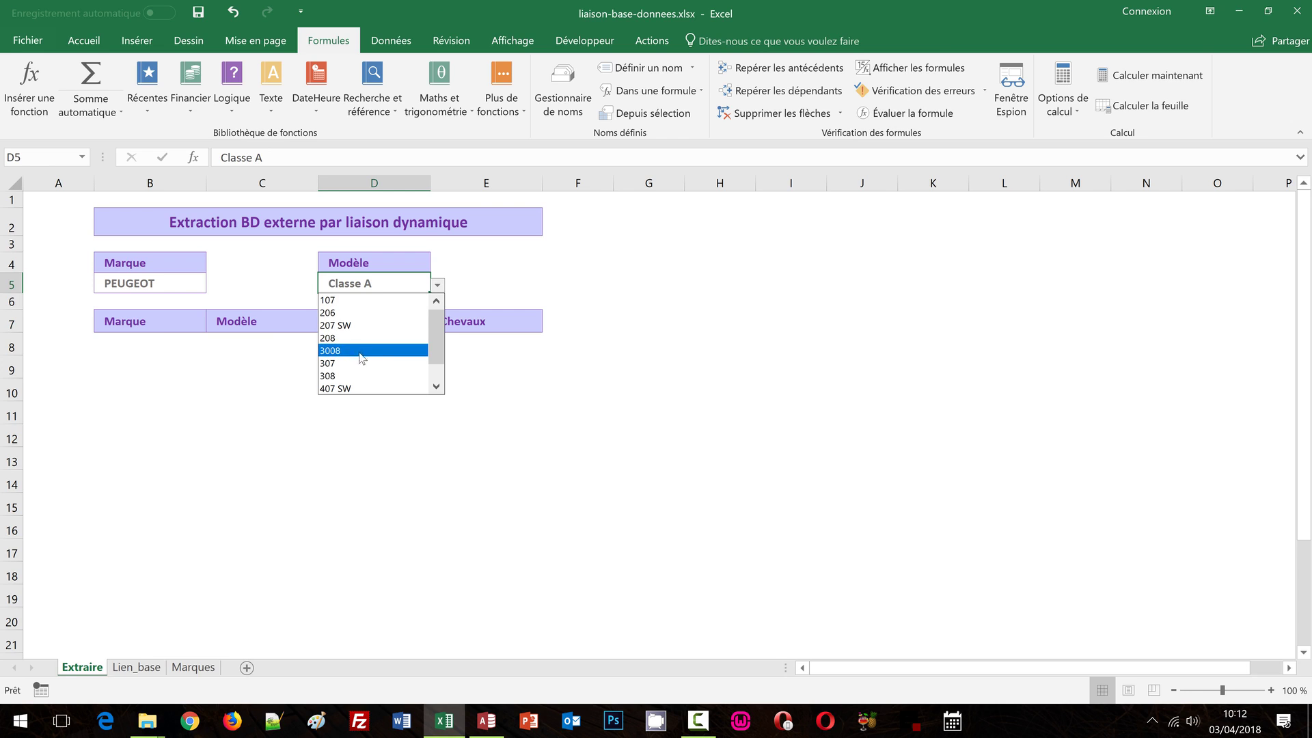
{"action": "left_click", "coordinate": [346, 377]}
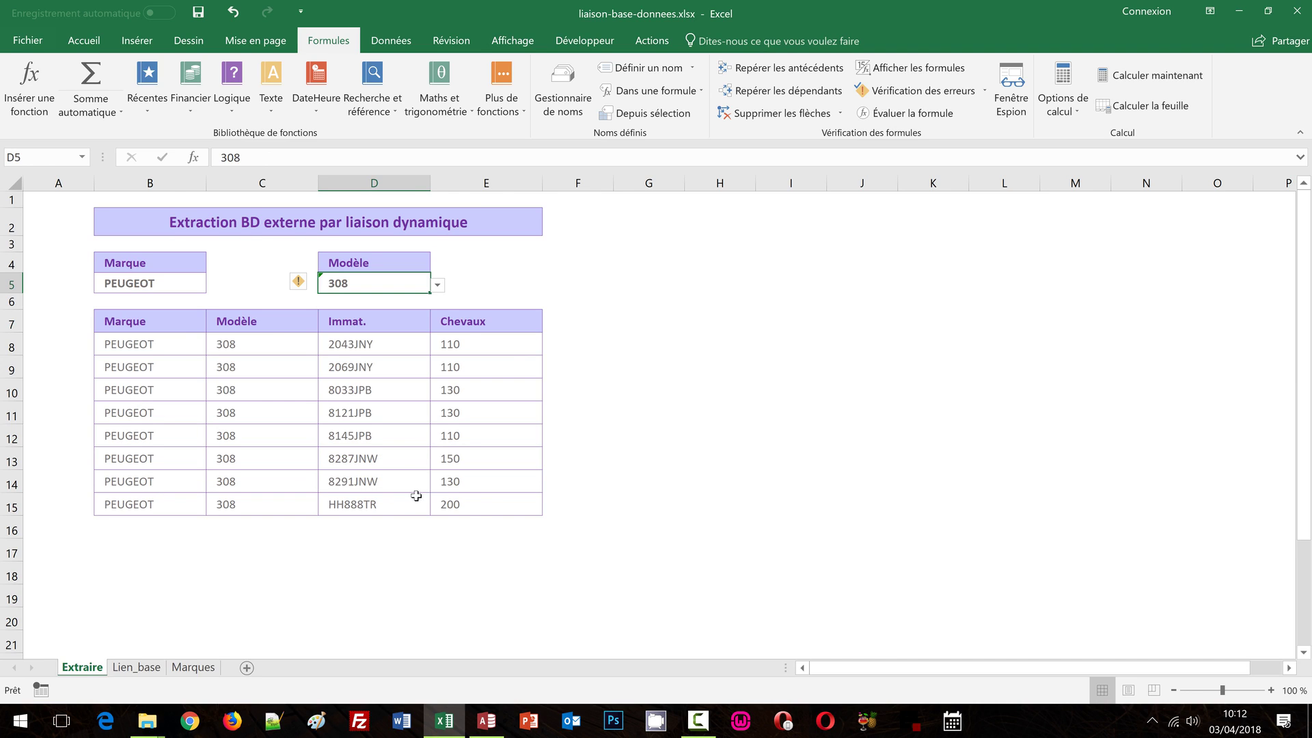
{"action": "left_click", "coordinate": [920, 306]}
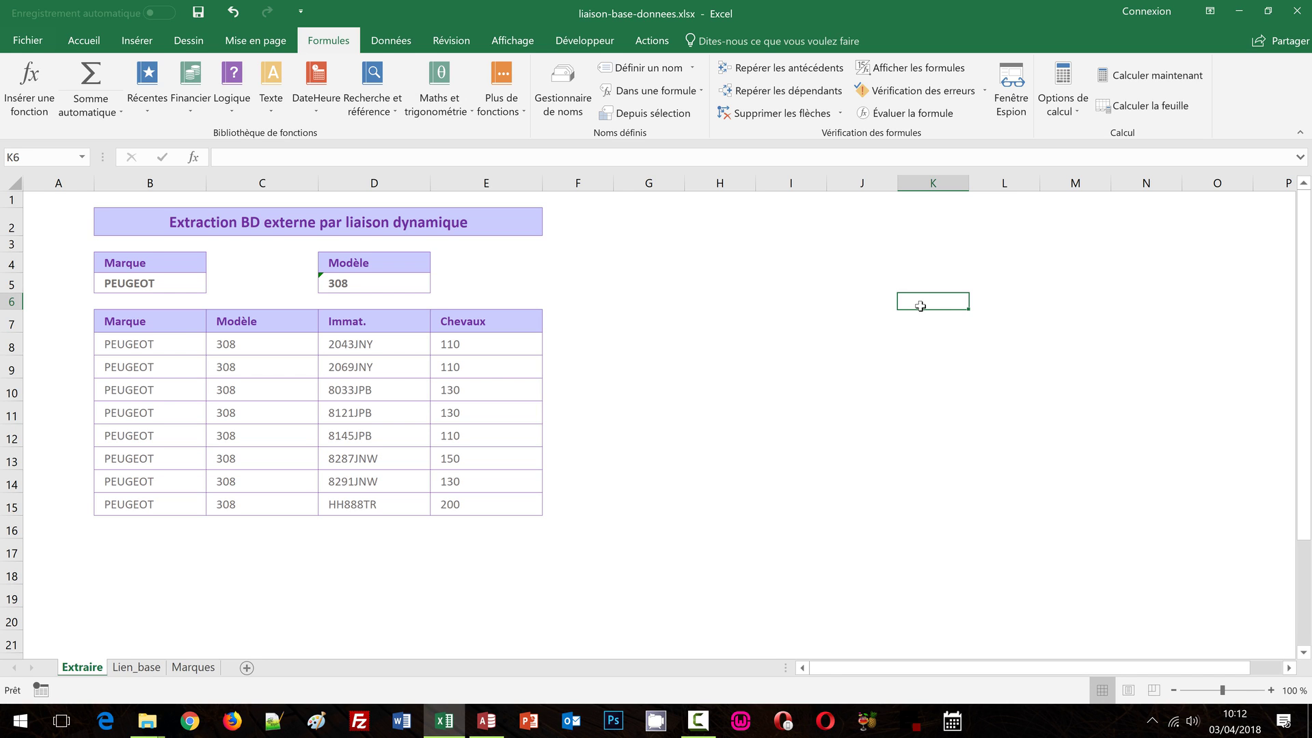
{"action": "left_click", "coordinate": [382, 42]}
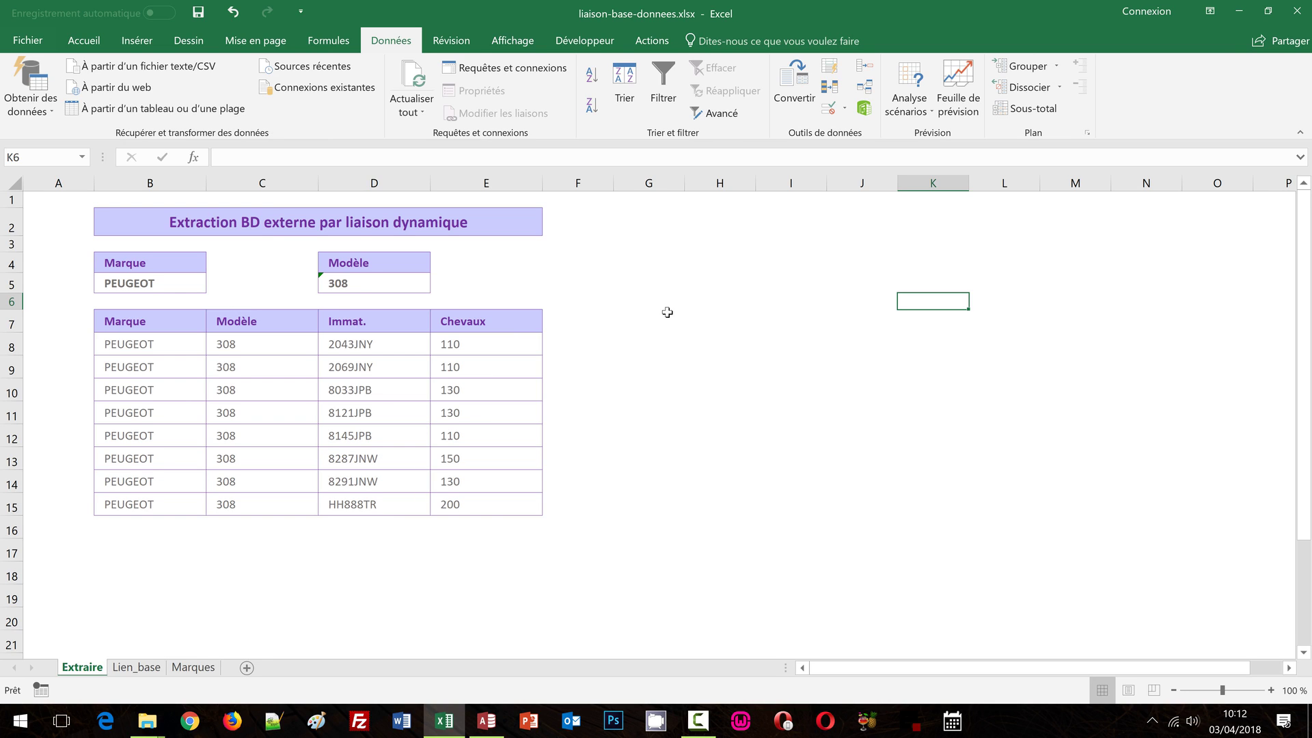
{"action": "left_click", "coordinate": [725, 438]}
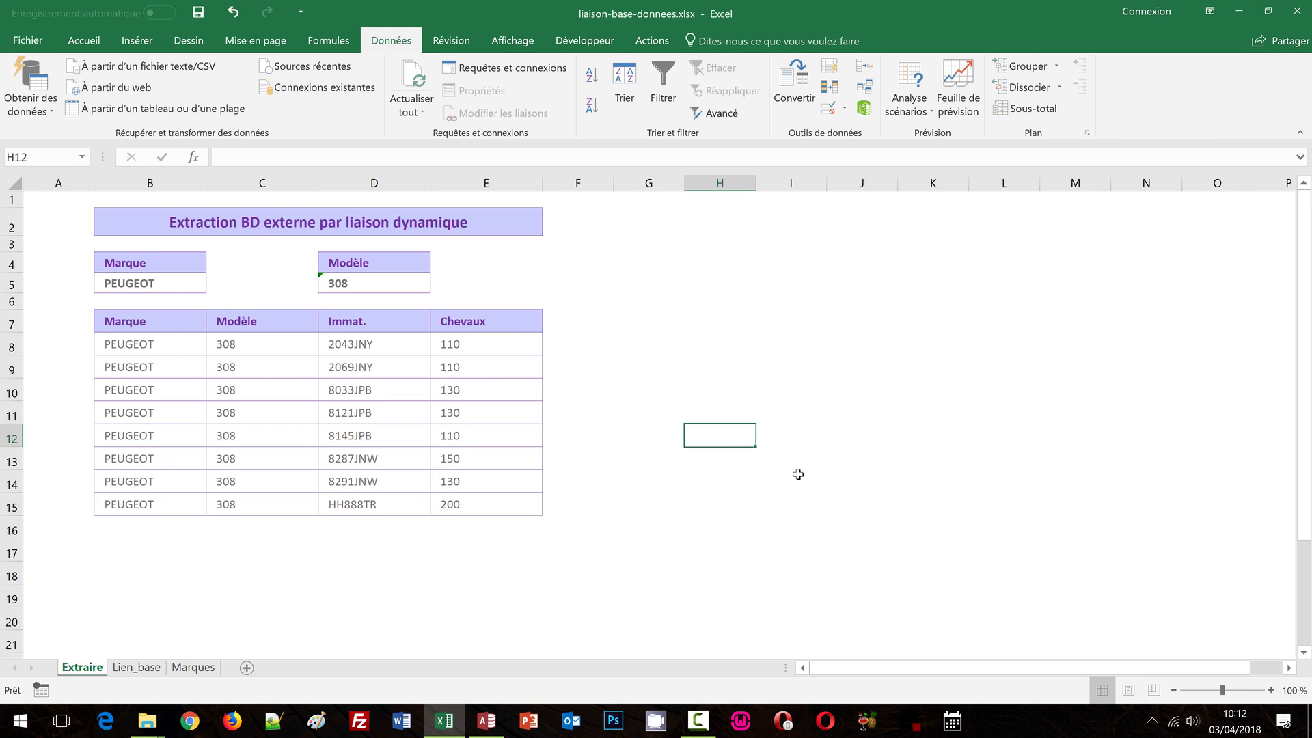